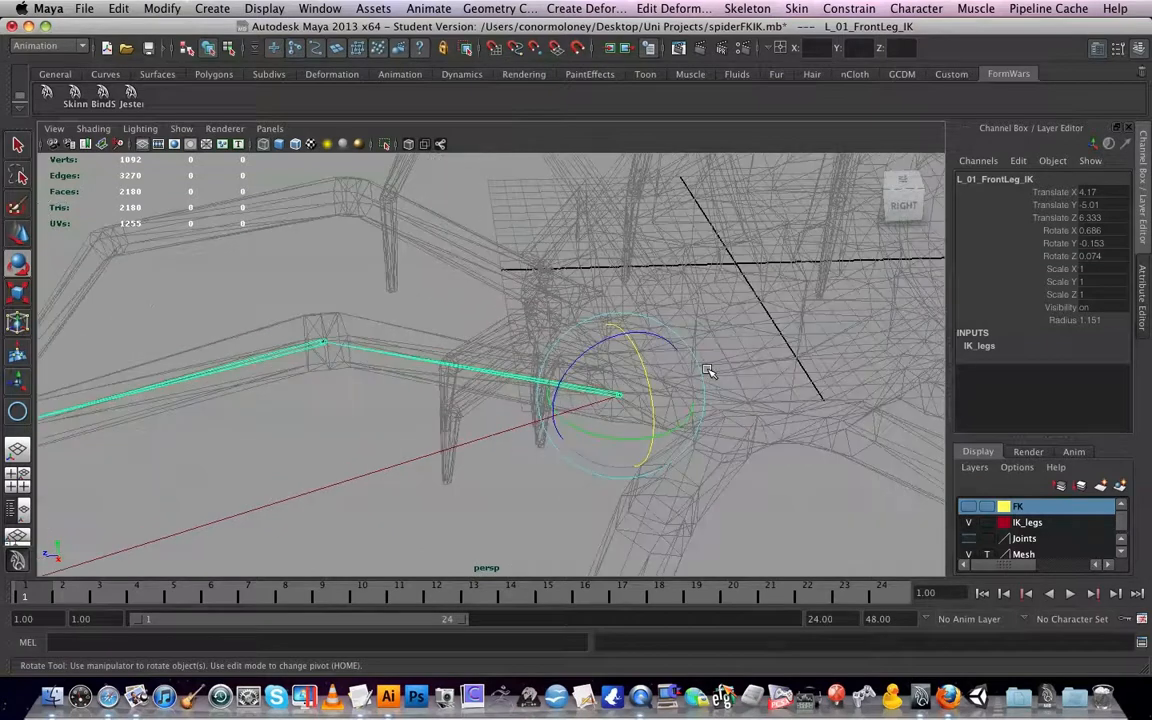
# - Select the L_01_FrontLeg_IK root joint and put it into a new group
pyautogui.scroll(4, 708, 371)
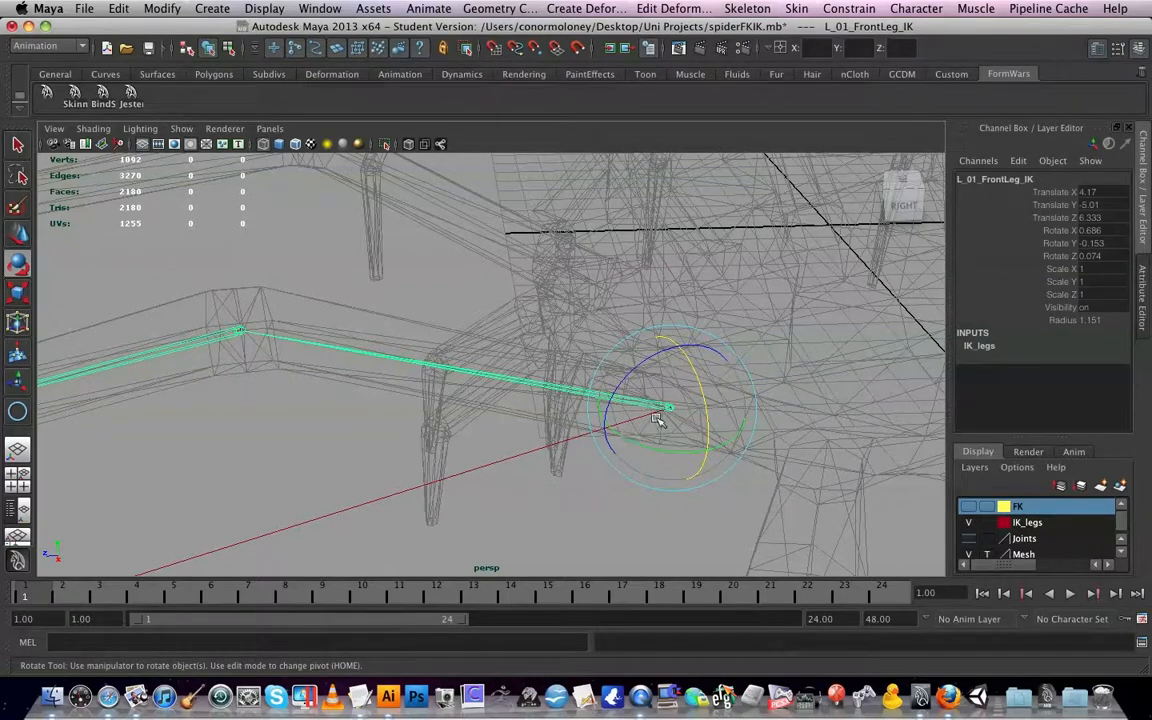
pyautogui.click(676, 481)
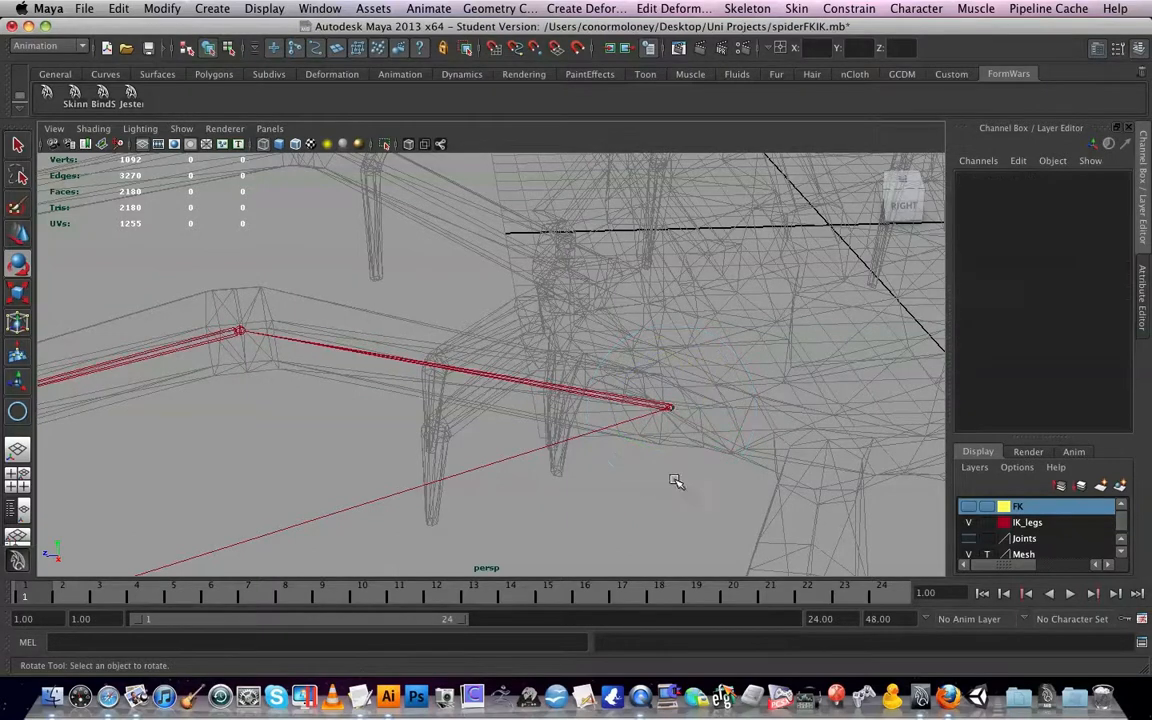
pyautogui.click(674, 408)
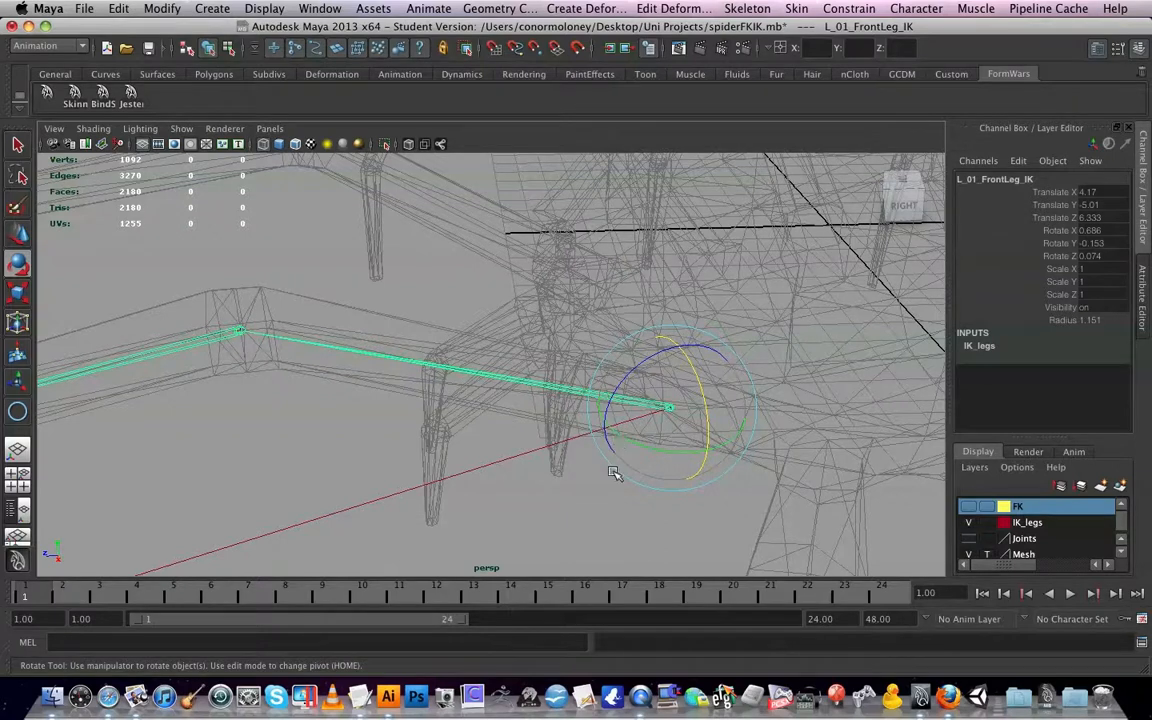
pyautogui.press('super+g')
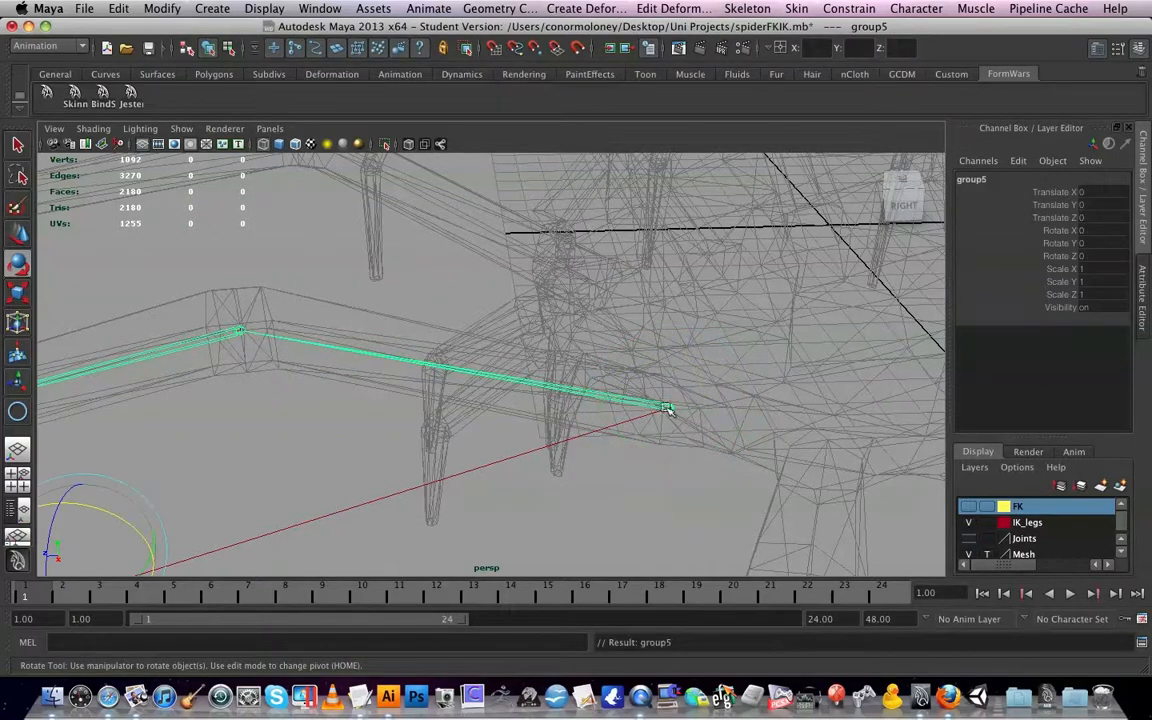
# - Snap the new group's pivot onto the front leg's root joint, L_01_FrontLeg_IK
pyautogui.scroll(-5, 633, 387)
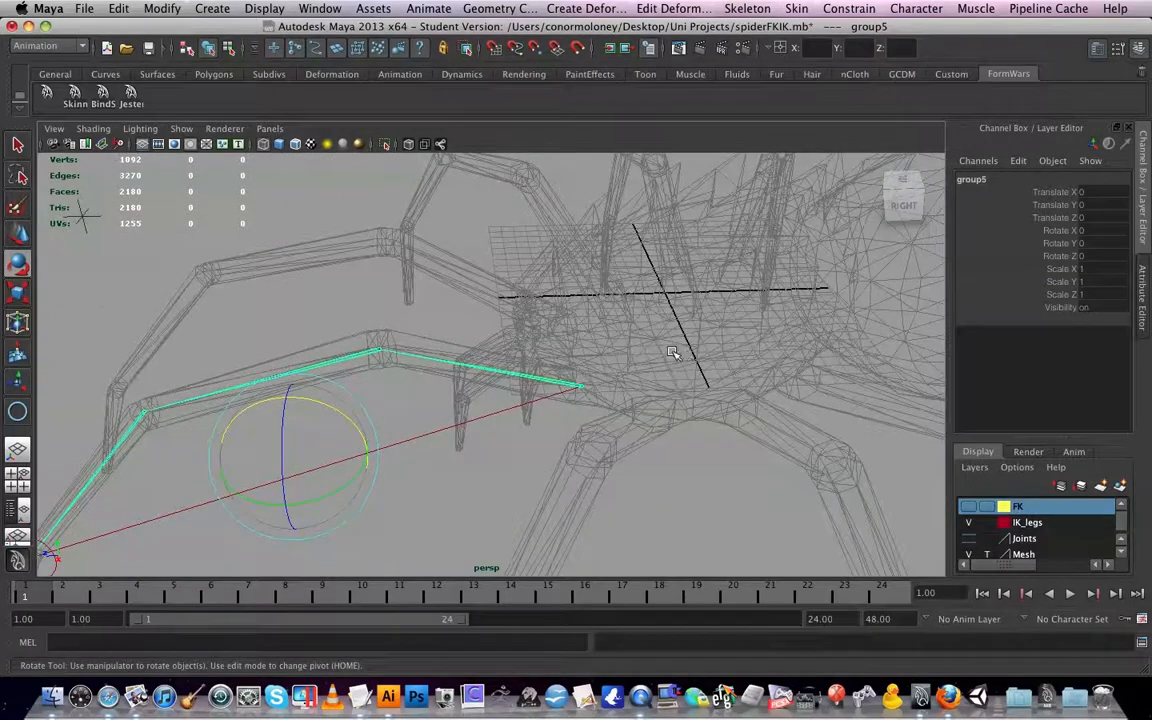
pyautogui.scroll(3, 668, 360)
pyautogui.scroll(-4, 670, 361)
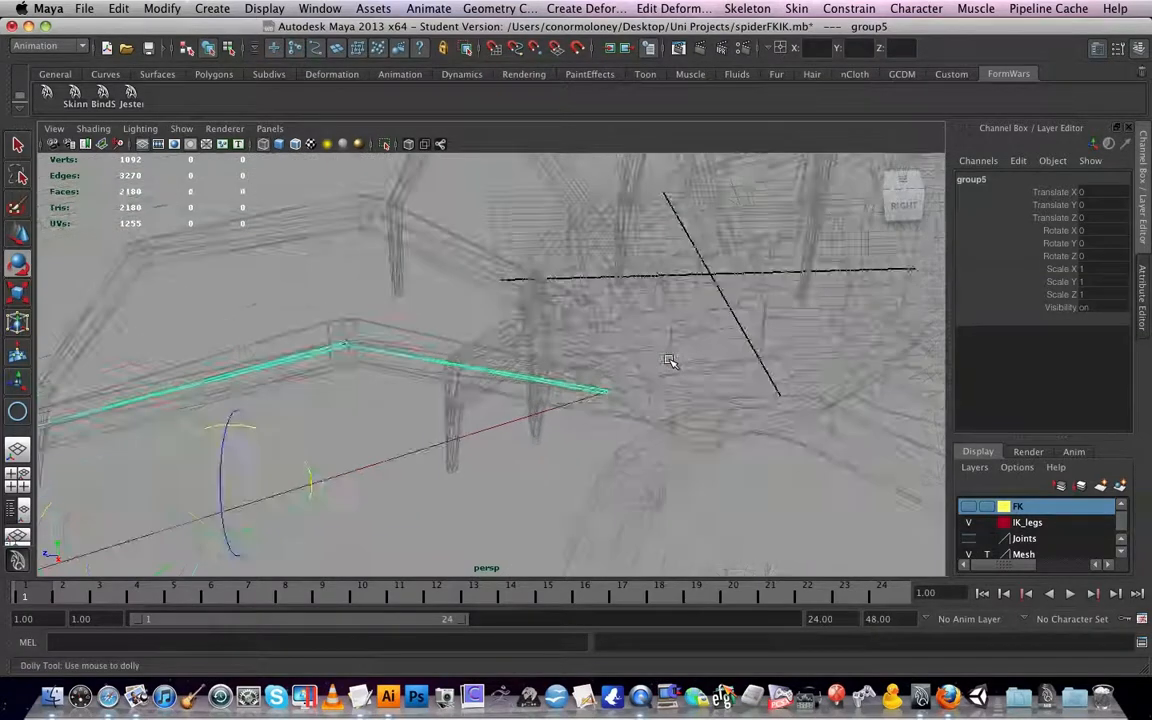
pyautogui.scroll(1, 670, 361)
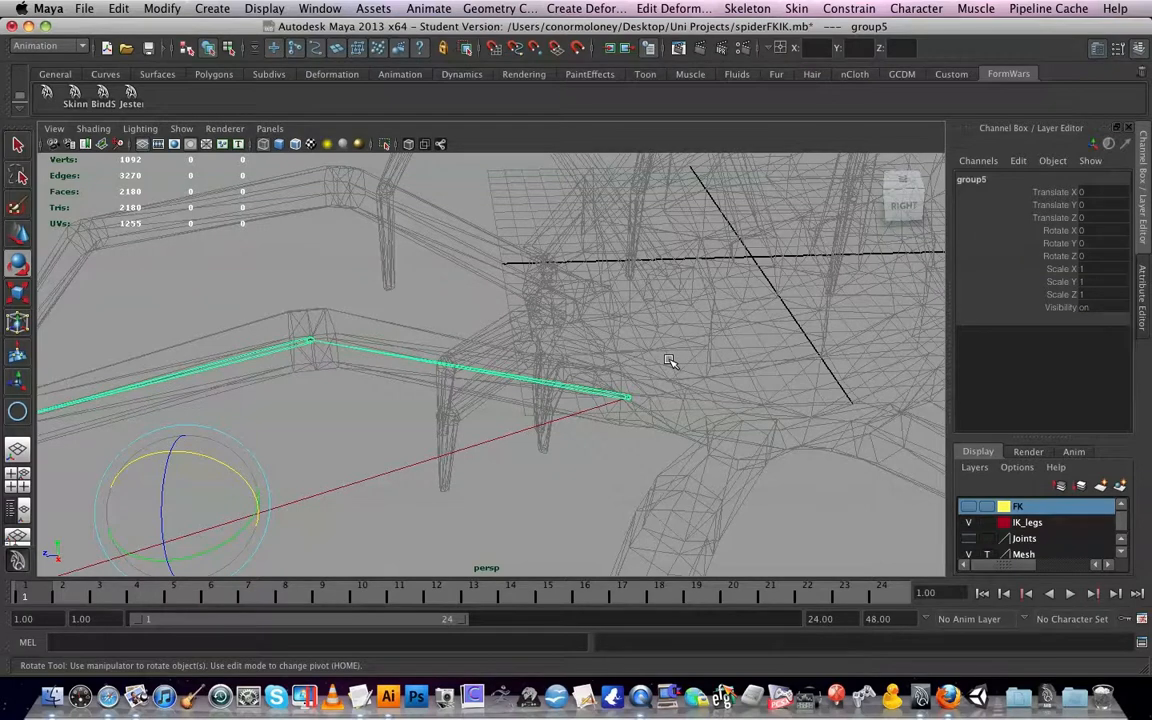
pyautogui.press('w')
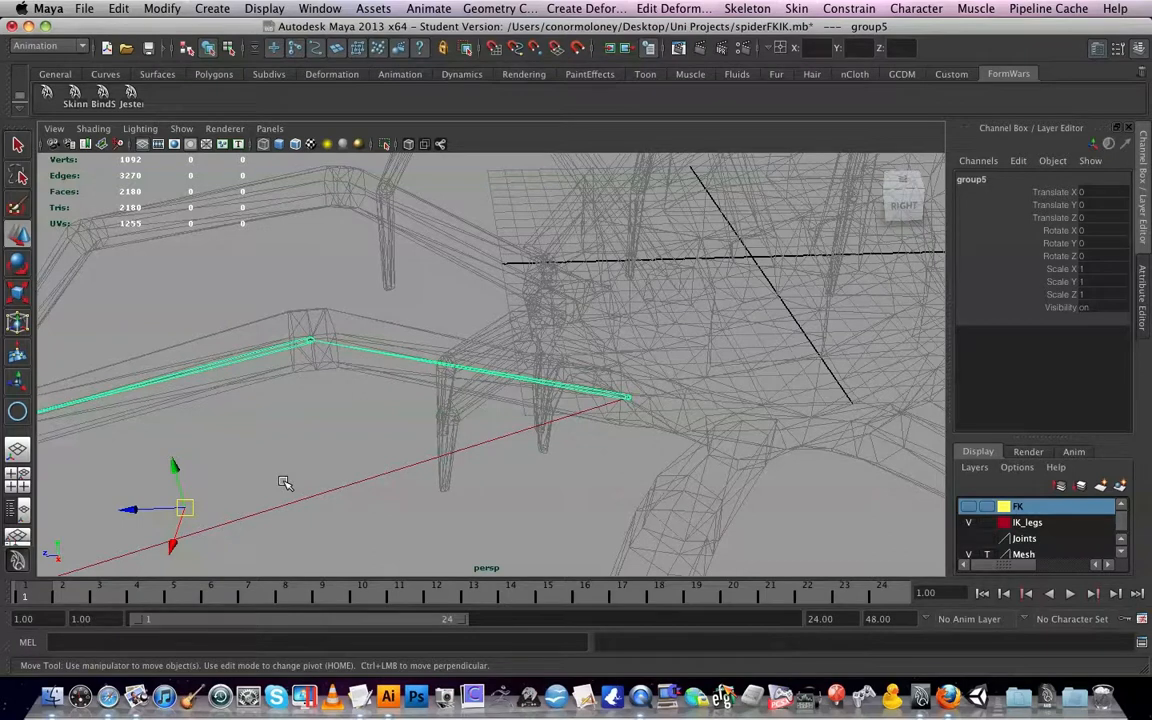
pyautogui.press('Insert')
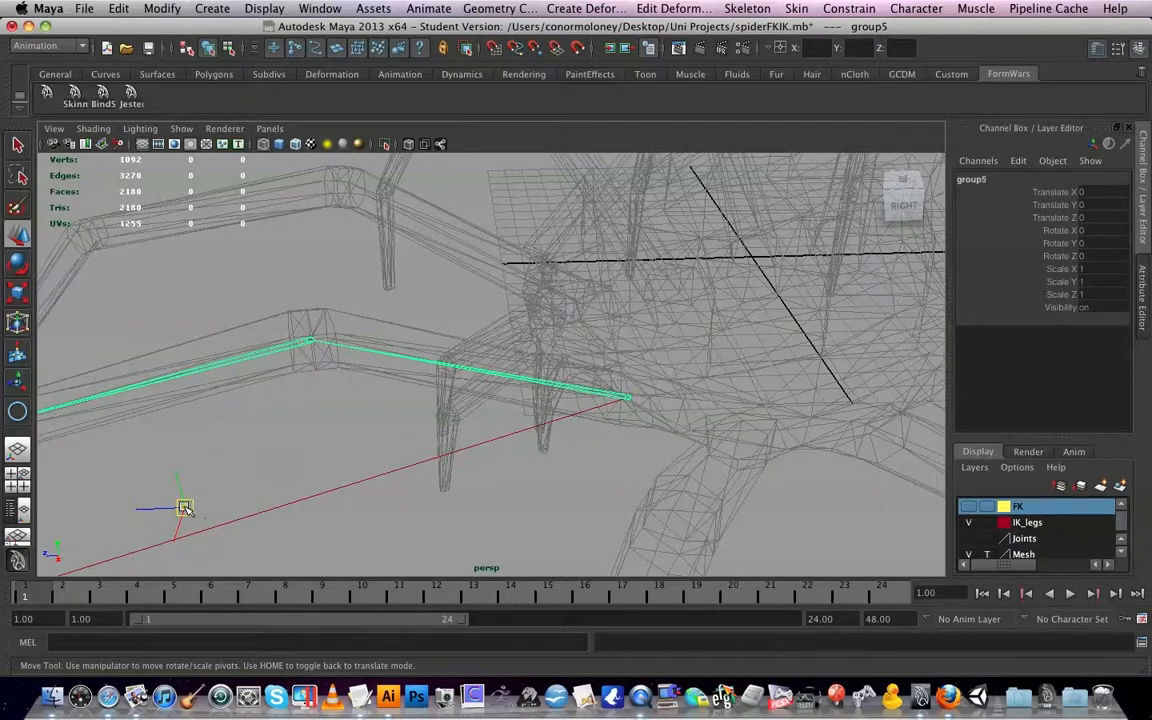
pyautogui.moveTo(184, 507); pyautogui.dragTo(578, 414)
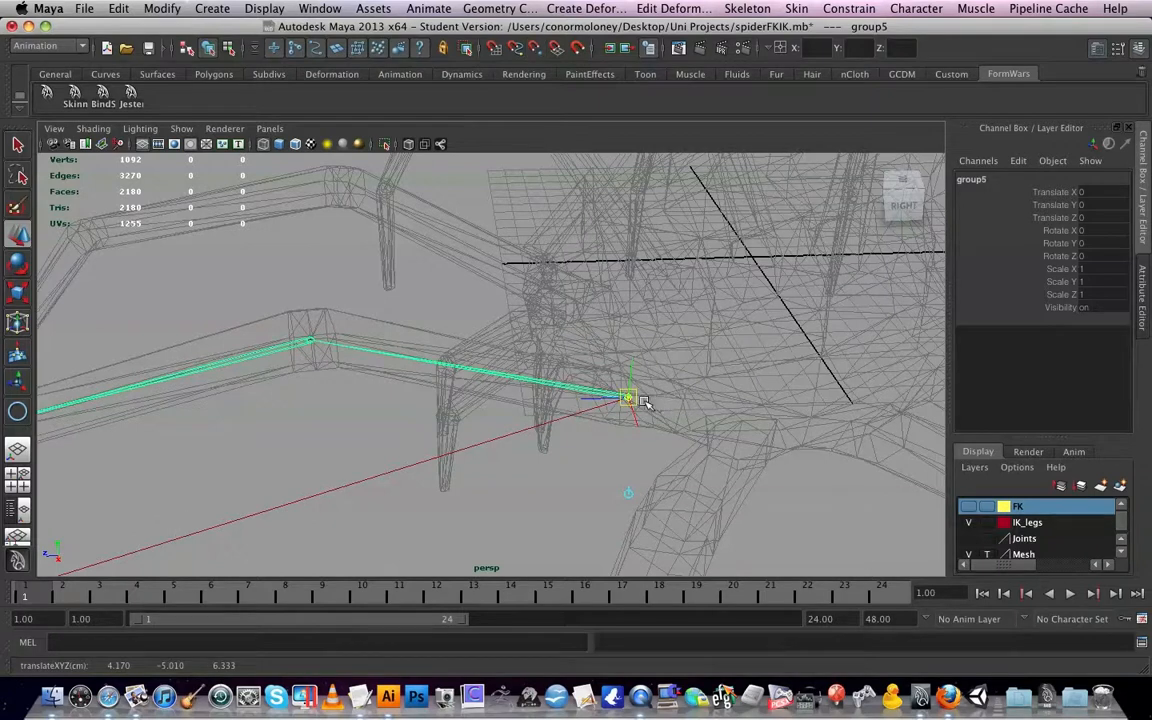
pyautogui.press('Home')
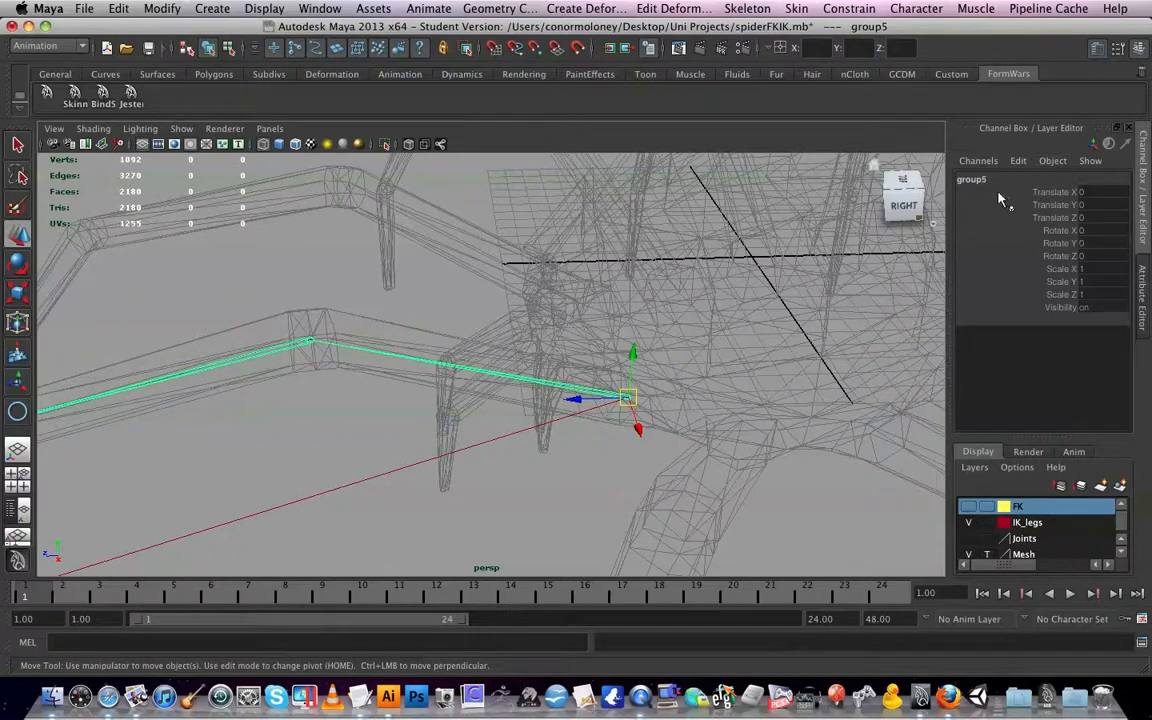
# - Rename the new group to IK_Group and clear the selection
pyautogui.click(972, 179)
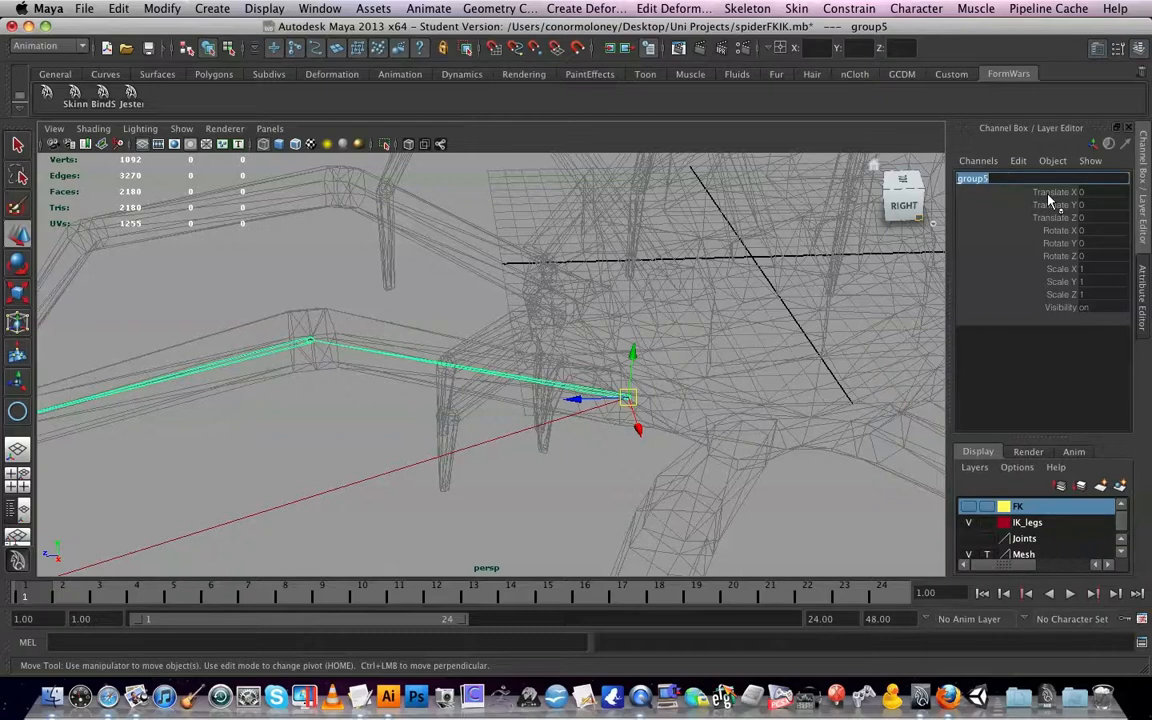
pyautogui.write('IK_Group')
pyautogui.press('Return')
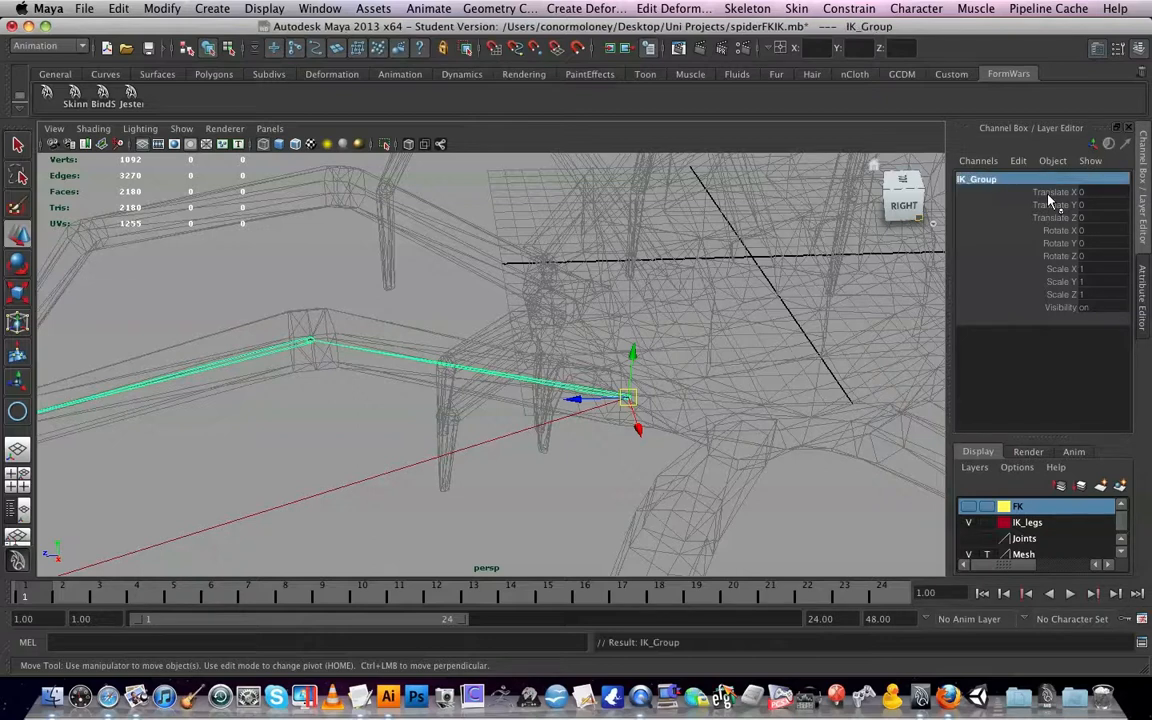
pyautogui.click(728, 389)
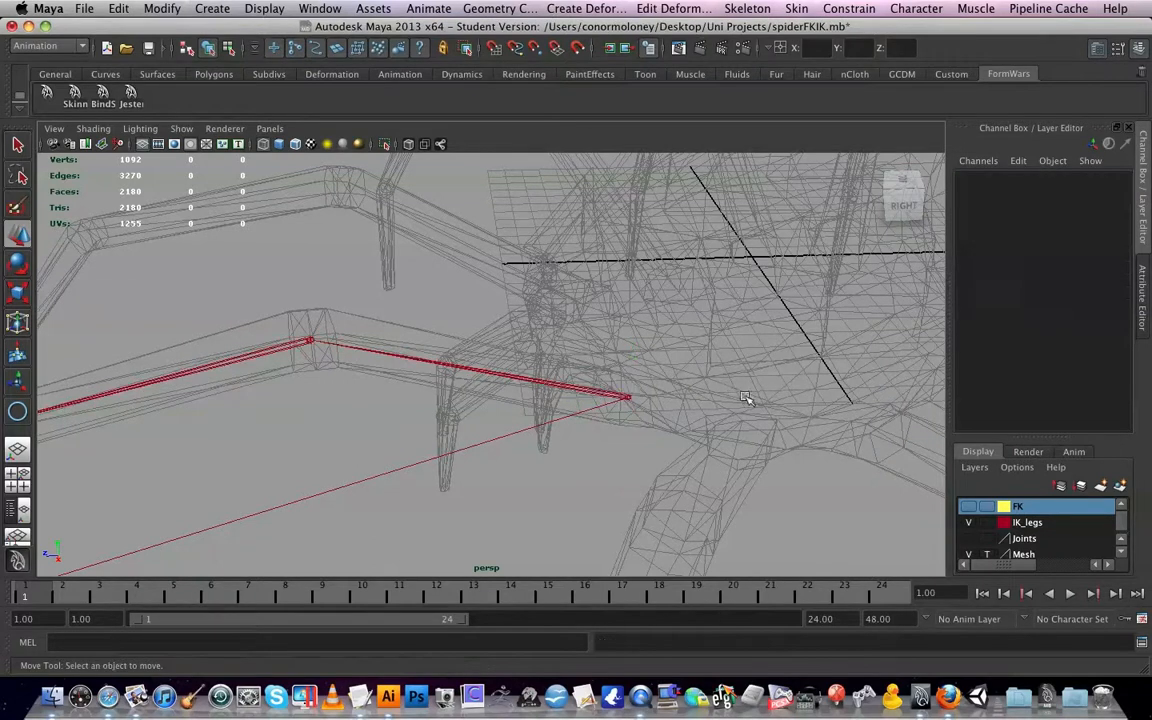
# - Show the Joints layer in place of the IK_legs layer and select the L_01_FrontLeg joint
pyautogui.scroll(-1, 1040, 543)
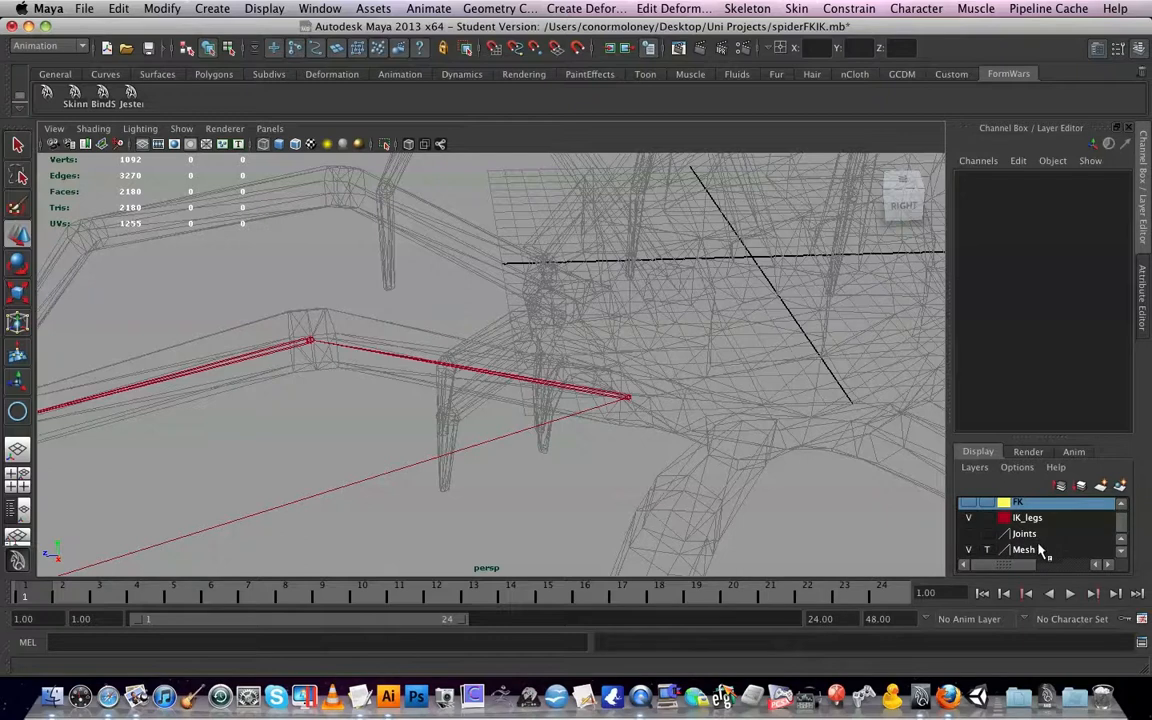
pyautogui.click(969, 534)
pyautogui.click(967, 517)
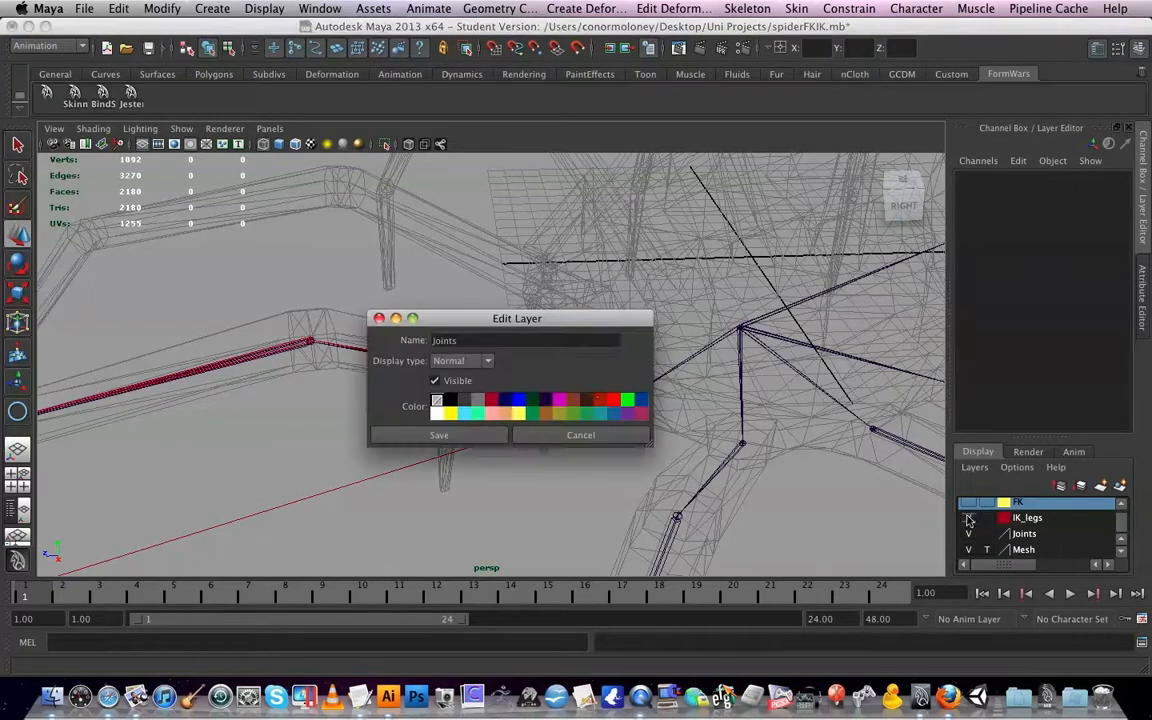
pyautogui.click(600, 436)
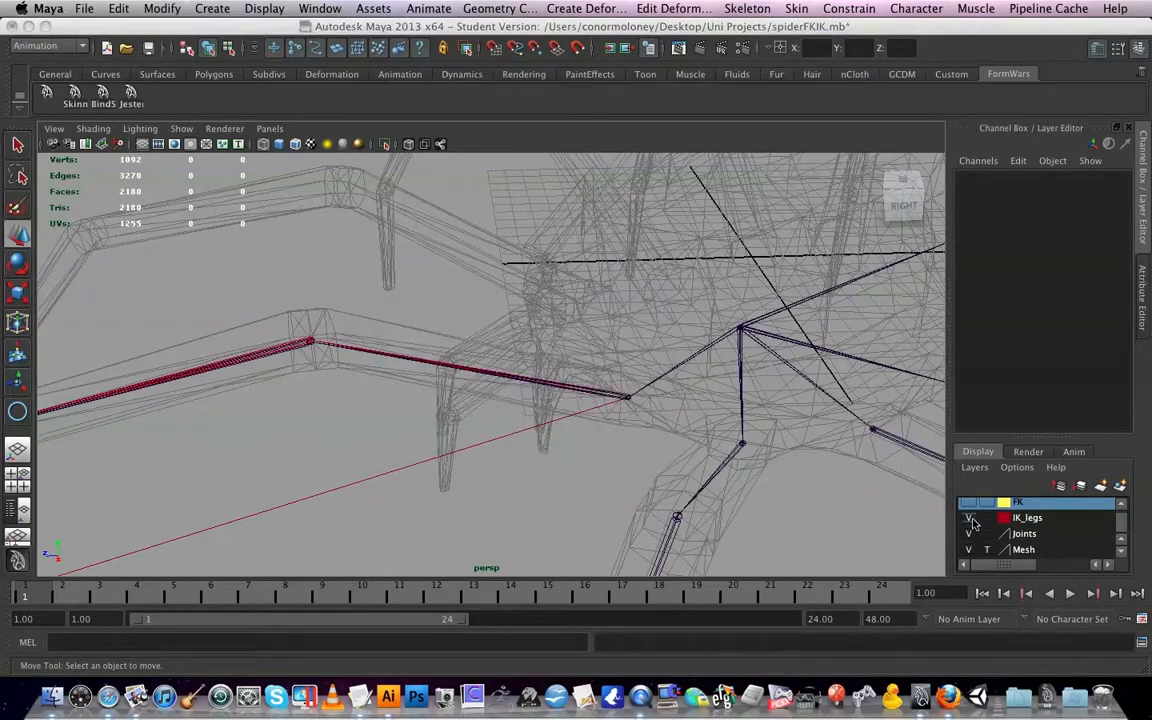
pyautogui.click(970, 519)
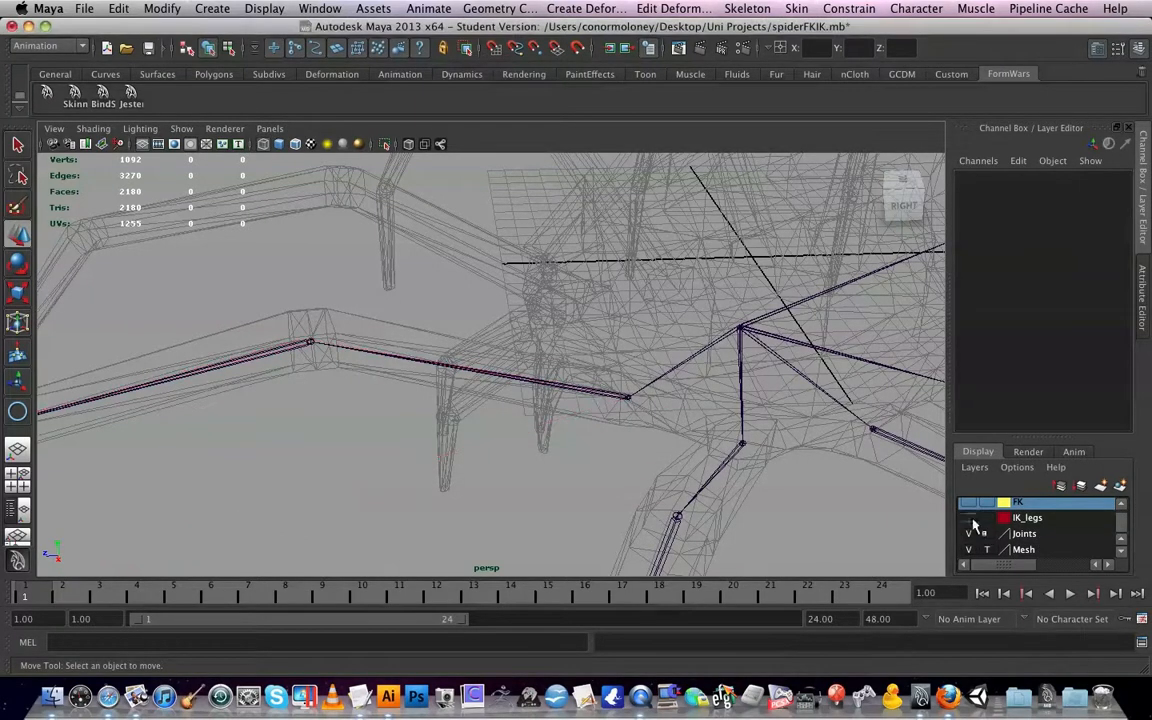
pyautogui.click(626, 397)
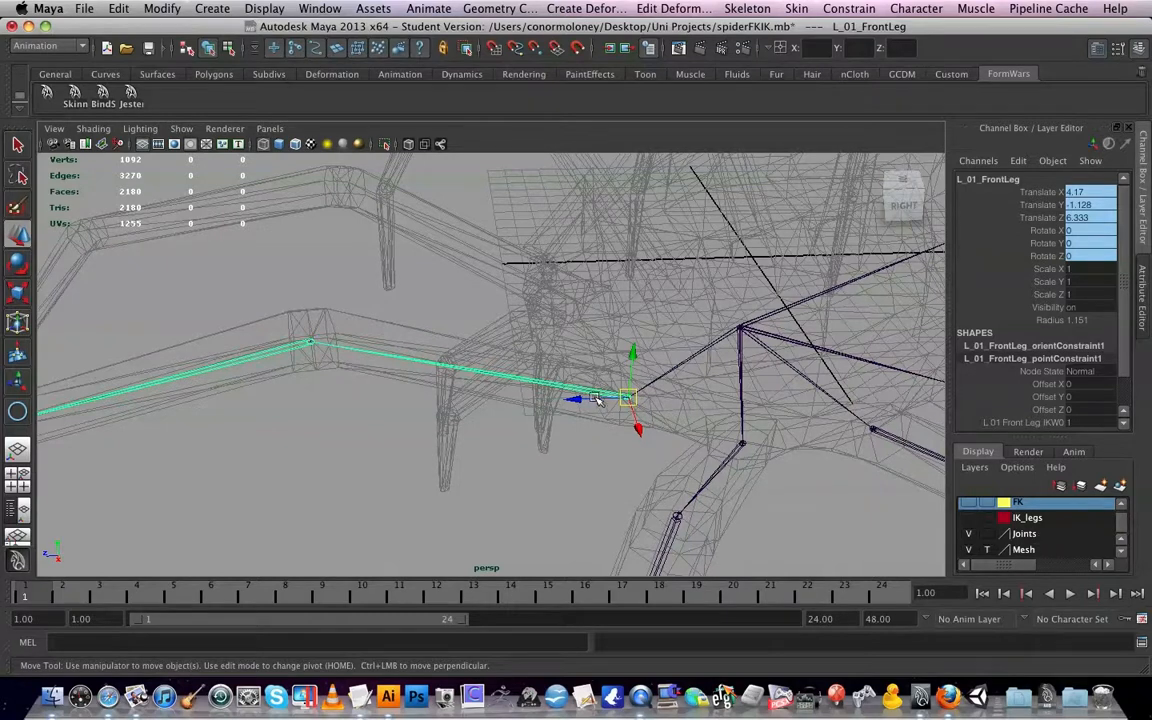
# - Add IK_Group to the selection through the Outliner, with the Joints layer hidden and the IK_legs layer shown
pyautogui.click(968, 534)
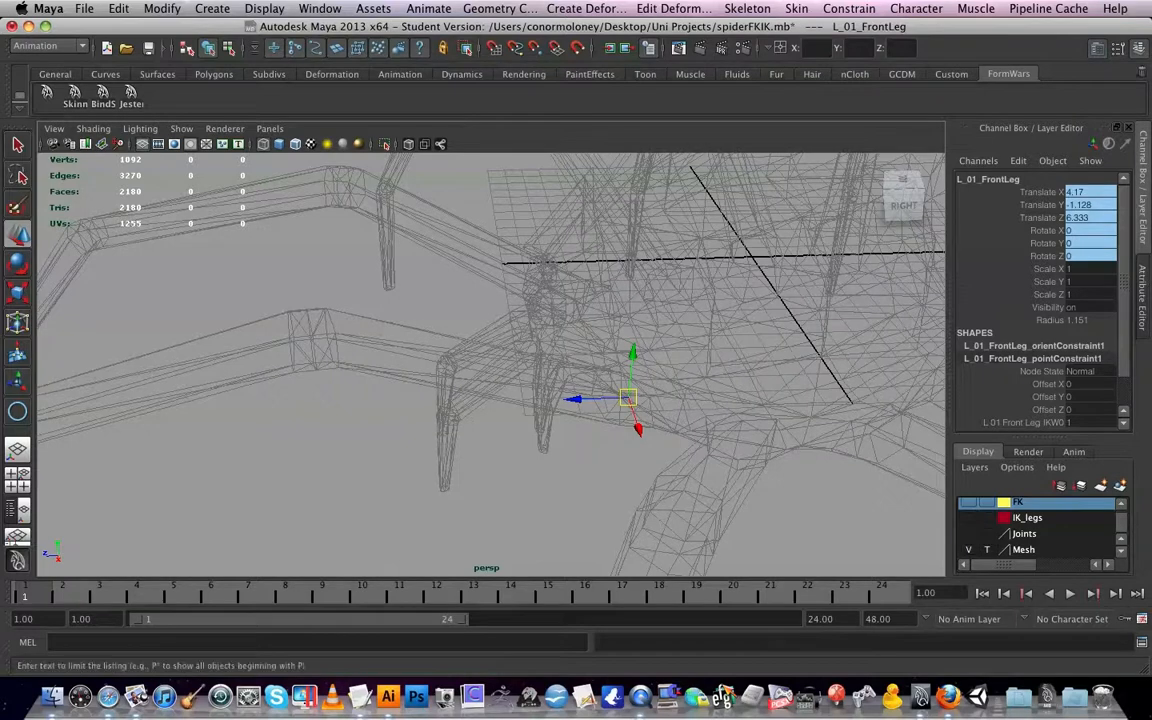
pyautogui.moveTo(1150, 100); pyautogui.dragTo(582, 42)
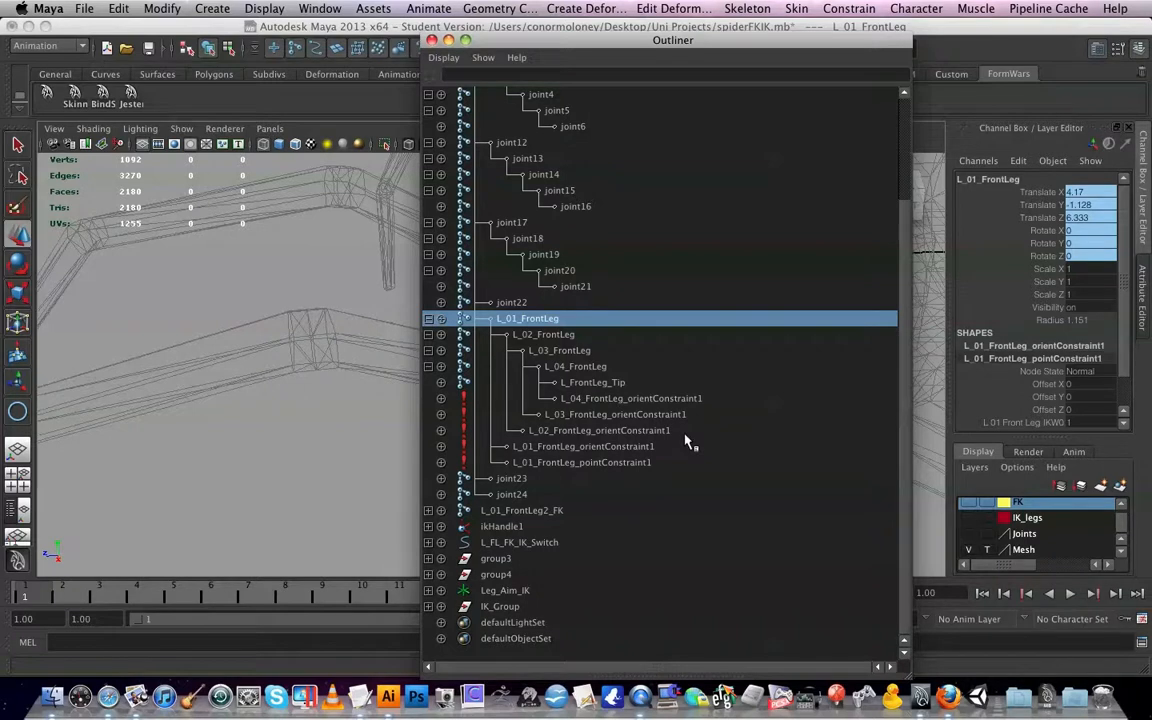
pyautogui.keyDown('ctrl'); pyautogui.click(516, 608); pyautogui.keyUp('ctrl')
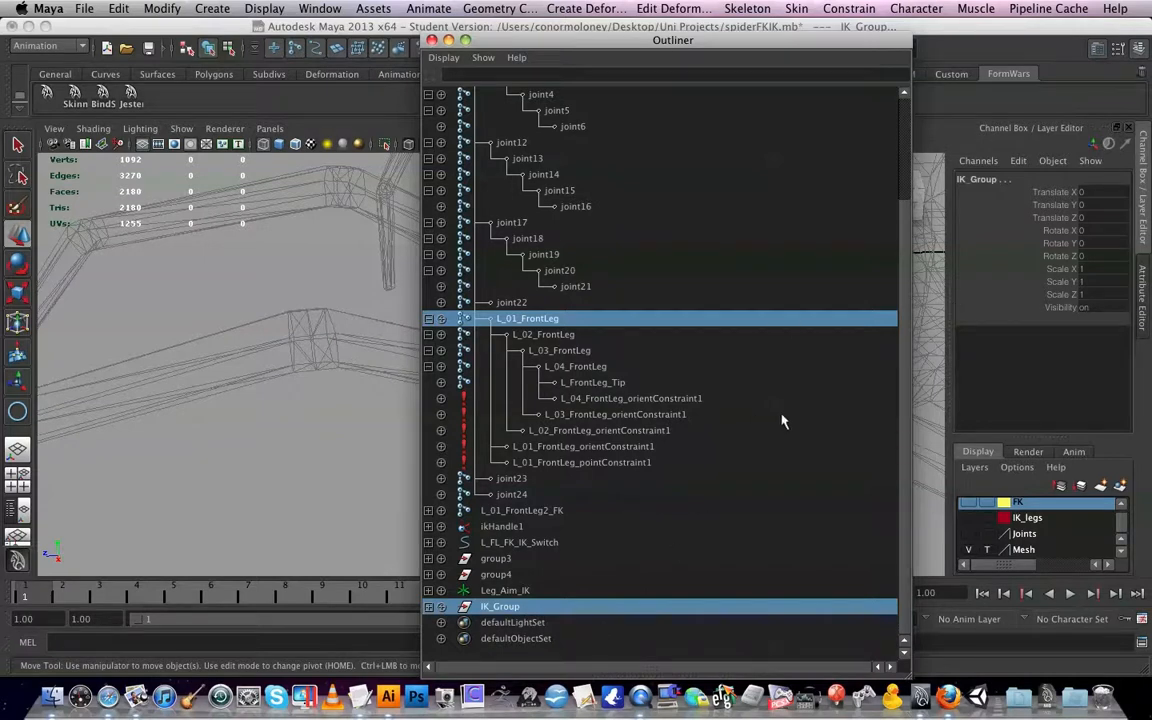
pyautogui.doubleClick(765, 39)
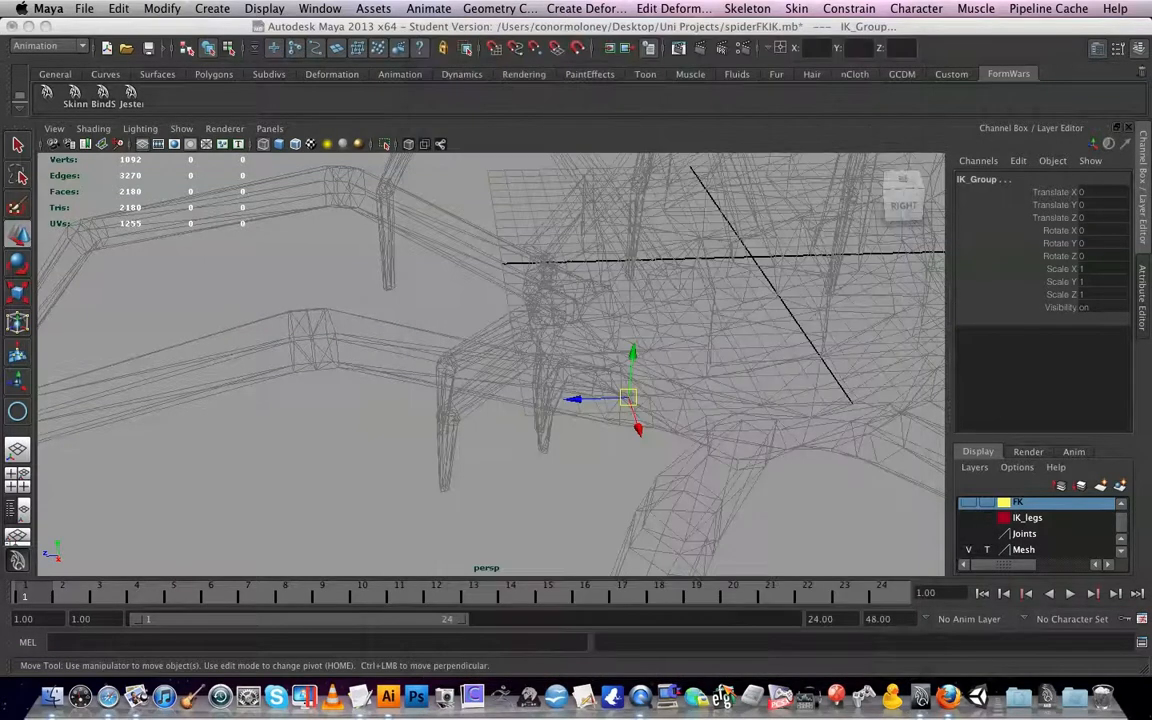
pyautogui.click(968, 518)
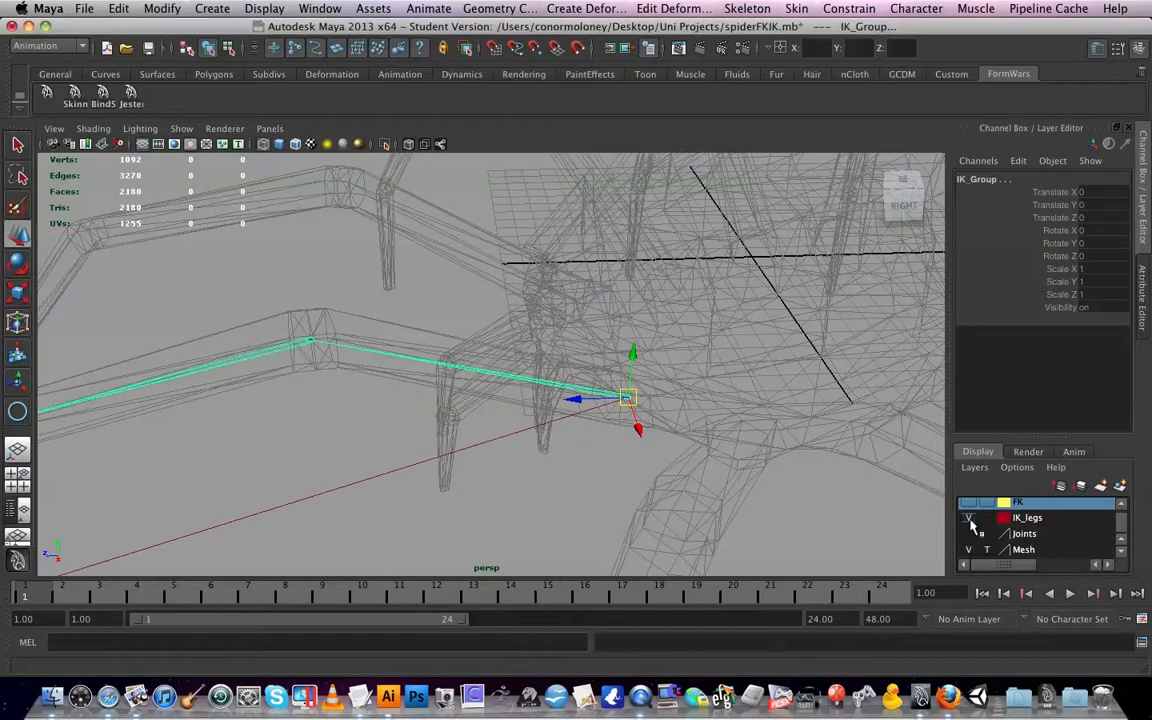
# - Try point-constraining IK_Group to the L_01_FrontLeg joint, check the leg, and undo the constraint
pyautogui.click(849, 8)
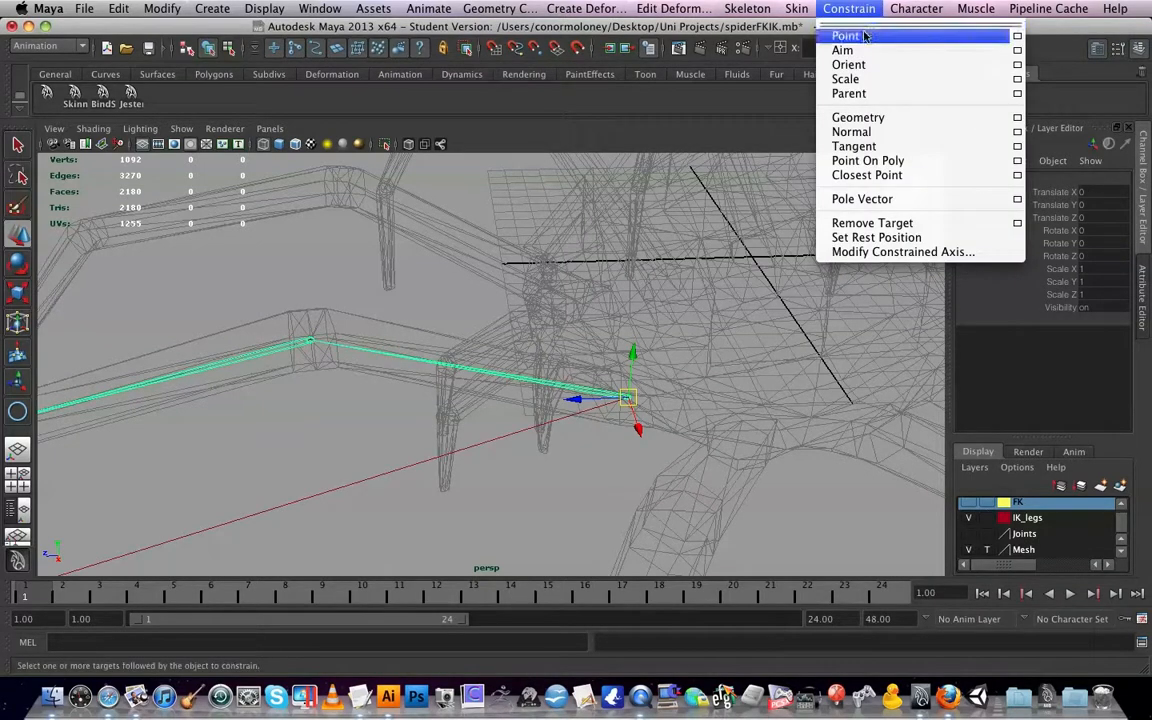
pyautogui.click(866, 34)
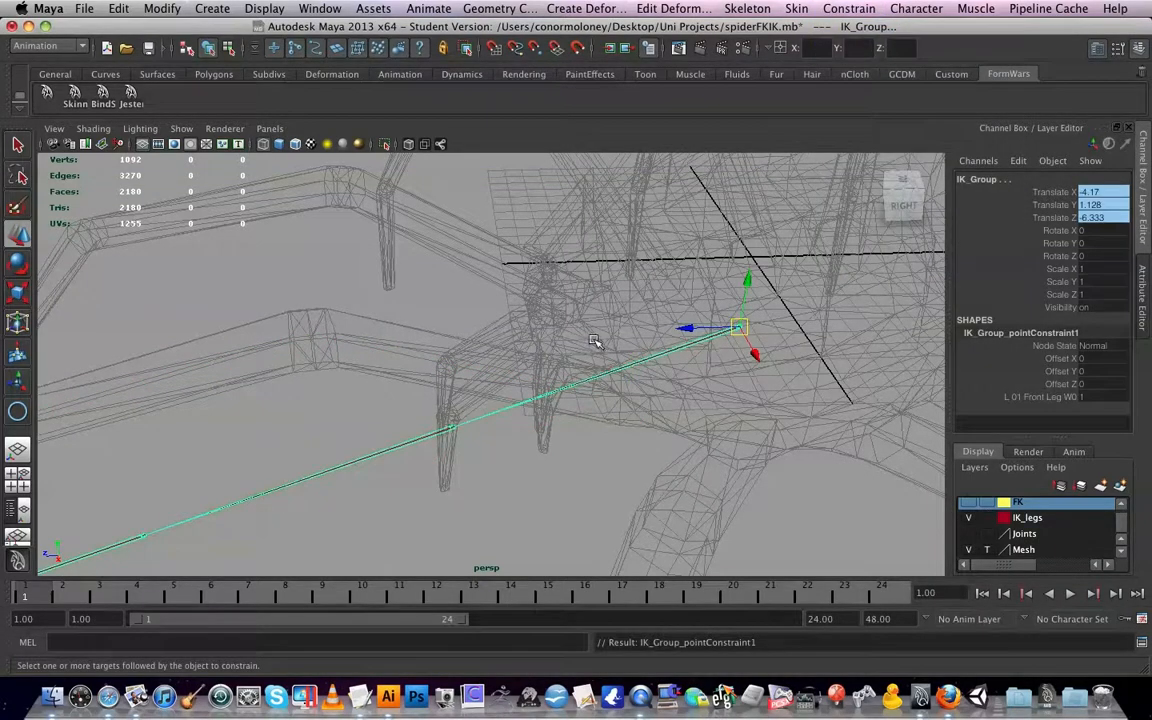
pyautogui.scroll(-6, 596, 342)
pyautogui.scroll(2, 595, 342)
pyautogui.scroll(3, 595, 342)
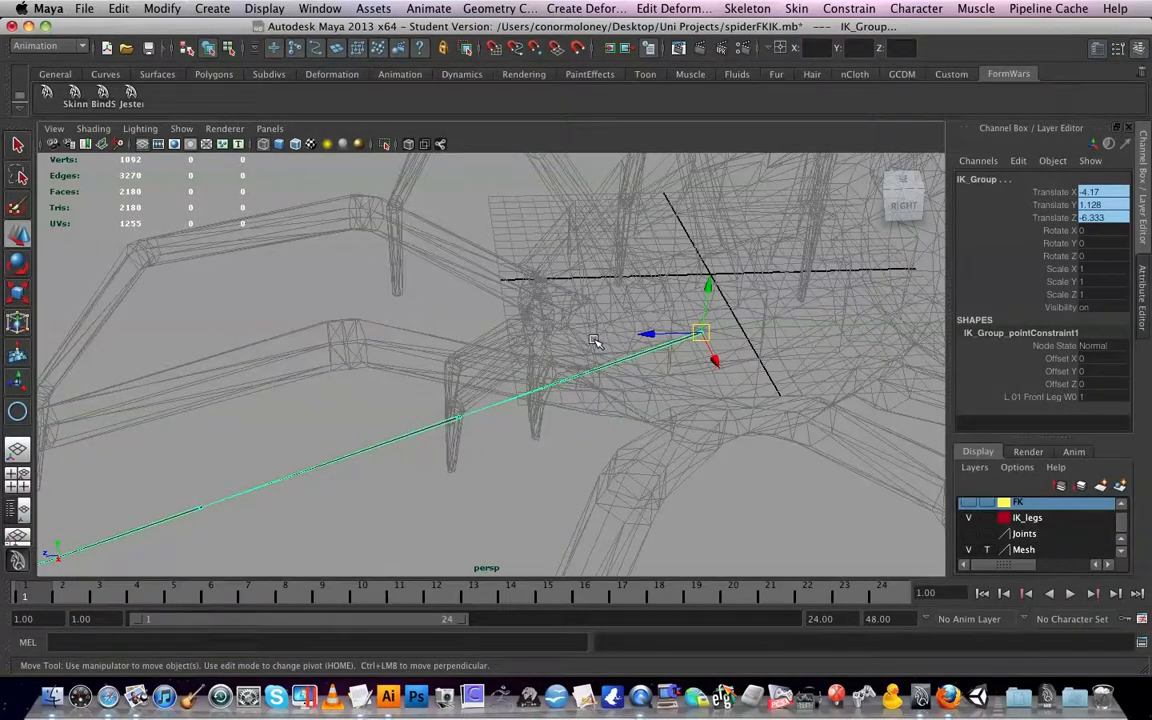
pyautogui.hotkey('ctrl', 'z')
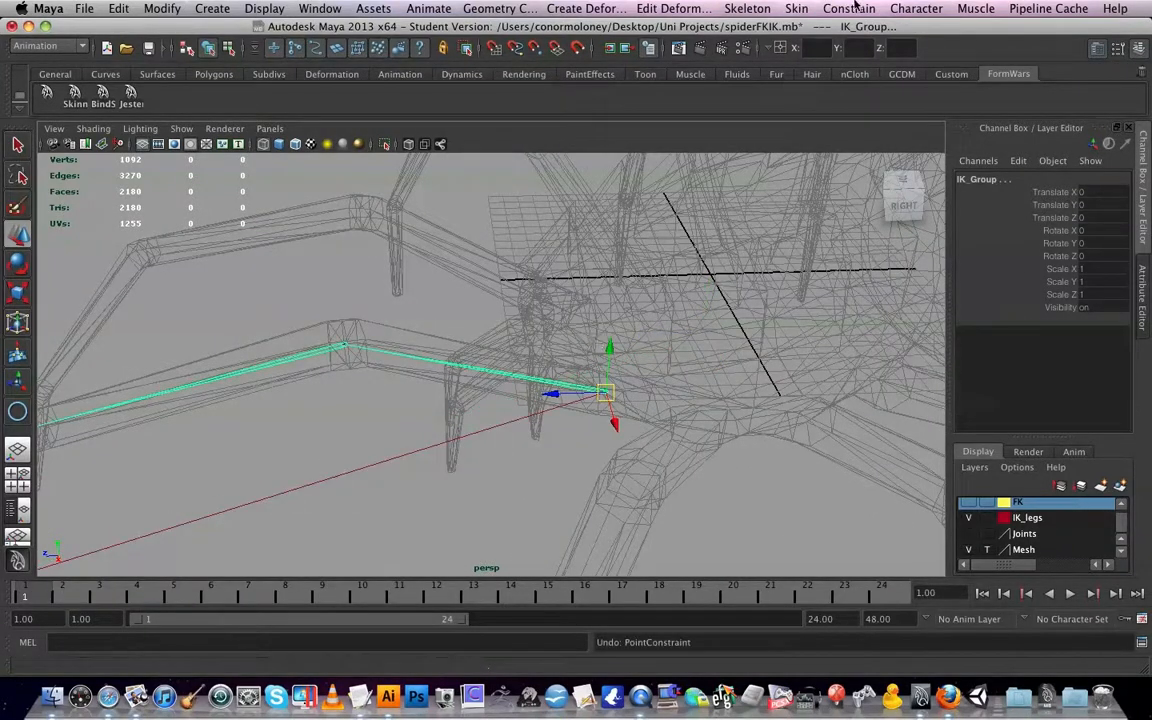
# - Try parent-constraining IK_Group to the L_01_FrontLeg joint, examine the Script Editor messages, and undo the constraint
pyautogui.click(849, 8)
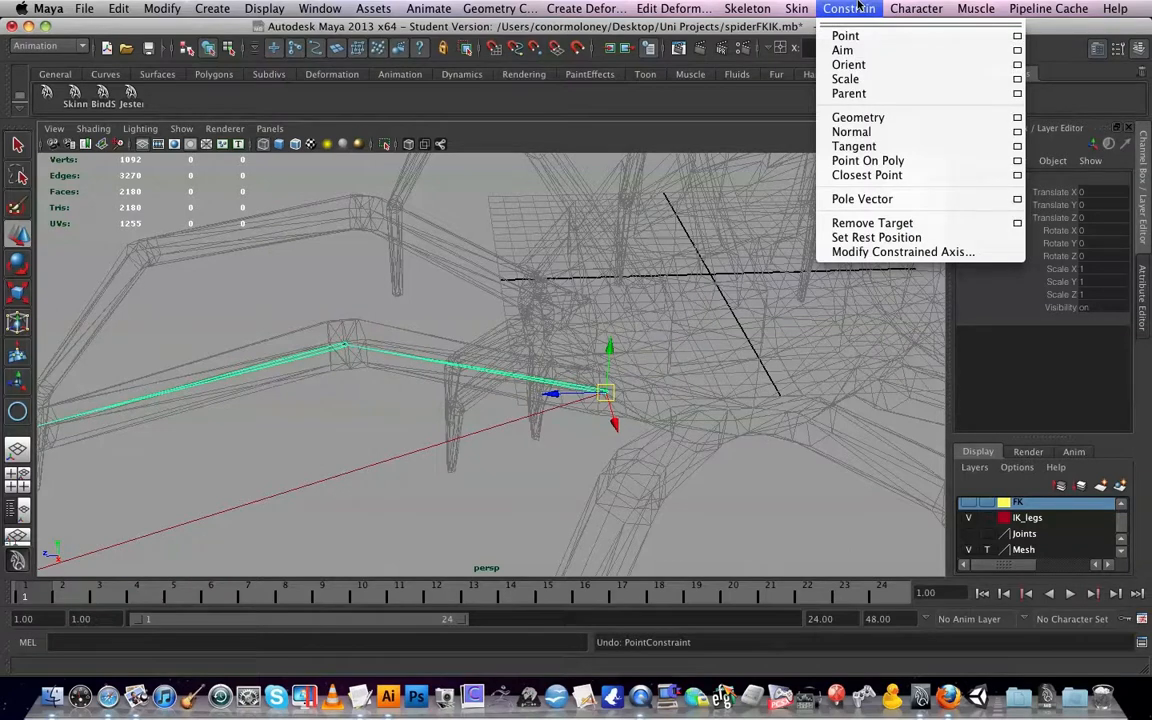
pyautogui.click(888, 94)
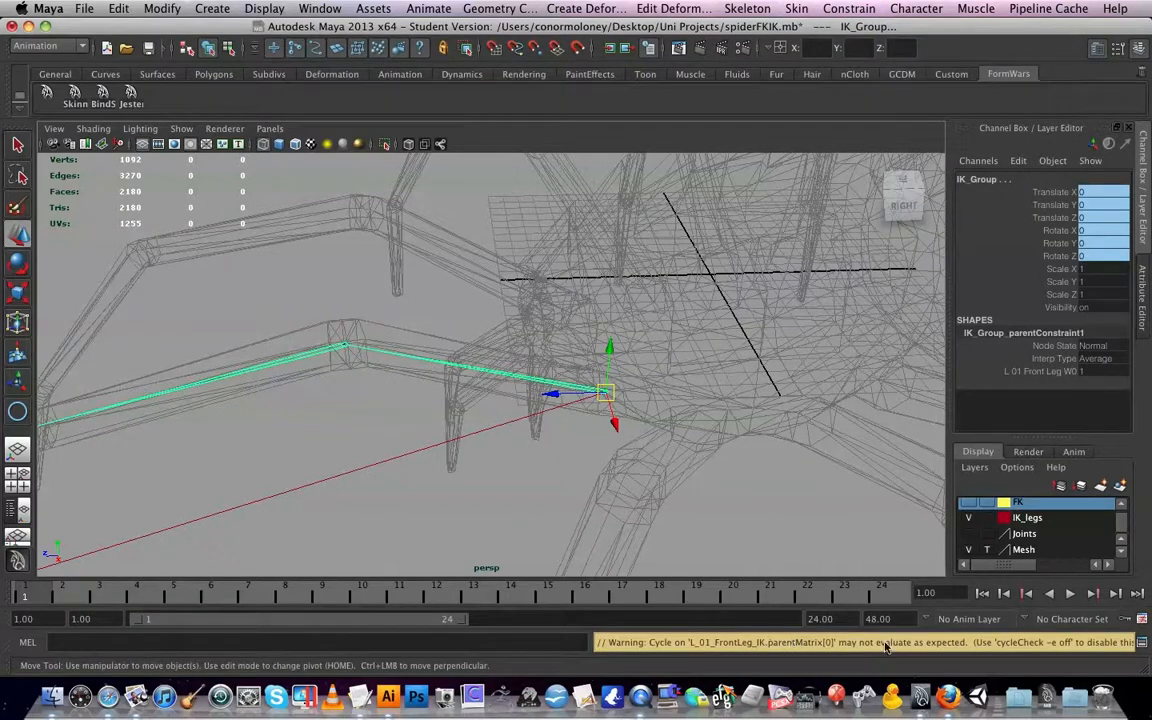
pyautogui.click(1142, 647)
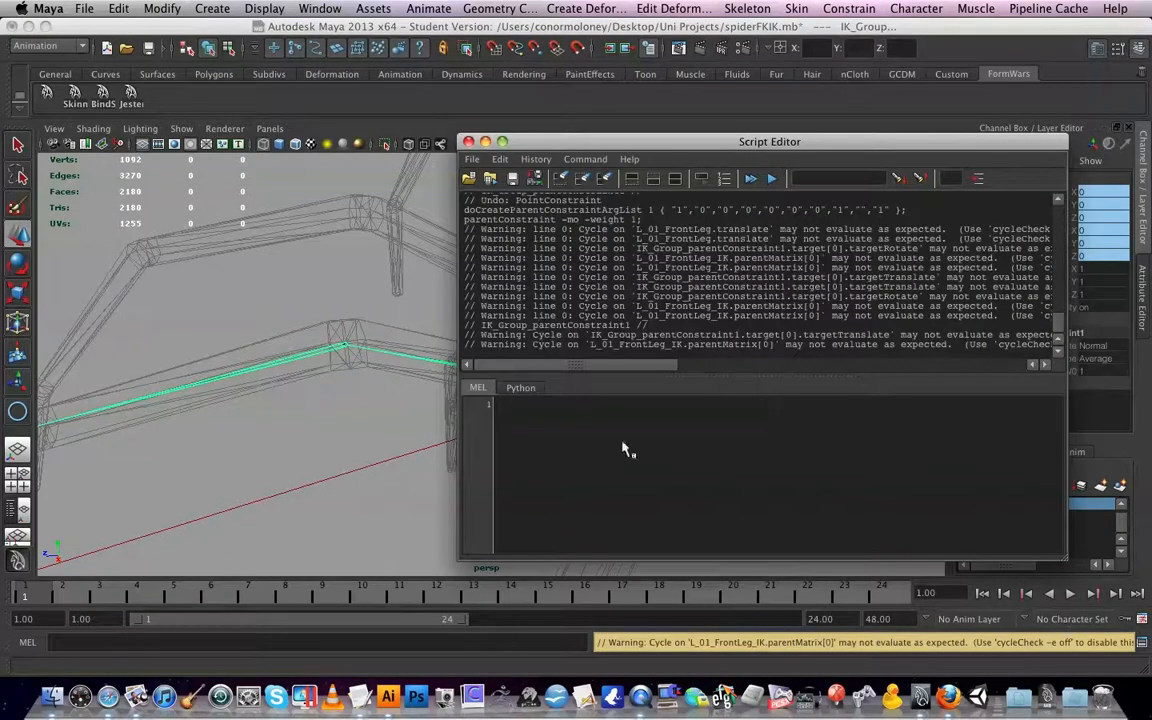
pyautogui.moveTo(616, 369); pyautogui.dragTo(540, 375)
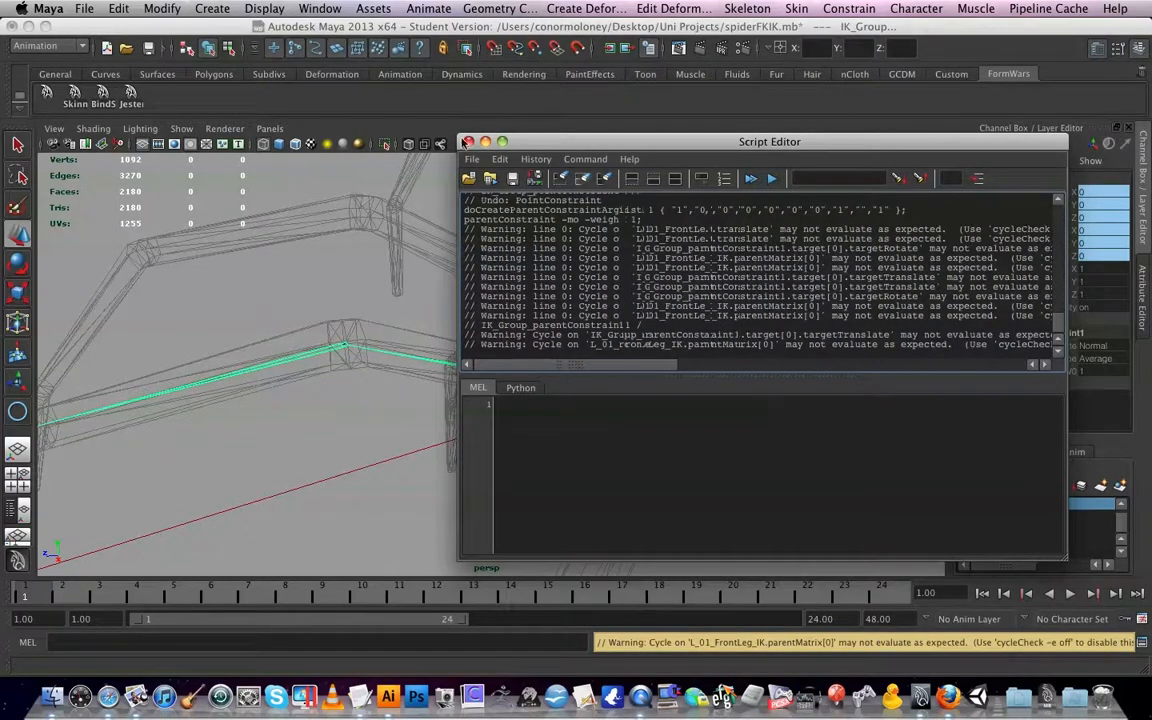
pyautogui.click(468, 142)
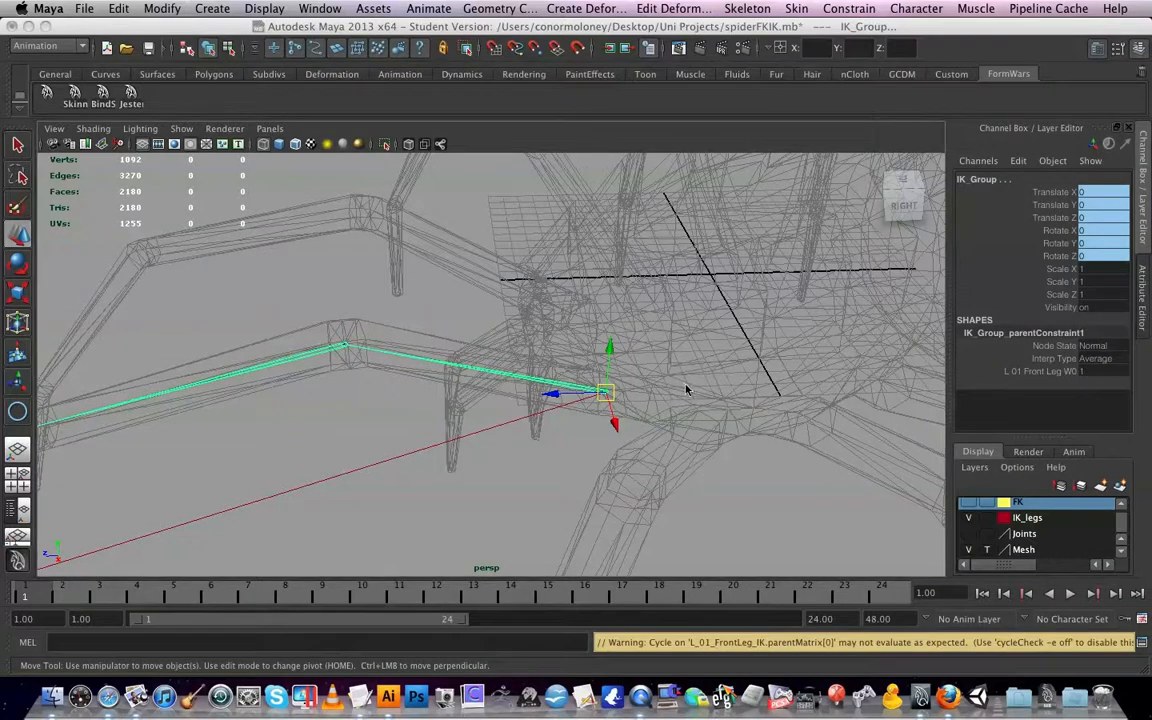
pyautogui.press('super+z')
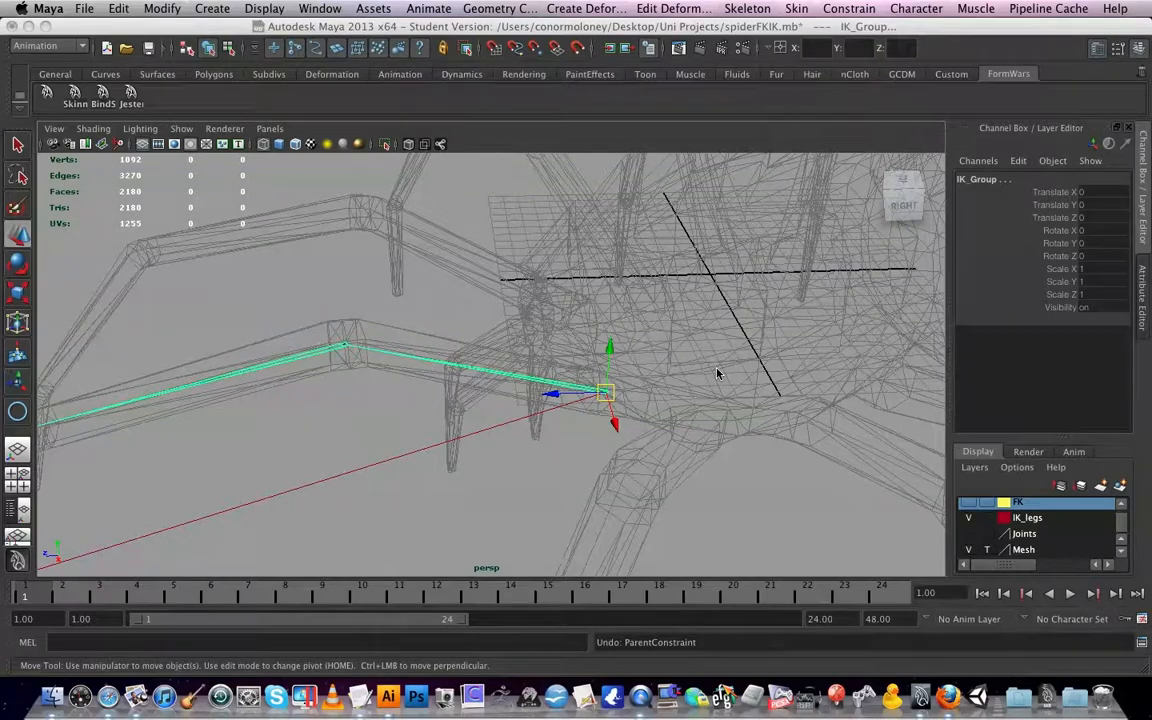
pyautogui.scroll(4, 717, 374)
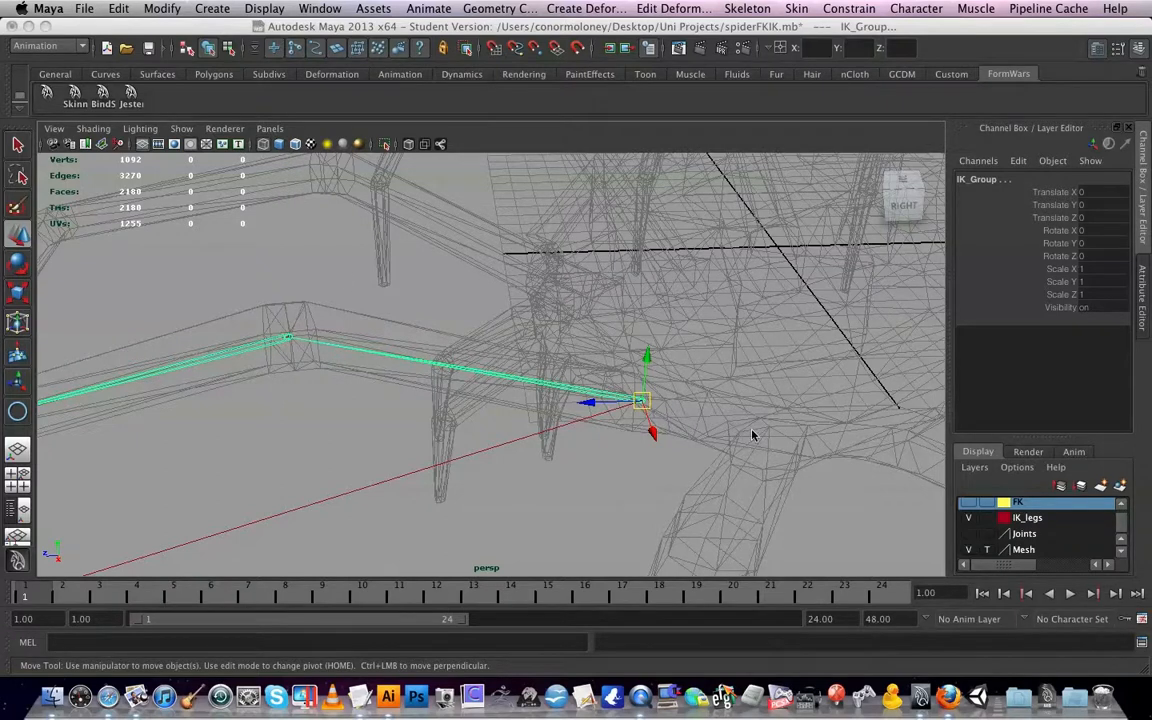
# - Undo the IK_legs and Joints layer visibility changes and the IK_Group selection, and clear the remaining selection
pyautogui.hotkey('ctrl', 'z')
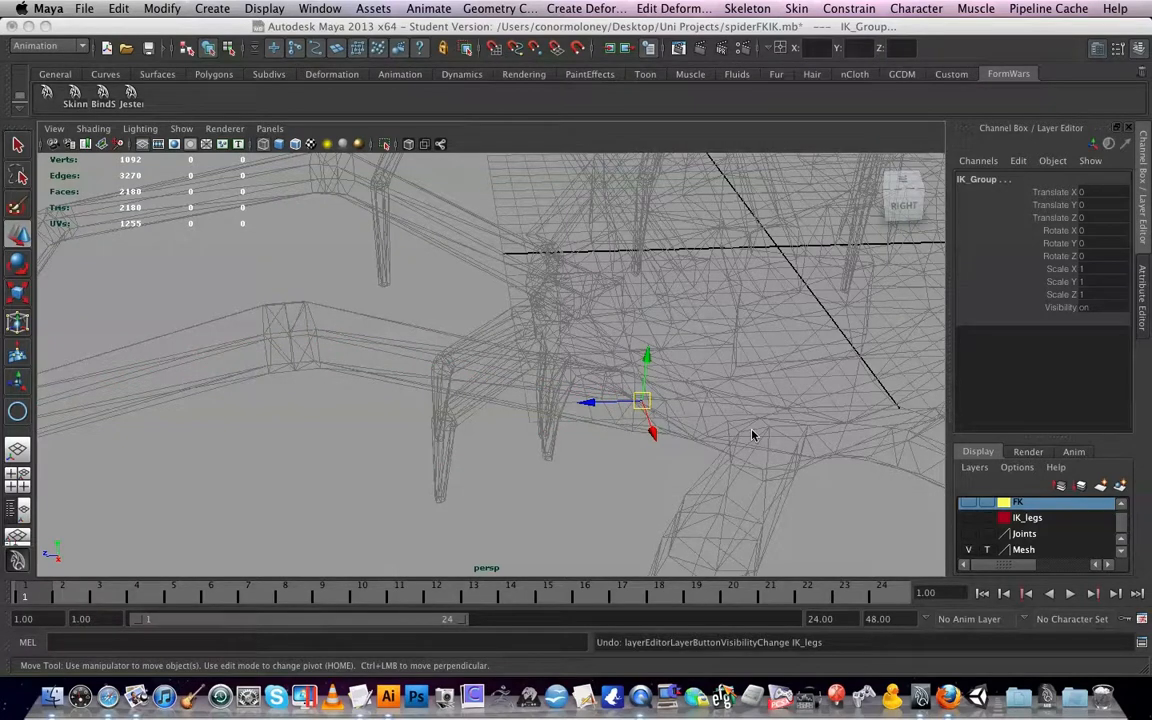
pyautogui.hotkey('ctrl', 'z')
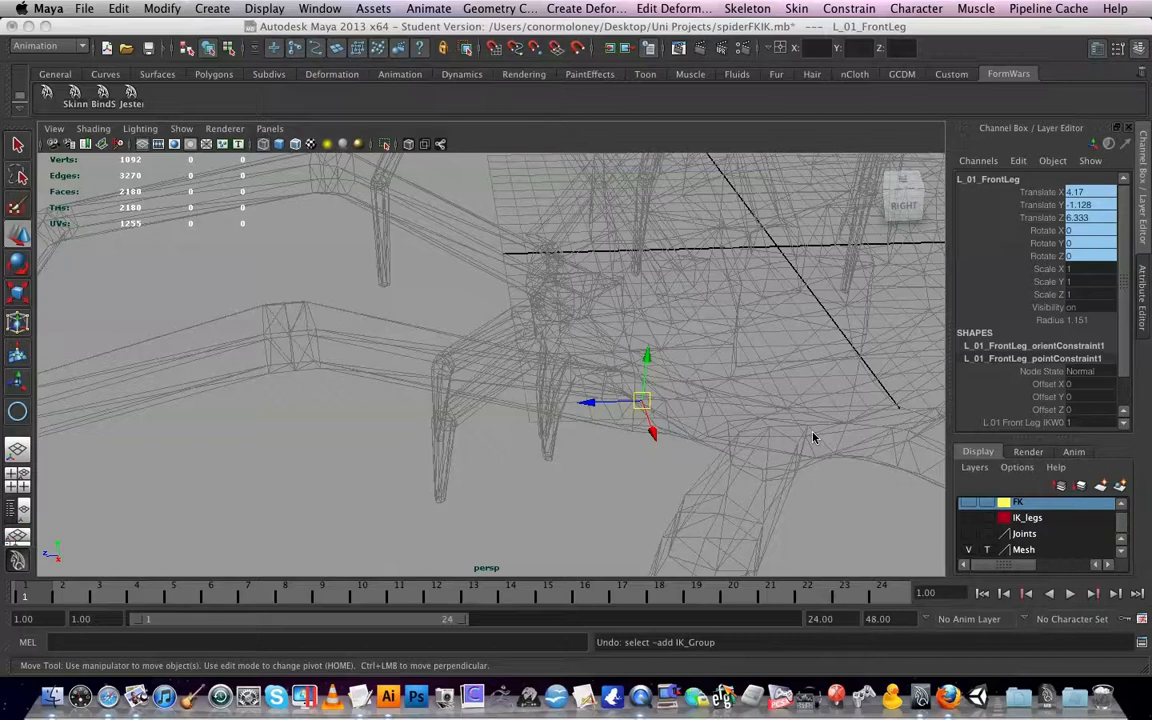
pyautogui.hotkey('ctrl', 'z')
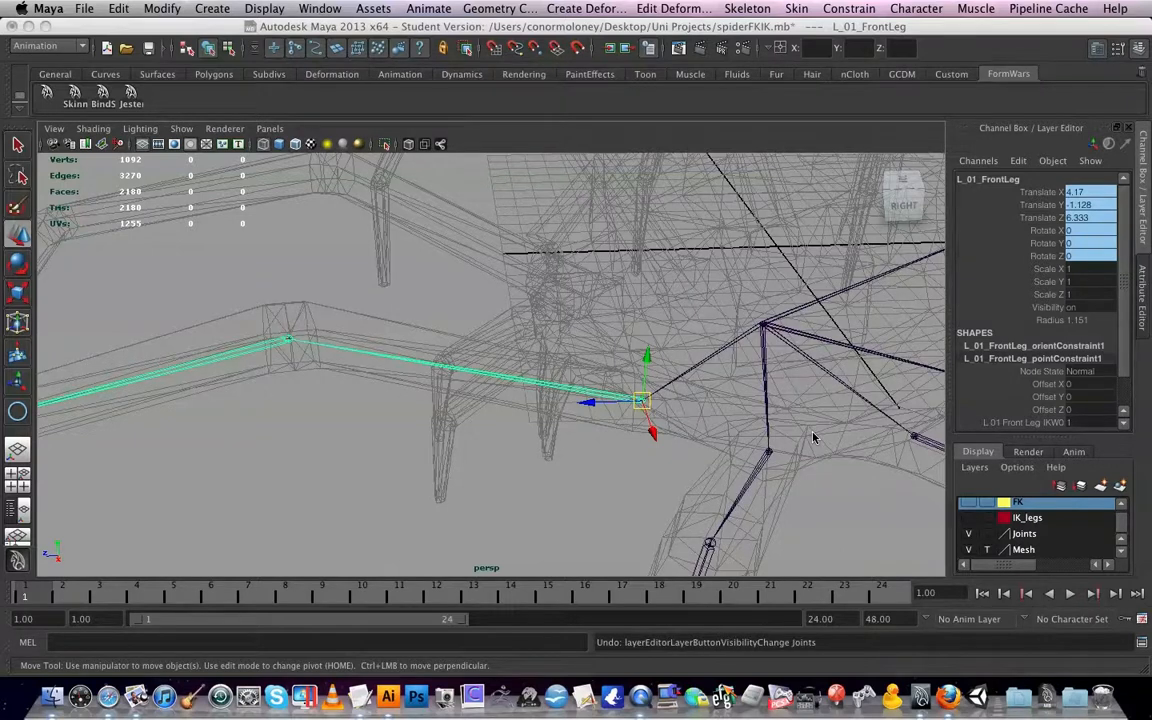
pyautogui.click(712, 444)
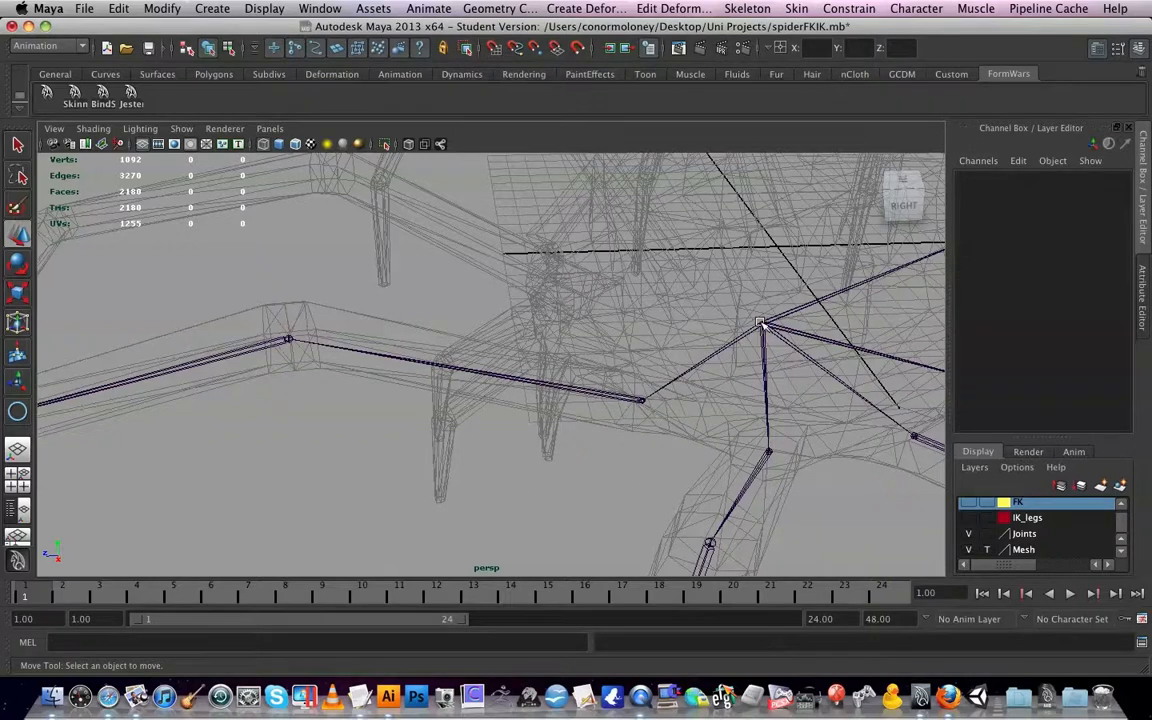
# - Select joint1 at the body centre and add IK_Group to the selection through the Outliner
pyautogui.click(760, 323)
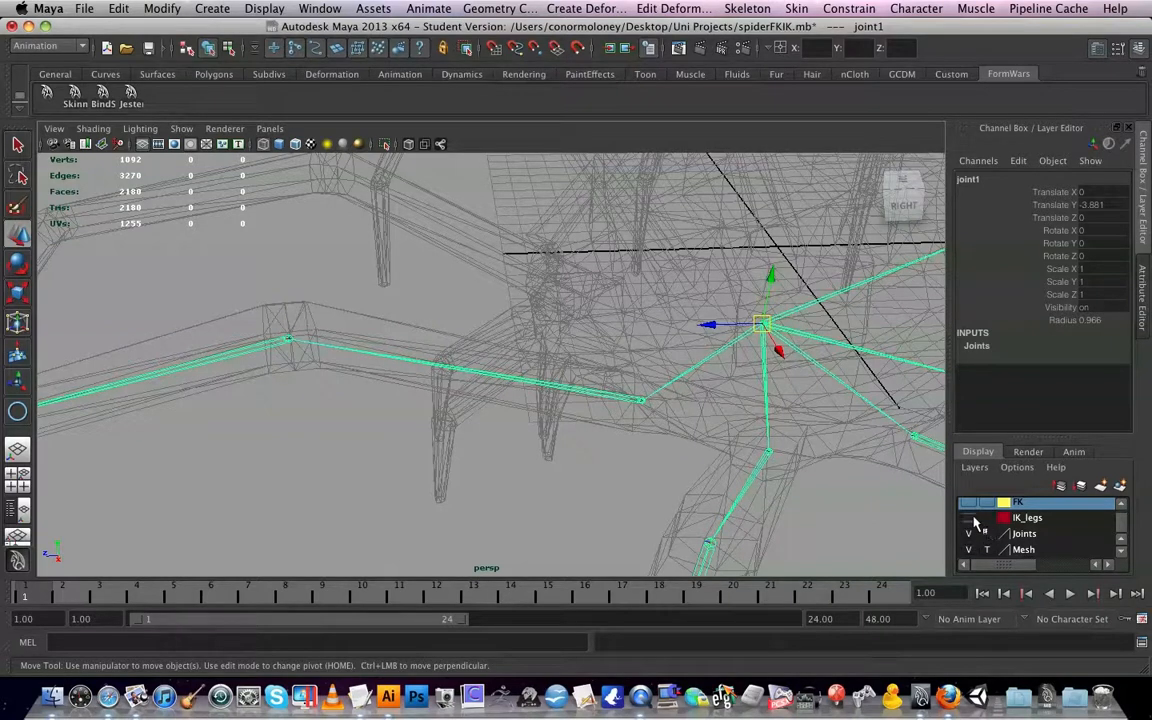
pyautogui.moveTo(1151, 154); pyautogui.dragTo(549, 79)
pyautogui.scroll(-5, 373, 489)
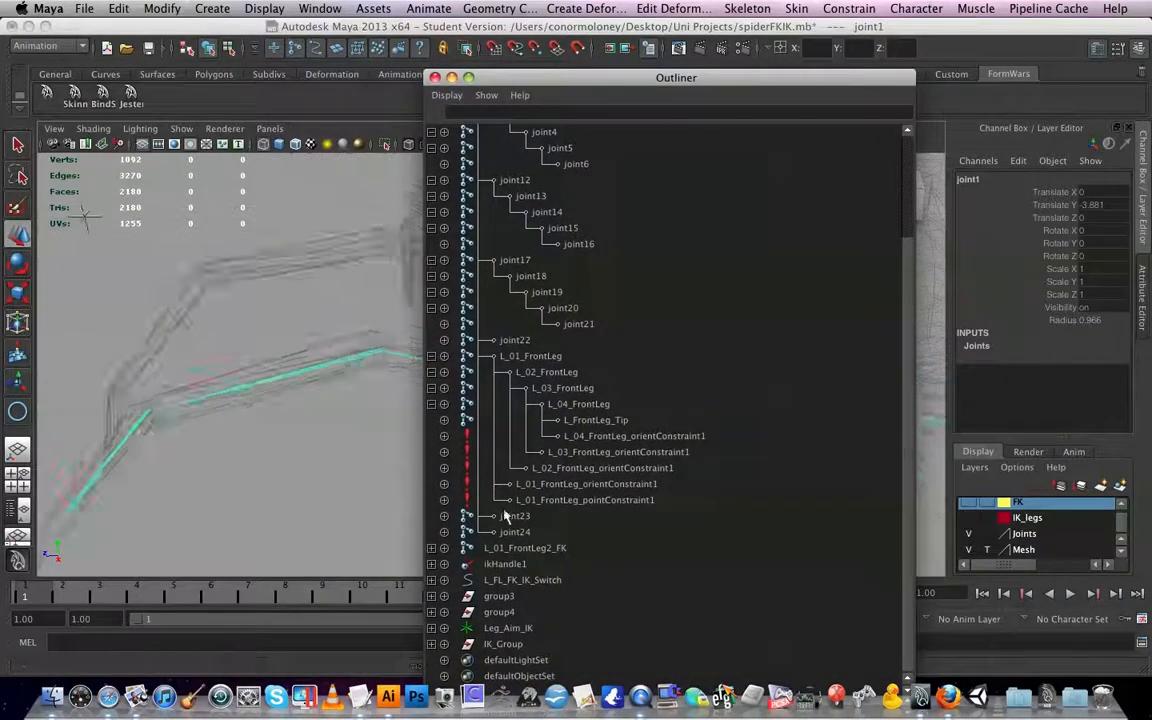
pyautogui.click(520, 645)
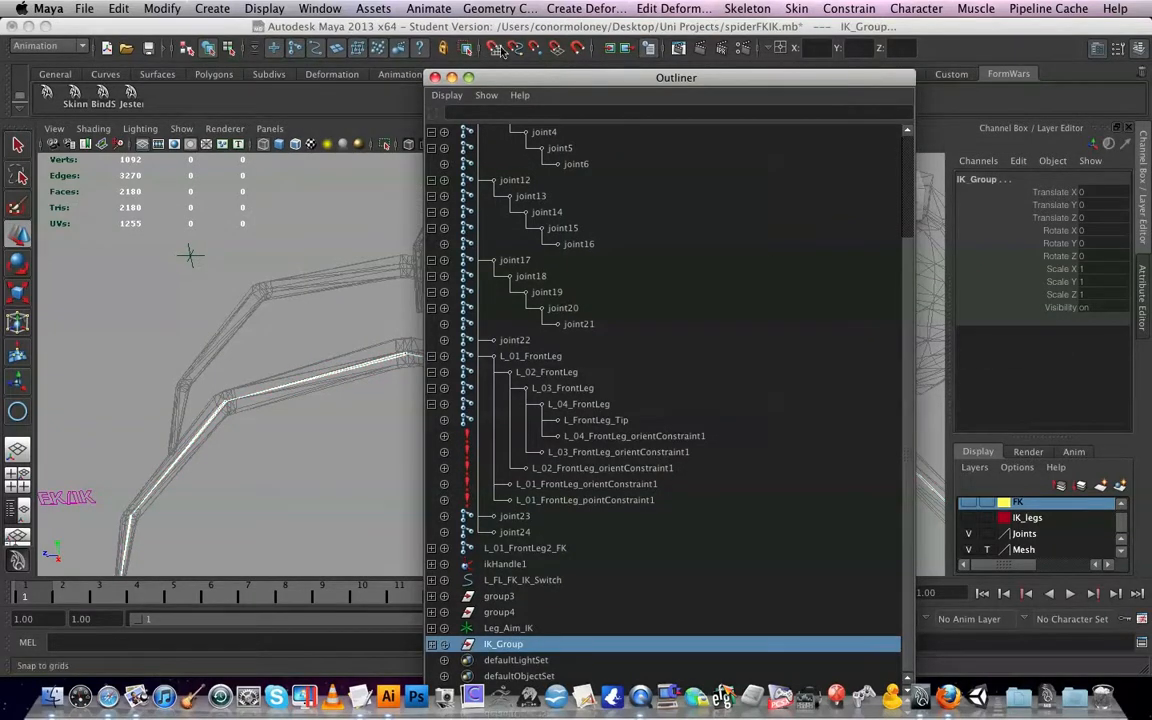
pyautogui.moveTo(549, 77); pyautogui.dragTo(1151, 85)
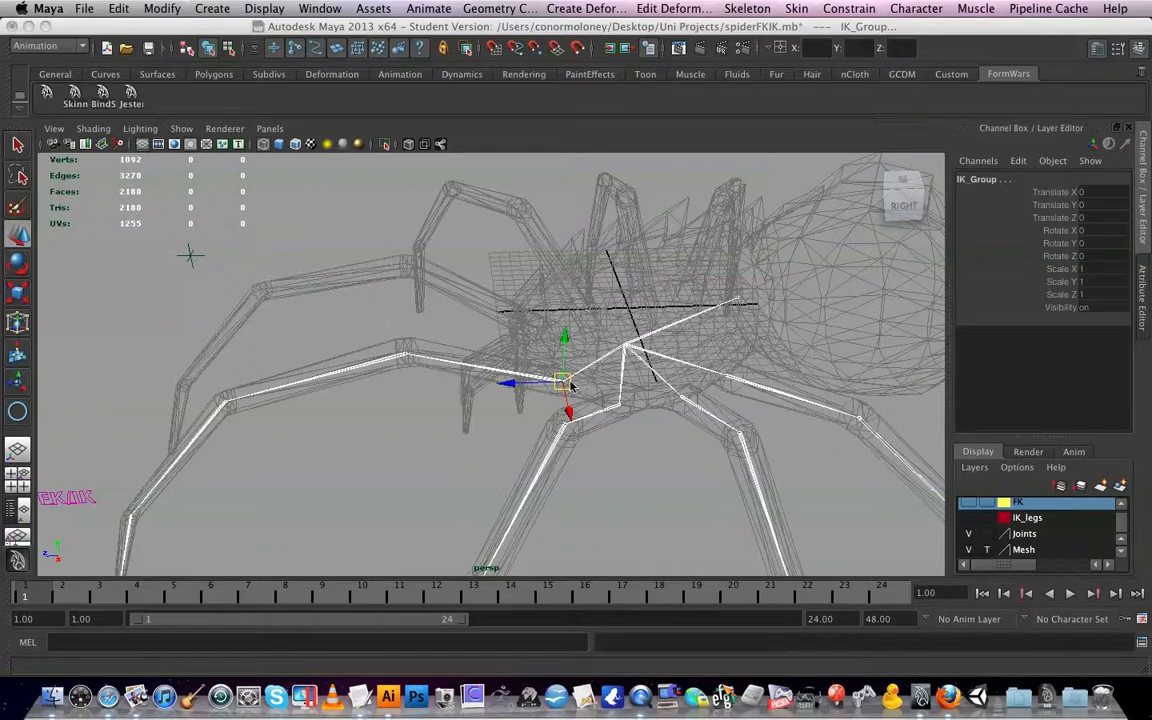
# - Select IK_Group alone and snap its pivot point to joint1 at the body centre
pyautogui.scroll(3, 617, 373)
pyautogui.scroll(2, 617, 373)
pyautogui.click(725, 427)
pyautogui.click(668, 407)
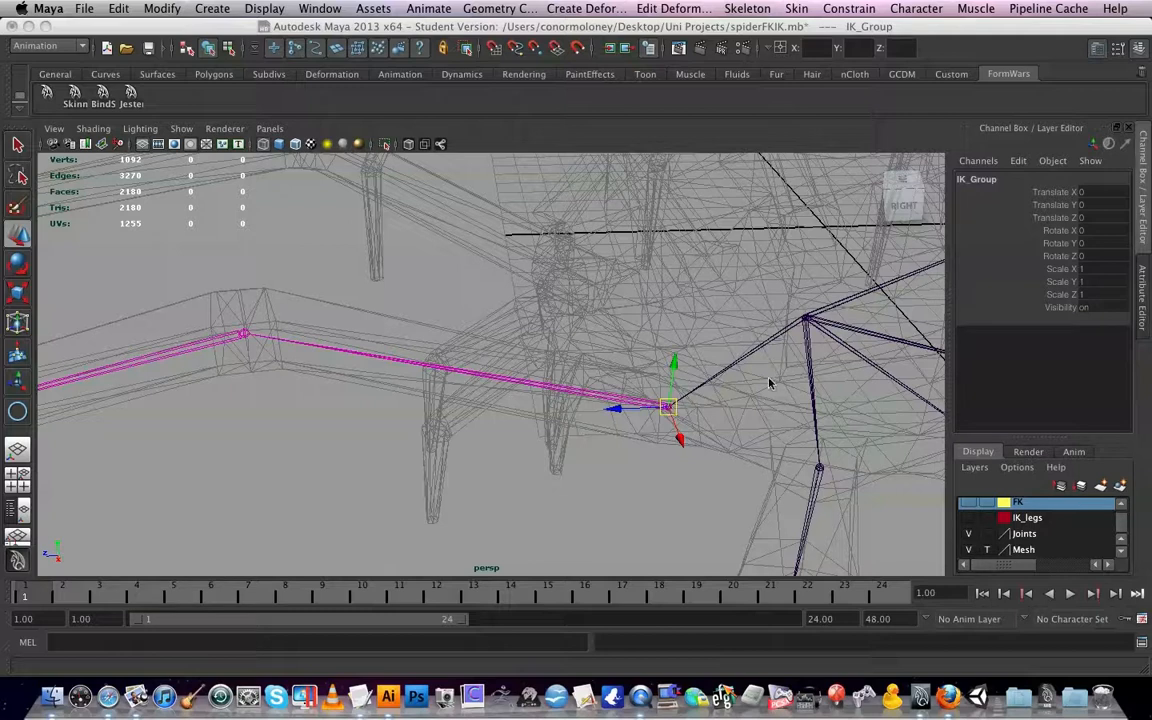
pyautogui.press('Home')
pyautogui.press('v')
pyautogui.moveTo(668, 407); pyautogui.dragTo(765, 330)
pyautogui.press('Home')
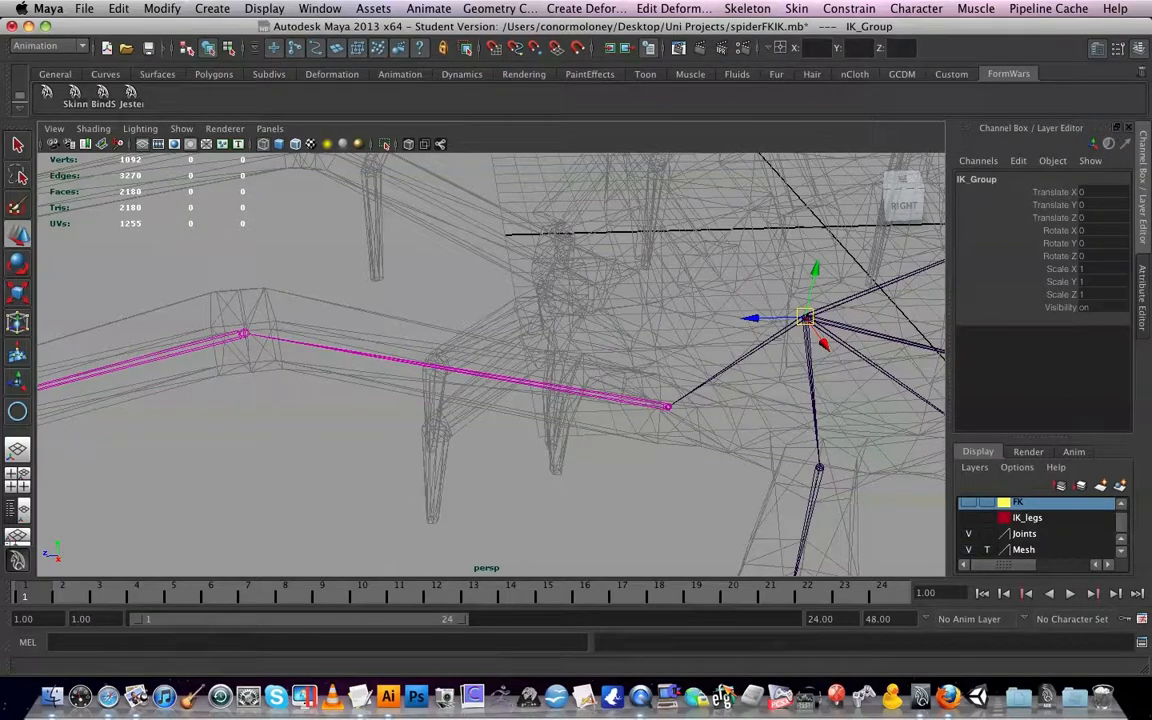
# - Select joint1, add IK_Group through the Outliner, and point-constrain IK_Group to joint1
pyautogui.click(760, 348)
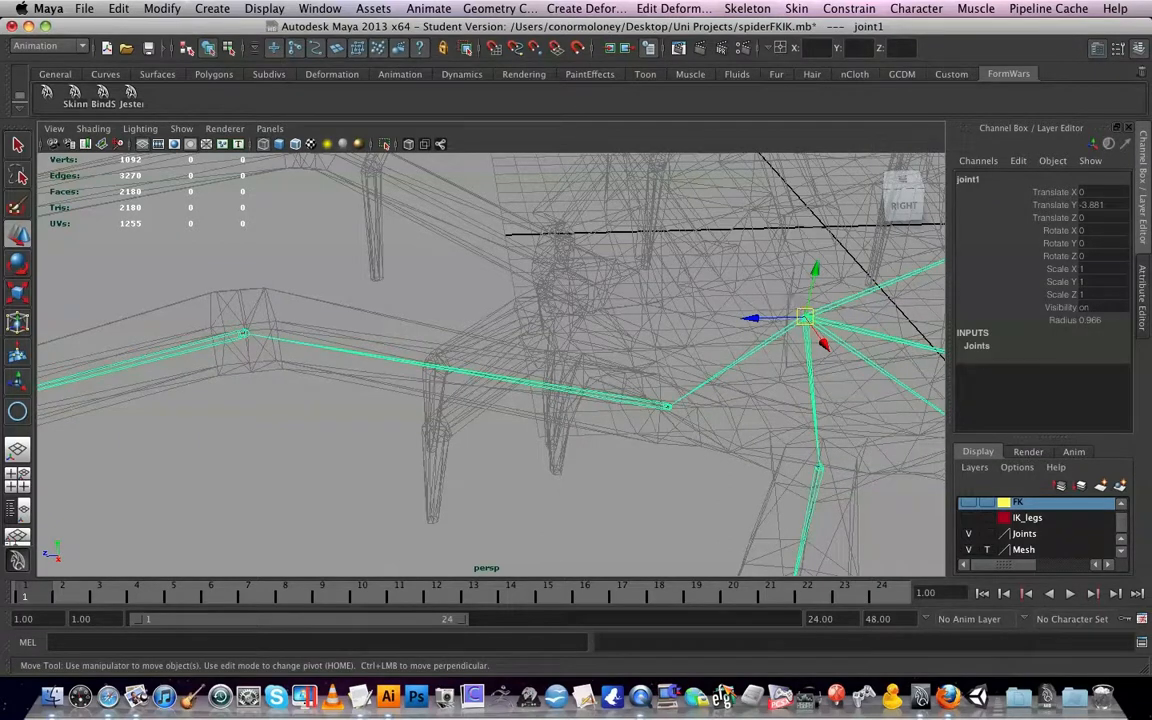
pyautogui.moveTo(1151, 20); pyautogui.dragTo(630, 10)
pyautogui.click(480, 594)
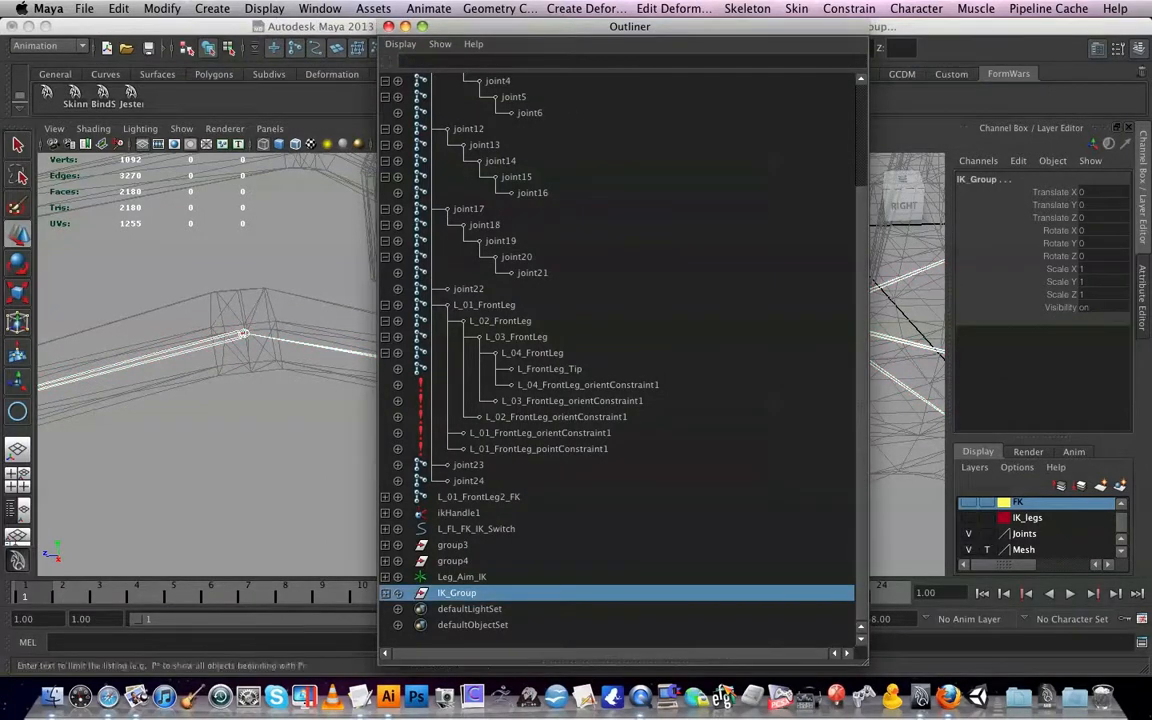
pyautogui.moveTo(552, 29); pyautogui.dragTo(1151, 34)
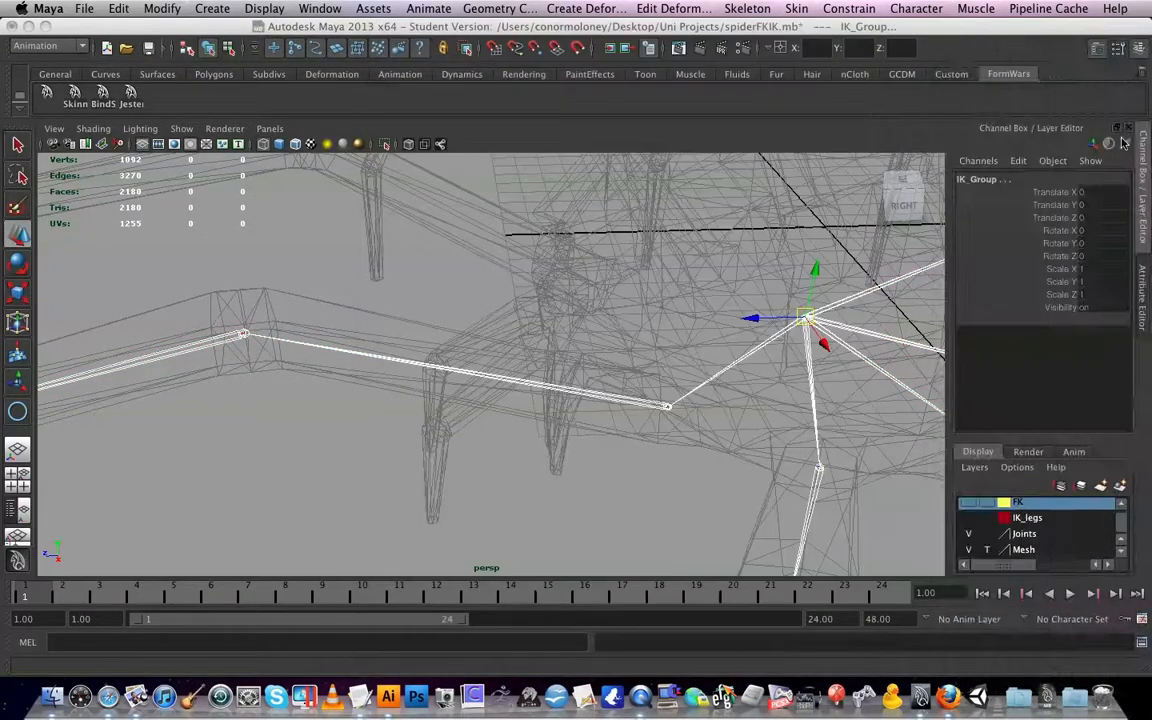
pyautogui.click(849, 8)
pyautogui.click(858, 38)
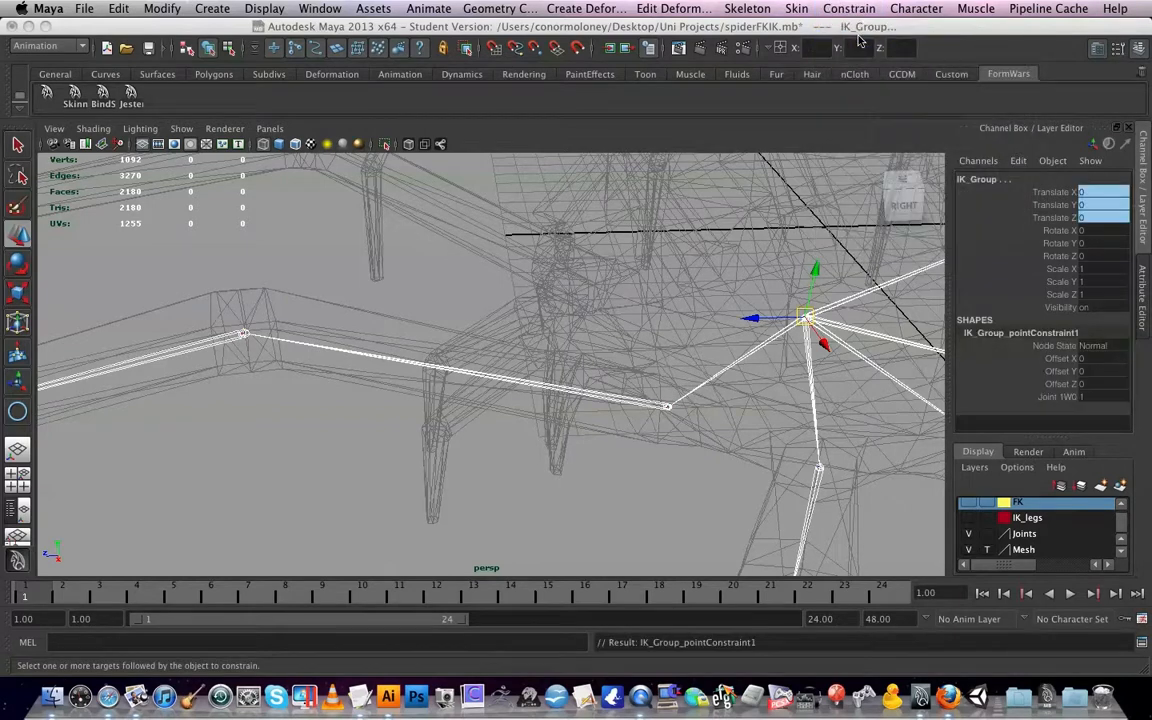
# - Clear the selection and show the IK_legs layer together with the Joints layer to examine the constrained front leg
pyautogui.keyDown('alt'); pyautogui.moveTo(702, 425); pyautogui.dragTo(658, 424); pyautogui.keyUp('alt')
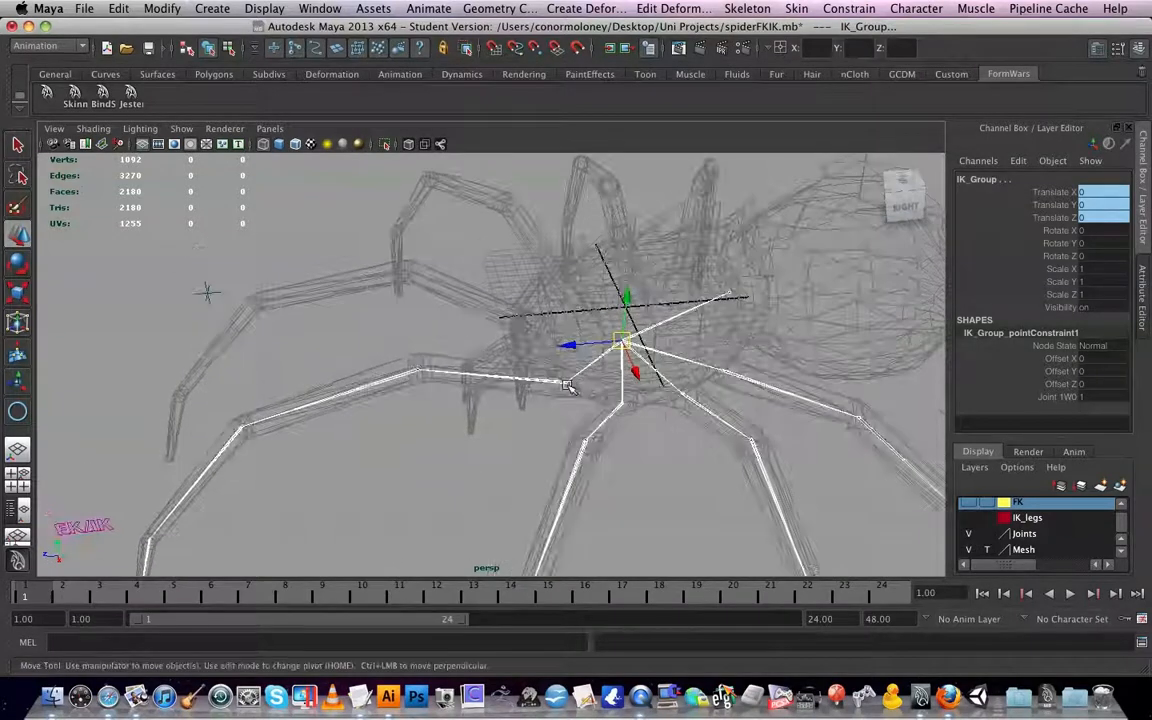
pyautogui.keyDown('alt'); pyautogui.moveTo(586, 440); pyautogui.dragTo(640, 395); pyautogui.keyUp('alt')
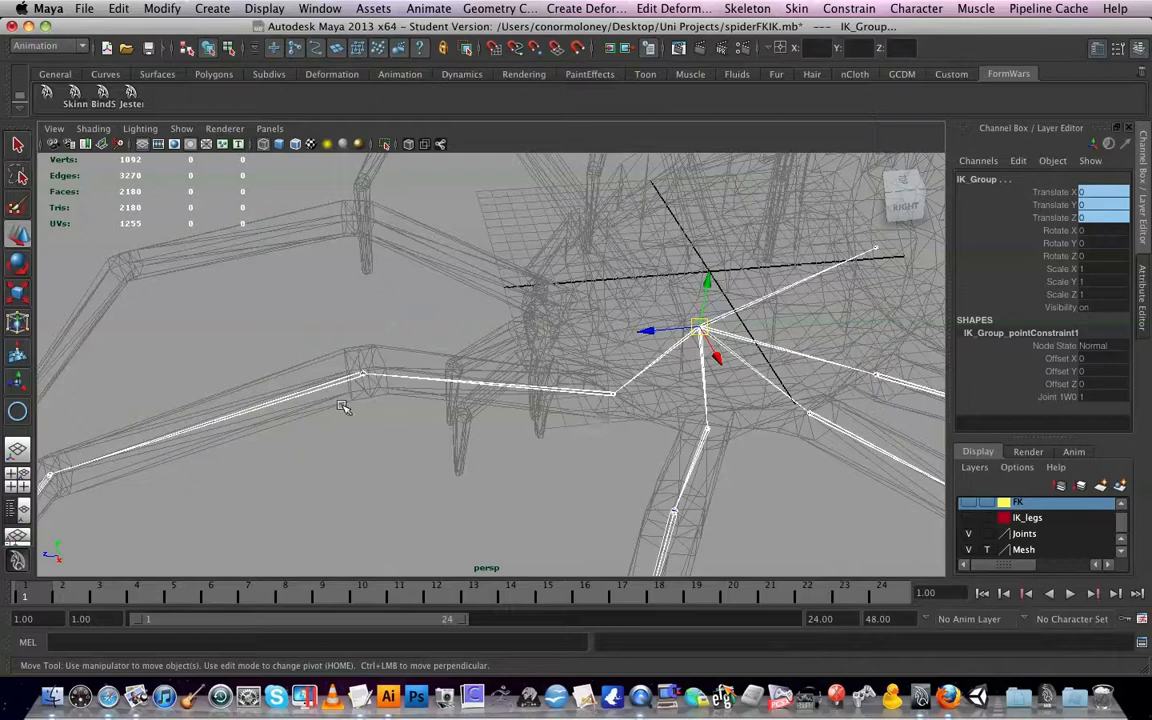
pyautogui.scroll(5, 674, 437)
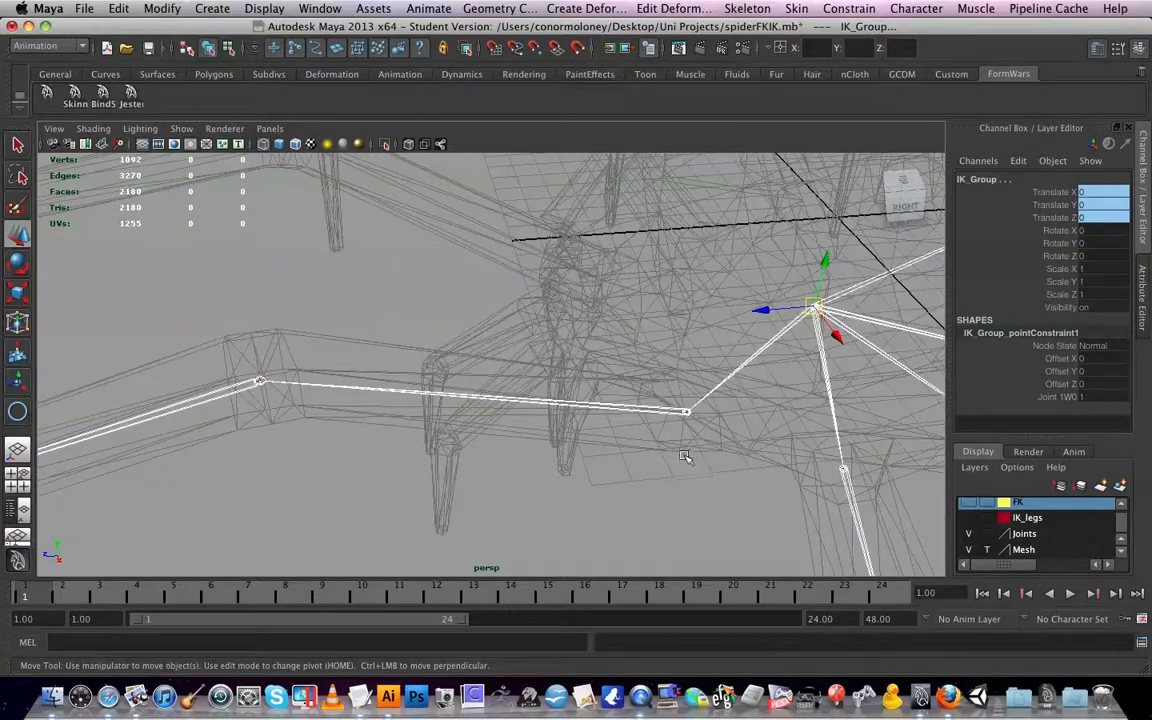
pyautogui.scroll(-3, 706, 414)
pyautogui.scroll(4, 706, 414)
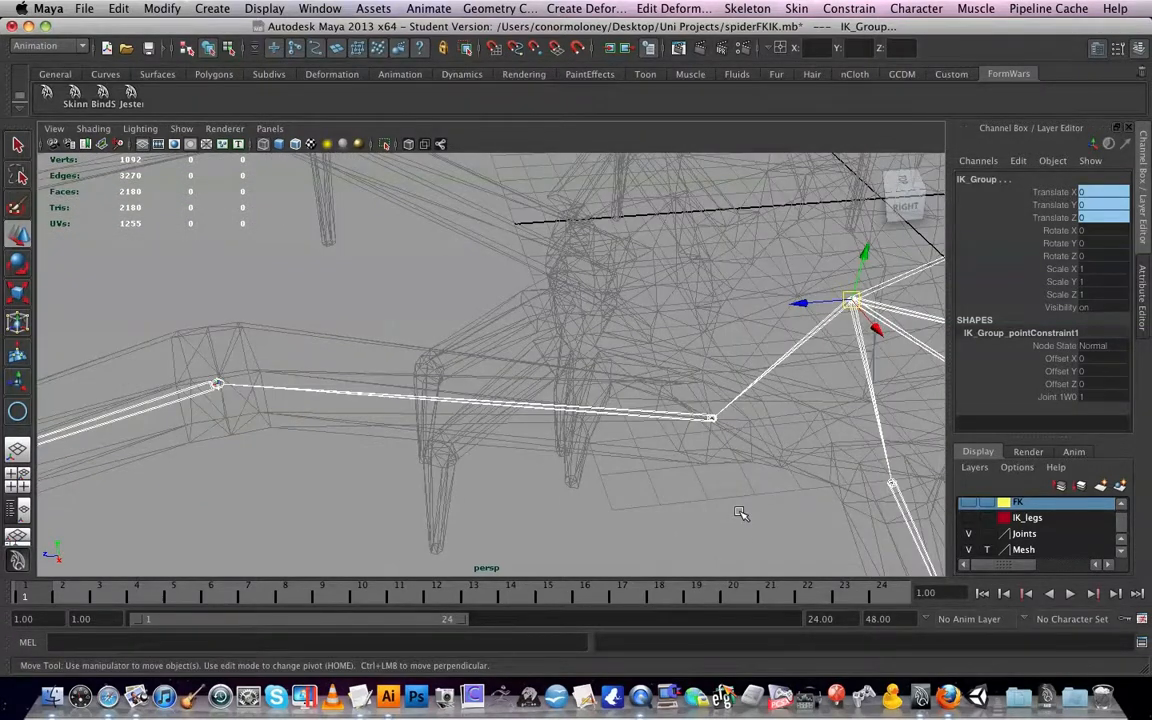
pyautogui.click(740, 513)
pyautogui.click(968, 517)
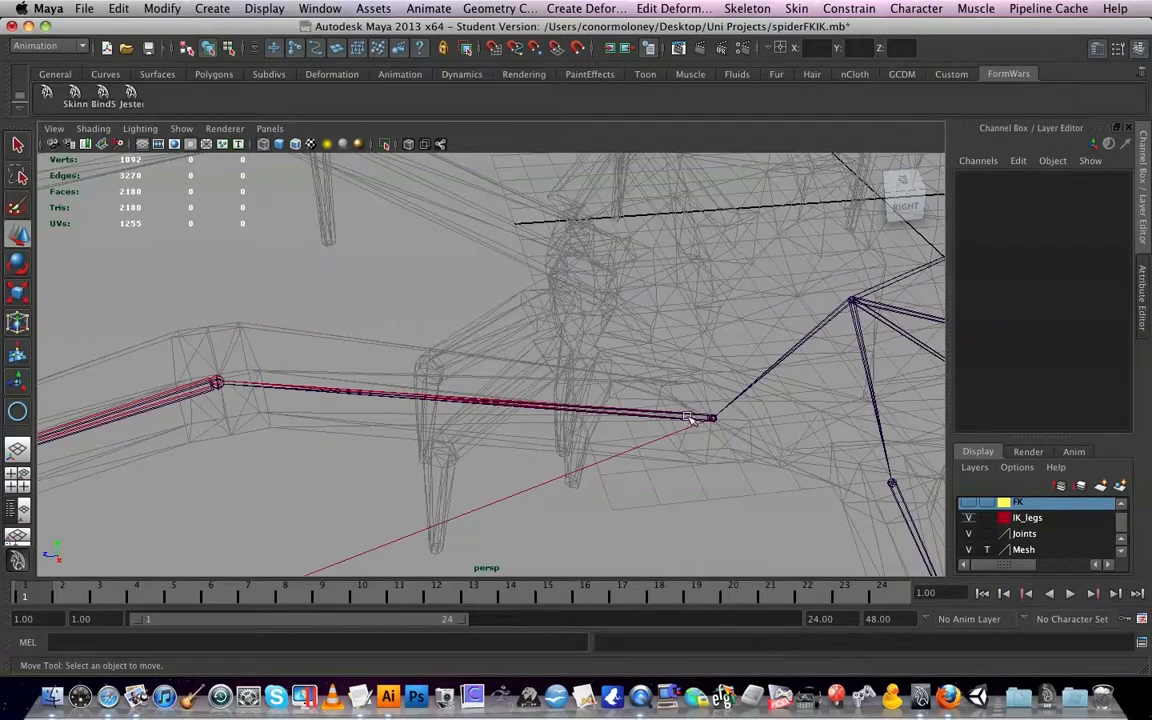
pyautogui.keyDown('alt'); pyautogui.moveTo(634, 380); pyautogui.dragTo(735, 442); pyautogui.keyUp('alt')
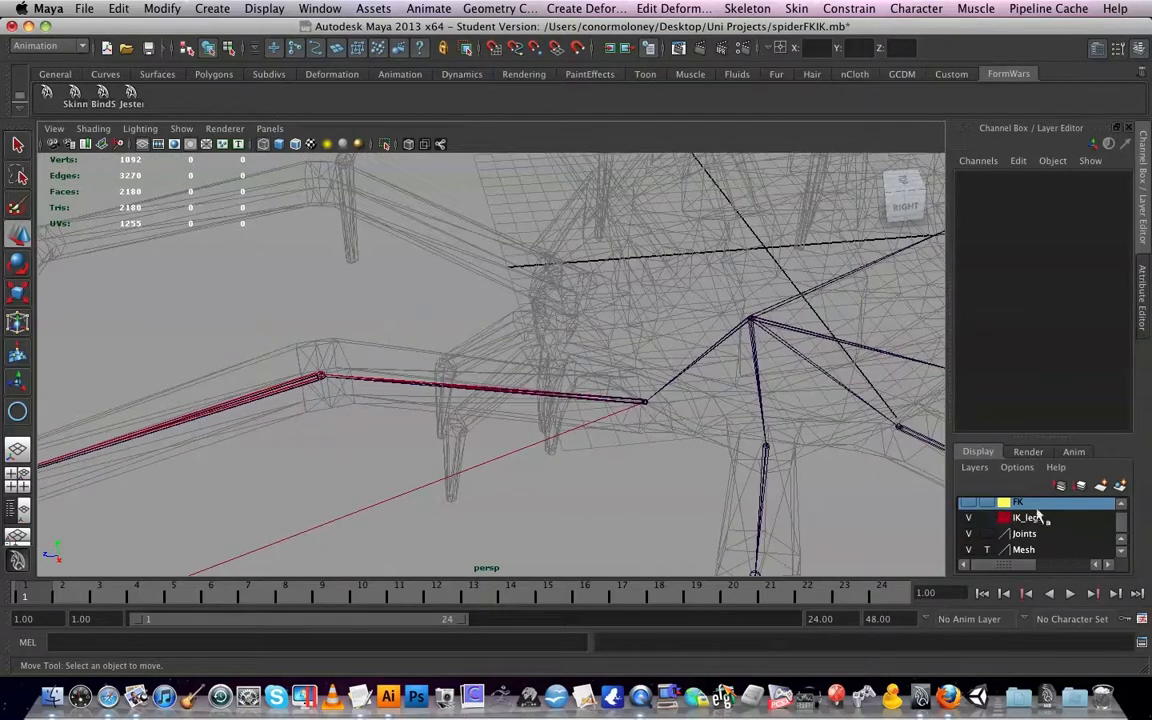
# - Test the IK leg's point constraint by moving joint1, and undo the move
pyautogui.click(751, 322)
pyautogui.scroll(-5, 748, 330)
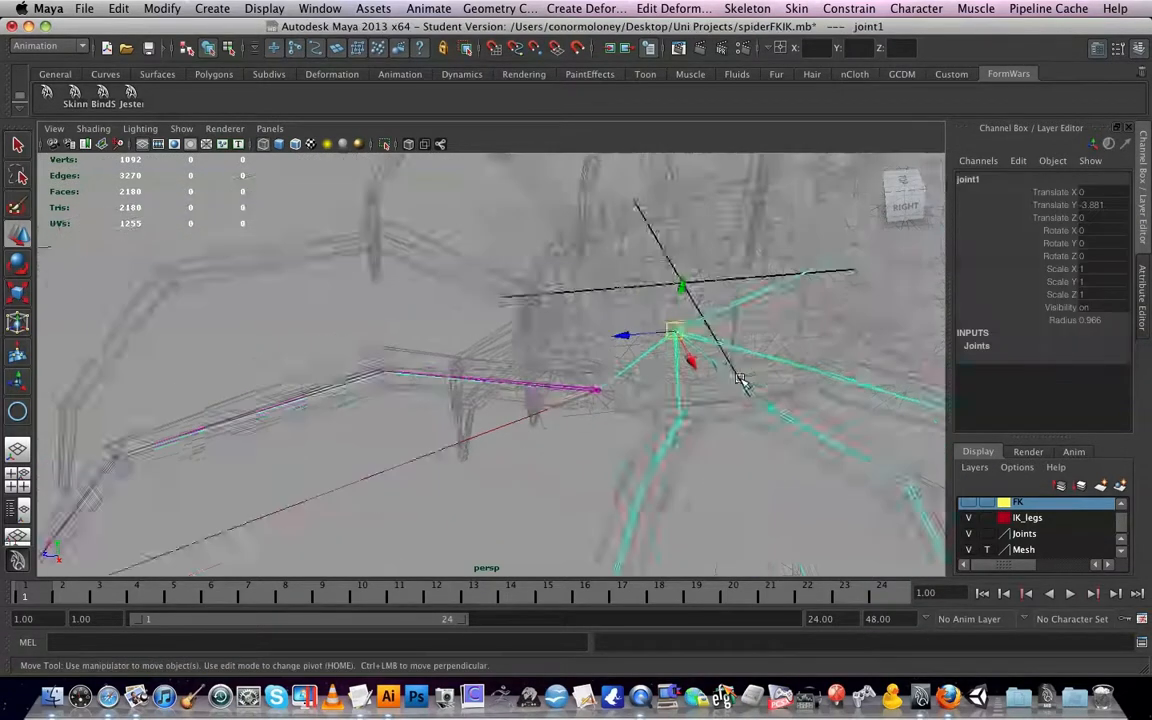
pyautogui.moveTo(625, 296); pyautogui.dragTo(604, 203)
pyautogui.press('super+z')
# - Clear the selection, show the FK layer, and hide the IK_legs and Joints layers
pyautogui.click(455, 329)
pyautogui.scroll(3, 456, 329)
pyautogui.keyDown('alt'); pyautogui.moveTo(456, 329); pyautogui.dragTo(590, 280, button='middle'); pyautogui.keyUp('alt')
pyautogui.click(969, 503)
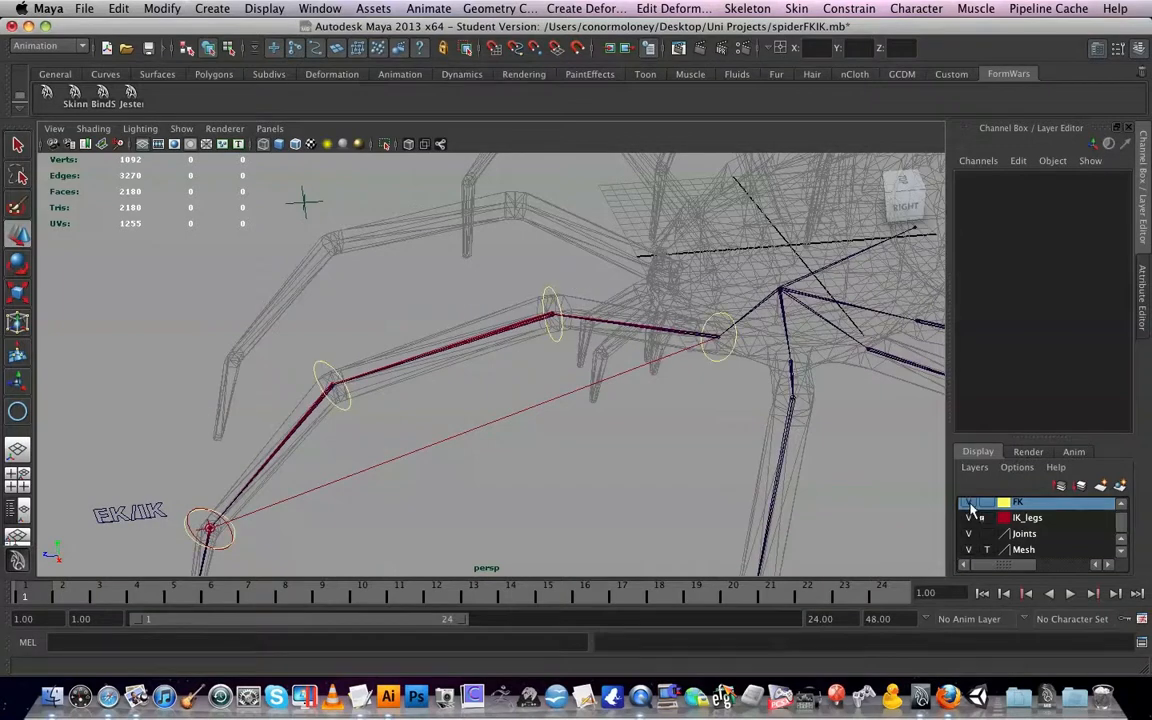
pyautogui.click(969, 517)
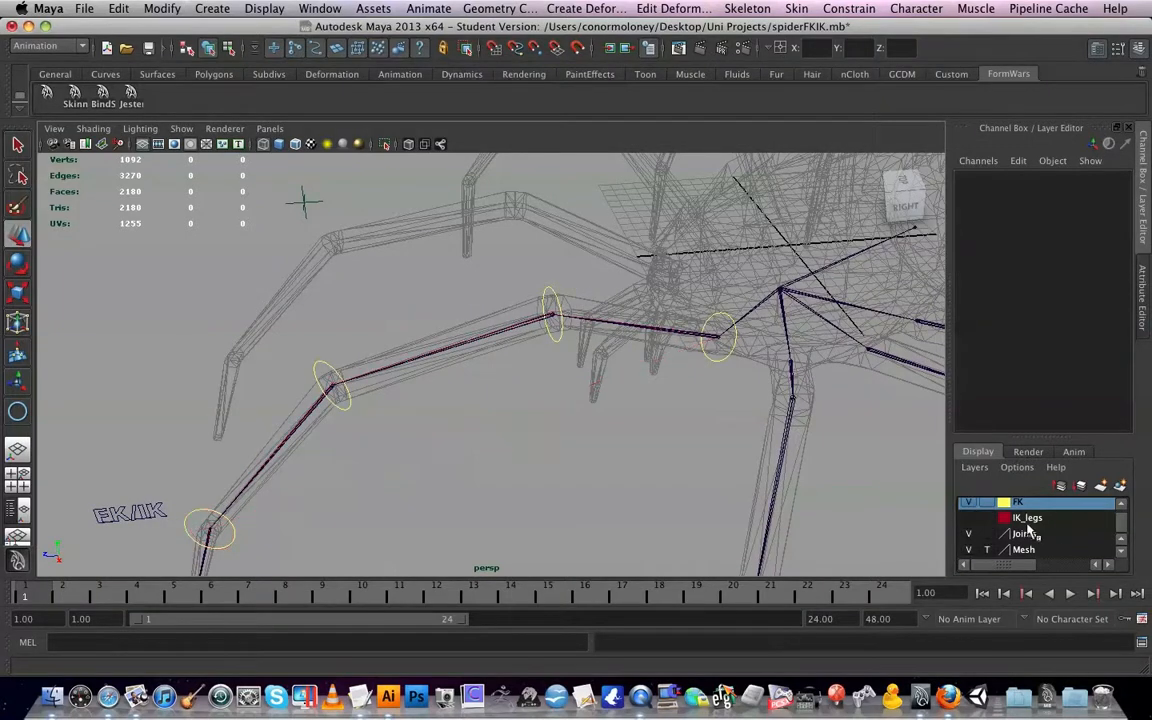
pyautogui.click(969, 533)
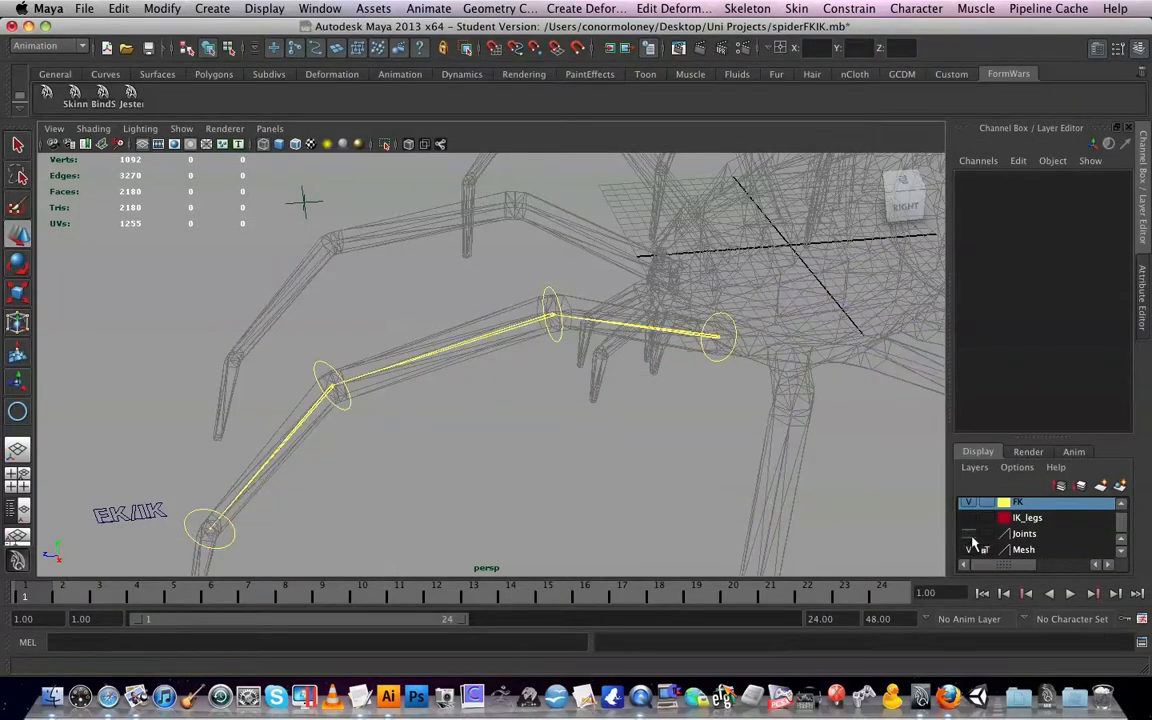
# - Select the Seg01_Control circle at the base of the front leg and go up to its parent, group3
pyautogui.click(733, 330)
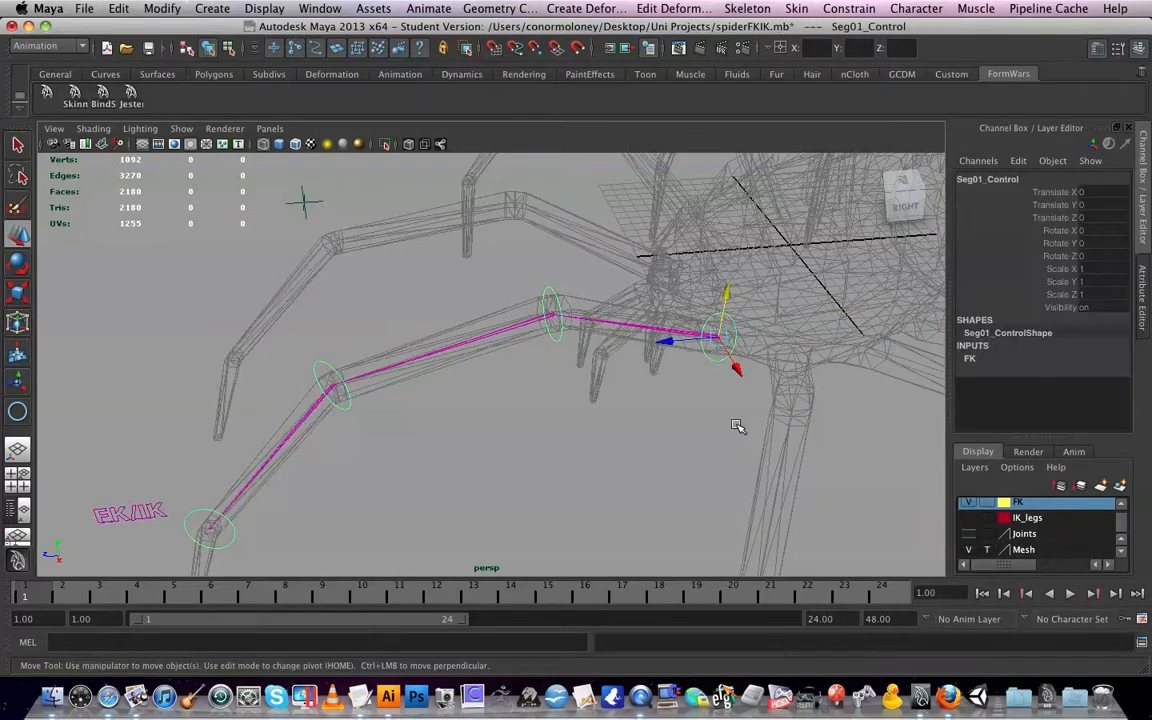
pyautogui.press('Up')
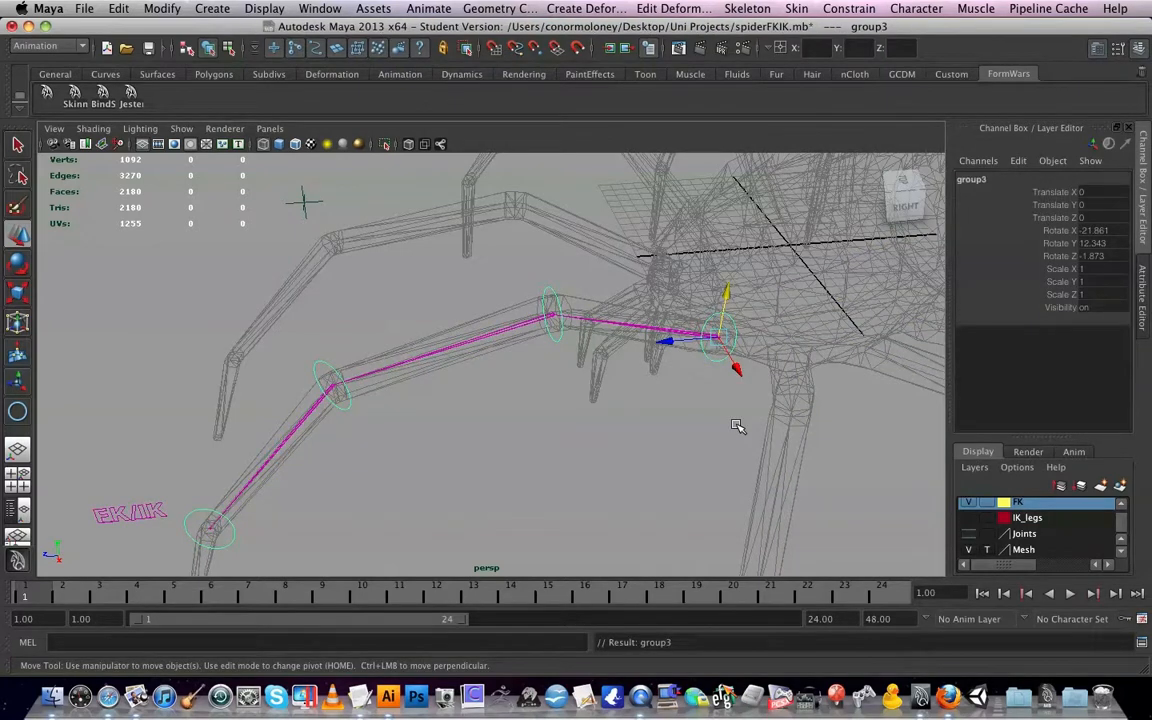
pyautogui.click(733, 316)
pyautogui.click(733, 318)
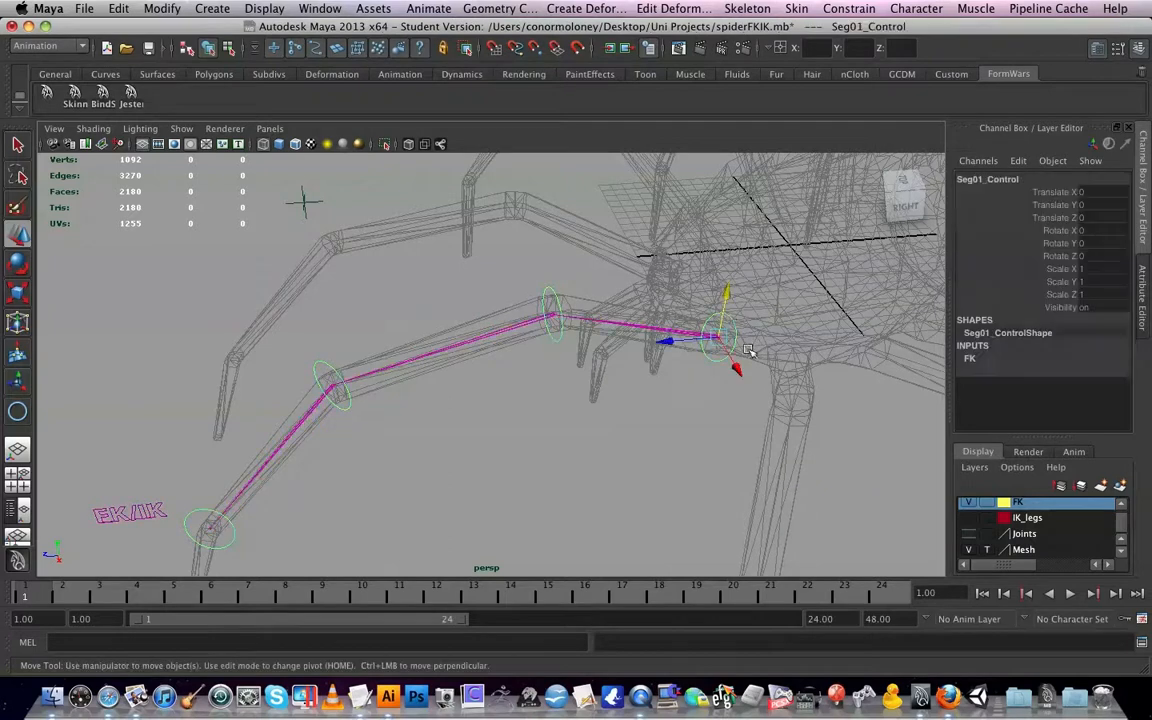
pyautogui.keyDown('alt'); pyautogui.moveTo(733, 318); pyautogui.dragTo(700, 380); pyautogui.keyUp('alt')
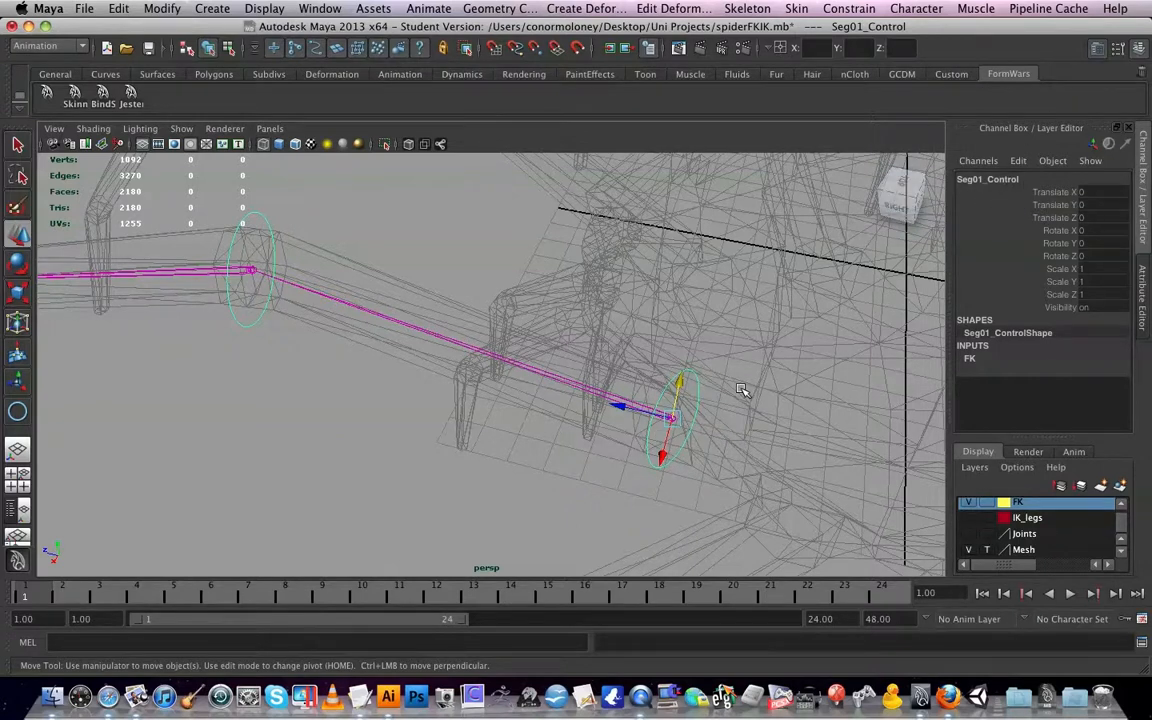
pyautogui.hotkey('ctrl', 'g')
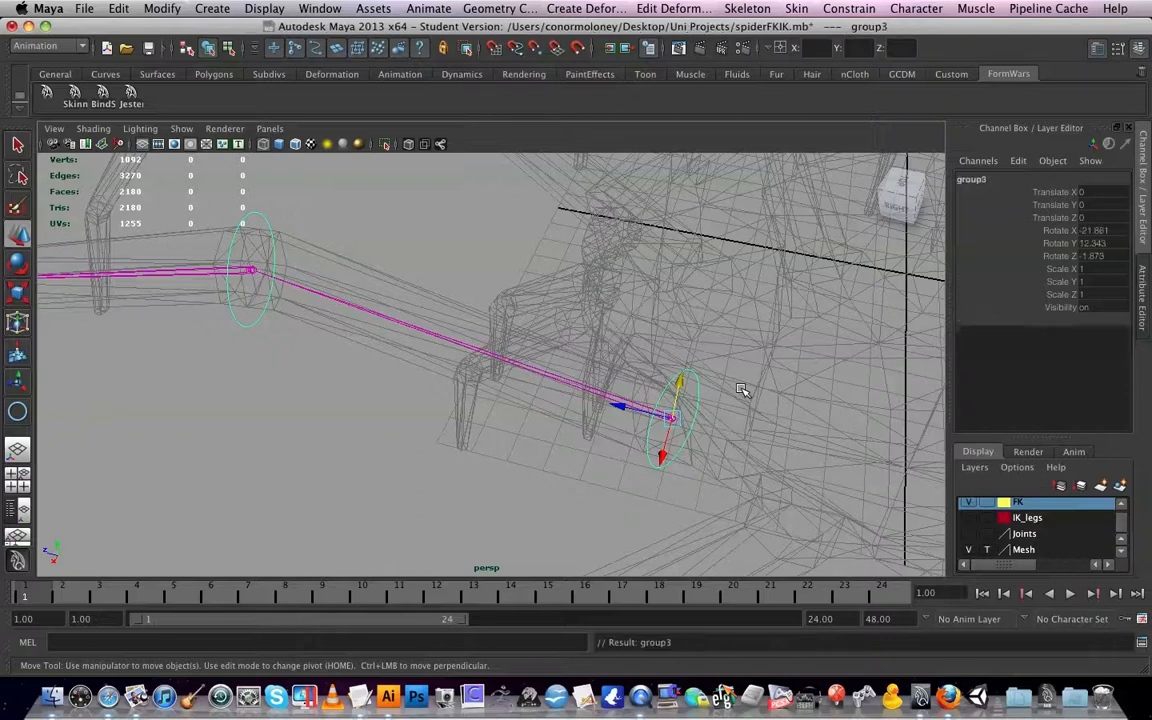
# - Rename group3 as FK_Group in the Outliner and close the Outliner
pyautogui.moveTo(683, 56); pyautogui.dragTo(817, 39)
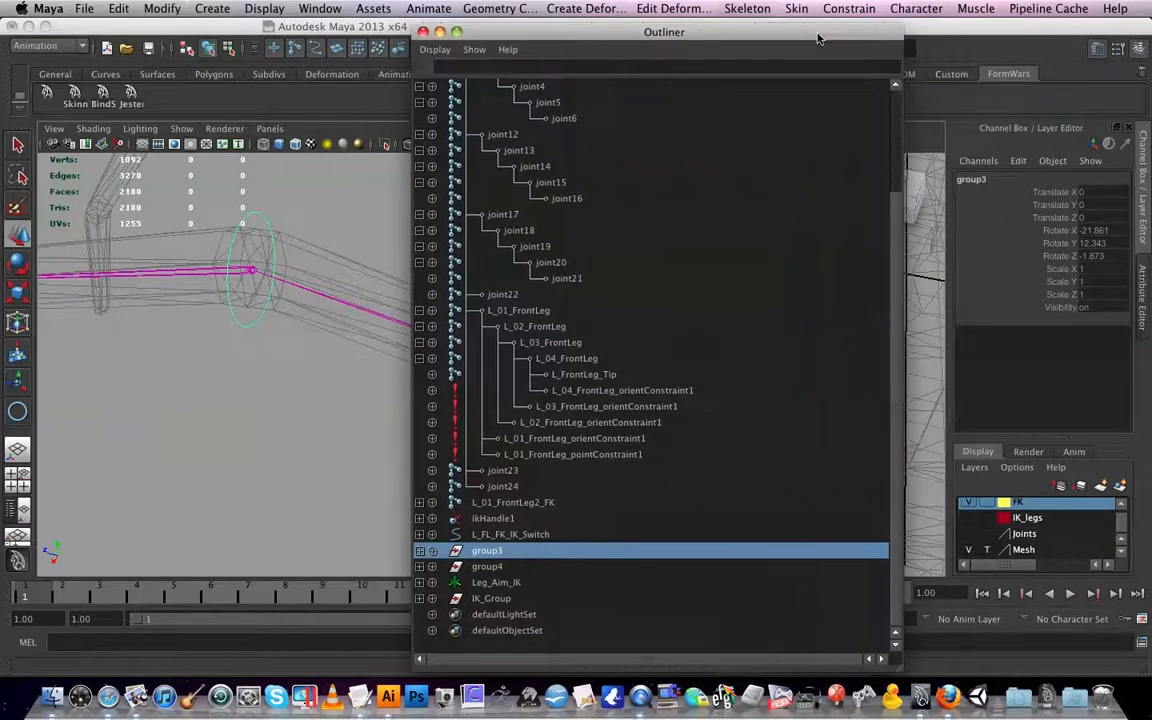
pyautogui.doubleClick(500, 553)
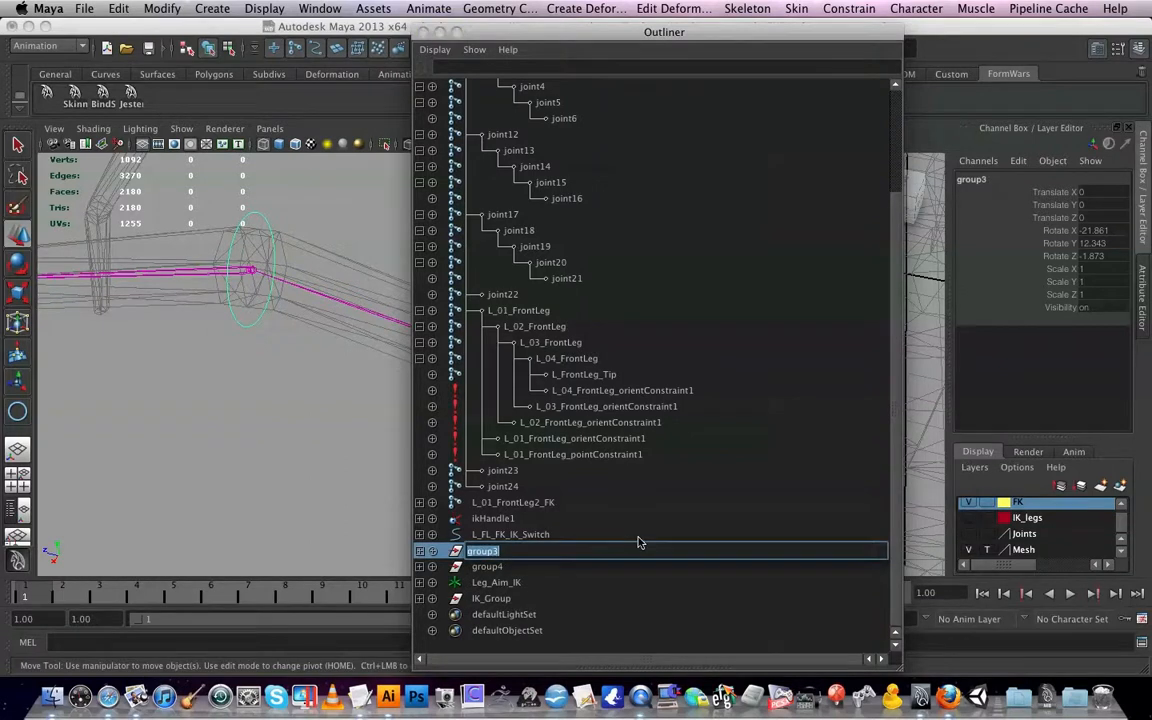
pyautogui.write('FK')
pyautogui.press('Return')
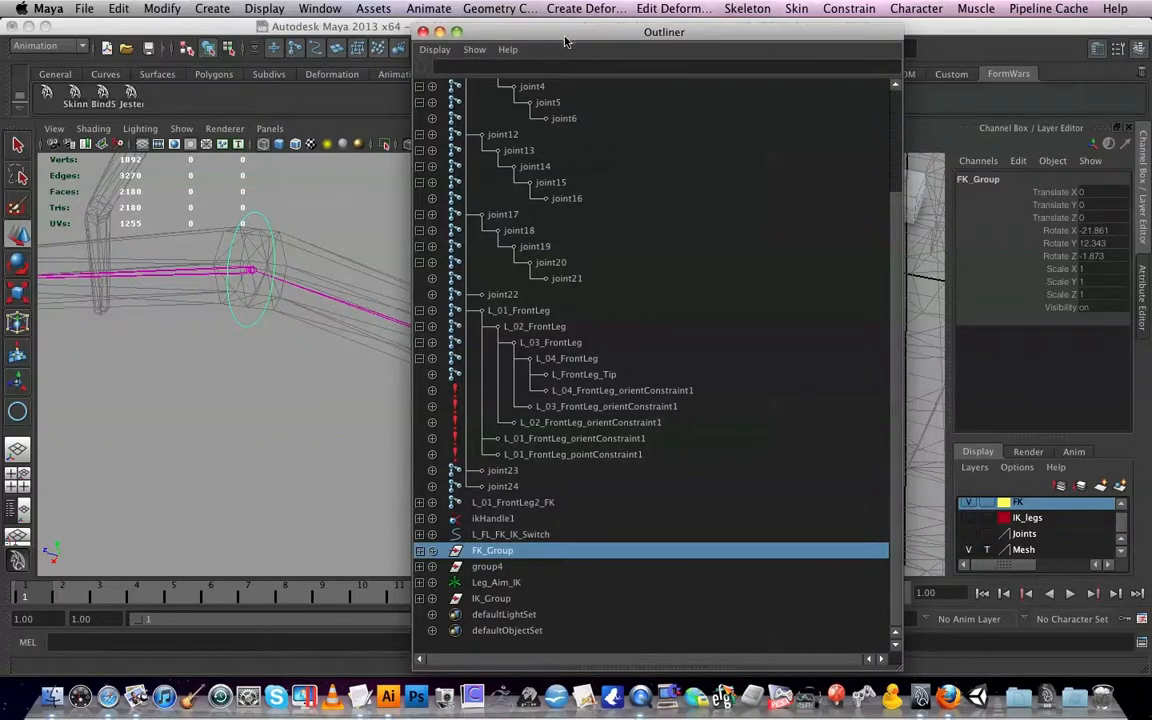
pyautogui.click(423, 32)
# - Show the Joints layer alongside the FK layer and select joint1 at the body centre
pyautogui.scroll(-5, 782, 345)
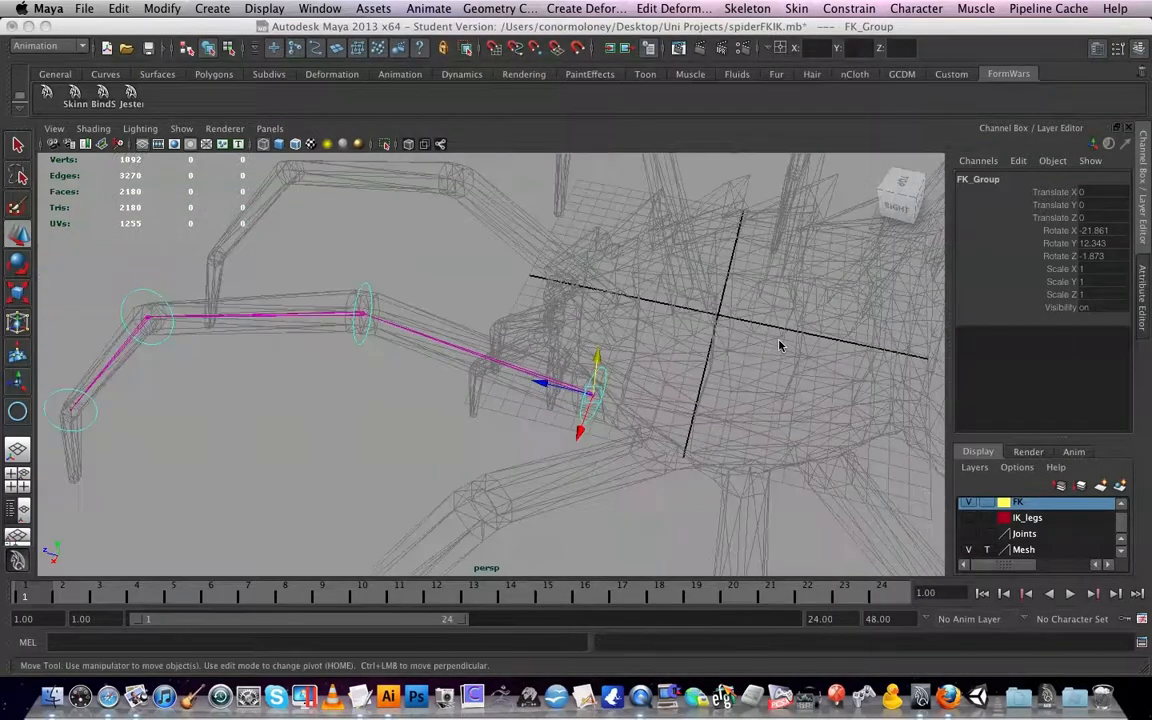
pyautogui.scroll(2, 782, 345)
pyautogui.scroll(-1, 782, 345)
pyautogui.scroll(3, 782, 345)
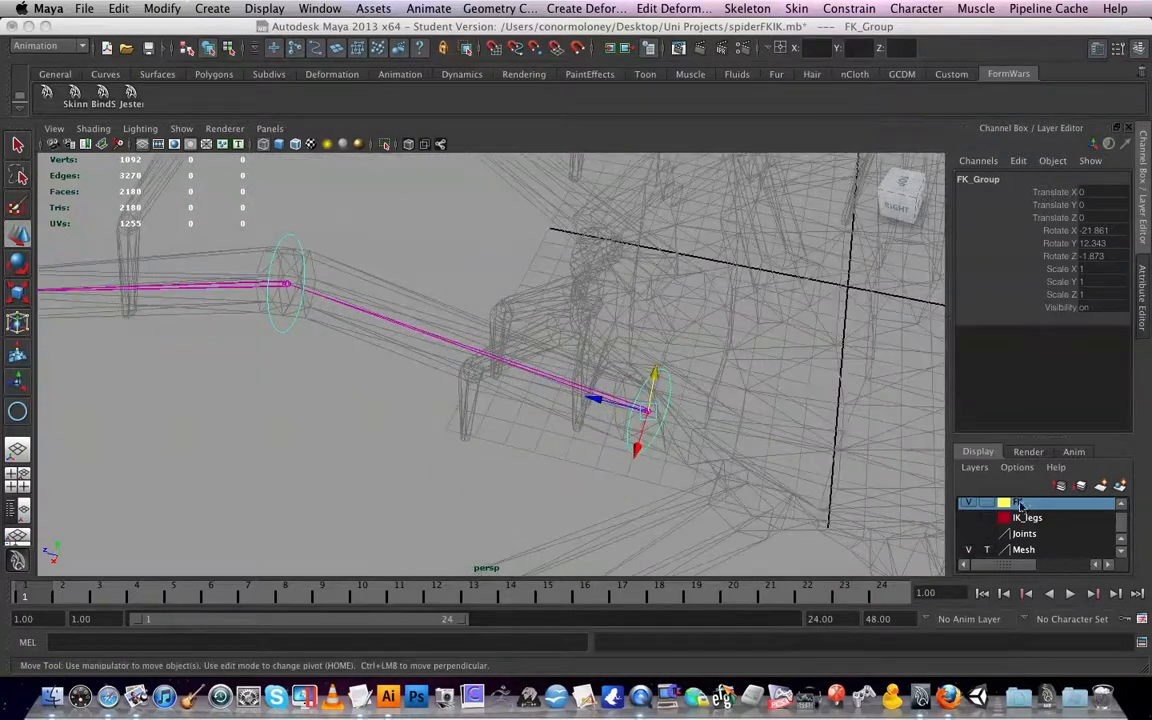
pyautogui.click(968, 534)
pyautogui.click(820, 362)
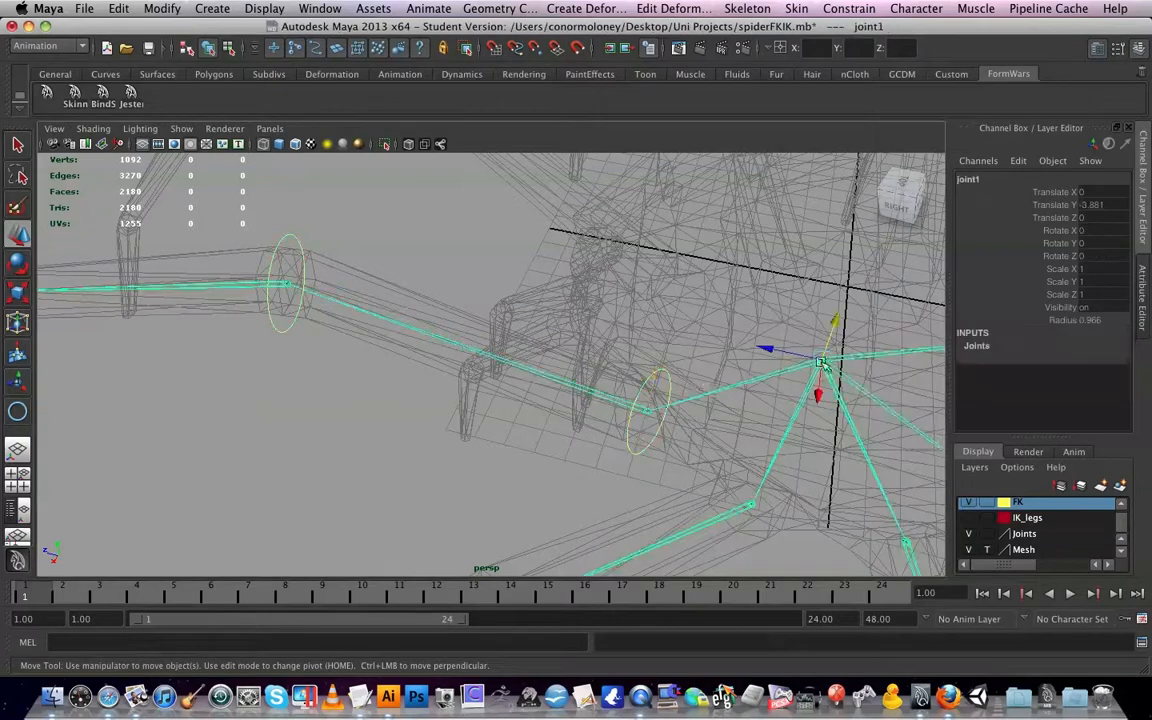
# - Try to point-constrain FK_Group to joint1, and undo the constraint
pyautogui.hotkey('shift', 'o')
pyautogui.moveTo(725, 141); pyautogui.dragTo(610, 47)
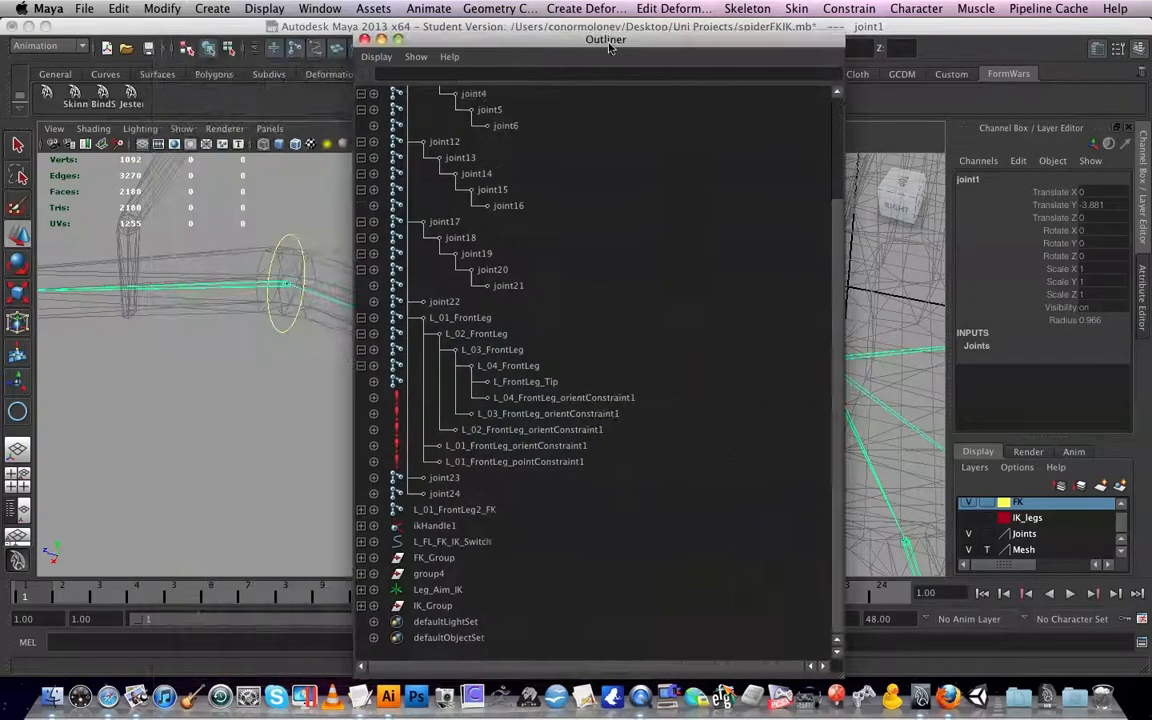
pyautogui.click(458, 562)
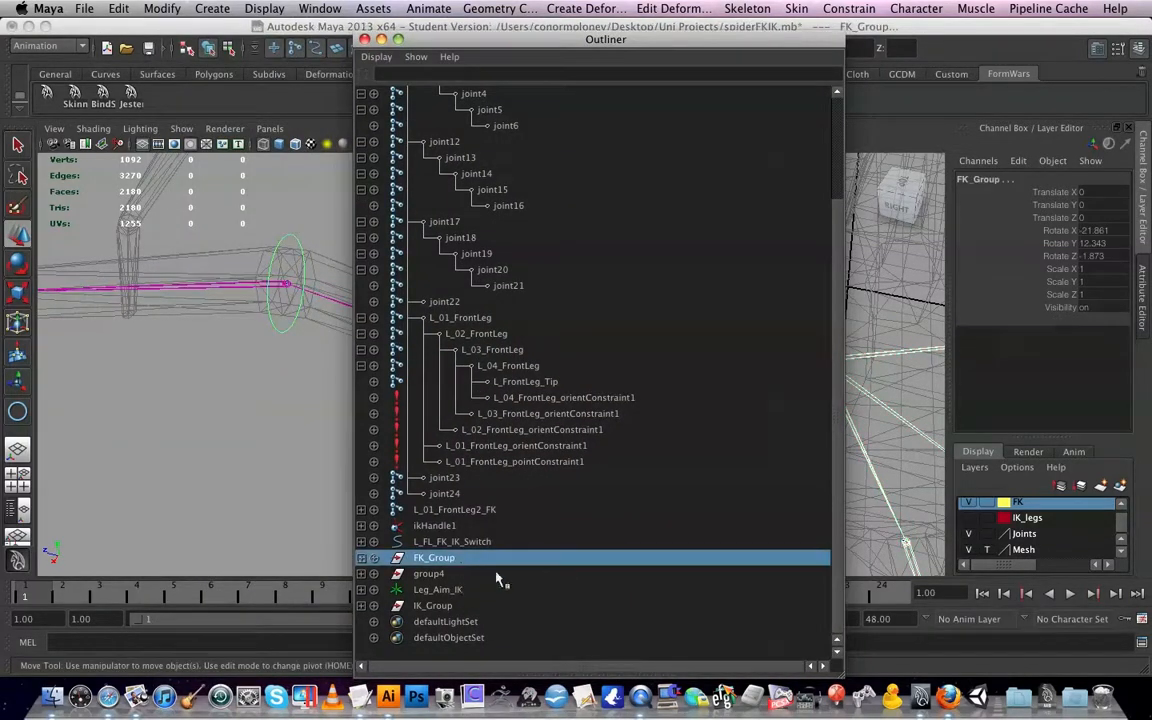
pyautogui.moveTo(542, 38); pyautogui.dragTo(1151, 152)
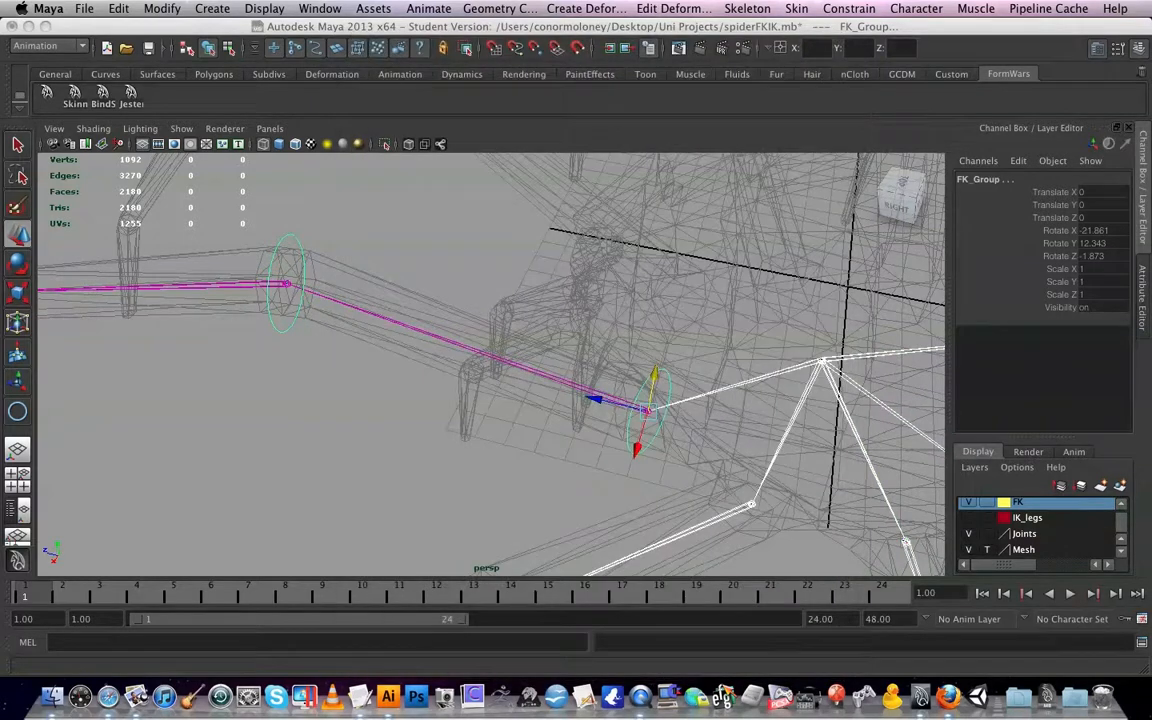
pyautogui.click(840, 8)
pyautogui.click(845, 33)
pyautogui.press('super+z')
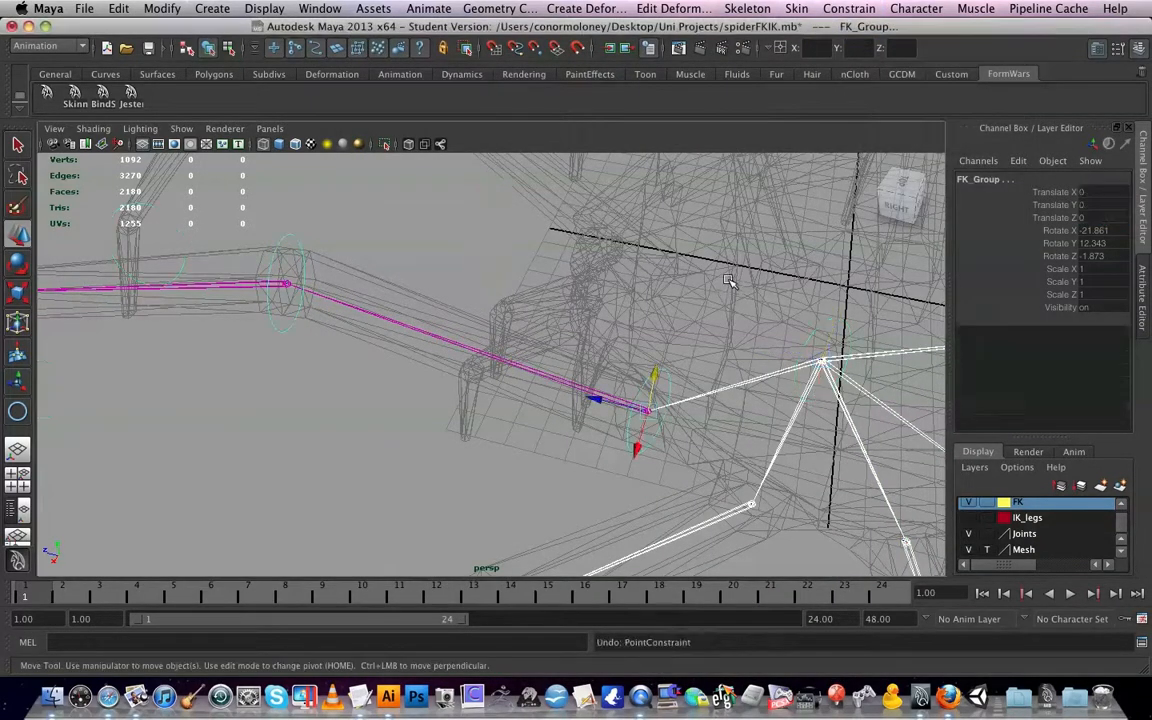
# - Select FK_Group by going up from the Seg01_Control circle, and group it under a new parent group
pyautogui.click(702, 386)
pyautogui.click(667, 378)
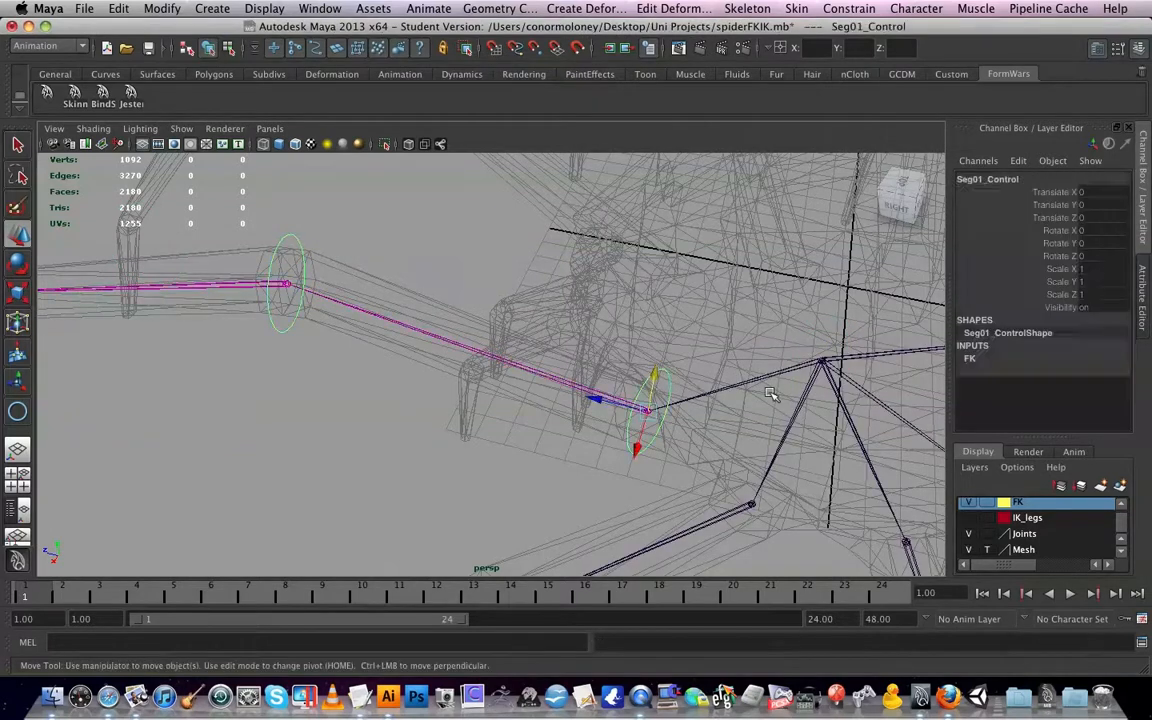
pyautogui.press('Up')
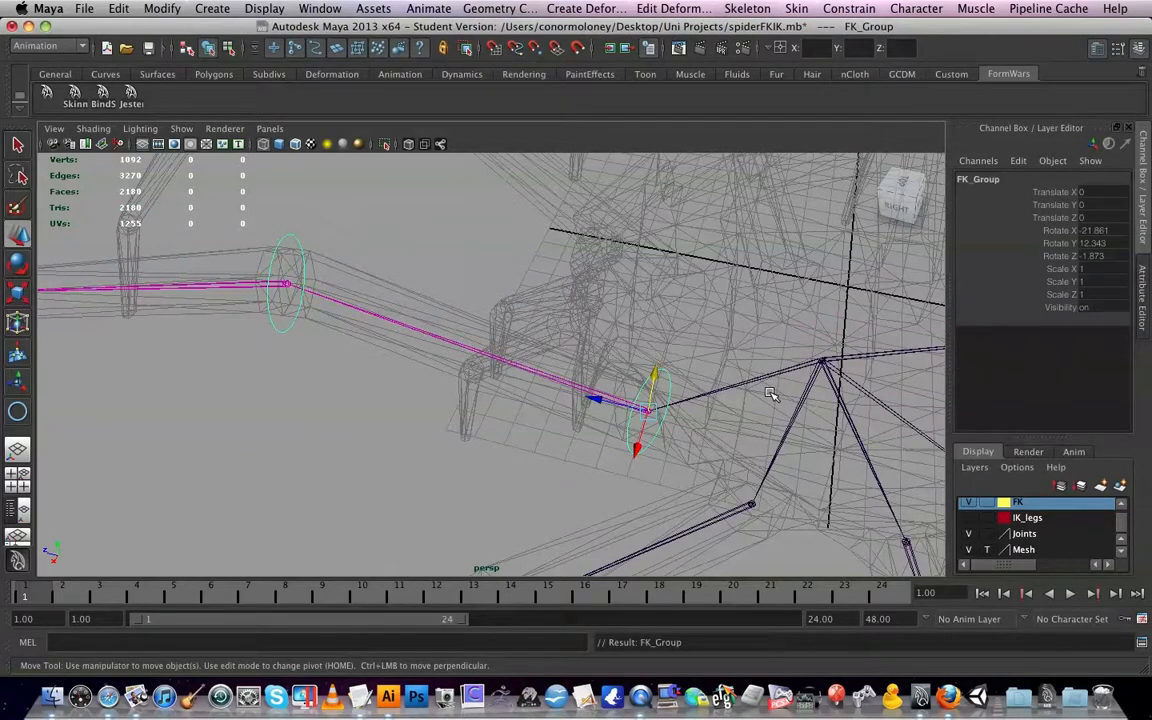
pyautogui.keyDown('alt'); pyautogui.moveTo(725, 385); pyautogui.dragTo(777, 365); pyautogui.keyUp('alt')
pyautogui.keyDown('alt'); pyautogui.moveTo(796, 339); pyautogui.dragTo(631, 376, button='middle'); pyautogui.keyUp('alt')
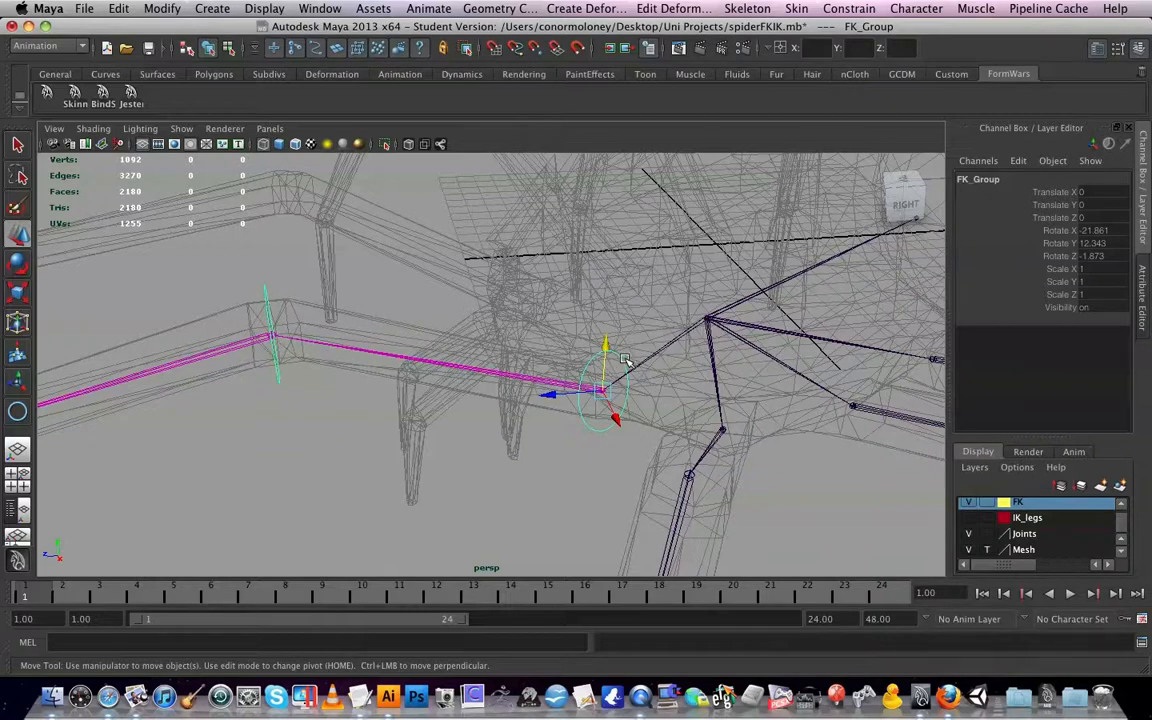
pyautogui.hotkey('ctrl', 'g')
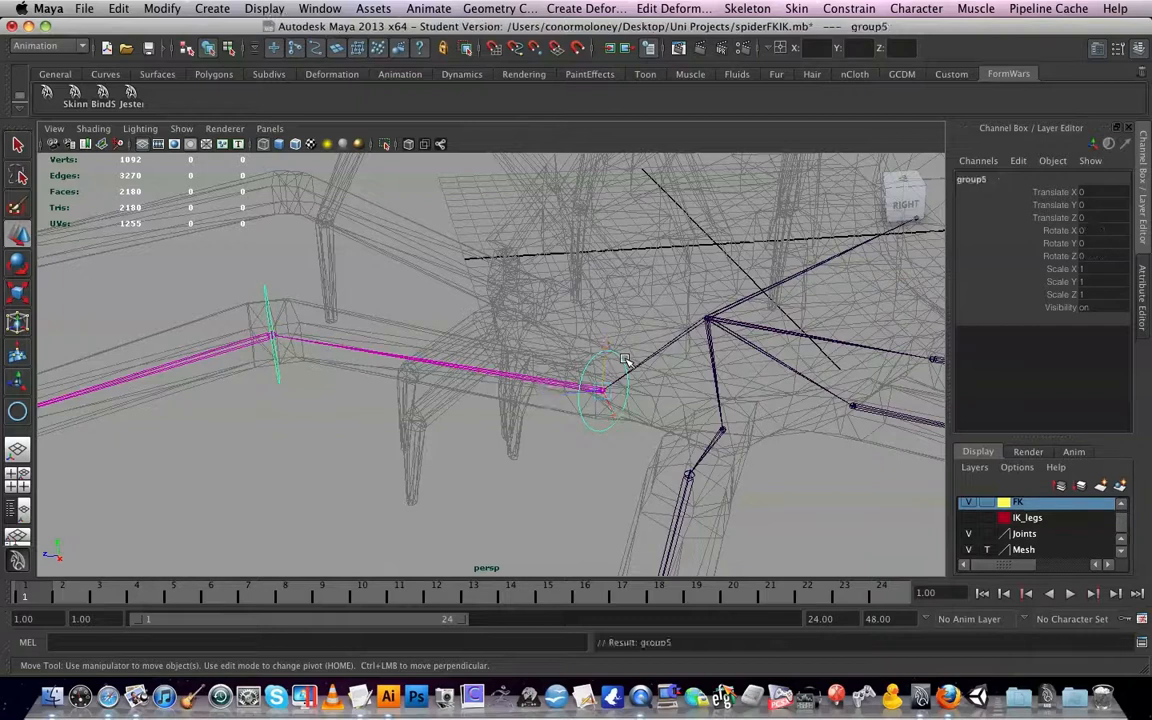
# - Move the new group's pivot and snap it onto joint1 at the centre of the spider's body
pyautogui.press('a')
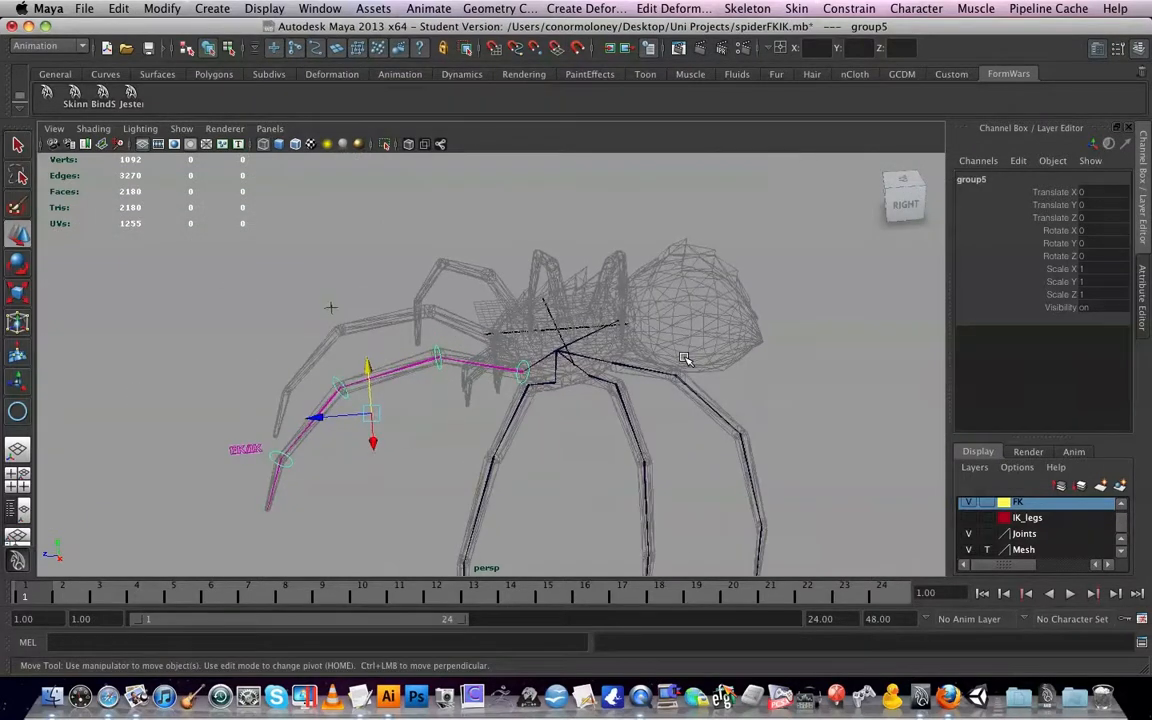
pyautogui.press('Home')
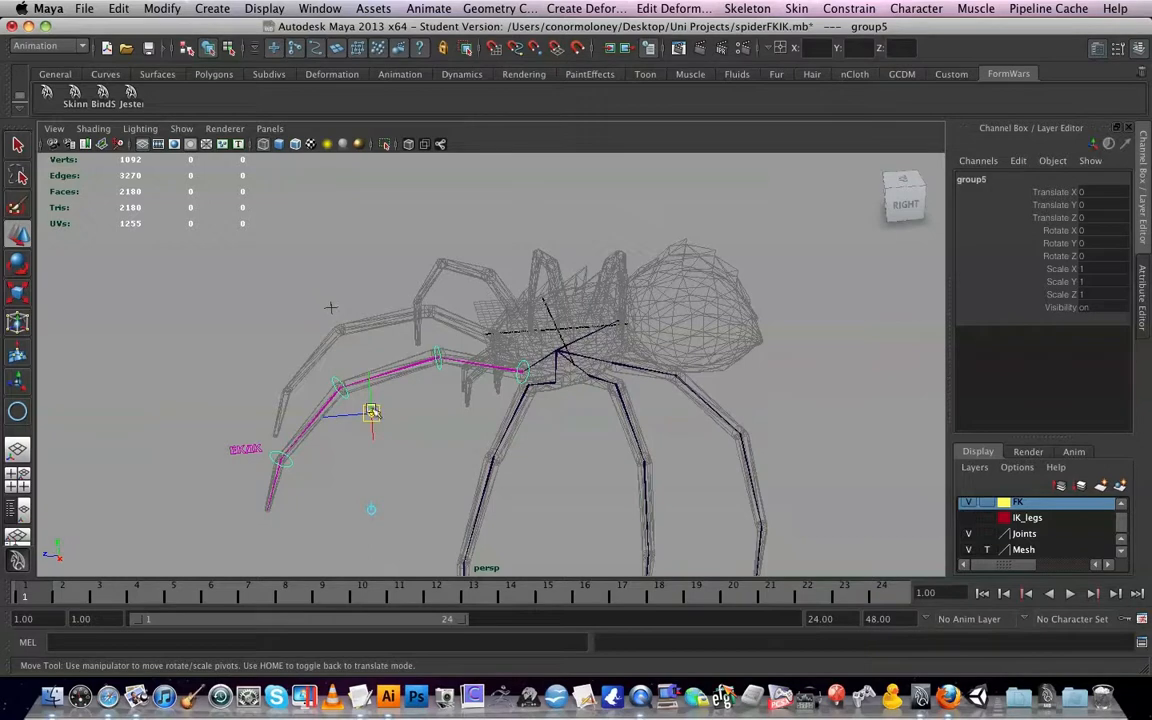
pyautogui.press('v')
pyautogui.moveTo(371, 413); pyautogui.dragTo(560, 352)
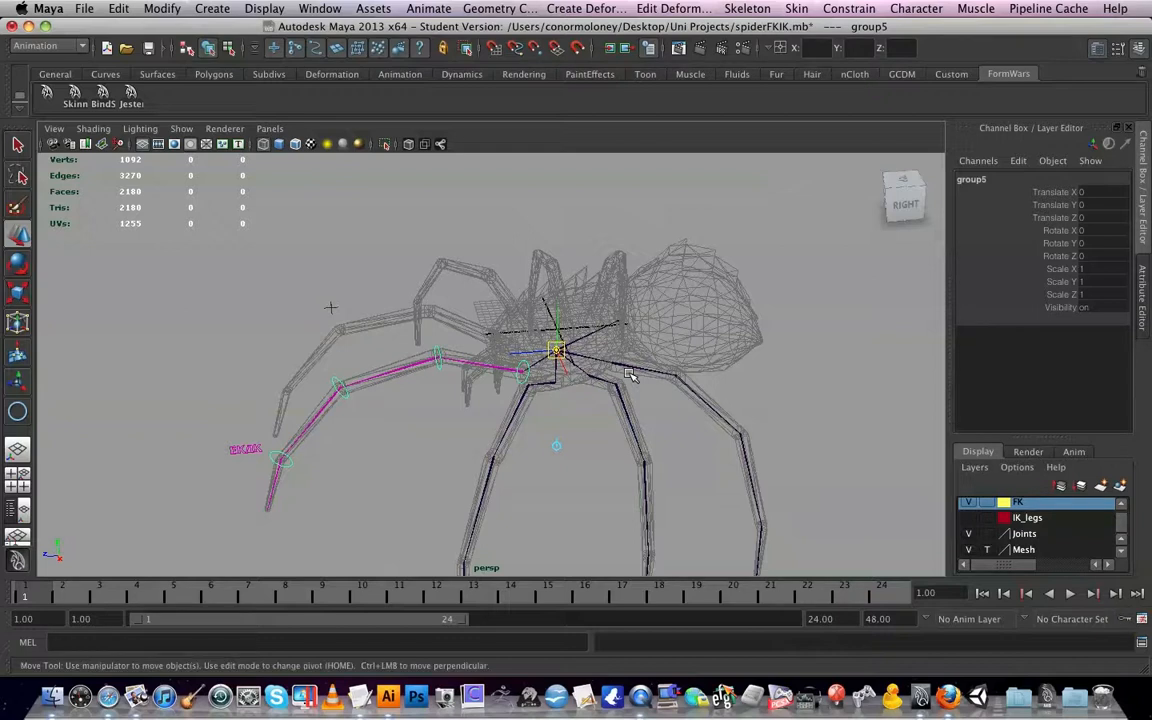
pyautogui.scroll(3, 632, 372)
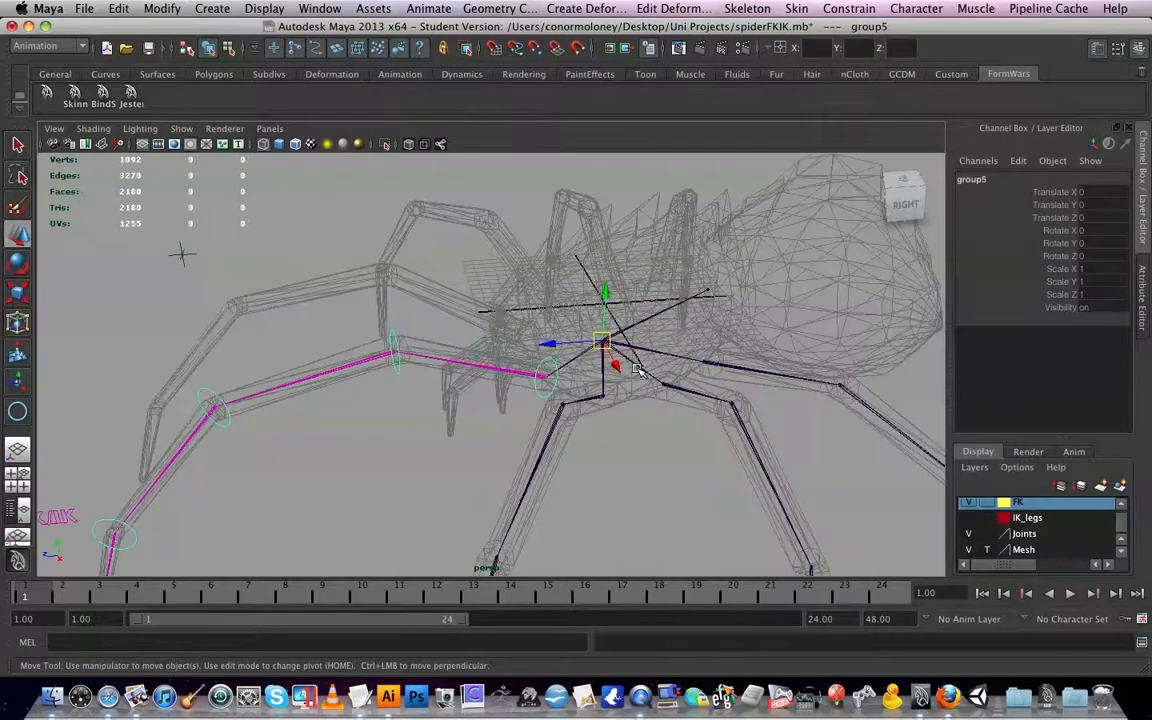
pyautogui.scroll(5, 637, 370)
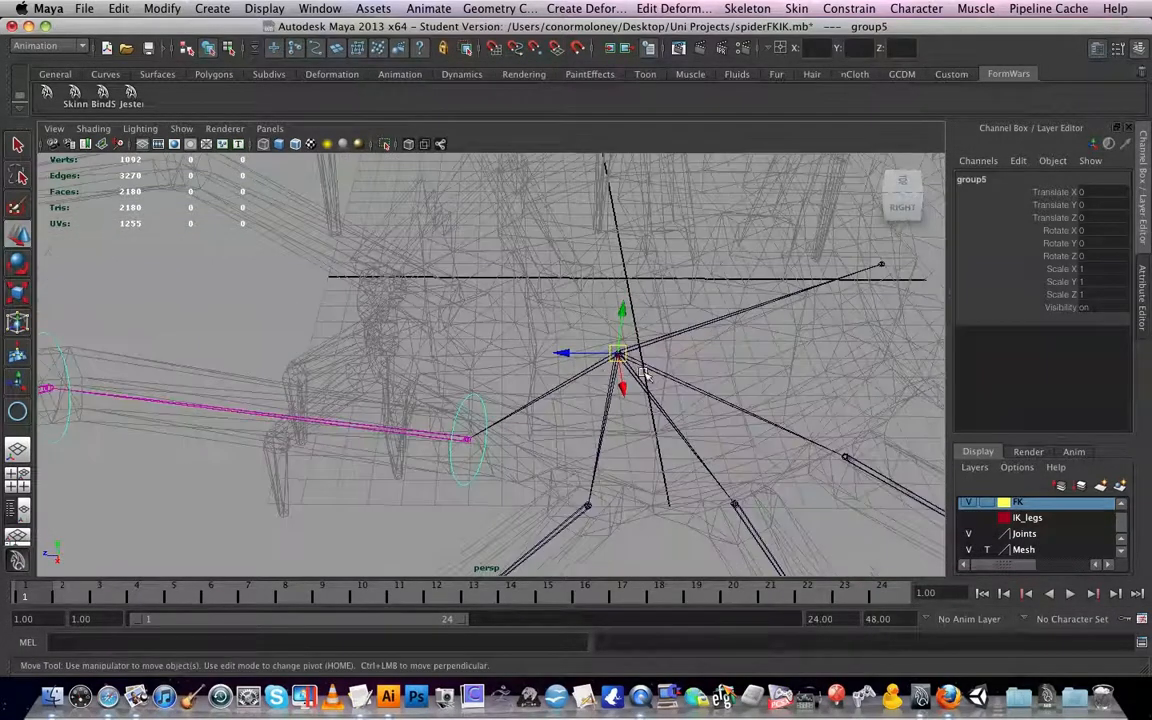
pyautogui.keyDown('alt'); pyautogui.moveTo(615, 382); pyautogui.dragTo(645, 374); pyautogui.keyUp('alt')
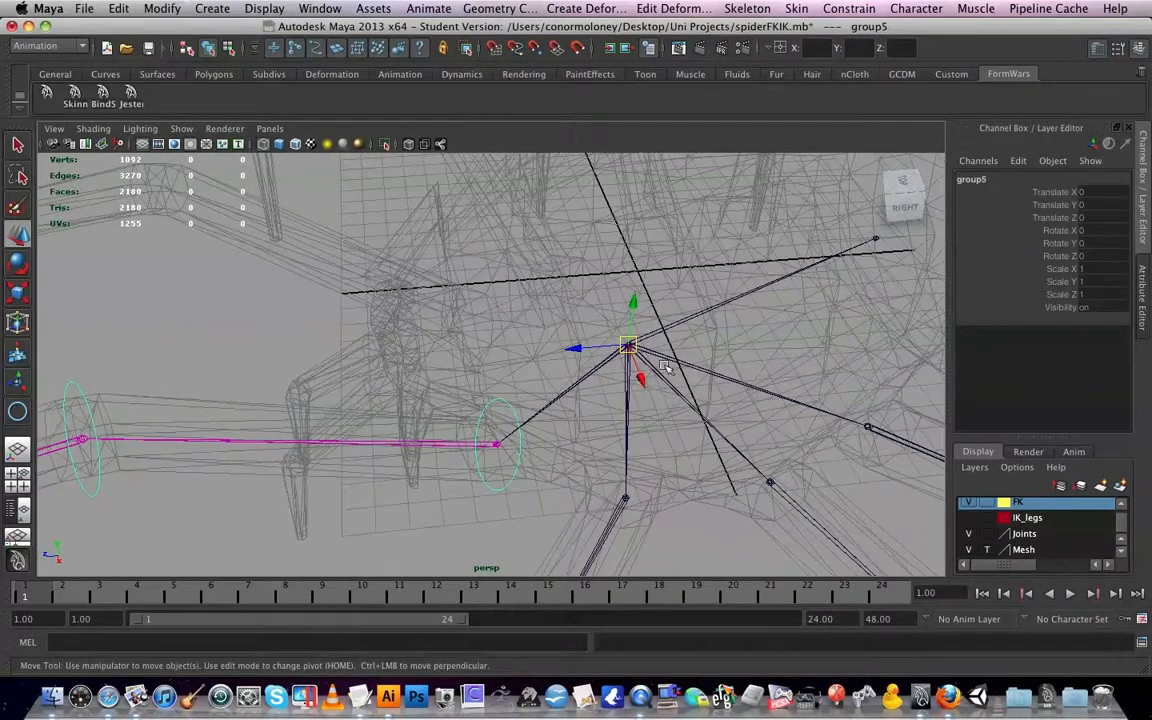
# - Rename the new parent group as IK_FrontLegPoint
pyautogui.click(972, 179)
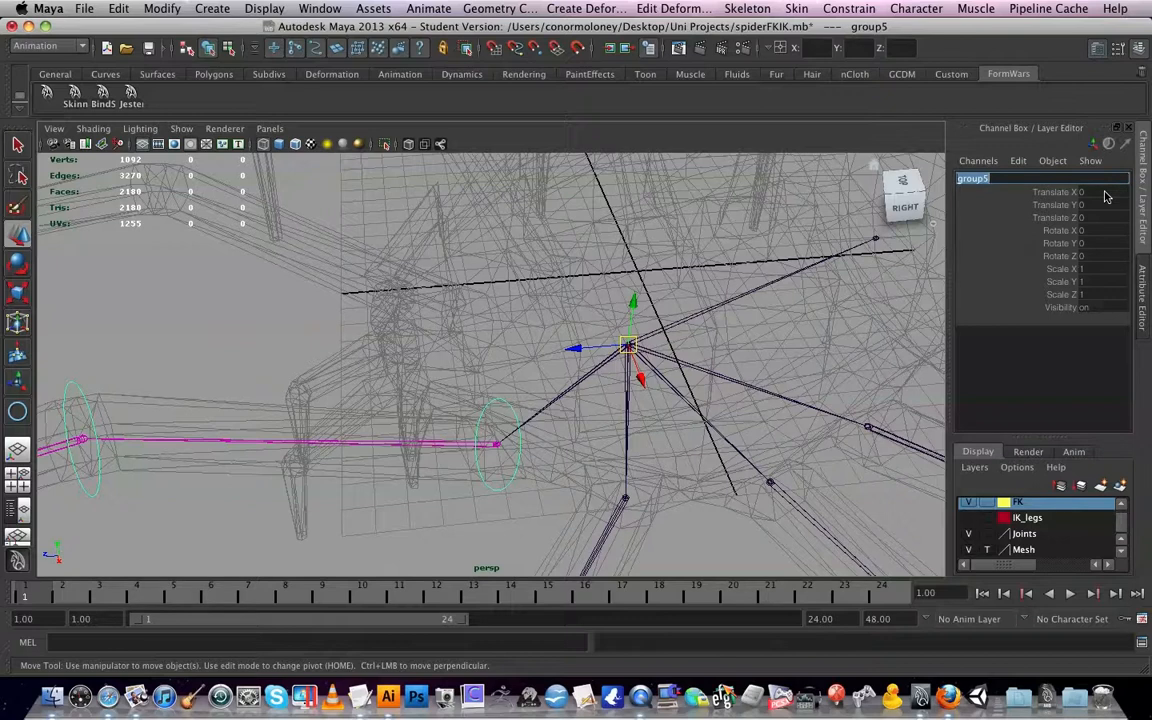
pyautogui.press('BackSpace')
pyautogui.press('Return')
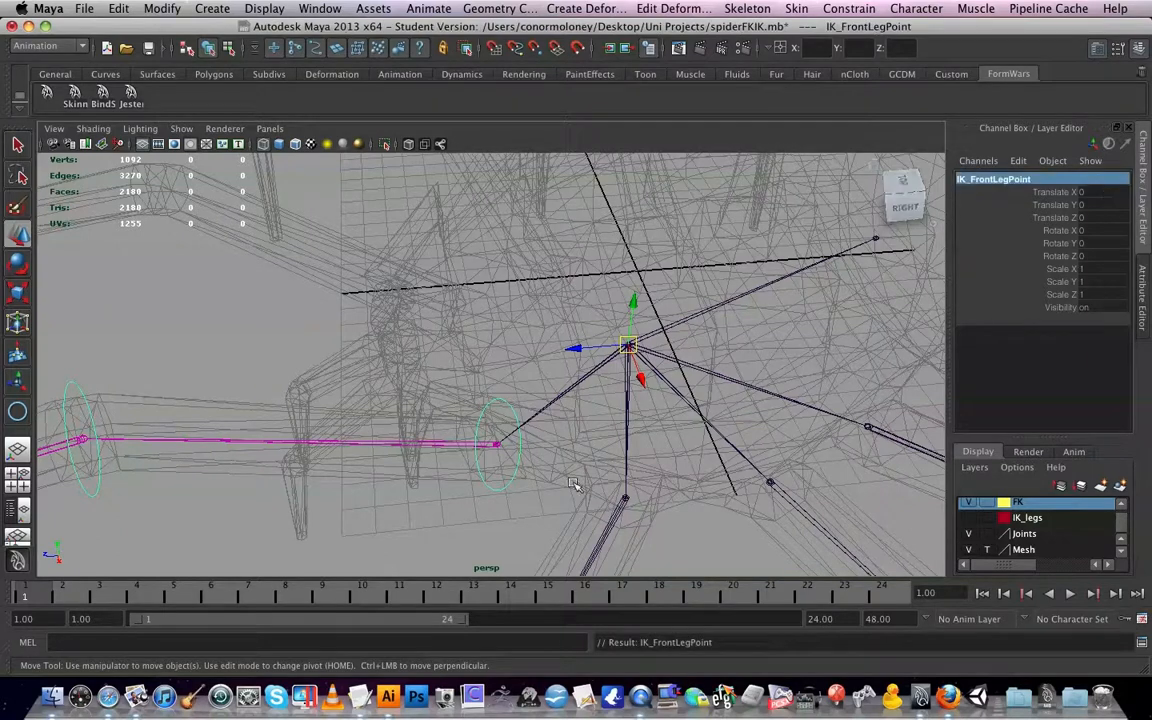
# - Point-constrain IK_FrontLegPoint to joint1, picking the group in the Outliner, and clear the selection
pyautogui.click(628, 398)
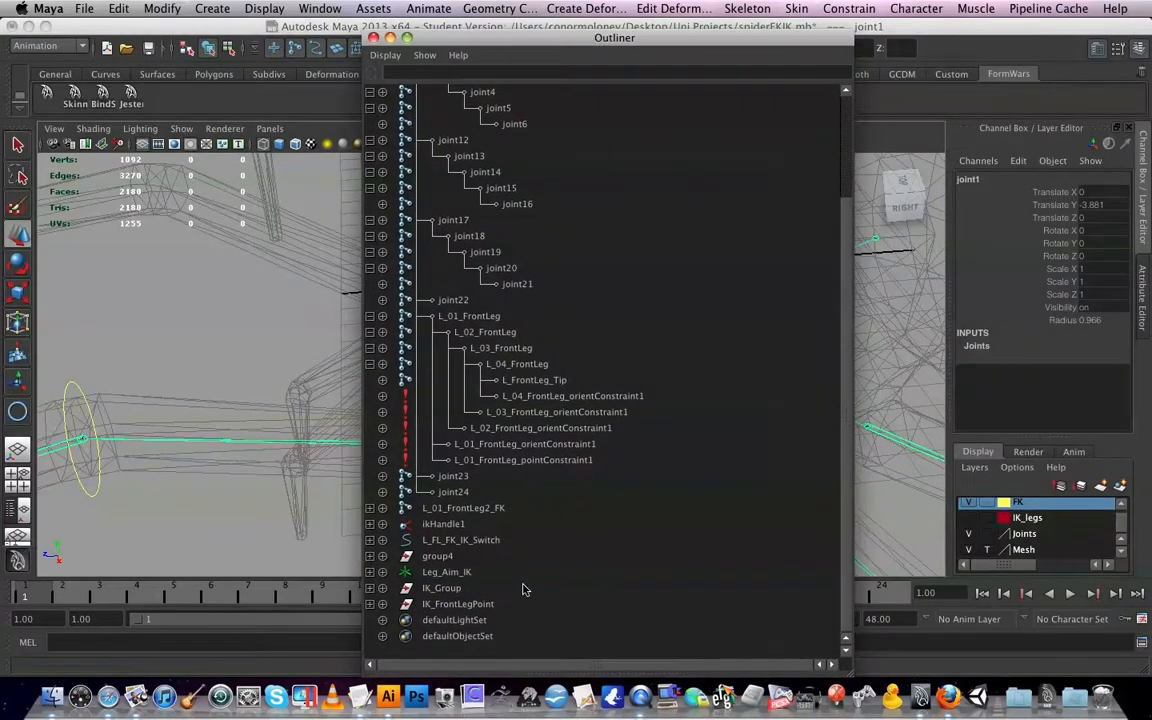
pyautogui.click(485, 605)
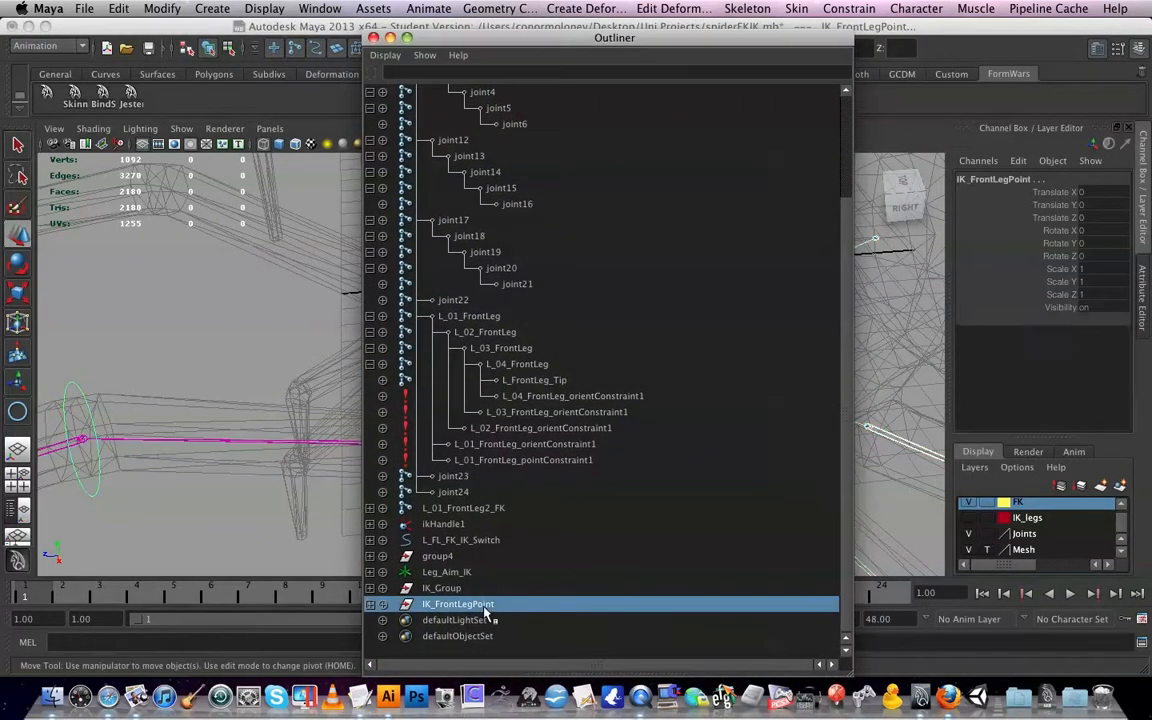
pyautogui.click(373, 38)
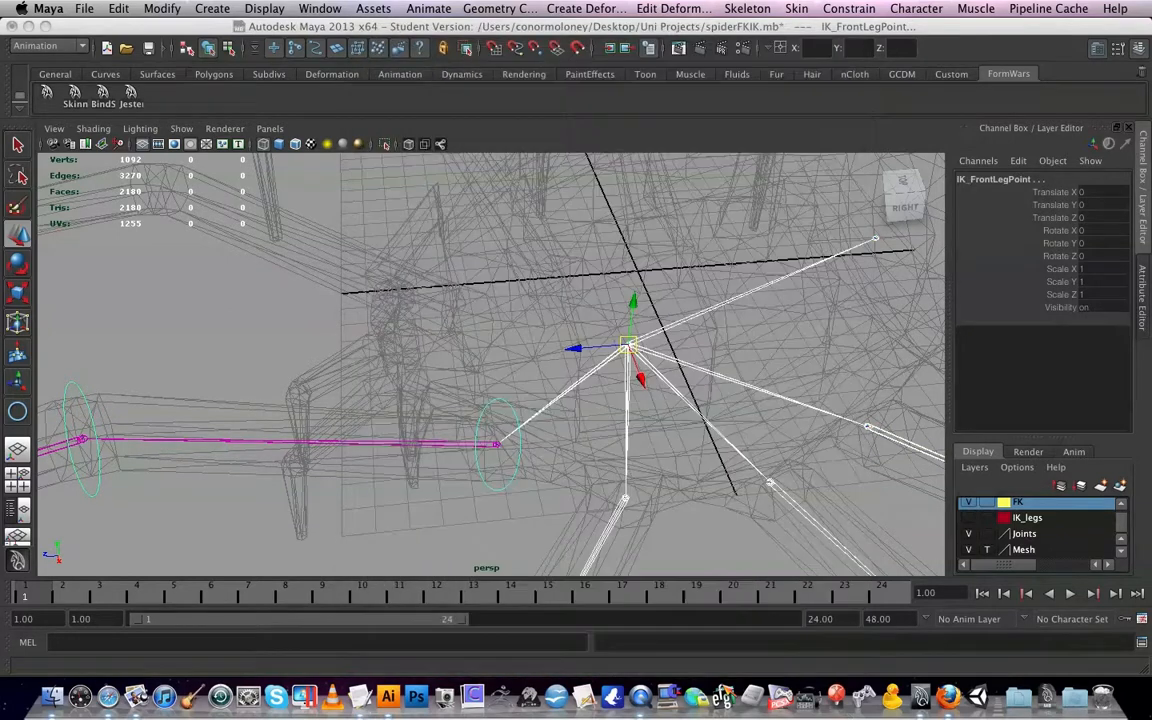
pyautogui.click(848, 8)
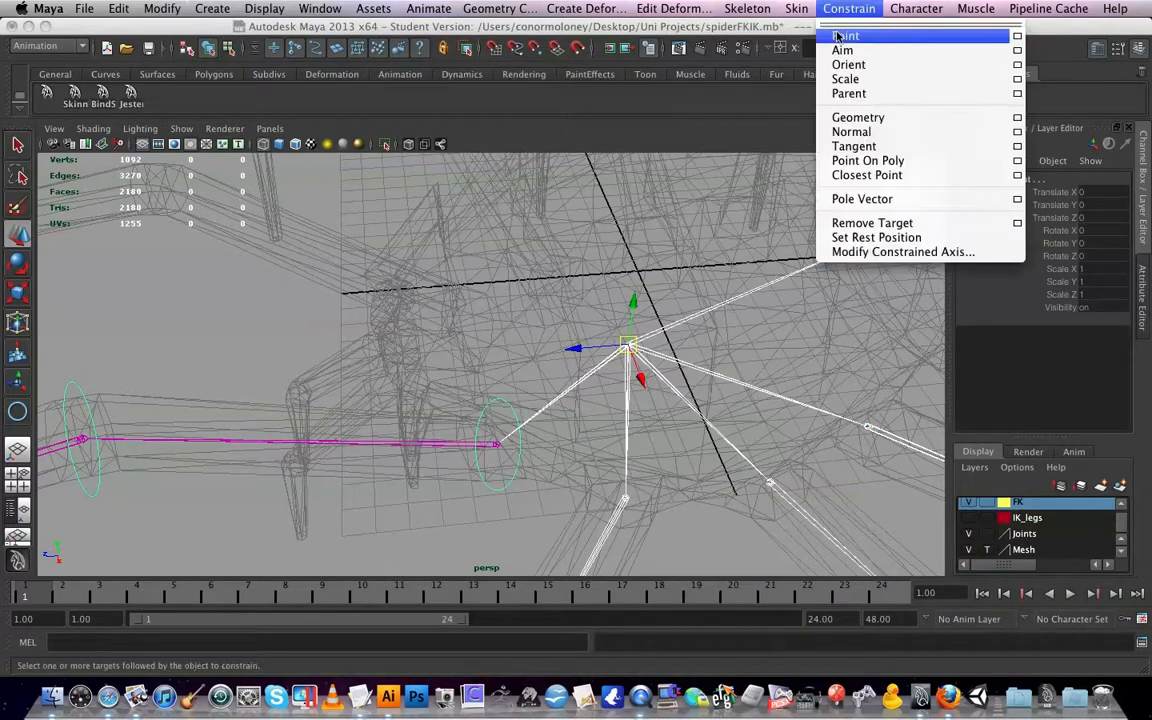
pyautogui.click(838, 36)
pyautogui.scroll(-5, 612, 283)
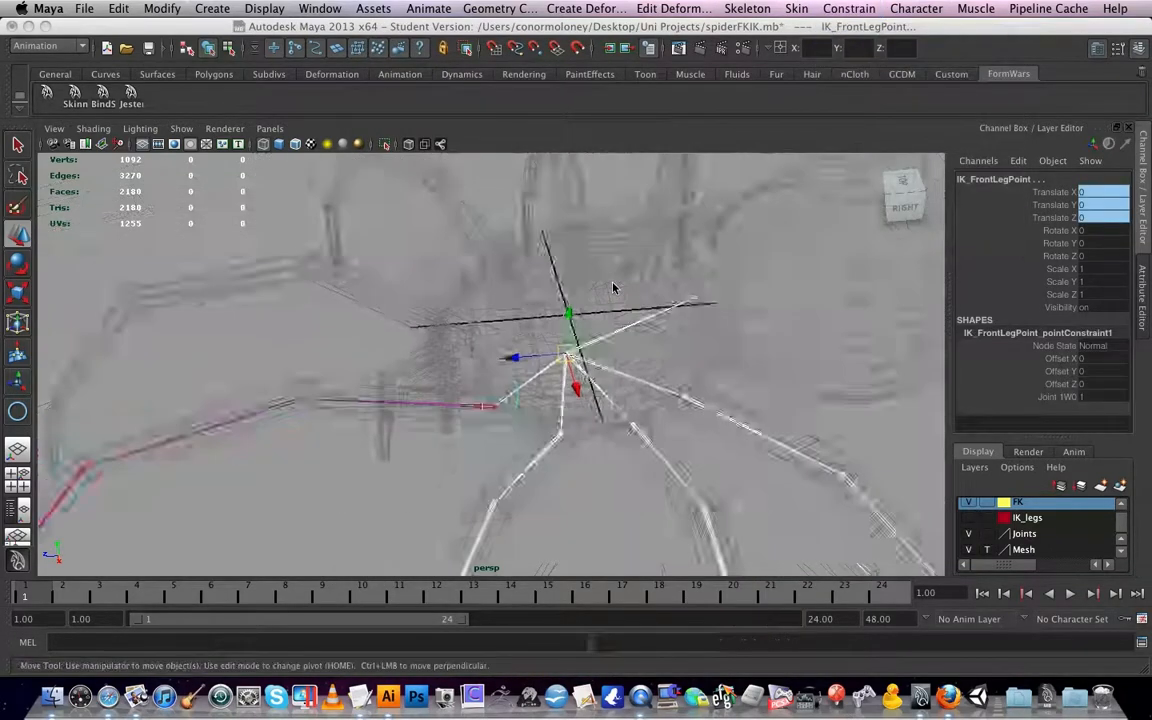
pyautogui.click(402, 332)
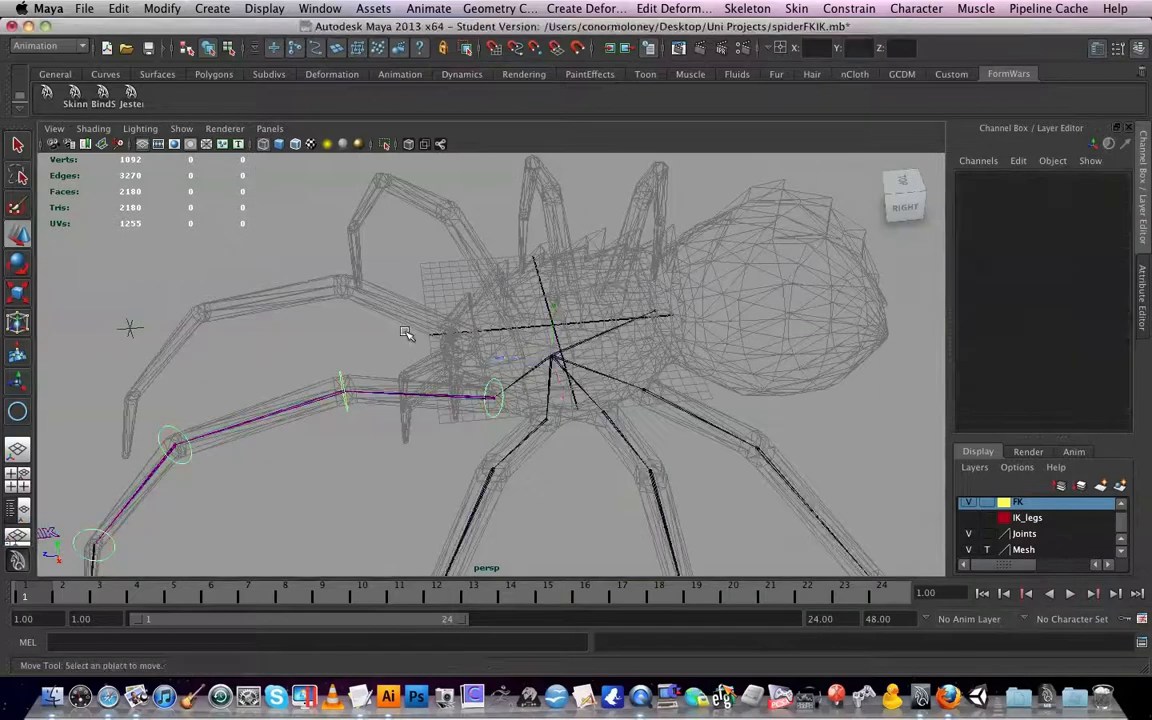
# - Move joint1 upward to test whether the leg follows the body, undo the move and deselect
pyautogui.click(555, 360)
pyautogui.moveTo(565, 298); pyautogui.dragTo(540, 198)
pyautogui.press('super+z')
pyautogui.click(380, 301)
# - Rotate the Seg03_Control circle around X to test the FK front leg, and undo the rotation
pyautogui.scroll(-2, 536, 360)
pyautogui.keyDown('alt'); pyautogui.moveTo(530, 430); pyautogui.dragTo(641, 348, button='middle'); pyautogui.keyUp('alt')
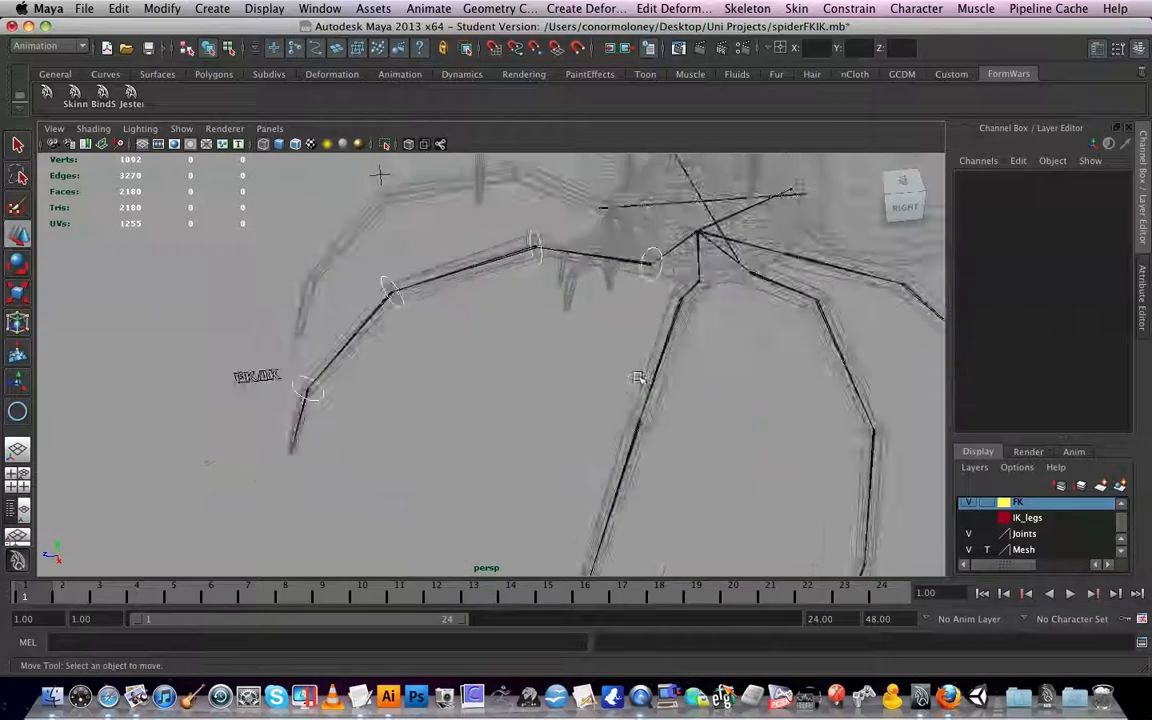
pyautogui.scroll(4, 552, 380)
pyautogui.moveTo(550, 381)
pyautogui.keyDown('alt'); pyautogui.mouseDown()
pyautogui.moveTo(594, 368)
pyautogui.moveTo(553, 383)
pyautogui.mouseUp(); pyautogui.keyUp('alt')
pyautogui.scroll(1, 621, 341)
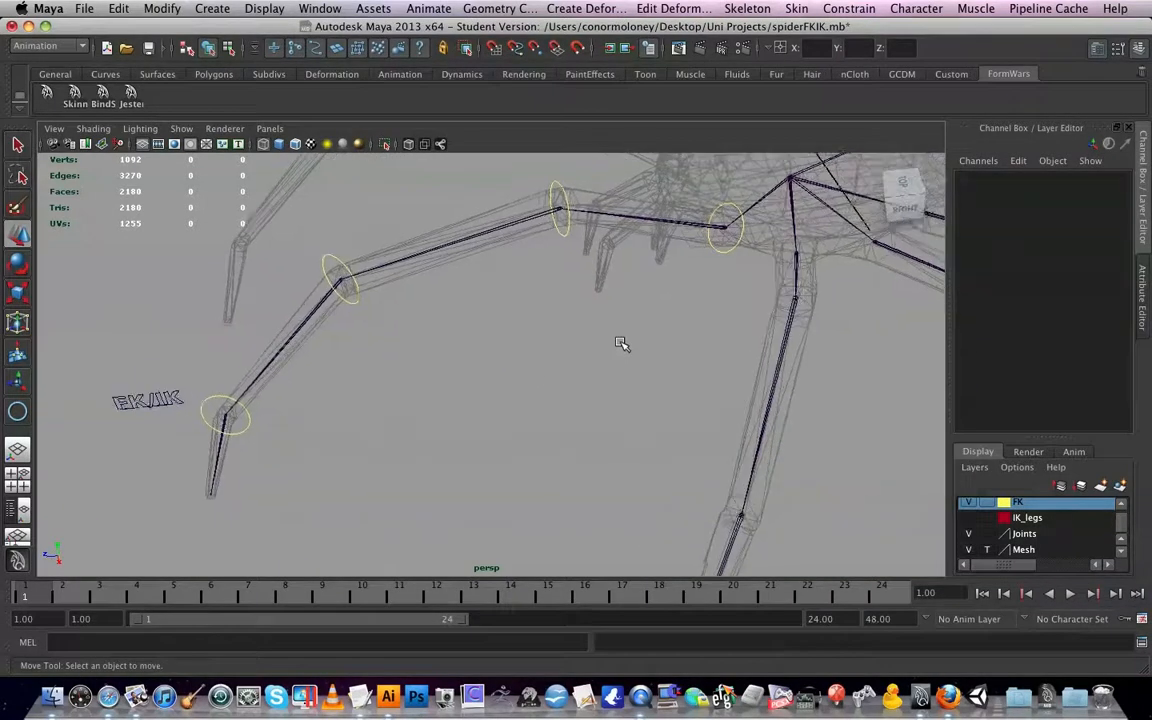
pyautogui.keyDown('alt'); pyautogui.moveTo(621, 342); pyautogui.dragTo(617, 363); pyautogui.keyUp('alt')
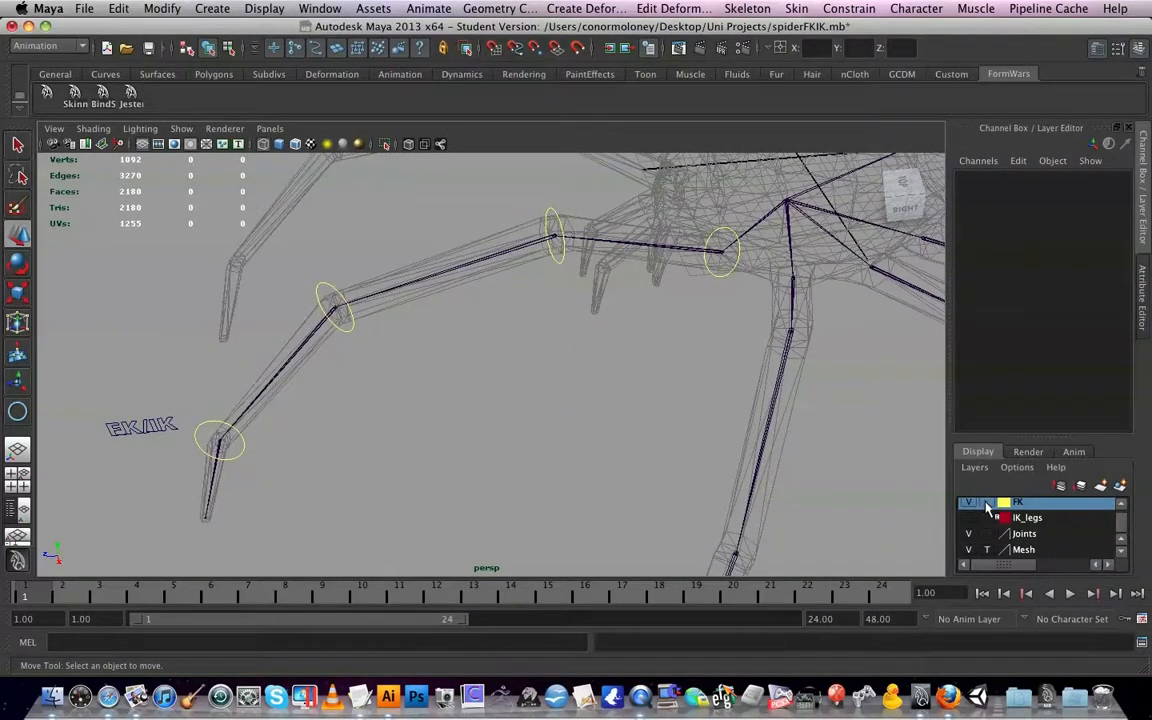
pyautogui.click(317, 296)
pyautogui.click(17, 262)
pyautogui.moveTo(337, 265); pyautogui.dragTo(408, 285)
pyautogui.hotkey('ctrl', 'z')
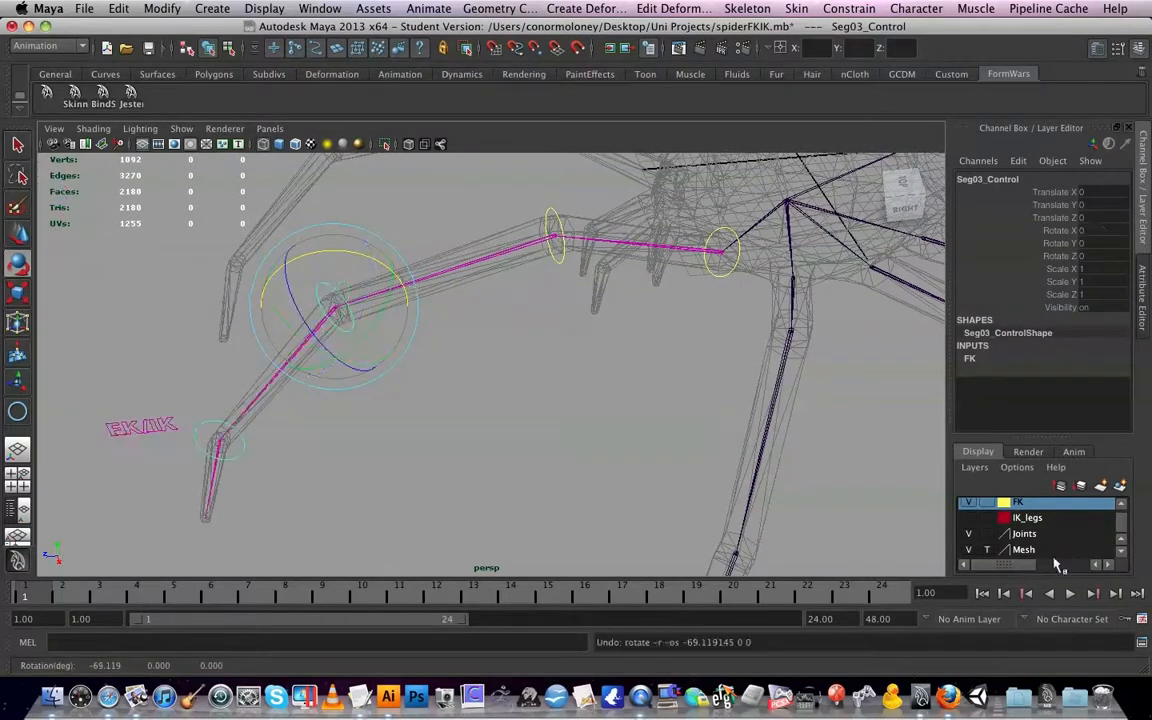
# - Set Blend IK To FK to 10 on the L_FL_FK_IK_Switch control
pyautogui.click(138, 426)
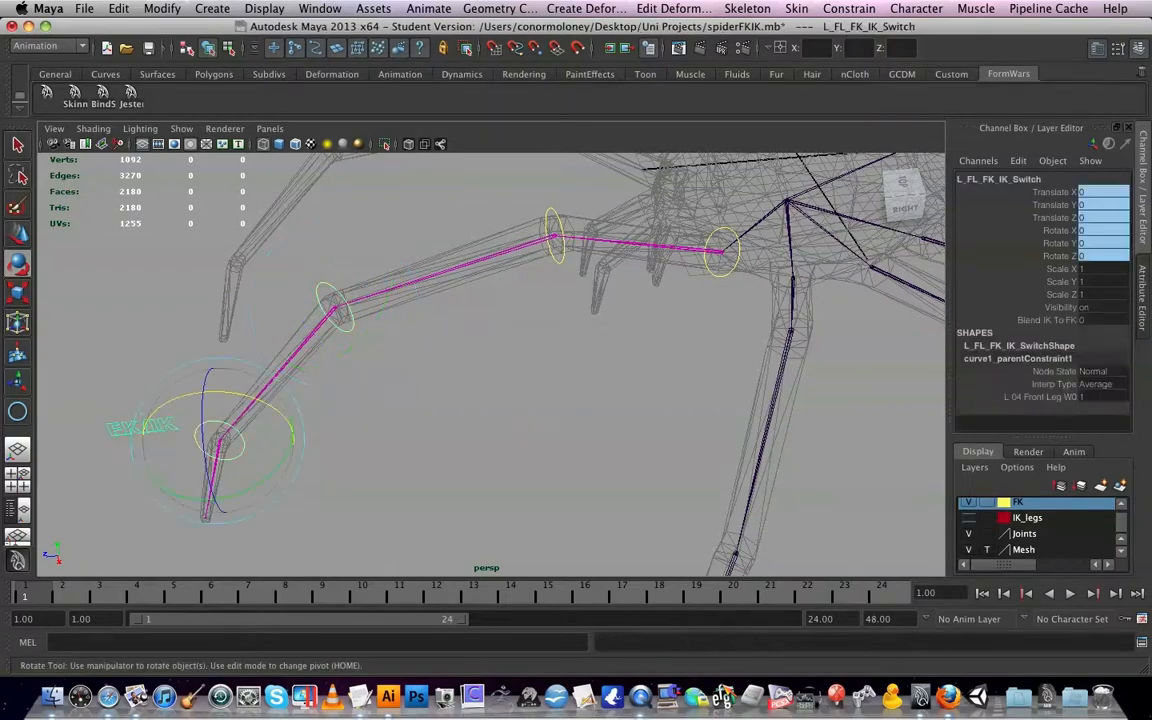
pyautogui.doubleClick(1083, 319)
pyautogui.write('1')
pyautogui.press('Return')
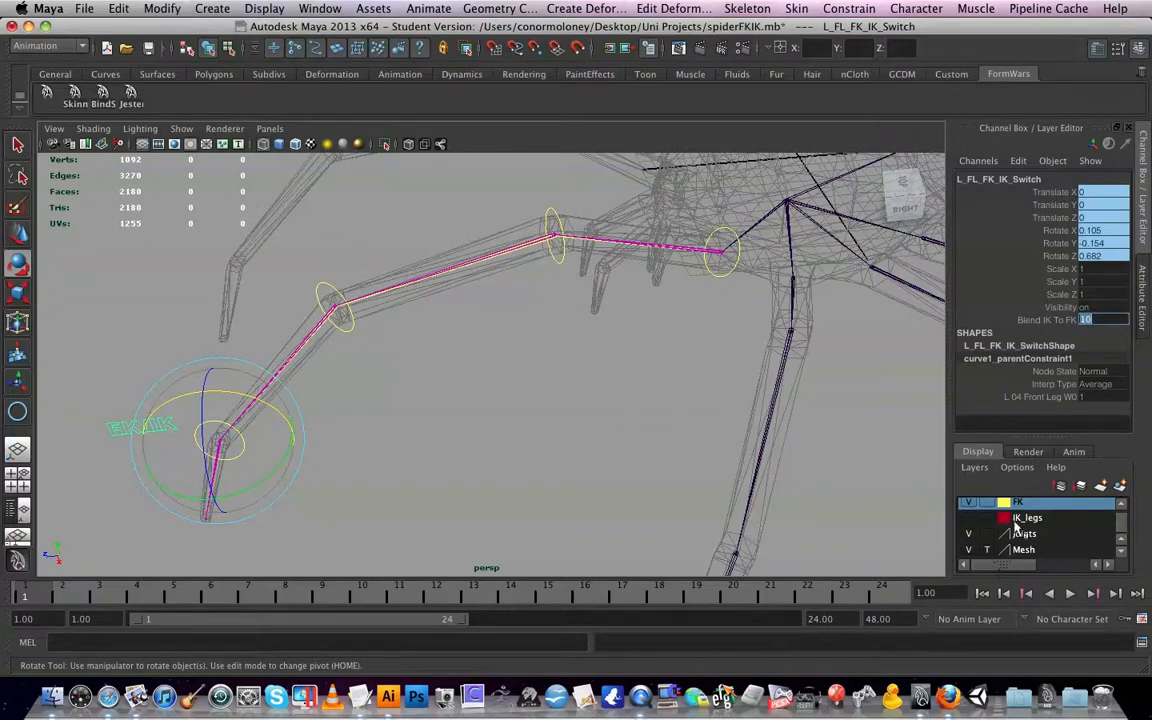
# - Hide the FK layer, show the IK_legs layer and clear the selection
pyautogui.click(969, 502)
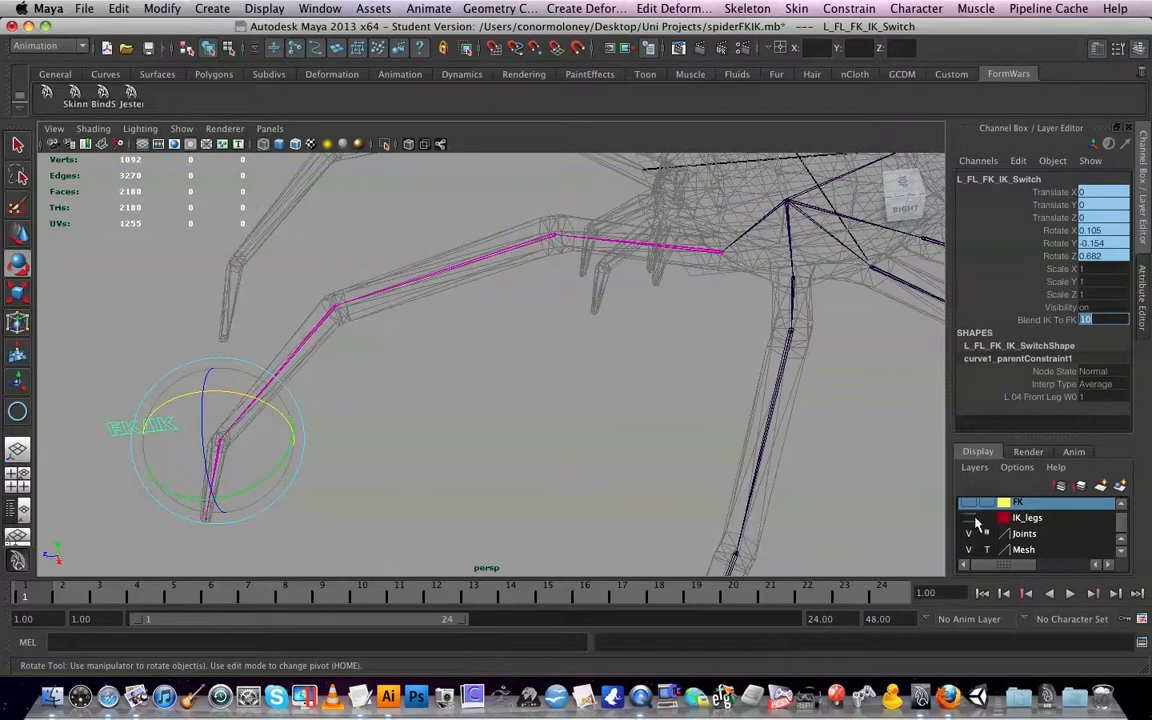
pyautogui.click(968, 517)
pyautogui.click(424, 458)
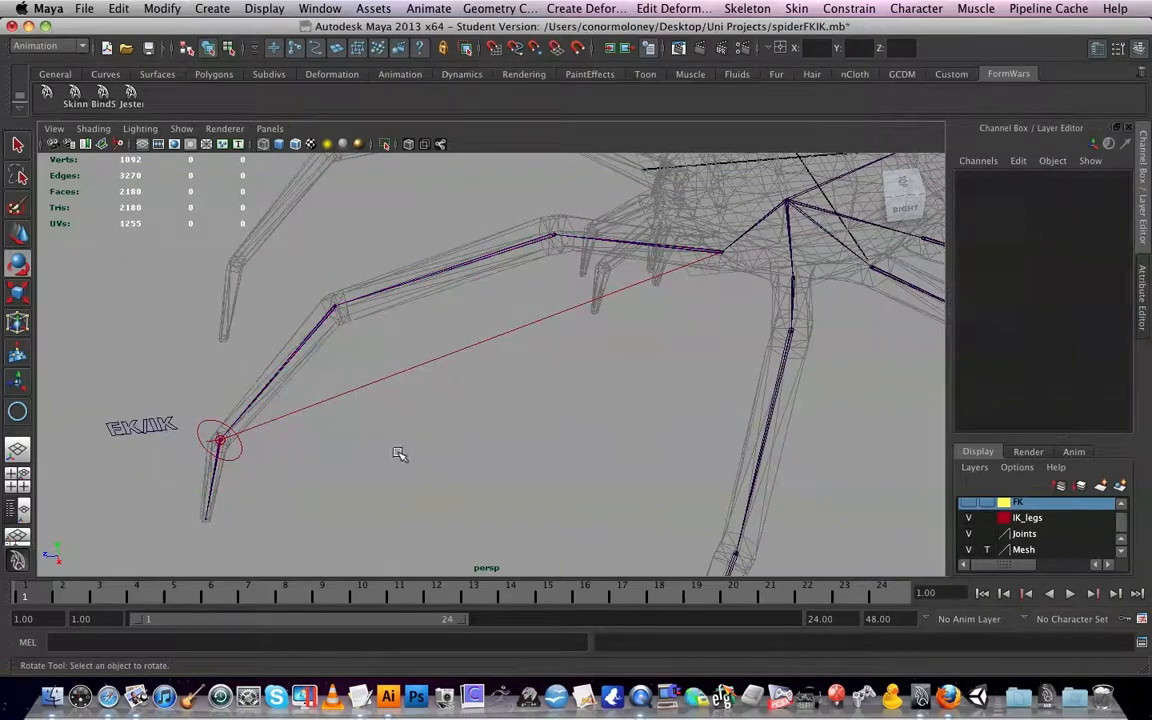
# - Rotate Leg_IK_control about 74 degrees around X to test the leg tip, undo the rotation and deselect
pyautogui.keyDown('alt'); pyautogui.moveTo(424, 458); pyautogui.dragTo(560, 406, button='right'); pyautogui.keyUp('alt')
pyautogui.click(472, 397)
pyautogui.moveTo(488, 334); pyautogui.dragTo(368, 352)
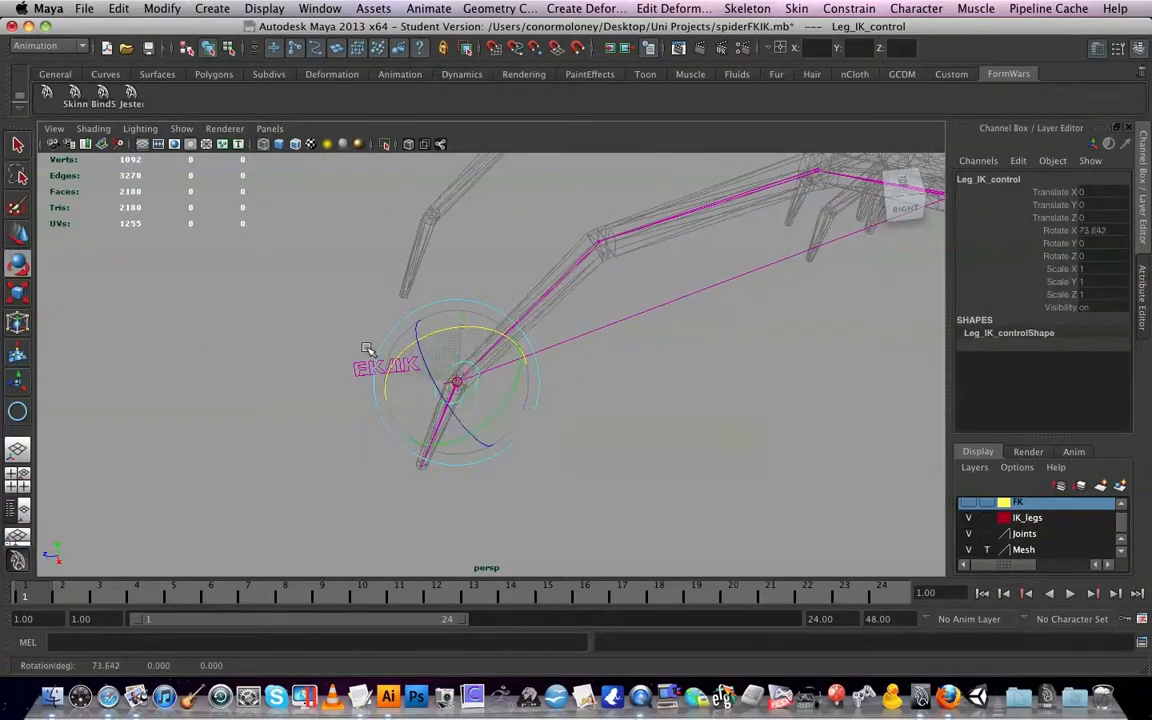
pyautogui.press('z')
pyautogui.scroll(4, 599, 441)
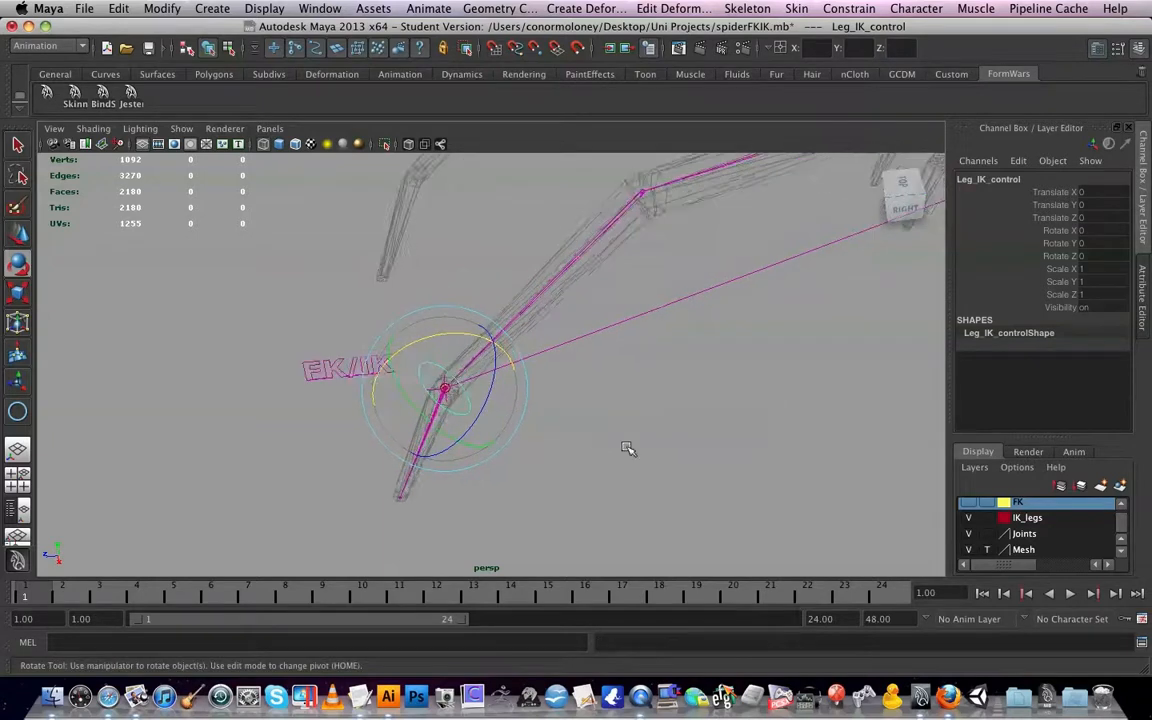
pyautogui.click(627, 448)
# - With the Joints layer hidden, orient-constrain the L_04_FrontLeg_IK joint to the Leg_IK_control circle and clear the selection
pyautogui.scroll(5, 598, 441)
pyautogui.keyDown('alt'); pyautogui.moveTo(543, 432); pyautogui.dragTo(679, 357, button='middle'); pyautogui.keyUp('alt')
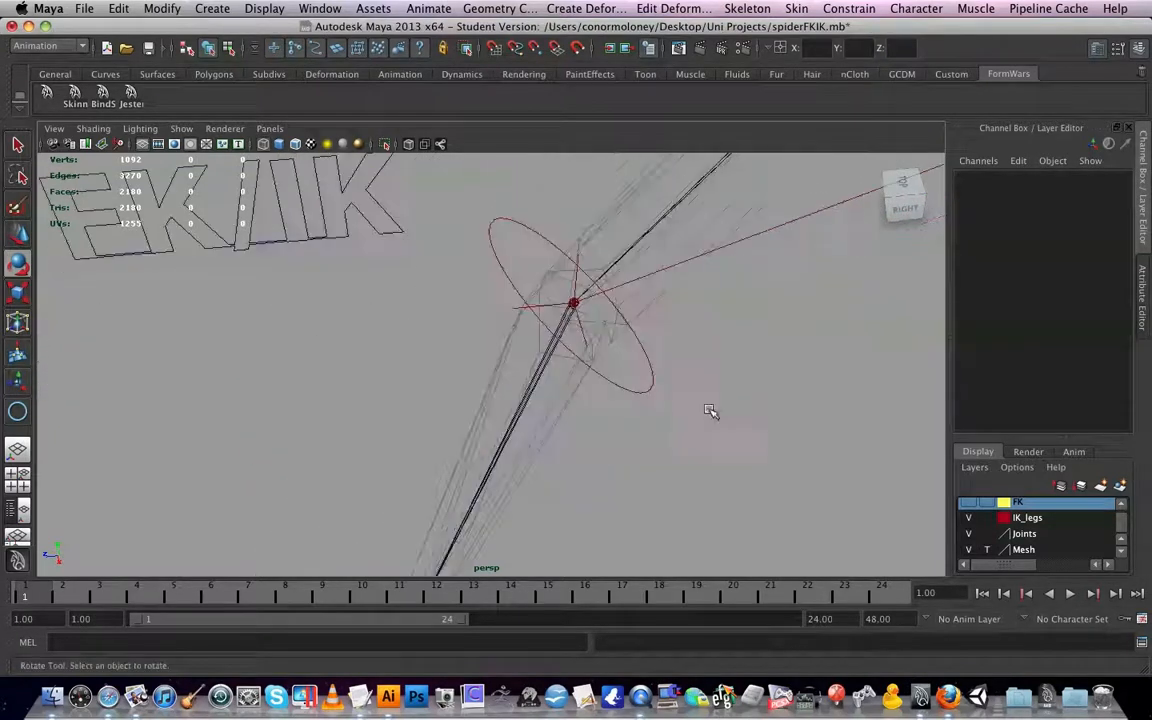
pyautogui.scroll(4, 782, 427)
pyautogui.keyDown('alt'); pyautogui.moveTo(782, 401); pyautogui.dragTo(722, 445); pyautogui.keyUp('alt')
pyautogui.scroll(6, 722, 445)
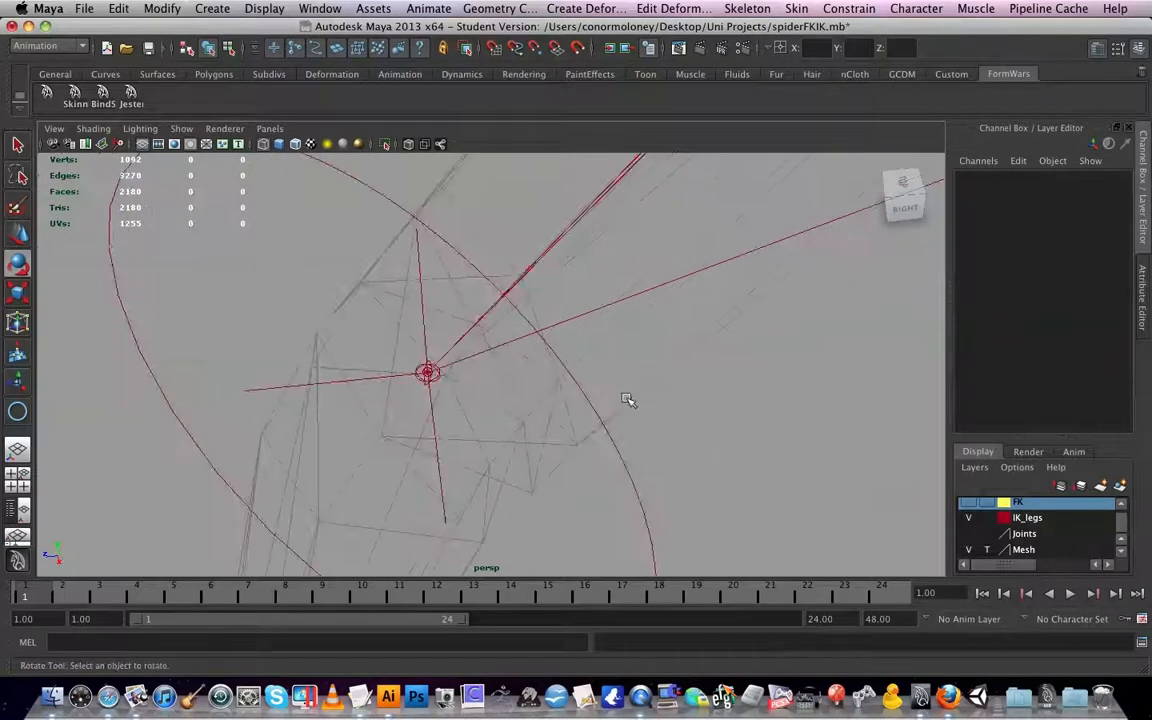
pyautogui.click(422, 381)
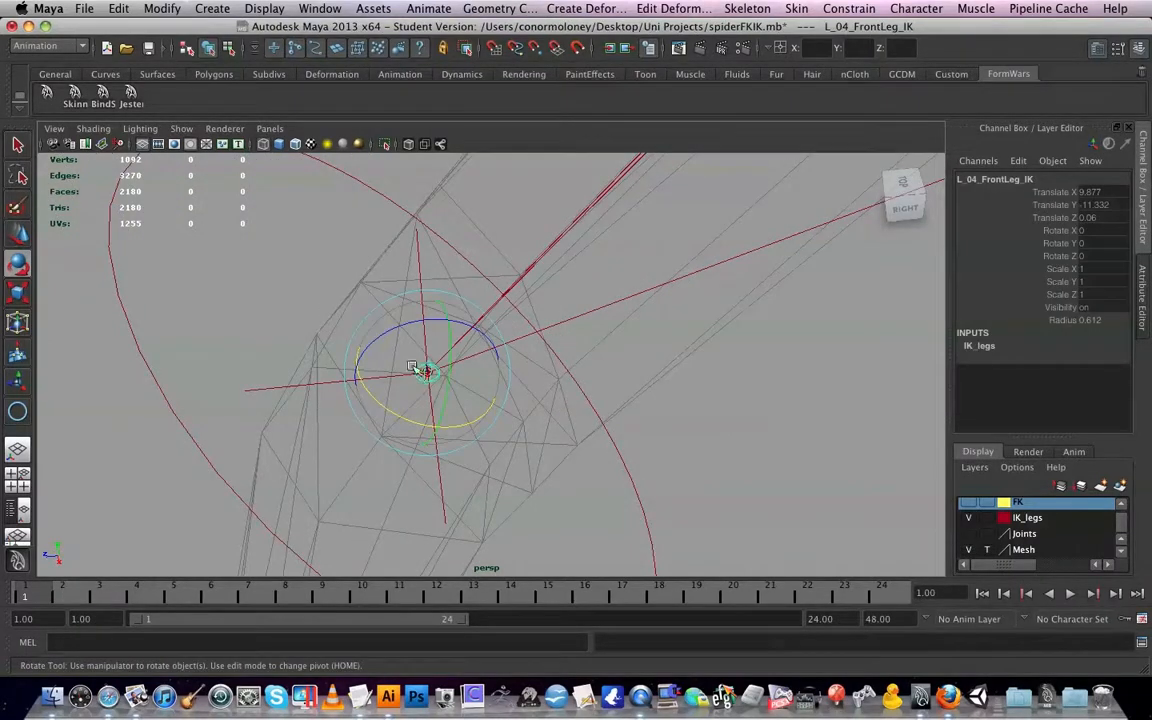
pyautogui.click(610, 438)
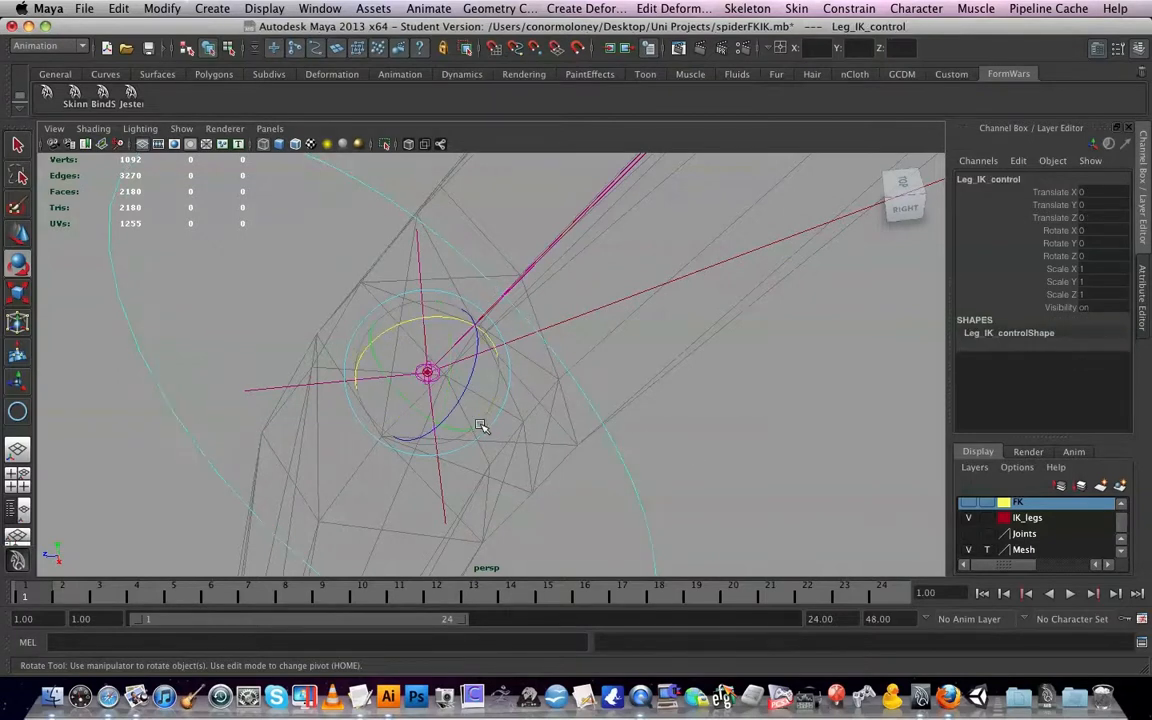
pyautogui.click(17, 145)
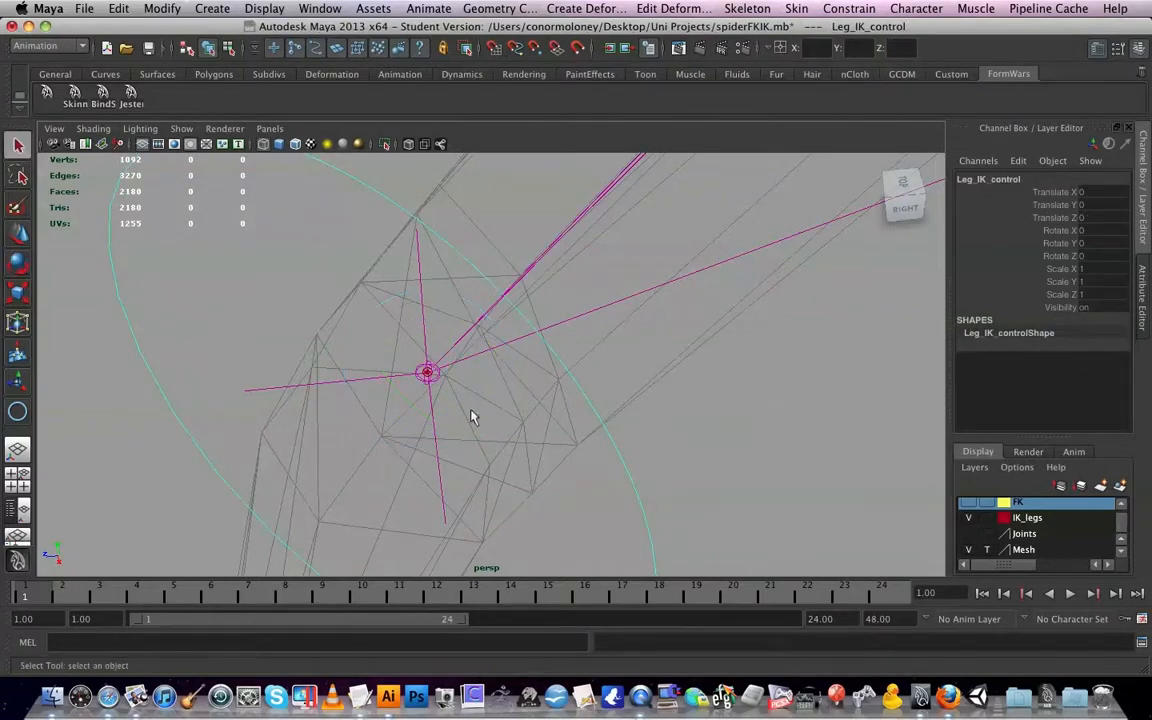
pyautogui.click(426, 374)
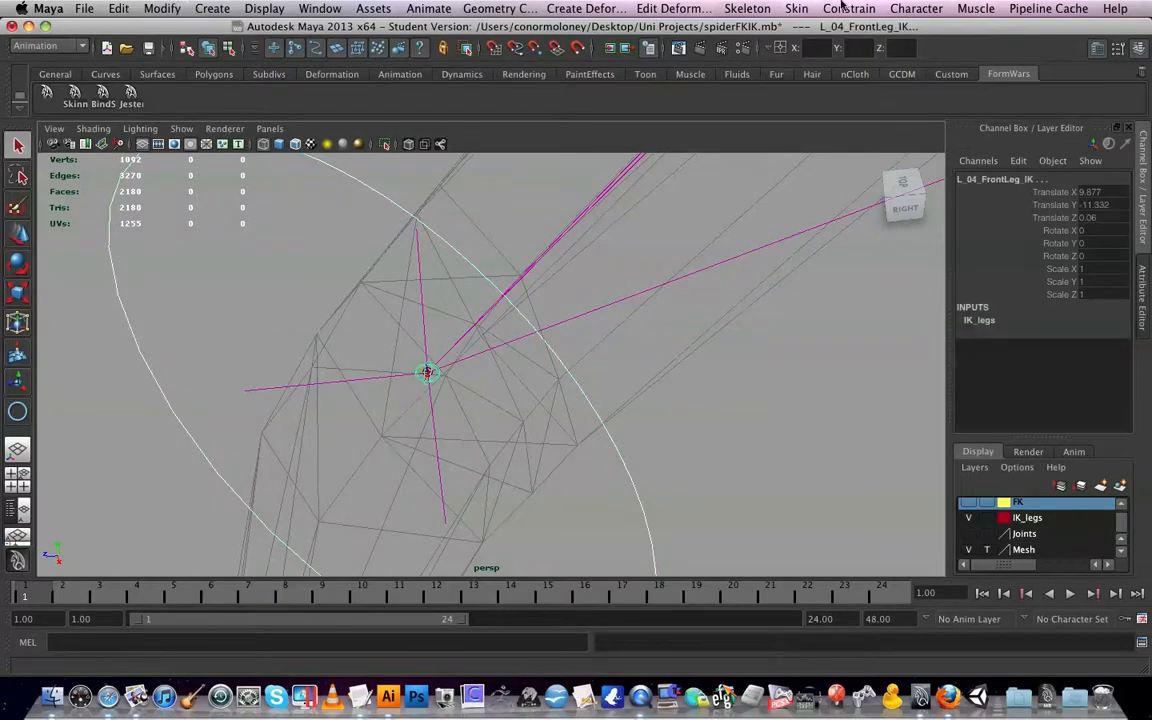
pyautogui.click(594, 429)
pyautogui.click(600, 423)
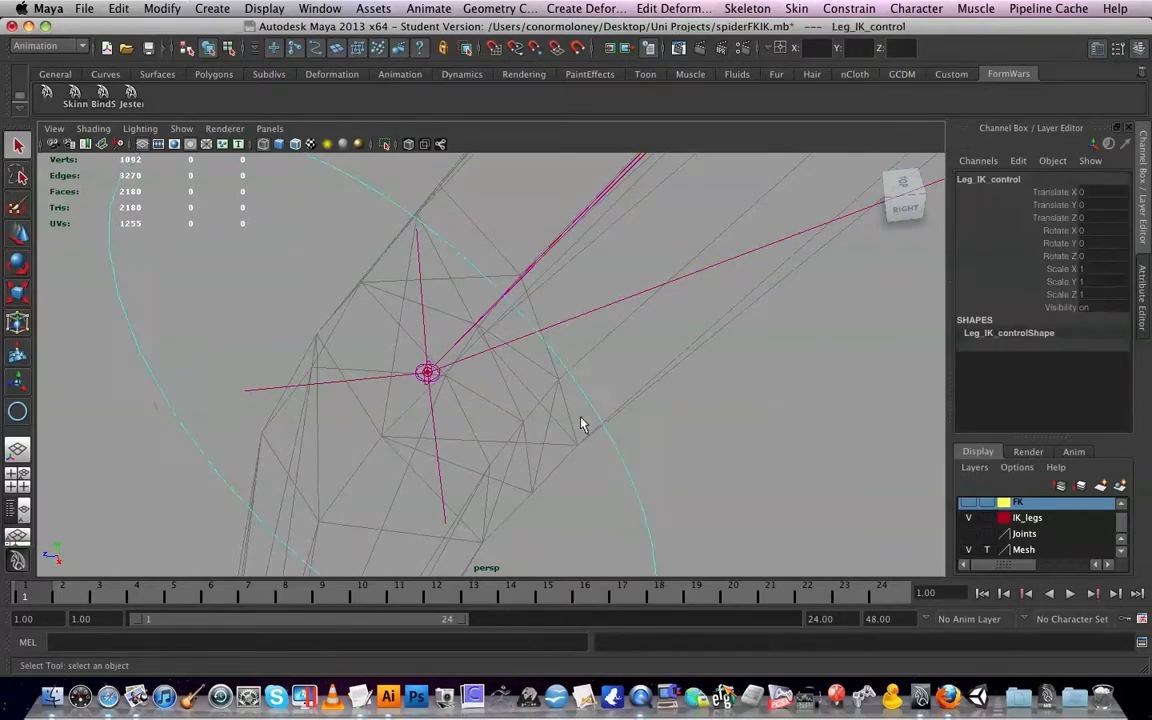
pyautogui.keyDown('shift'); pyautogui.click(421, 390); pyautogui.keyUp('shift')
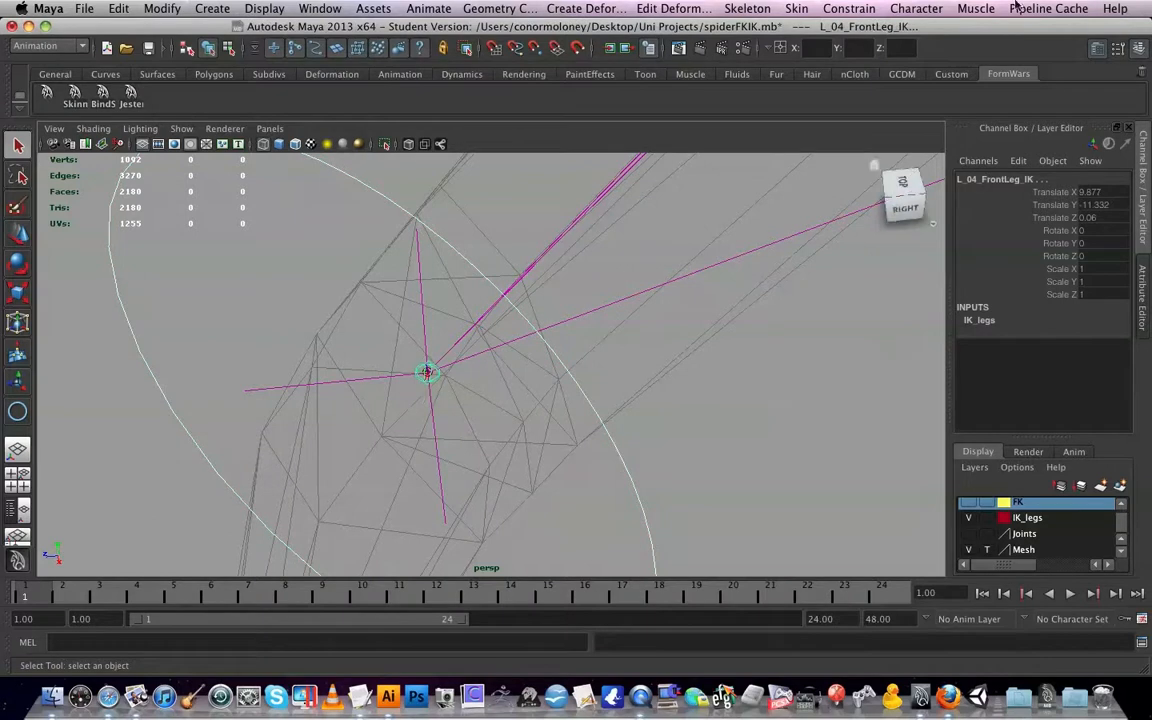
pyautogui.click(849, 8)
pyautogui.click(865, 66)
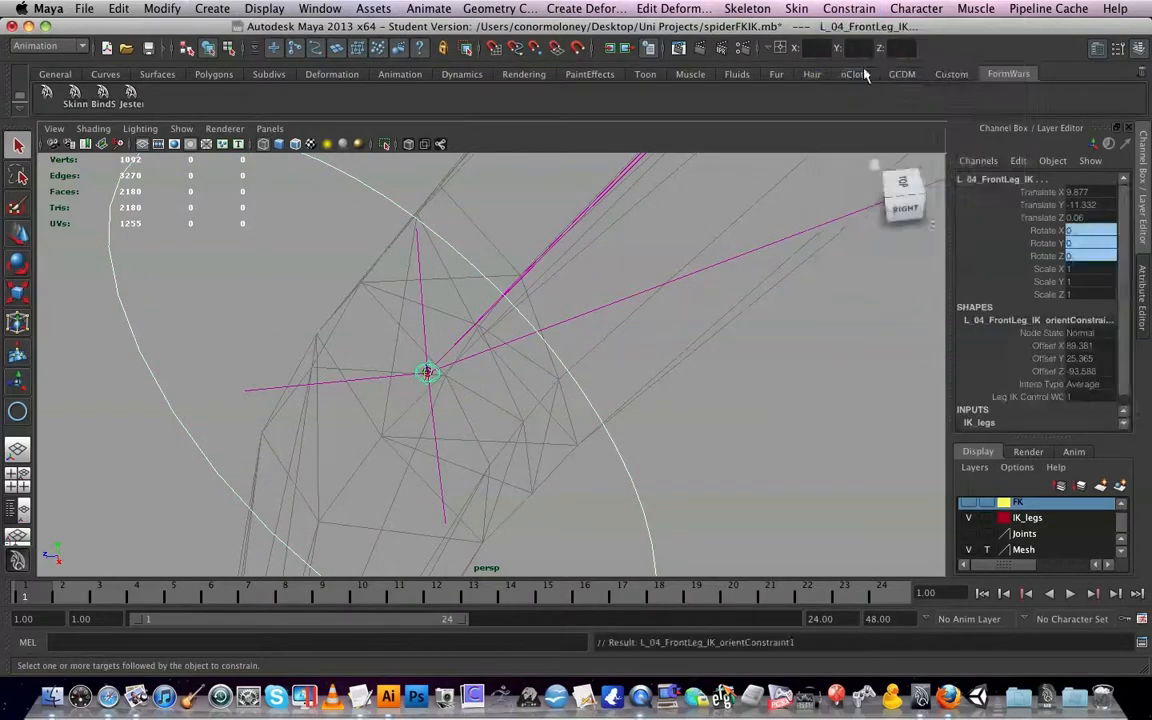
pyautogui.click(806, 362)
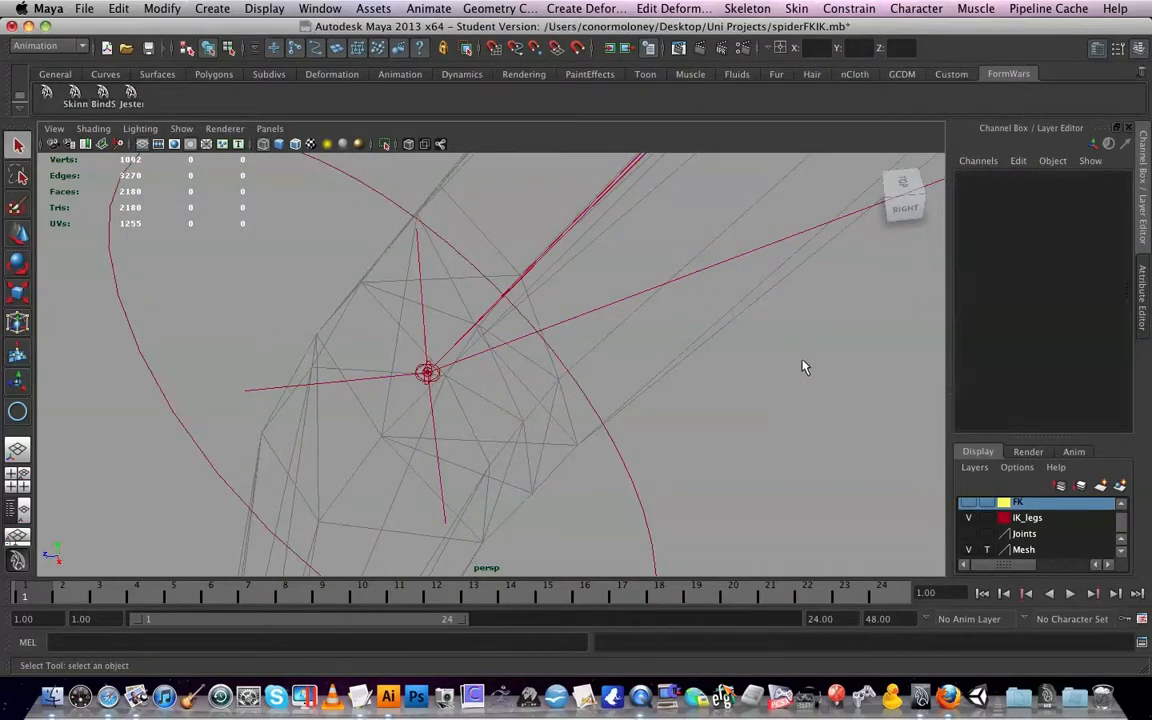
# - Show the Joints layer, rotate Leg_IK_control to test the leg tip, undo the rotation and deselect
pyautogui.click(967, 534)
pyautogui.scroll(-10, 601, 431)
pyautogui.scroll(3, 601, 431)
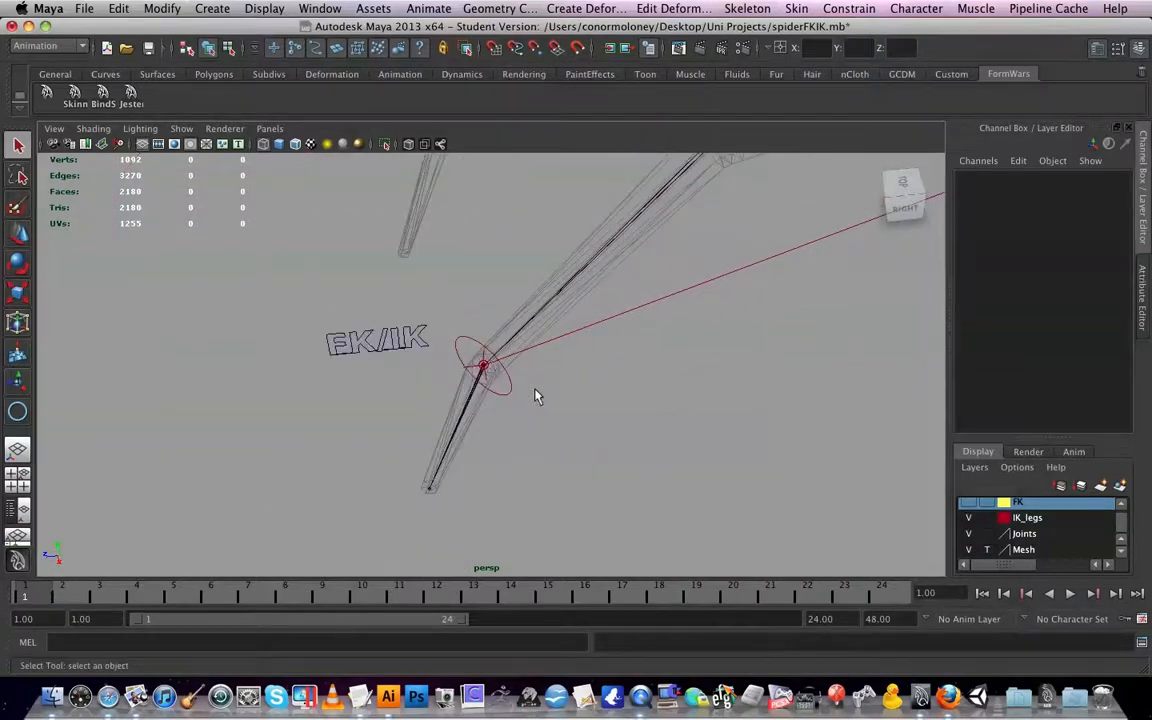
pyautogui.click(504, 397)
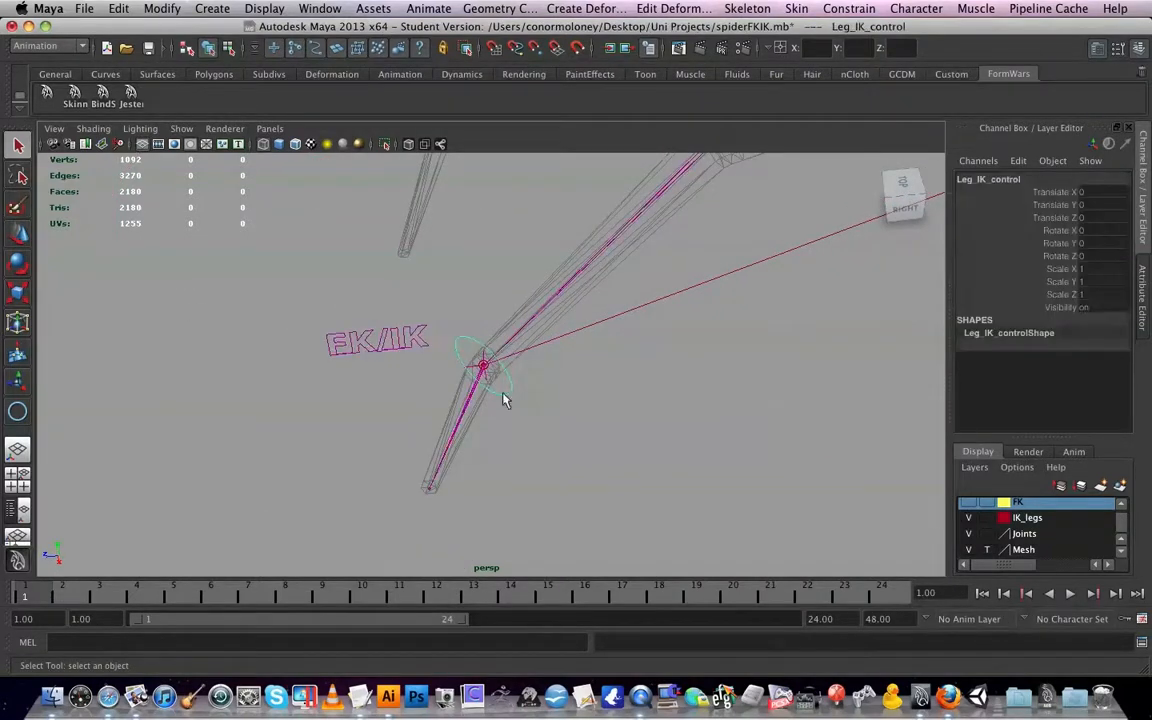
pyautogui.click(18, 263)
pyautogui.moveTo(472, 318); pyautogui.dragTo(622, 360)
pyautogui.click(622, 360)
# - Set Blend IK To FK to 0 on the L_FL_FK_IK_Switch control and deselect it
pyautogui.click(398, 340)
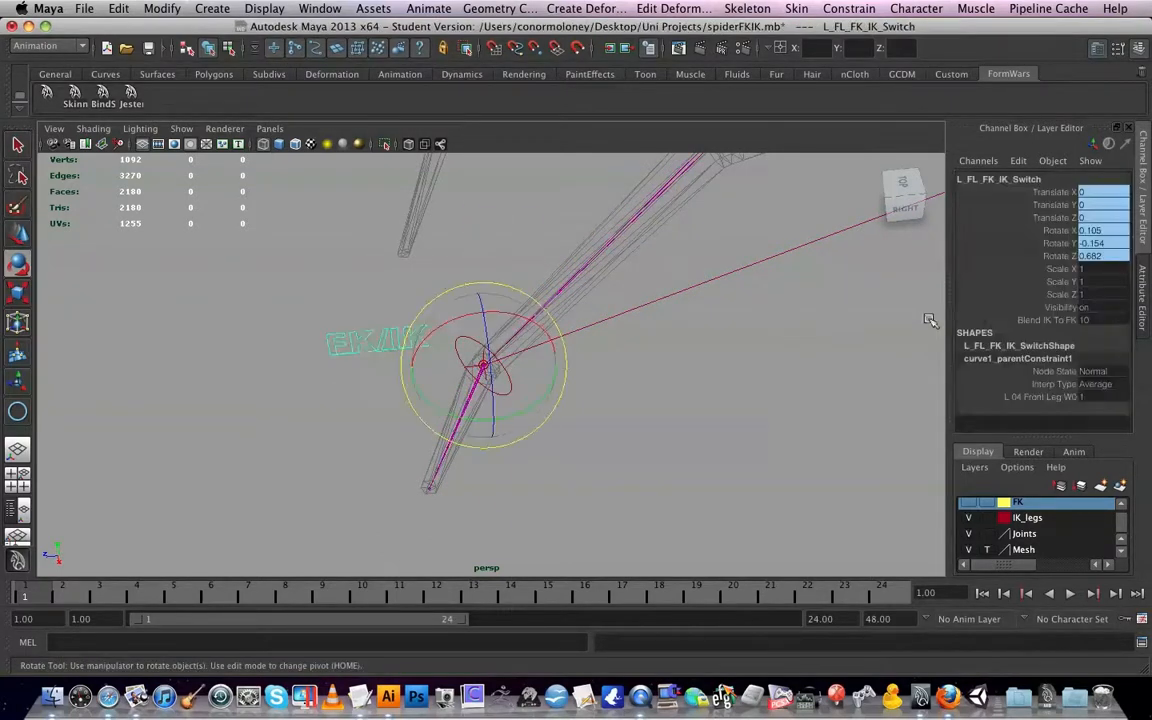
pyautogui.keyDown('alt'); pyautogui.moveTo(533, 356); pyautogui.dragTo(720, 335); pyautogui.keyUp('alt')
pyautogui.click(1105, 321)
pyautogui.write('0')
pyautogui.press('Return')
pyautogui.click(748, 447)
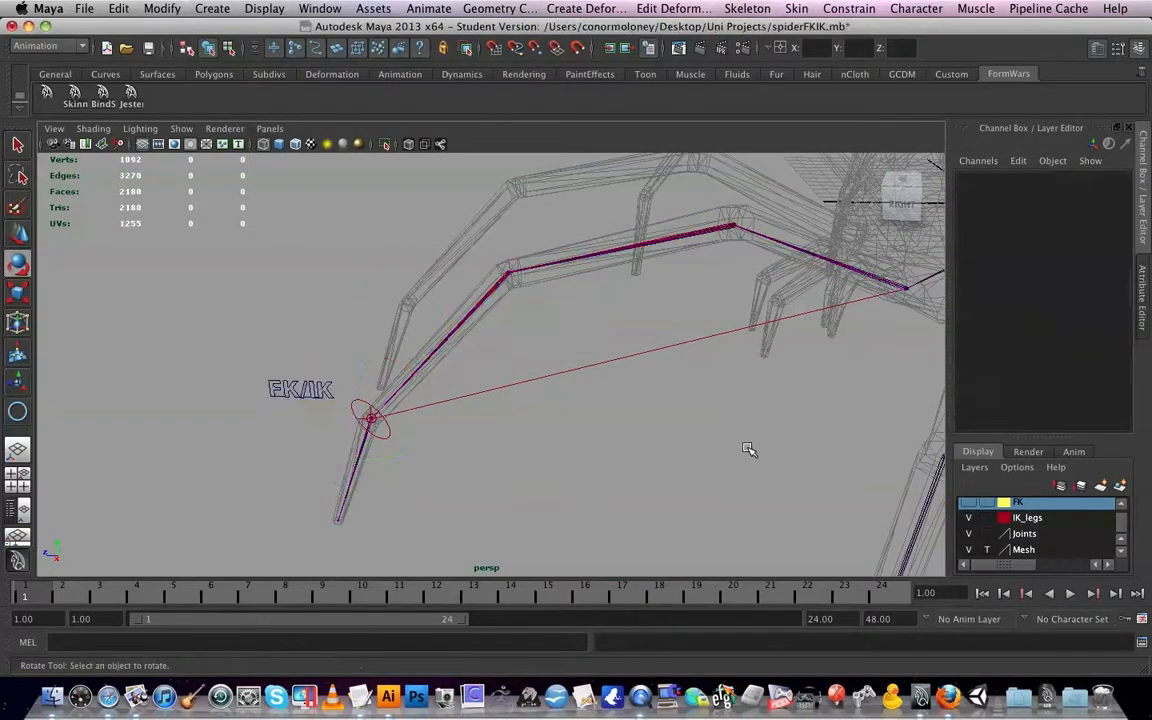
# - Show the FK layer's controls together with the IK_legs layer
pyautogui.click(968, 502)
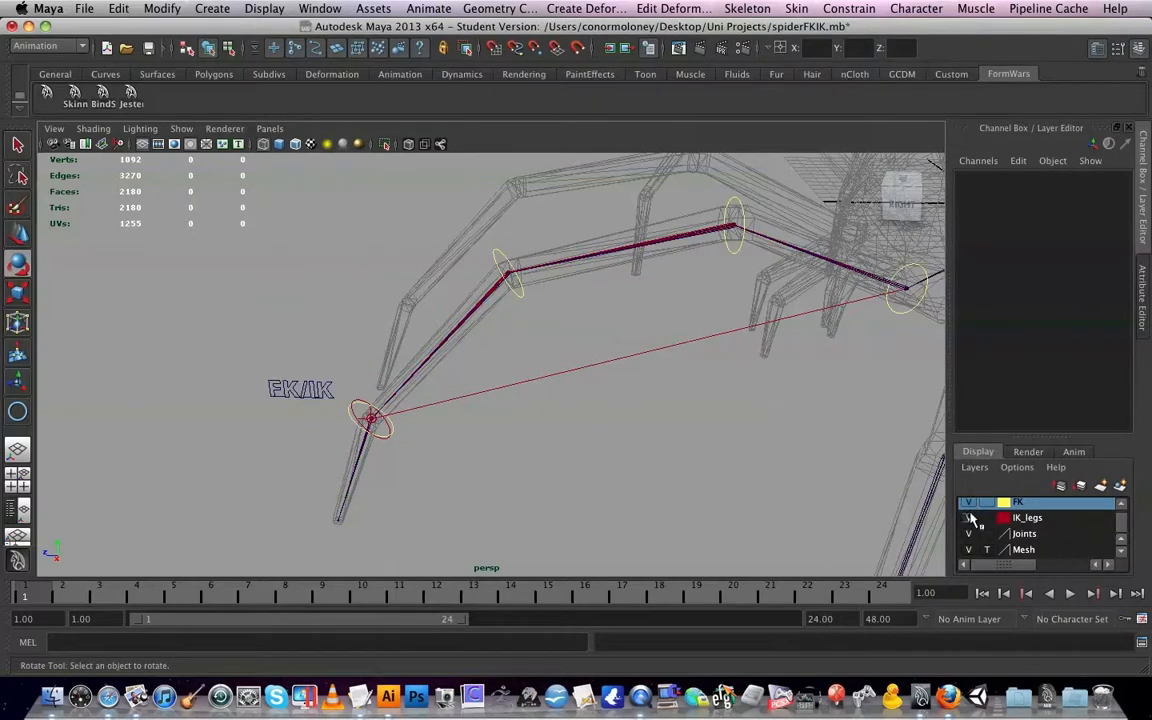
pyautogui.doubleClick(1018, 502)
pyautogui.click(584, 437)
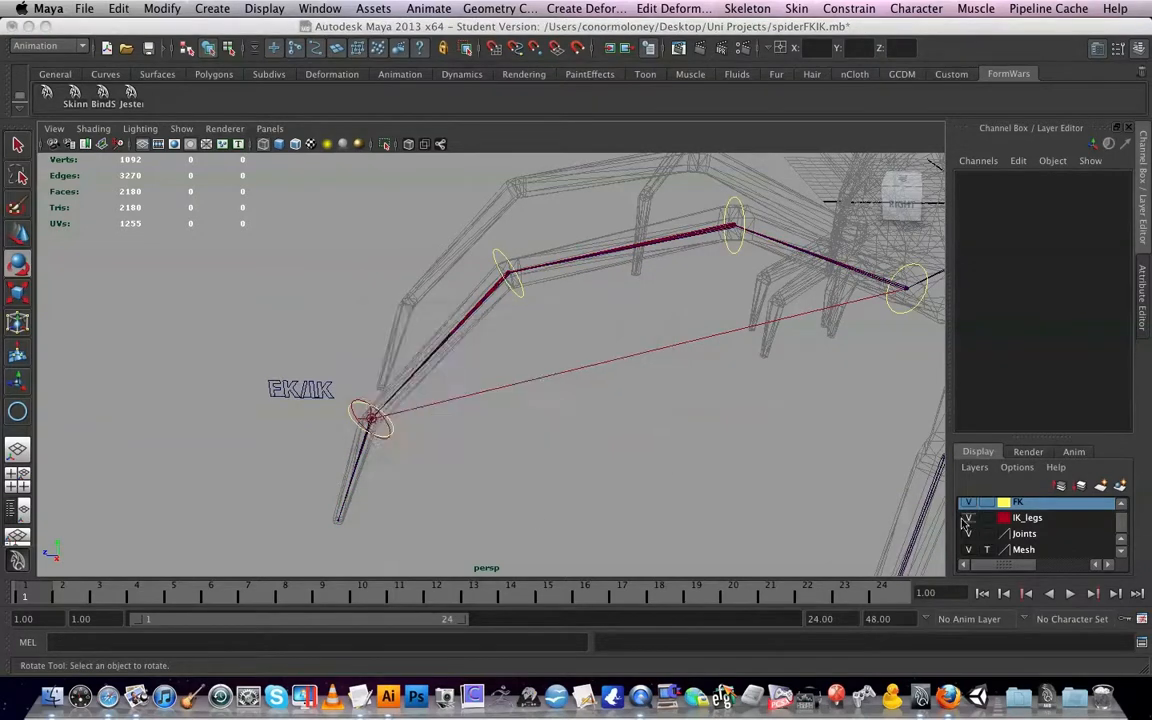
pyautogui.click(969, 518)
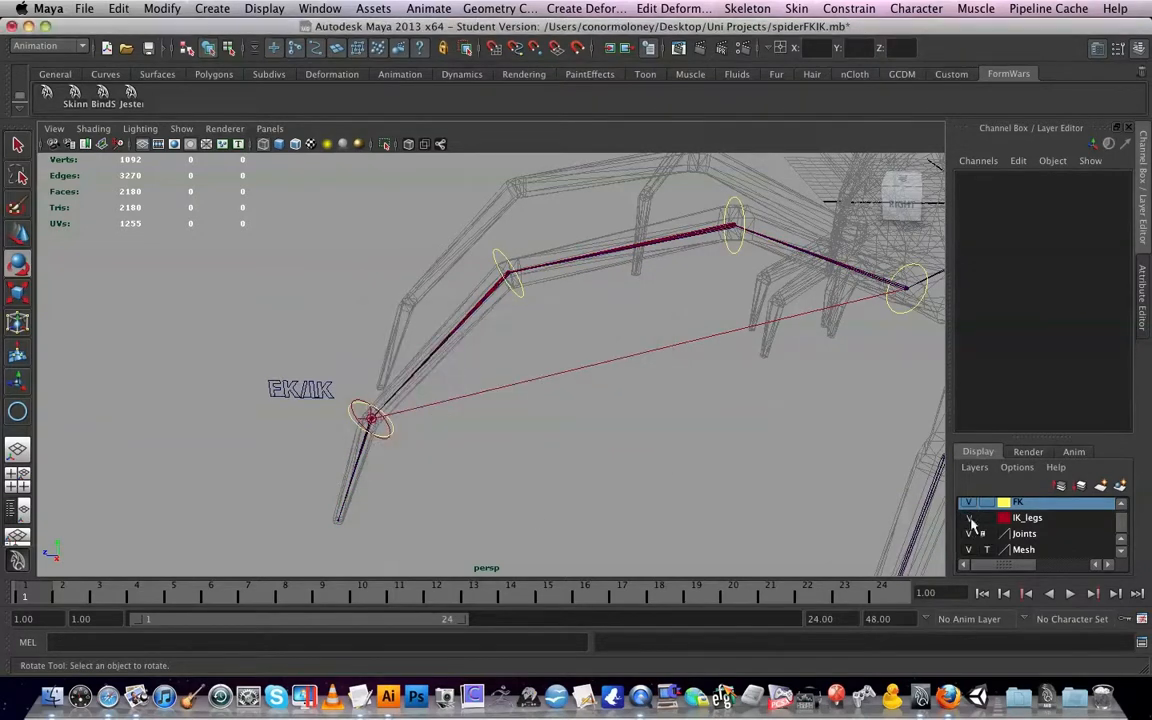
# - Rotate the control circle at the front leg's last joint, undo the rotation, and toggle the IK_legs layer off and on
pyautogui.click(385, 428)
pyautogui.moveTo(377, 360); pyautogui.dragTo(318, 308)
pyautogui.hotkey('ctrl', 'z')
pyautogui.click(598, 446)
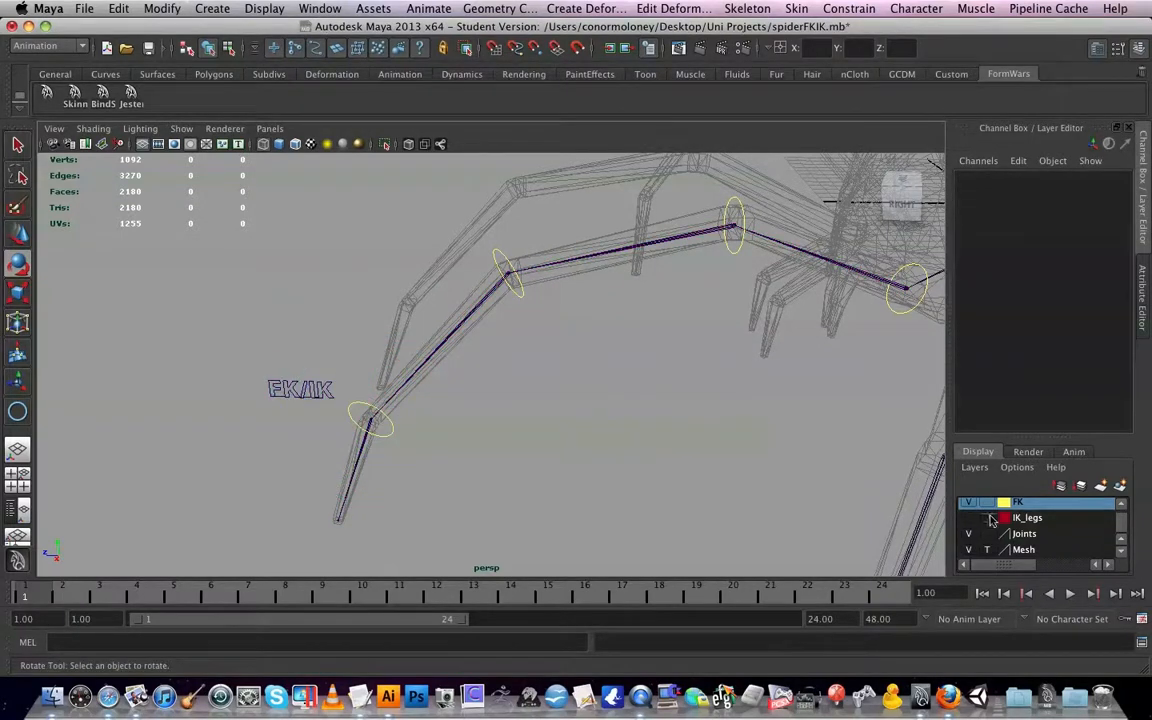
pyautogui.click(966, 518)
pyautogui.scroll(4, 742, 421)
pyautogui.scroll(-3, 743, 422)
pyautogui.scroll(1, 1006, 538)
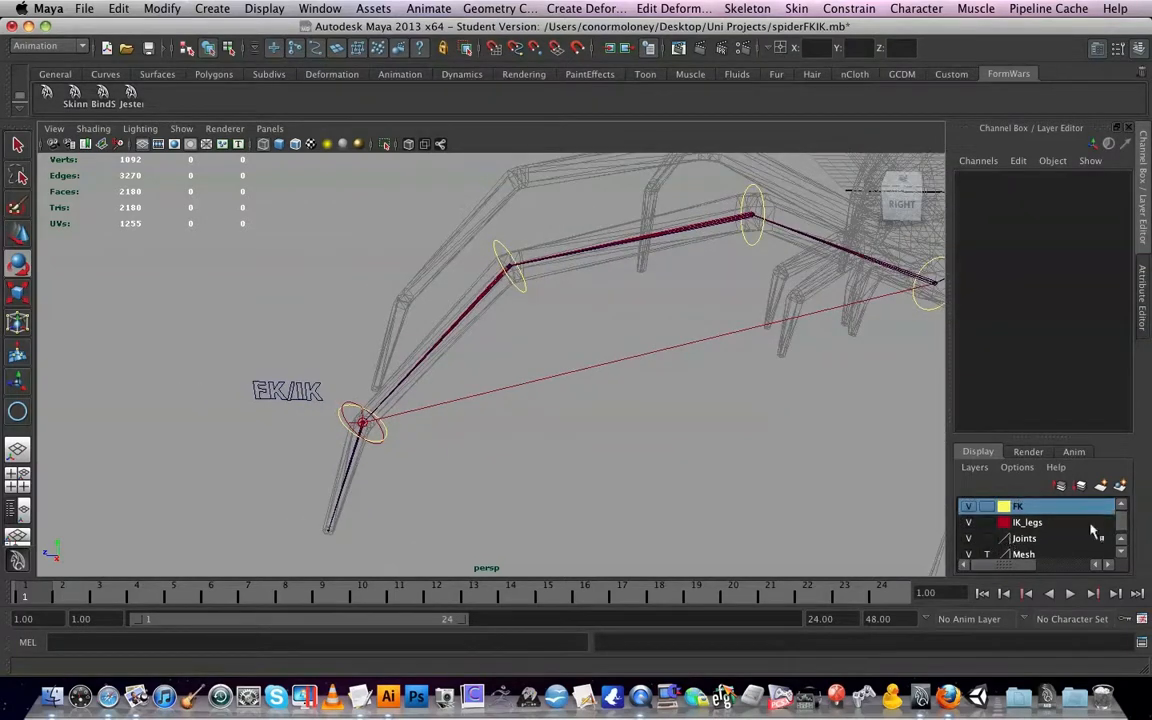
pyautogui.keyDown('alt'); pyautogui.moveTo(644, 425); pyautogui.dragTo(692, 412); pyautogui.keyUp('alt')
pyautogui.keyDown('alt'); pyautogui.moveTo(731, 378); pyautogui.dragTo(641, 401, button='middle'); pyautogui.keyUp('alt')
pyautogui.press('e')
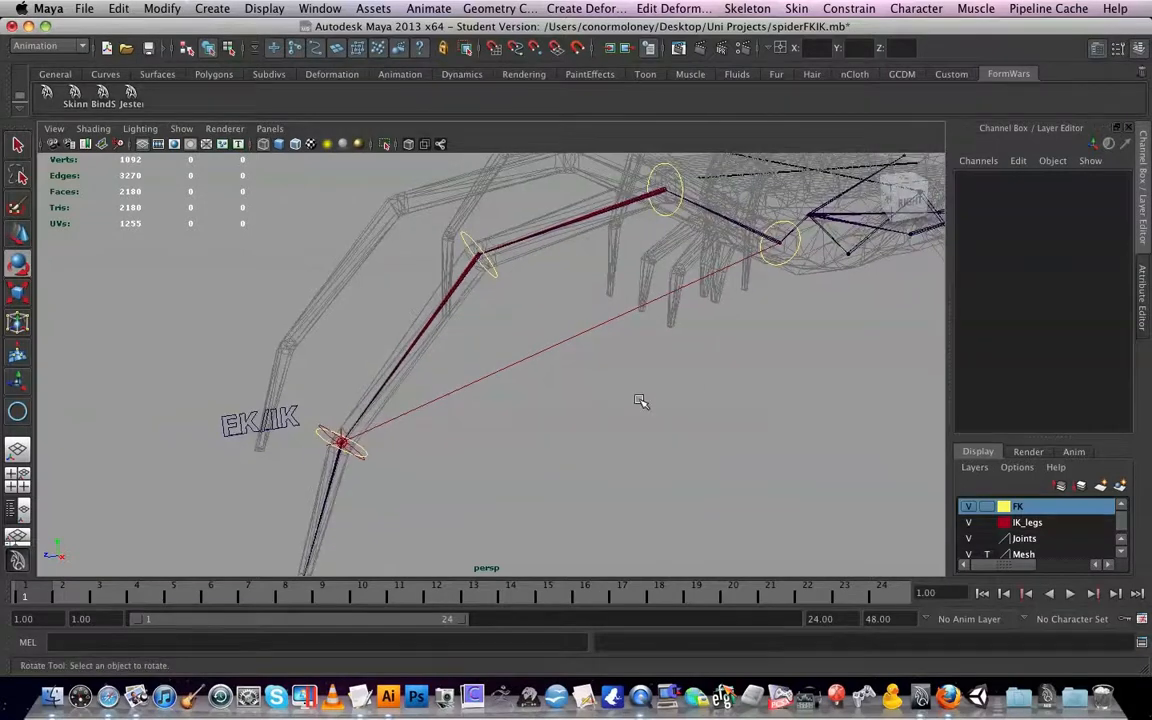
pyautogui.keyDown('alt'); pyautogui.moveTo(641, 401); pyautogui.dragTo(483, 445); pyautogui.keyUp('alt')
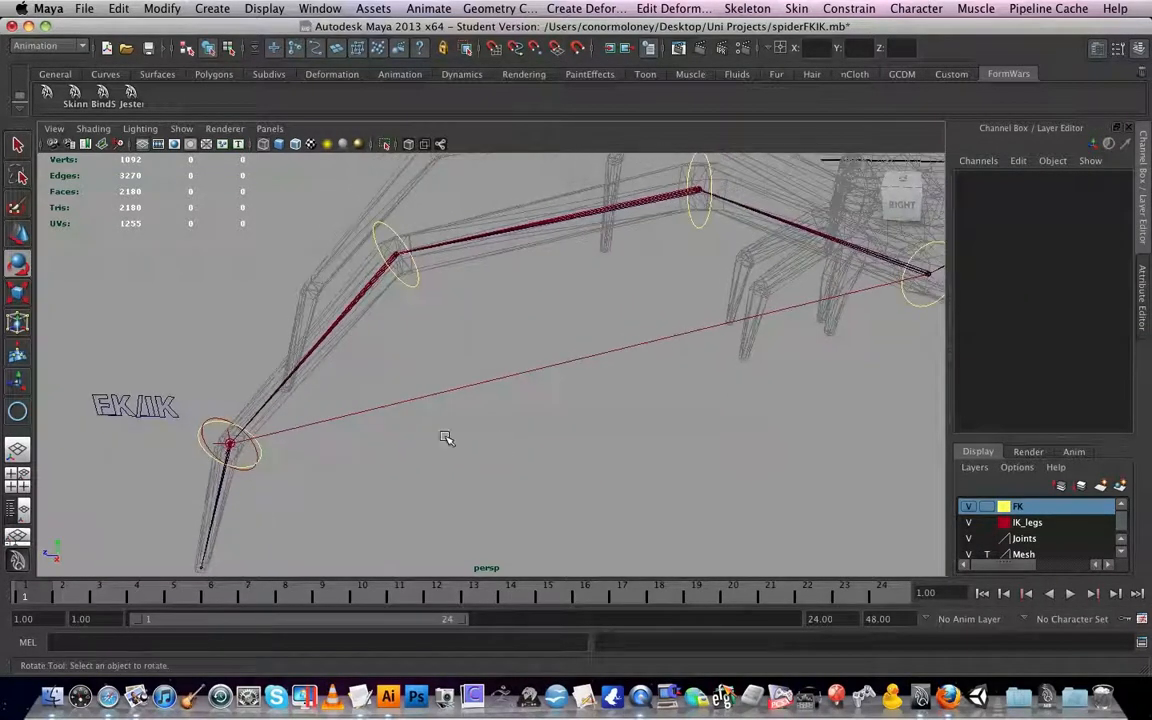
# - Select ikHandle1 at the front leg's last joint and hide it
pyautogui.keyDown('alt'); pyautogui.moveTo(483, 445); pyautogui.dragTo(668, 406, button='middle'); pyautogui.keyUp('alt')
pyautogui.scroll(5, 655, 427)
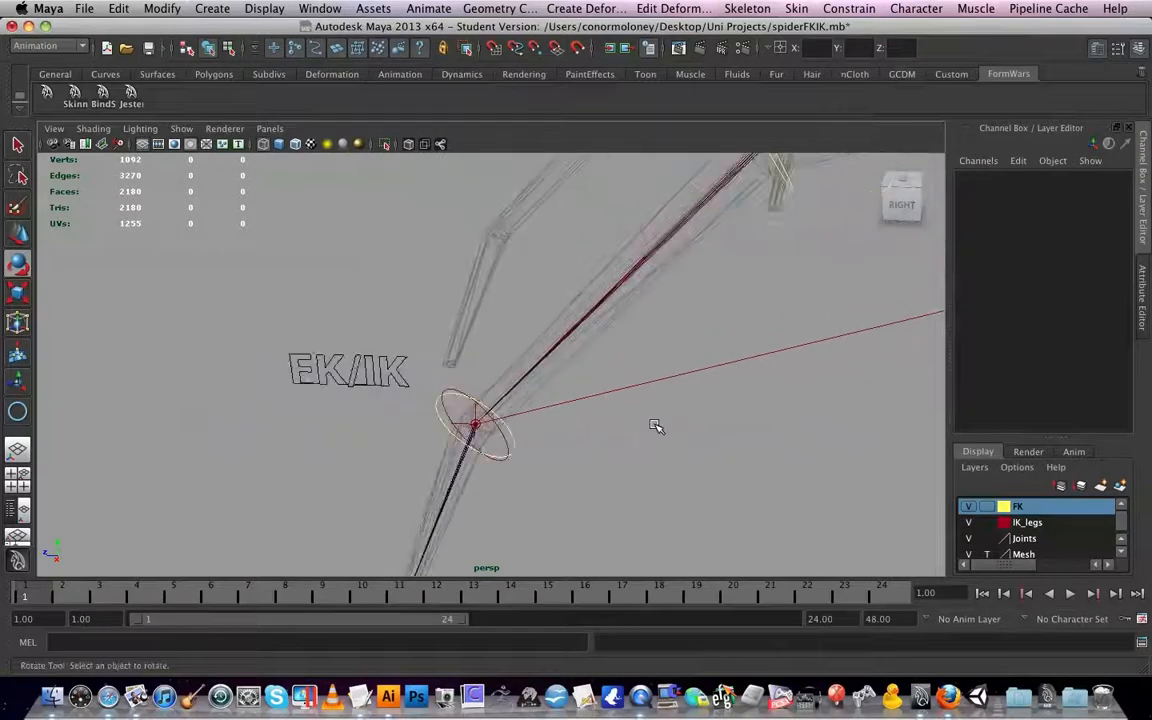
pyautogui.click(475, 428)
pyautogui.scroll(-5, 706, 452)
pyautogui.keyDown('alt'); pyautogui.moveTo(661, 442); pyautogui.dragTo(545, 395); pyautogui.keyUp('alt')
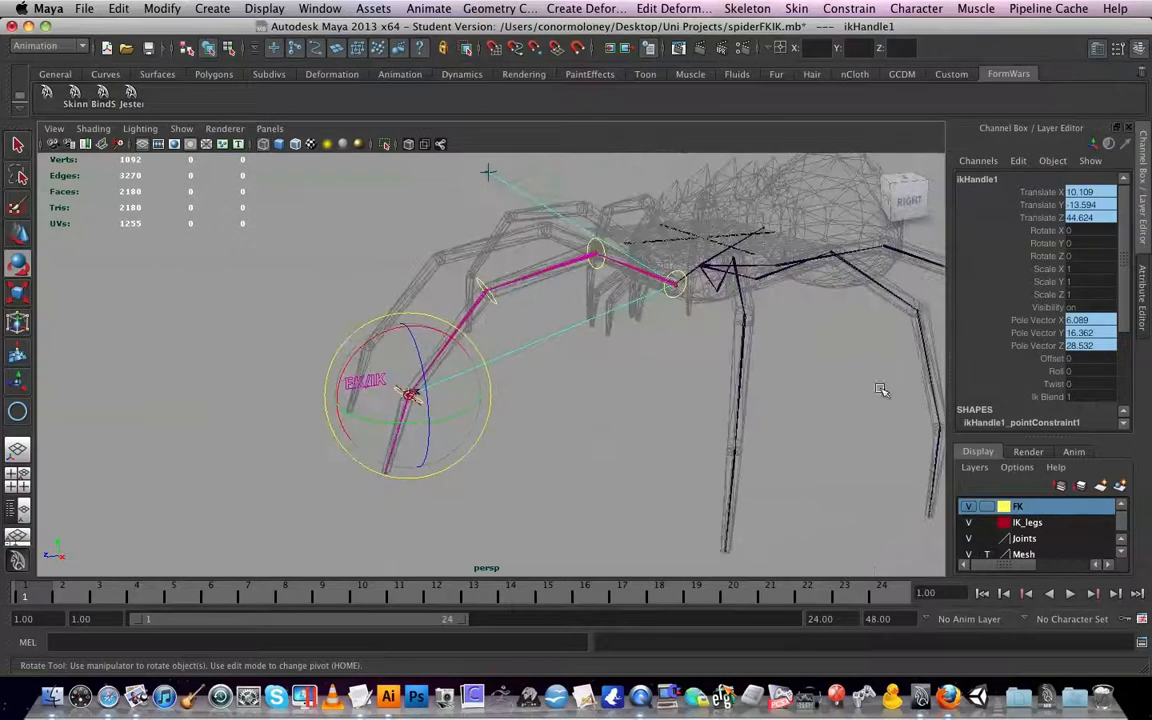
pyautogui.keyDown('alt'); pyautogui.moveTo(527, 296); pyautogui.dragTo(551, 330); pyautogui.keyUp('alt')
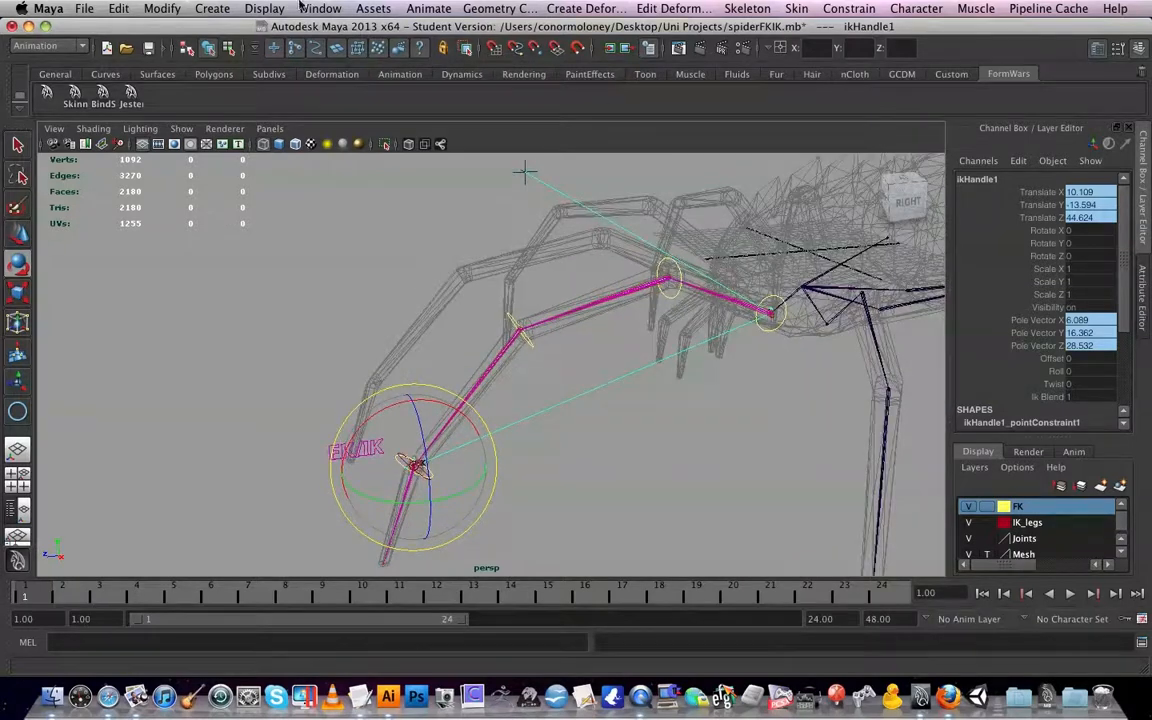
pyautogui.click(264, 8)
pyautogui.moveTo(288, 98)
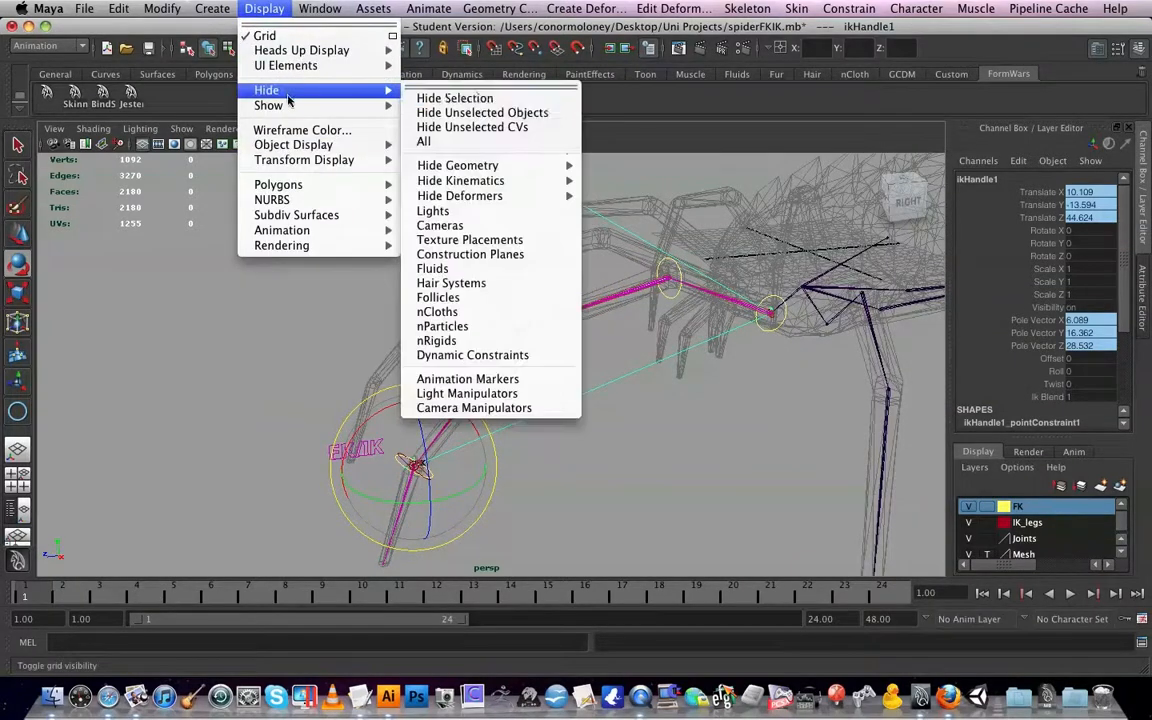
pyautogui.click(455, 98)
pyautogui.keyDown('alt'); pyautogui.moveTo(643, 293); pyautogui.dragTo(717, 323); pyautogui.keyUp('alt')
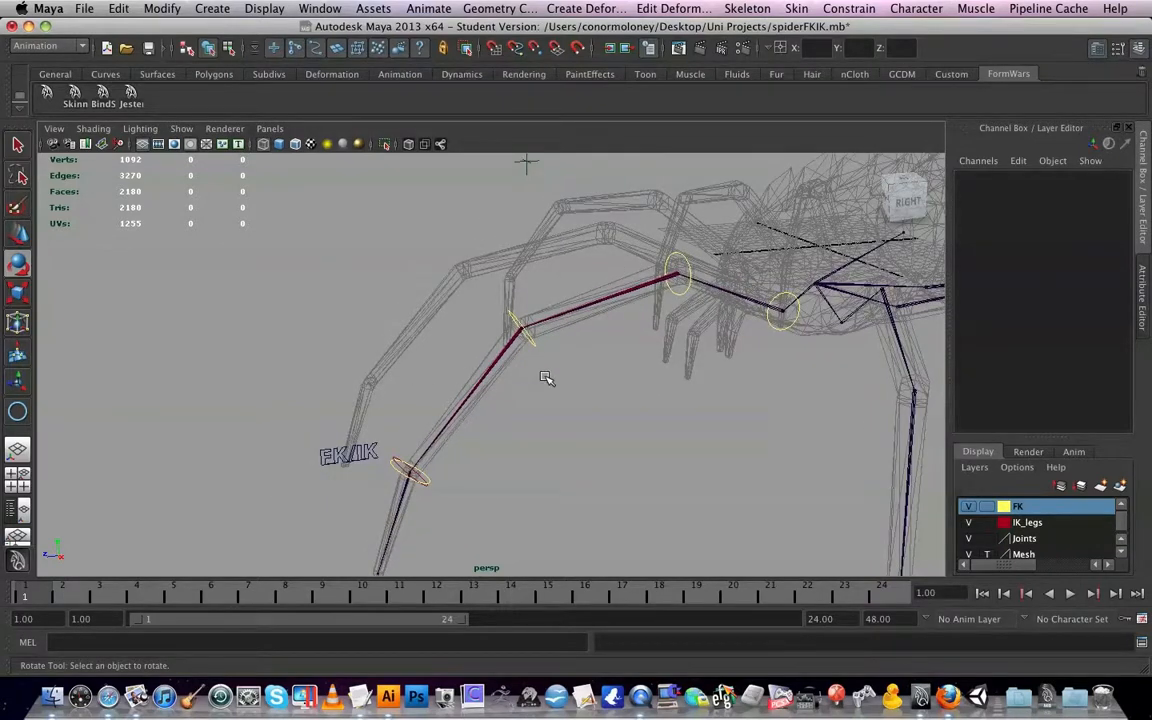
# - Switch to TextEdit and examine the visibility expressions in the Spider FKIKvis document, highlighting the Leg_Aim_IK name
pyautogui.keyDown('alt'); pyautogui.moveTo(660, 308); pyautogui.dragTo(522, 193); pyautogui.keyUp('alt')
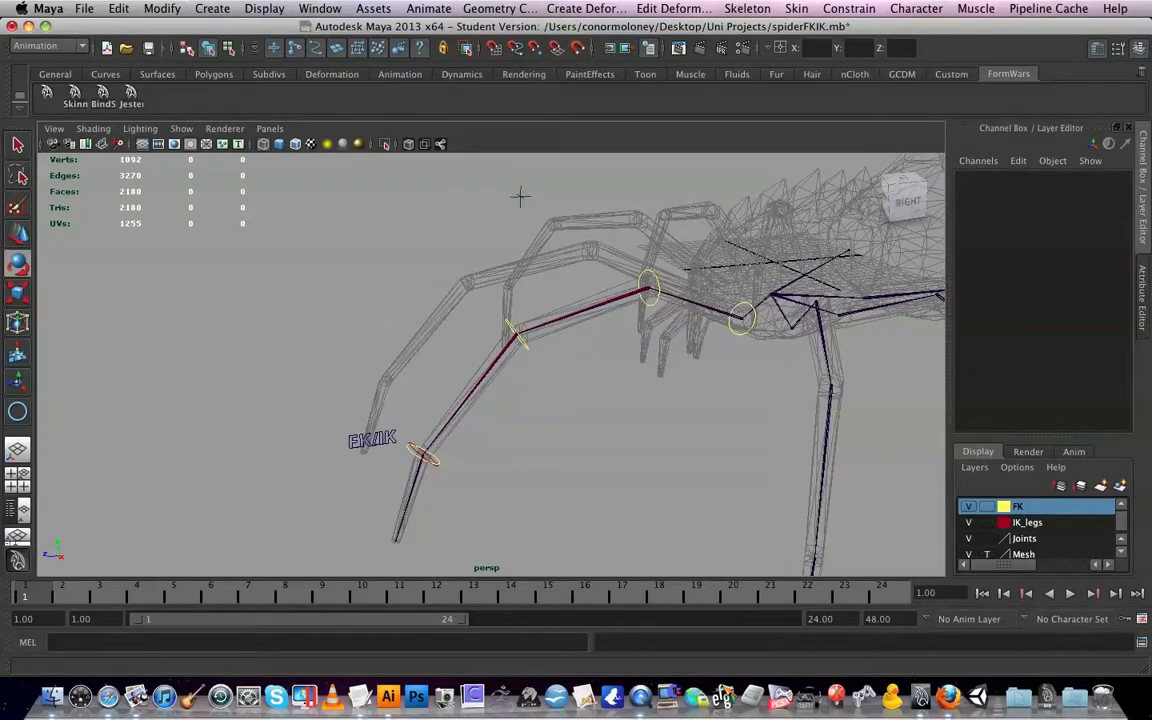
pyautogui.press('super+Tab')
pyautogui.moveTo(640, 280); pyautogui.dragTo(580, 166)
pyautogui.click(906, 312)
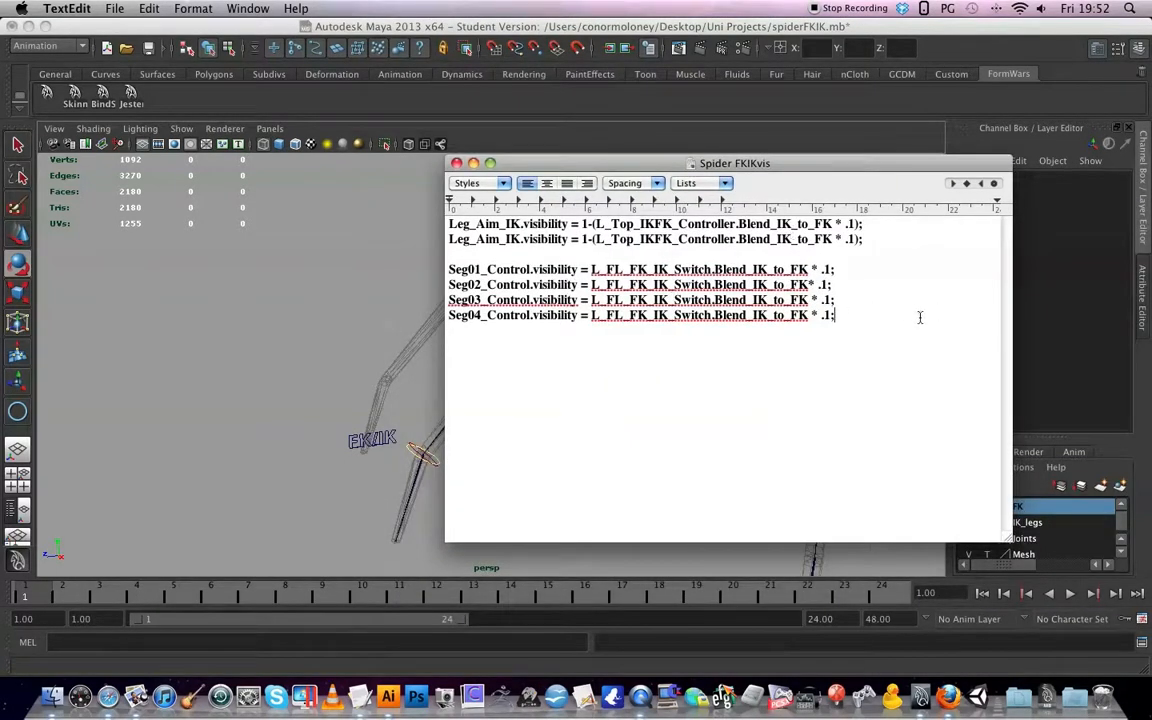
pyautogui.moveTo(838, 315); pyautogui.dragTo(432, 222)
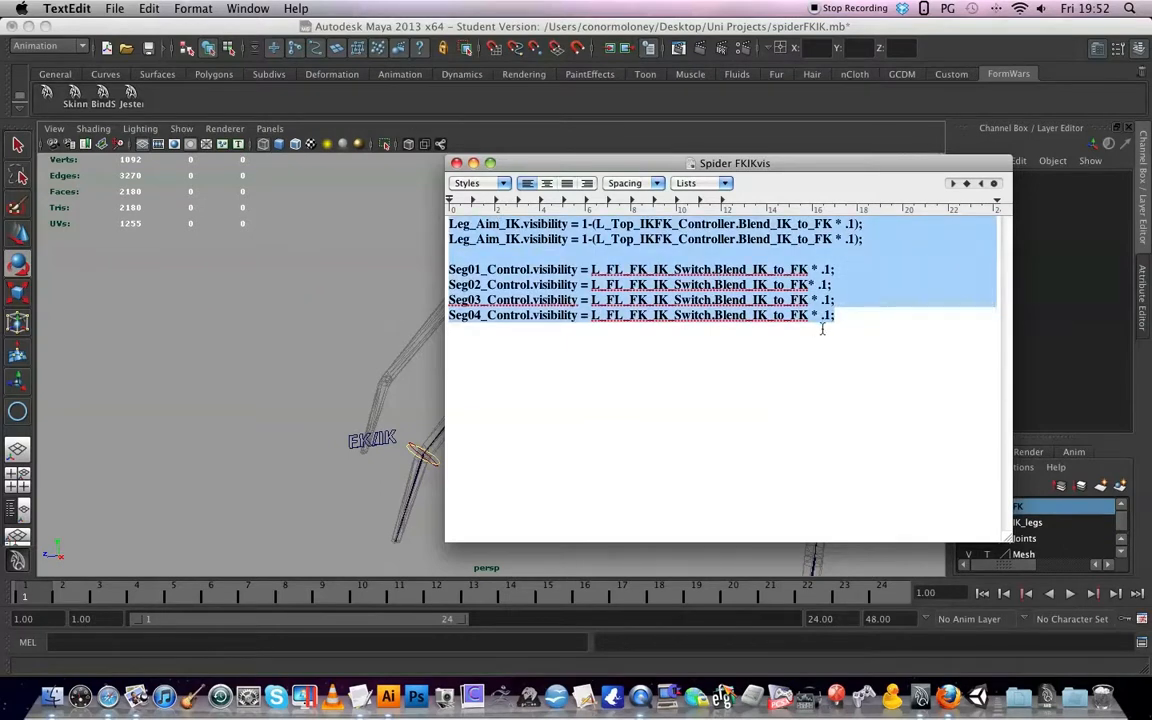
pyautogui.click(735, 398)
pyautogui.moveTo(521, 223); pyautogui.dragTo(397, 230)
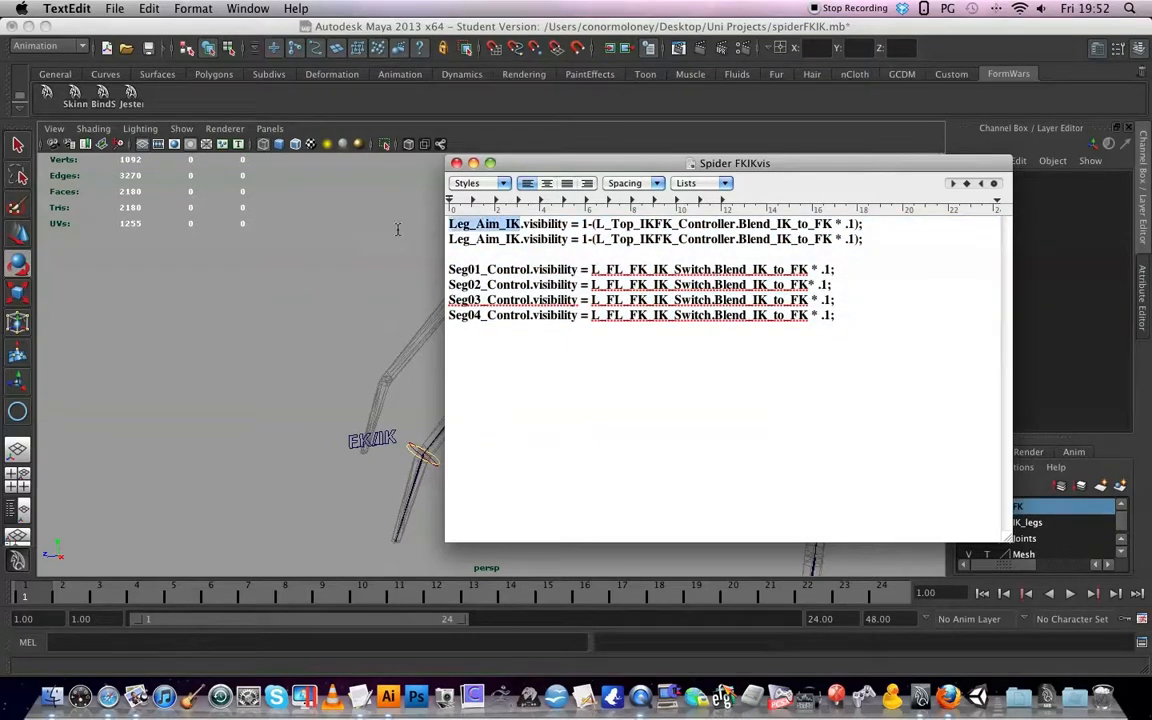
# - Move the text document aside and select the Leg_Aim_IK locator above the front leg in Maya
pyautogui.moveTo(548, 163); pyautogui.dragTo(793, 171)
pyautogui.click(520, 193)
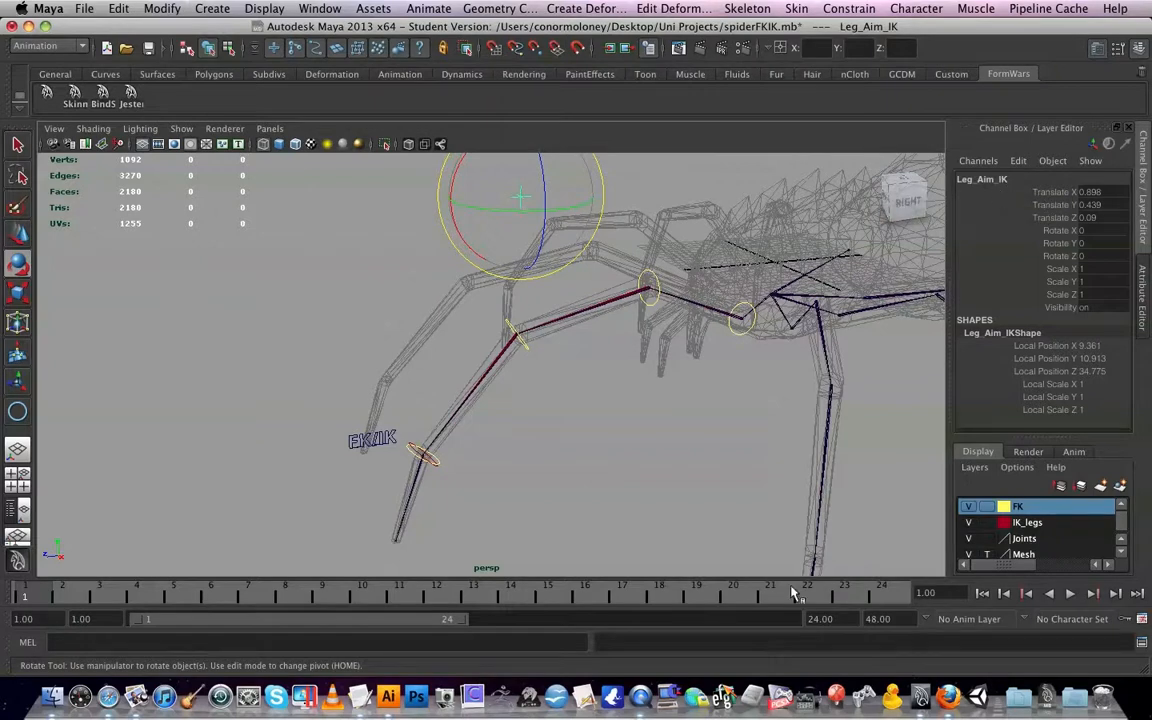
# - Return to the Spider FKIKvis document in TextEdit, place it over the viewport and examine the first Leg_Aim_IK visibility expression
pyautogui.click(362, 702)
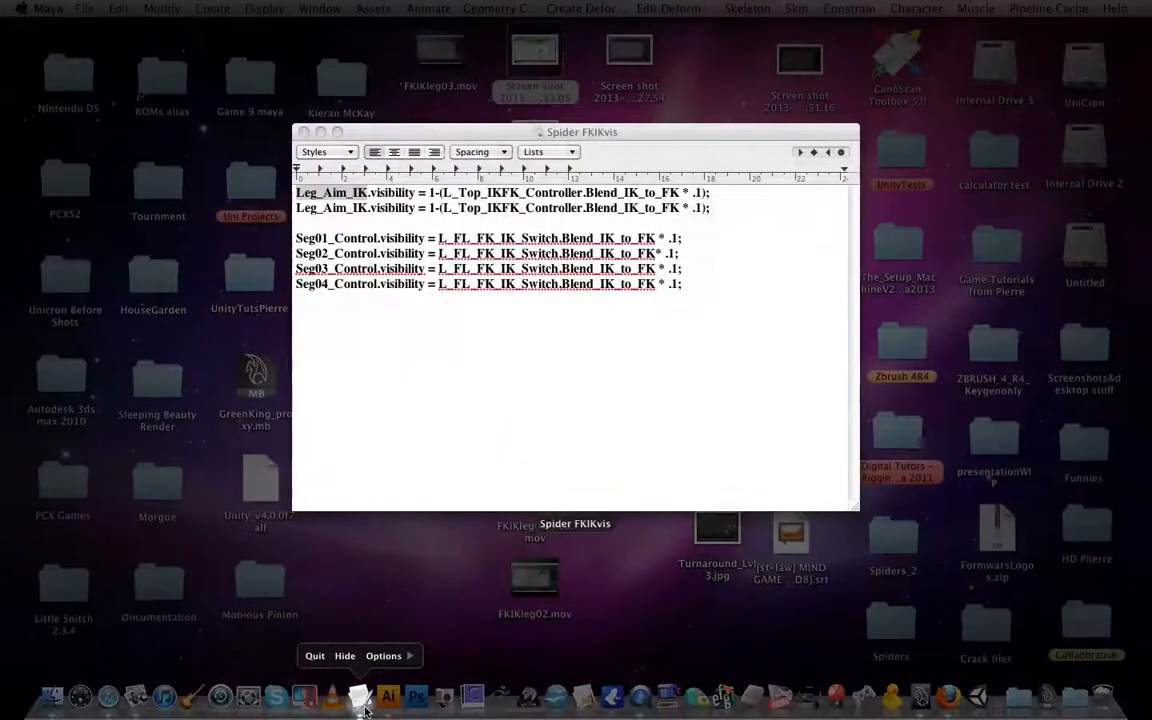
pyautogui.click(362, 702)
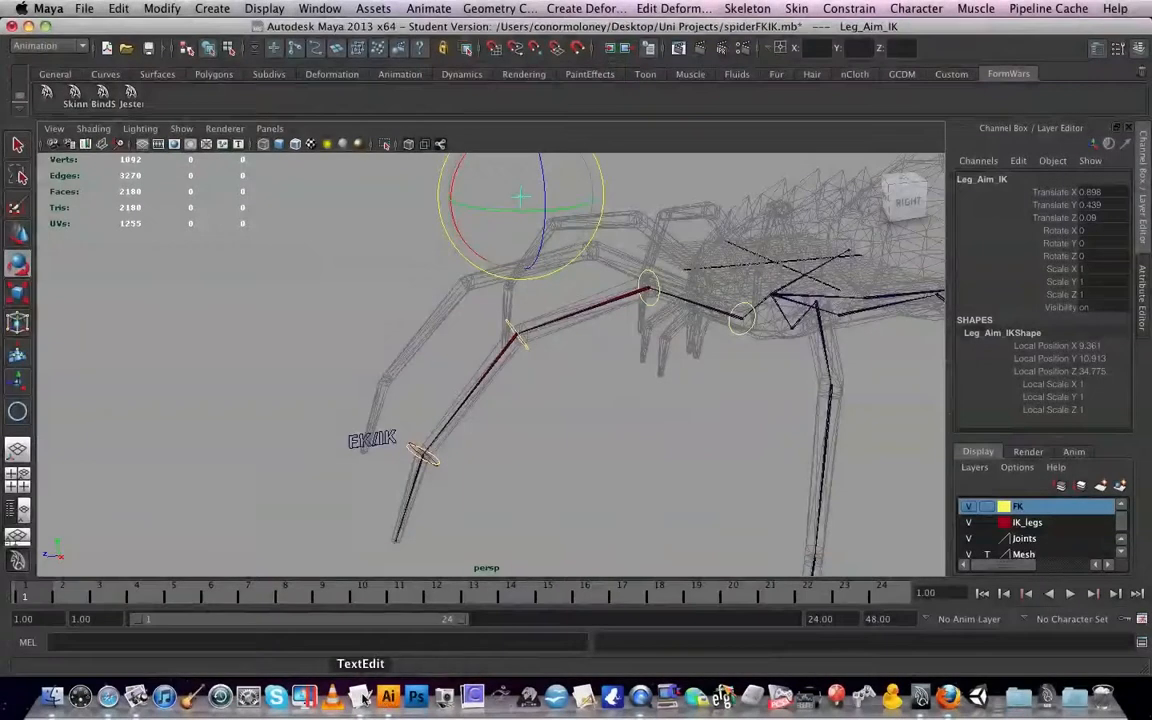
pyautogui.click(362, 702)
pyautogui.moveTo(845, 172); pyautogui.dragTo(593, 263)
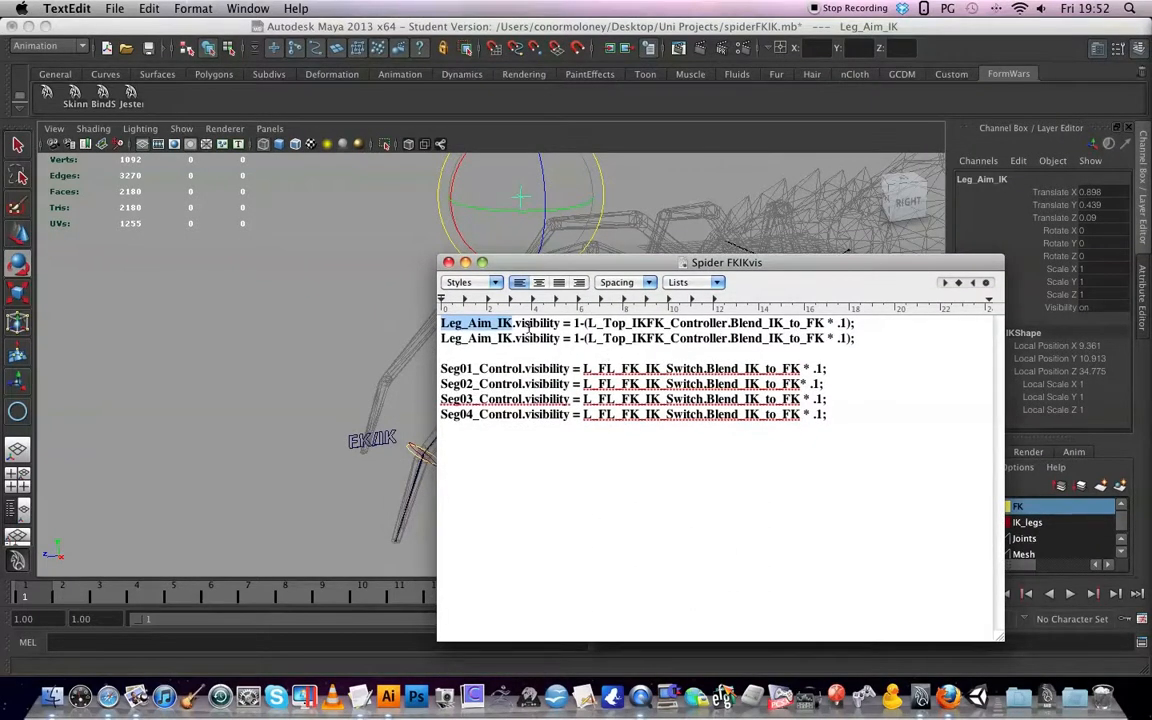
pyautogui.click(515, 324)
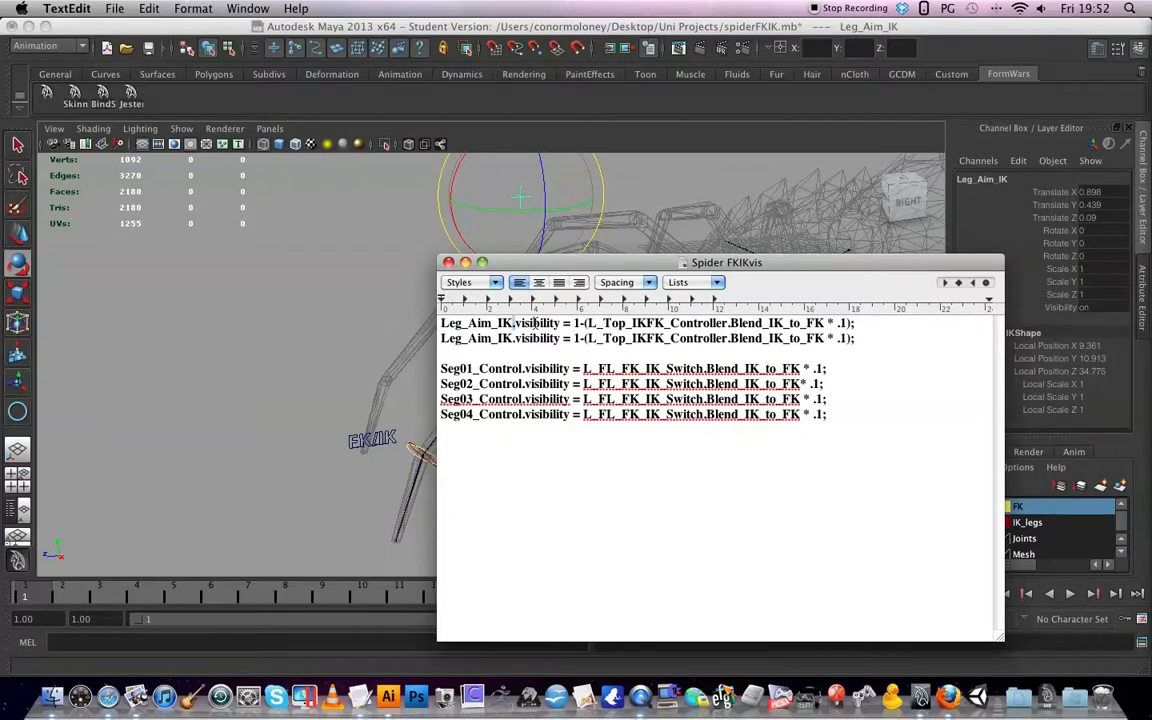
# - Check the Leg_Aim_IK locator's Visibility attribute in Maya, and examine the L_Top_IKFK_Controller name in TextEdit's first expression
pyautogui.click(1077, 309)
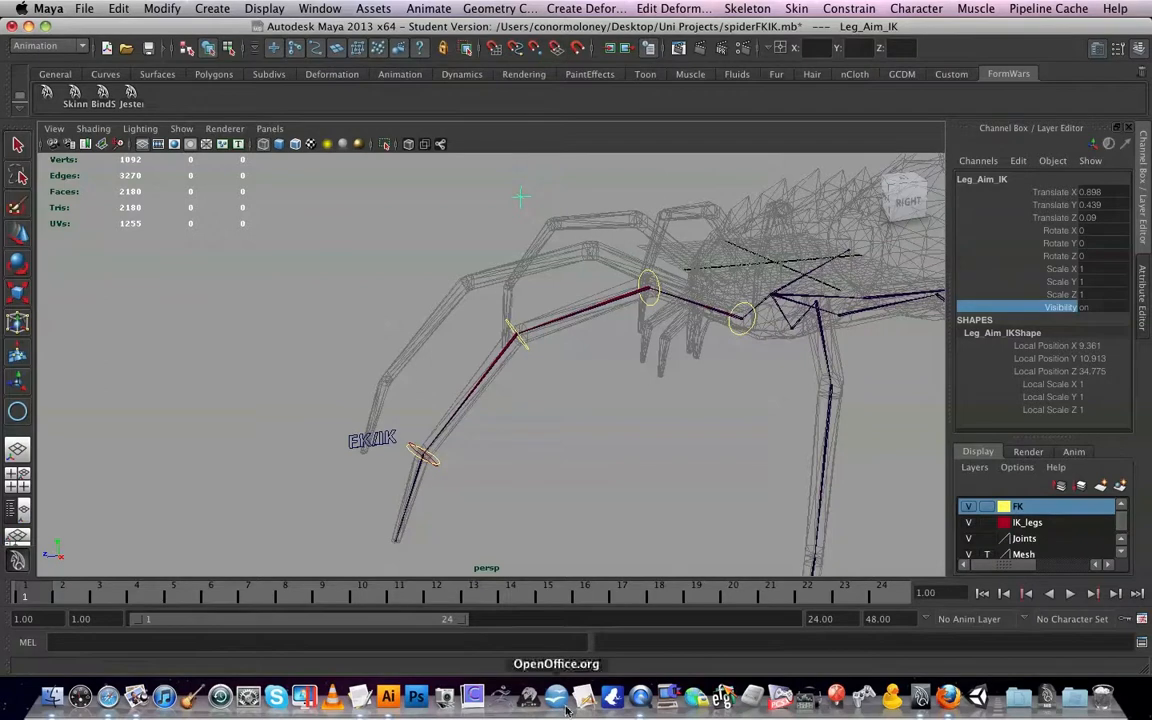
pyautogui.click(360, 697)
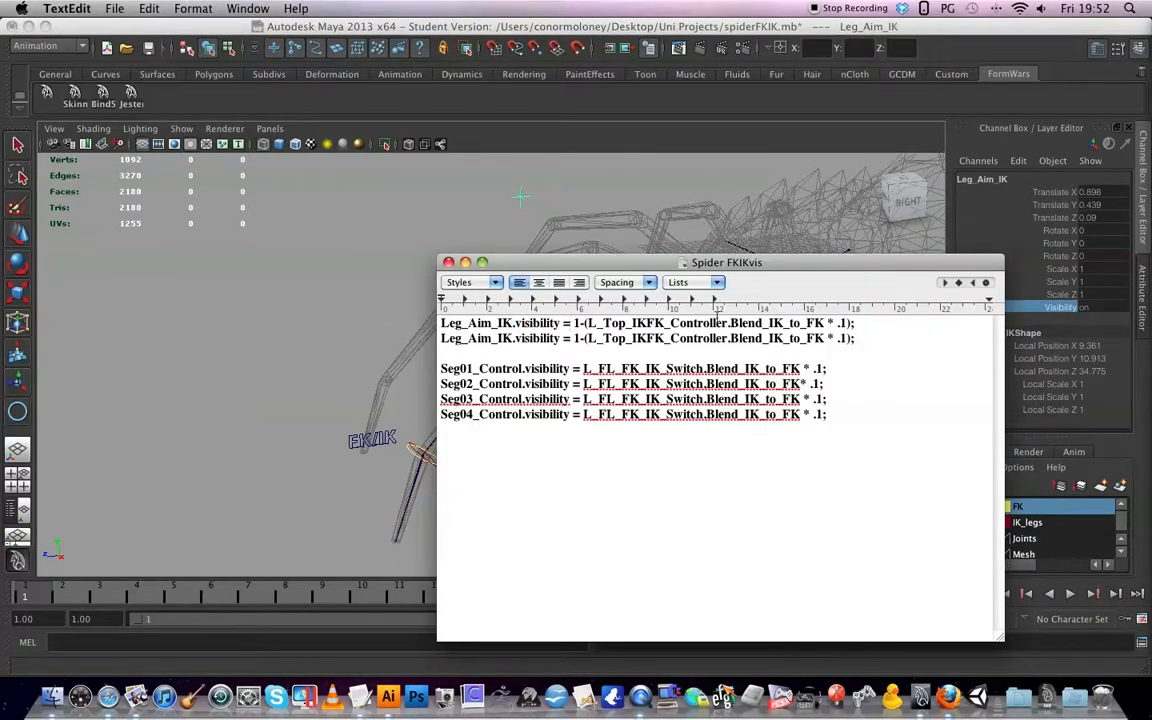
pyautogui.moveTo(780, 264); pyautogui.dragTo(850, 232)
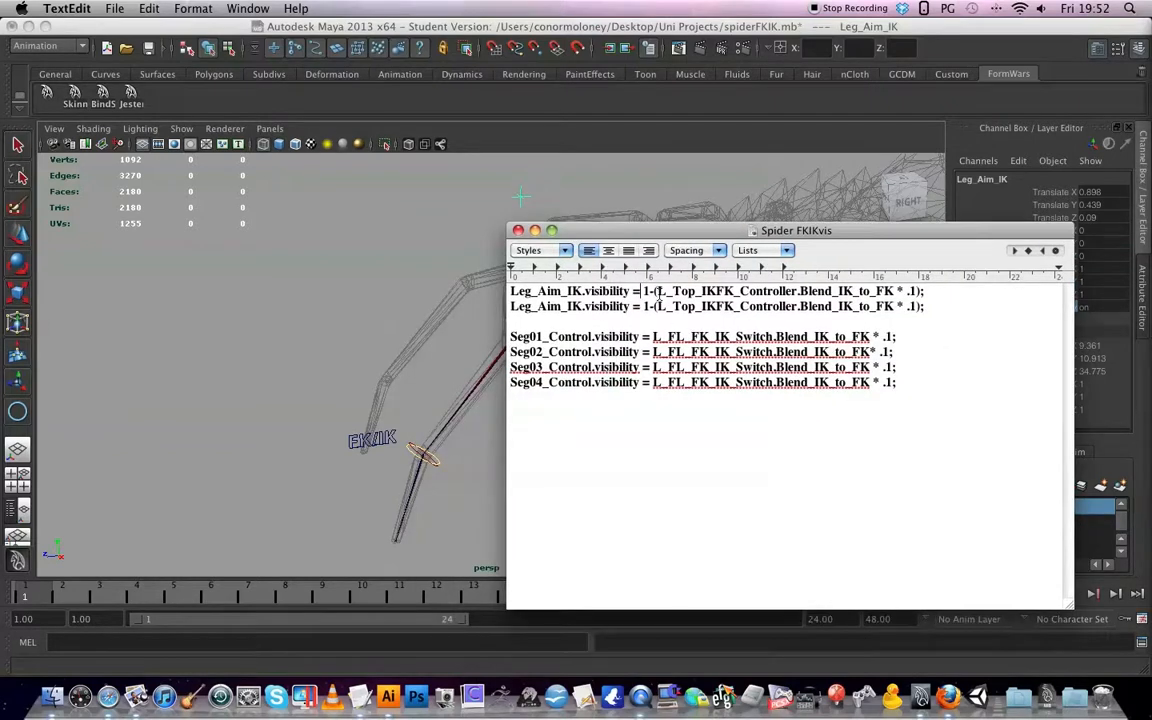
pyautogui.moveTo(657, 291); pyautogui.dragTo(797, 291)
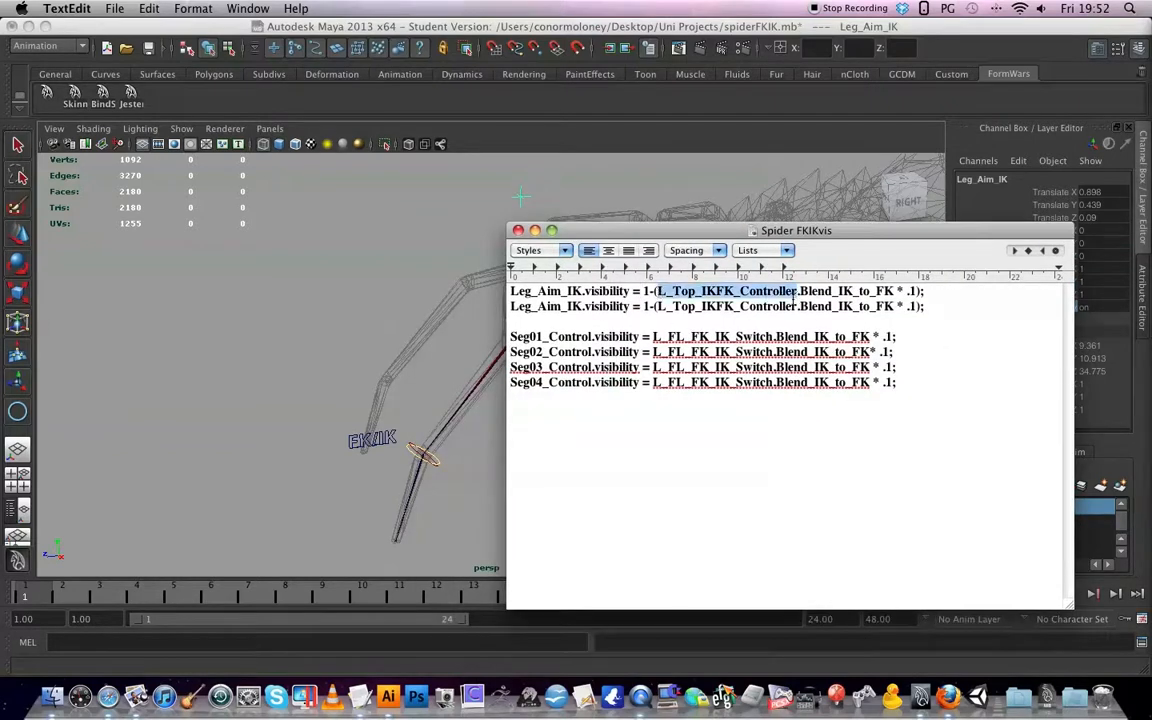
# - Select the FK/IK switch curve in Maya and bring back the TextEdit document, placed so the curve's attribute names stay readable
pyautogui.click(385, 441)
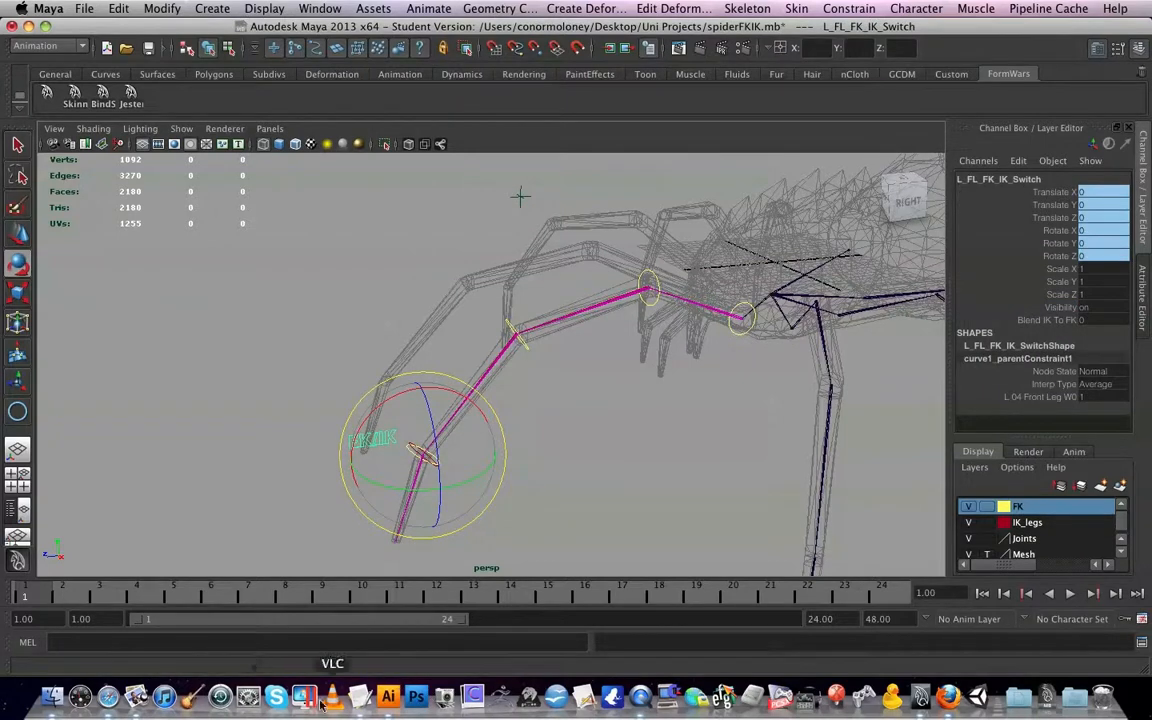
pyautogui.click(360, 696)
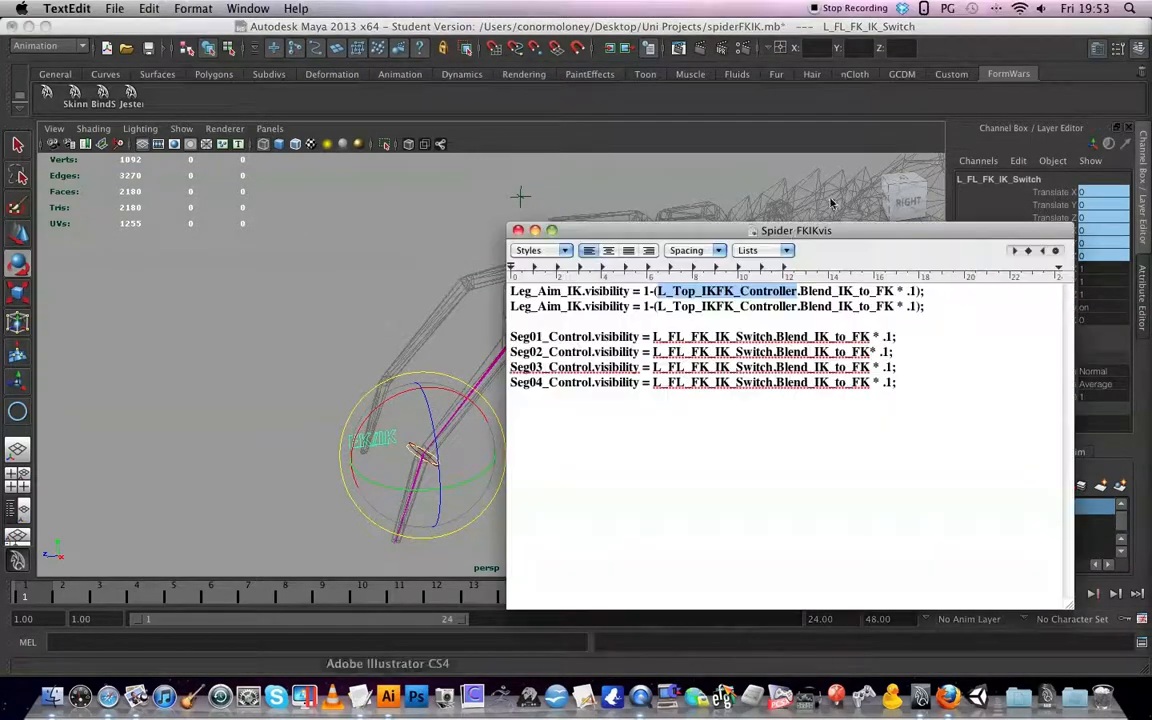
pyautogui.click(799, 291)
pyautogui.moveTo(939, 233); pyautogui.dragTo(829, 227)
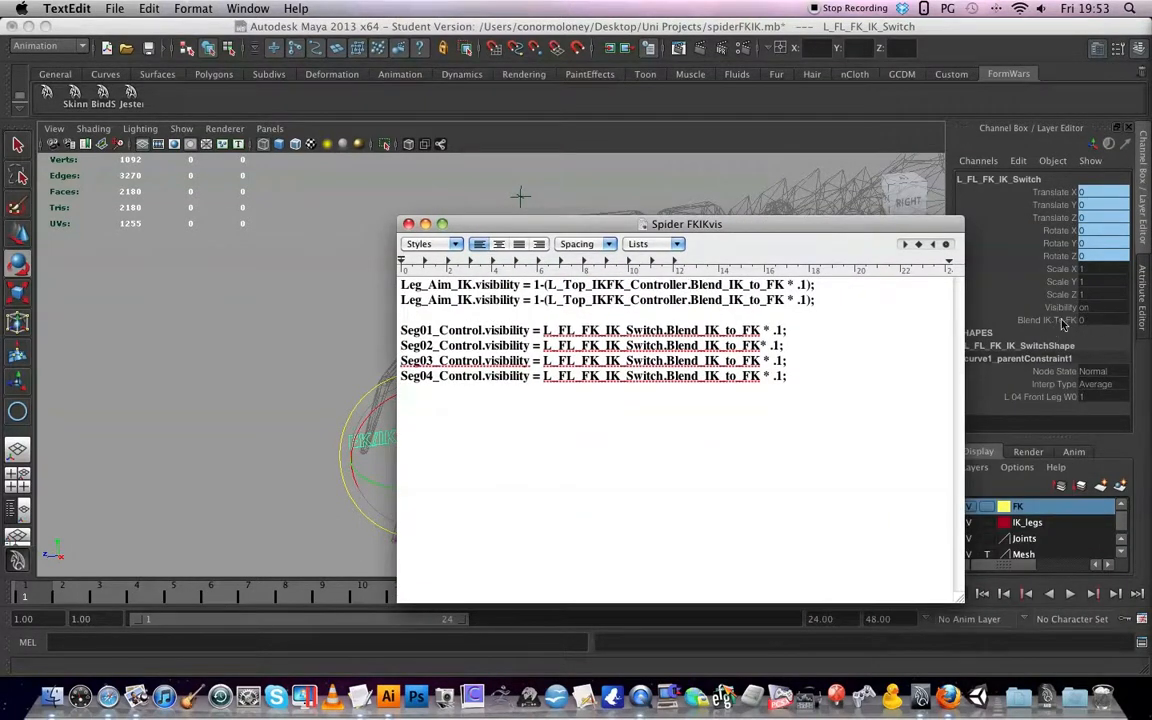
# - Examine the Blend_IK_to_FK attribute and bracketed term in the first Leg_Aim_IK expression, and the Seg01_Control visibility expression
pyautogui.moveTo(690, 285); pyautogui.dragTo(784, 285)
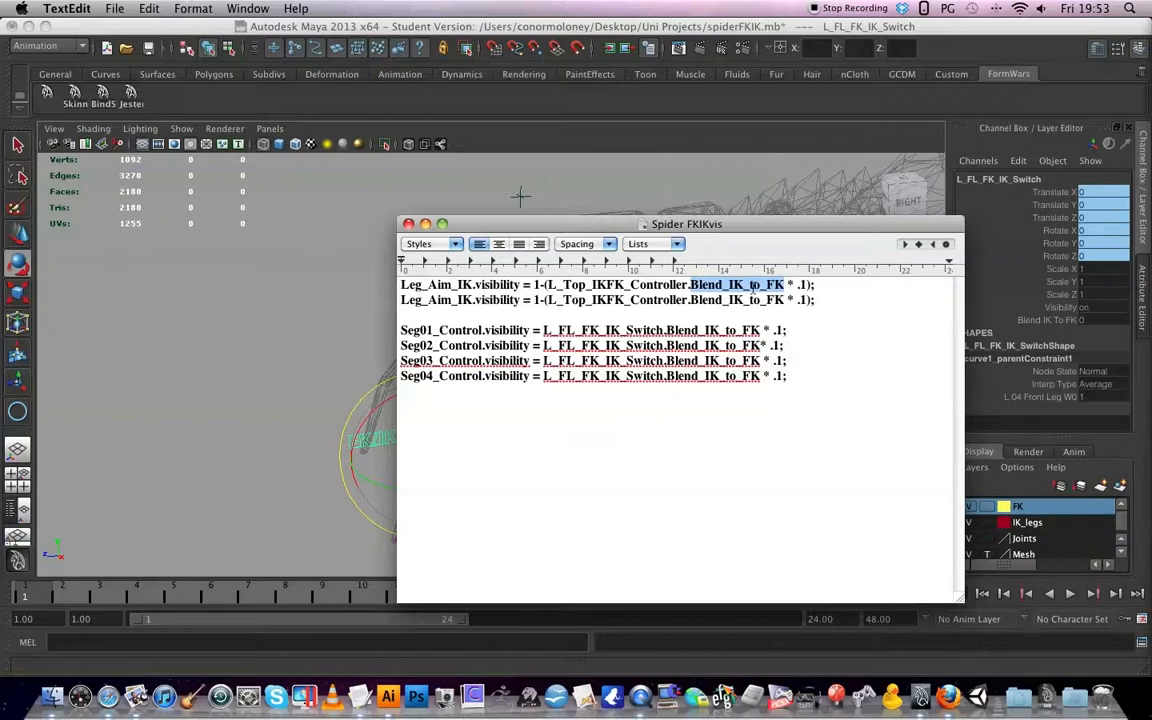
pyautogui.moveTo(806, 284); pyautogui.dragTo(548, 285)
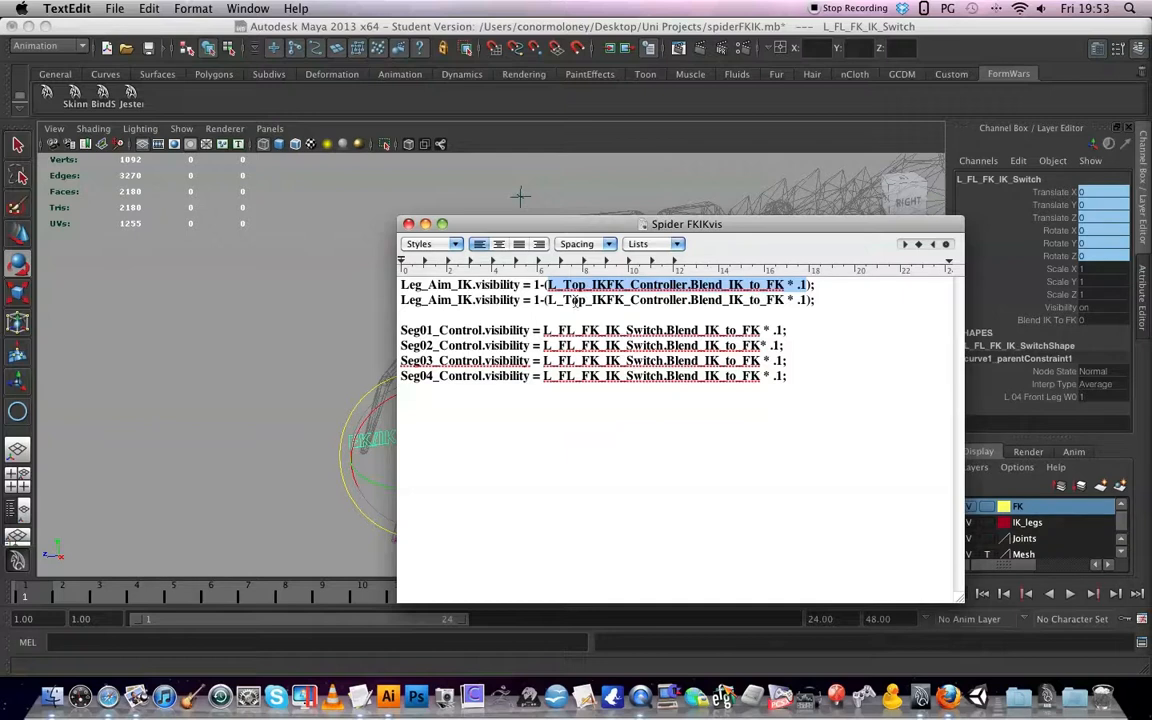
pyautogui.moveTo(502, 331); pyautogui.dragTo(788, 329)
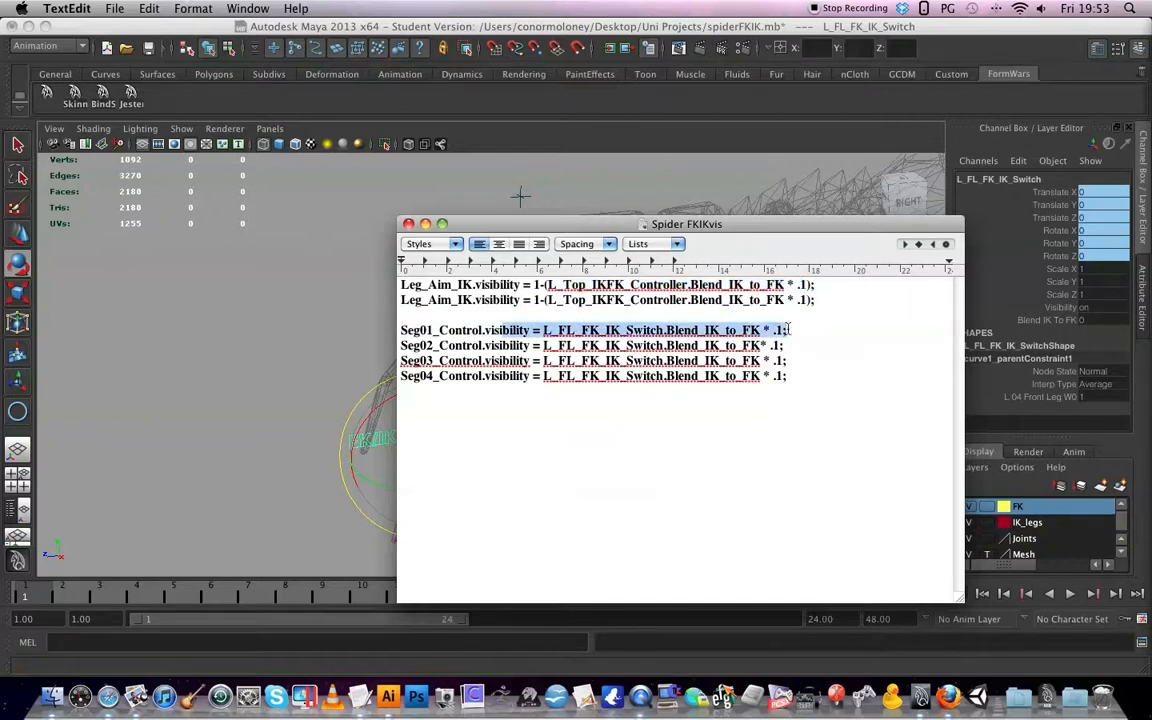
# - Move the text document aside, and turn the L_FL_FK_IK_Switch control's visibility off and back on in Maya
pyautogui.moveTo(897, 230); pyautogui.dragTo(1151, 335)
pyautogui.click(733, 470)
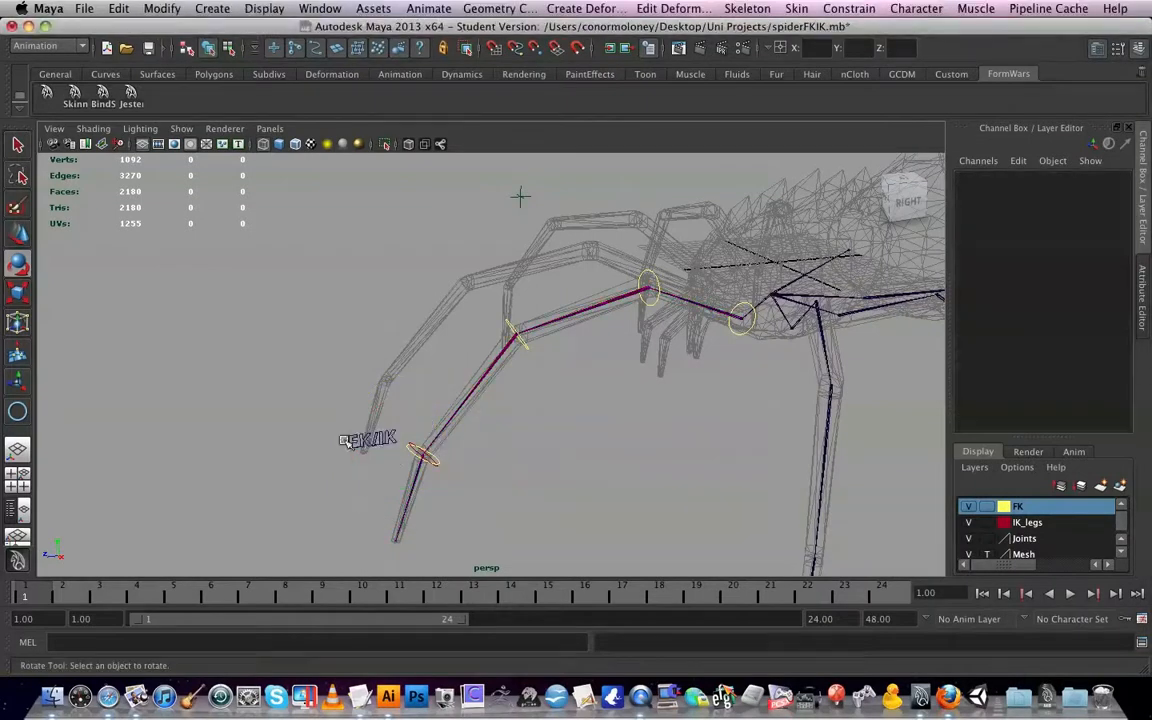
pyautogui.click(376, 438)
pyautogui.click(1100, 307)
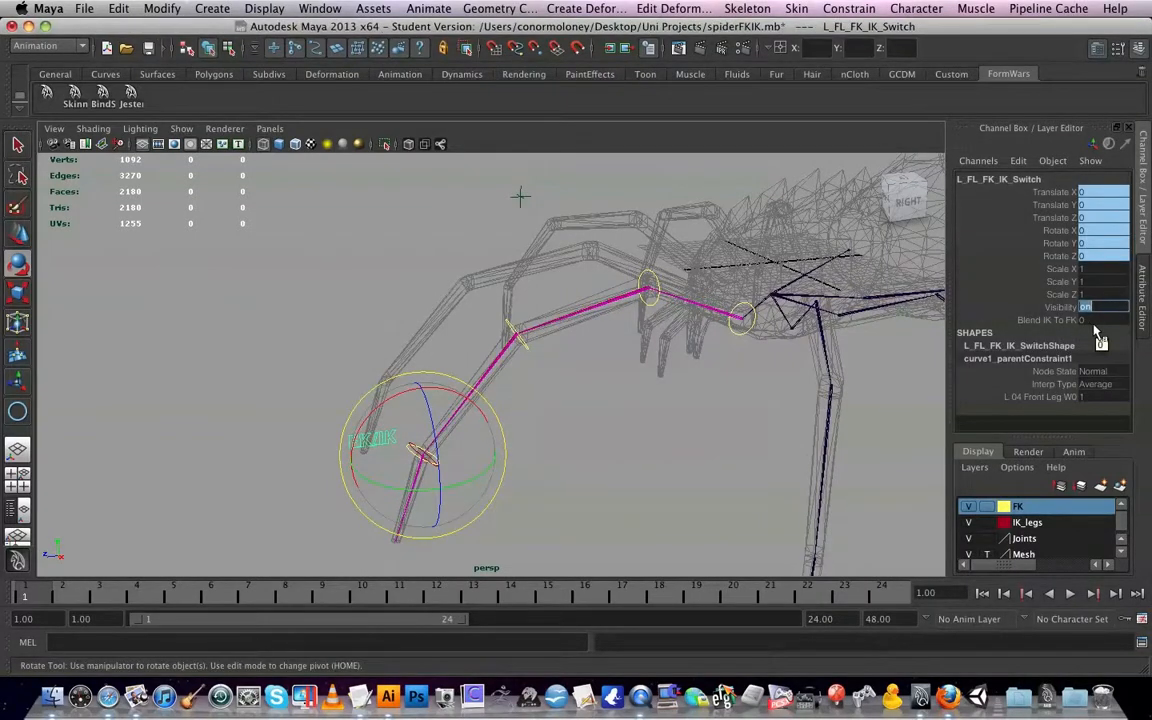
pyautogui.press('Return')
pyautogui.press('Return')
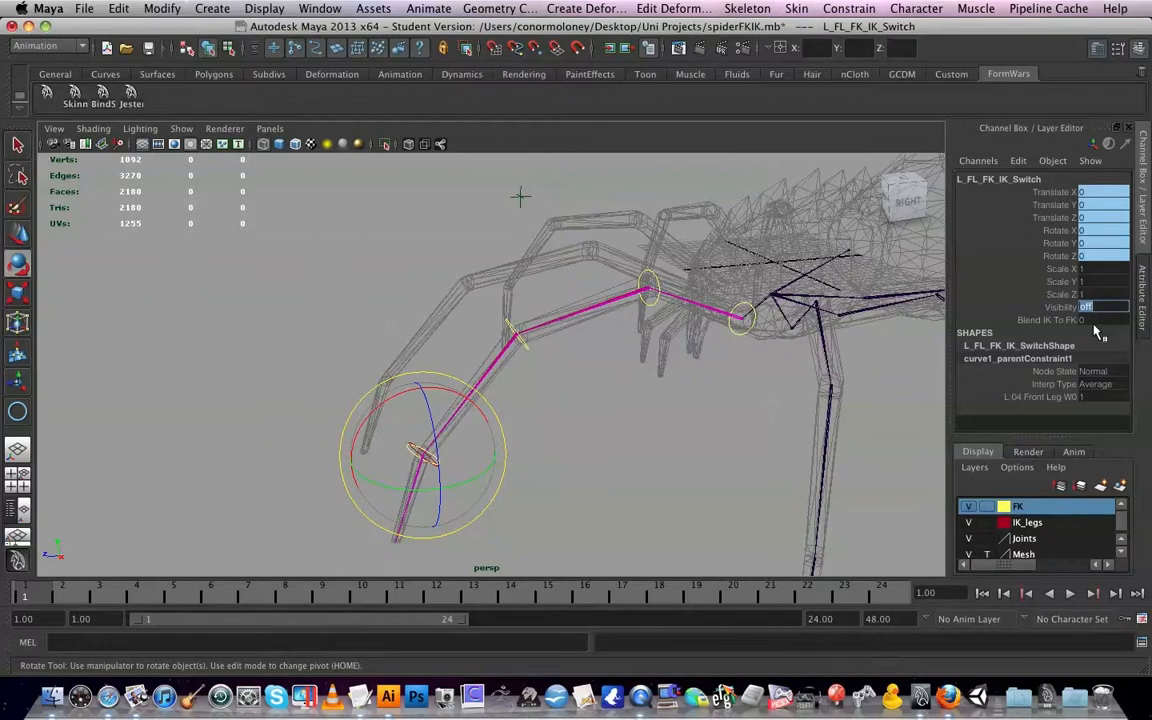
pyautogui.press('Return')
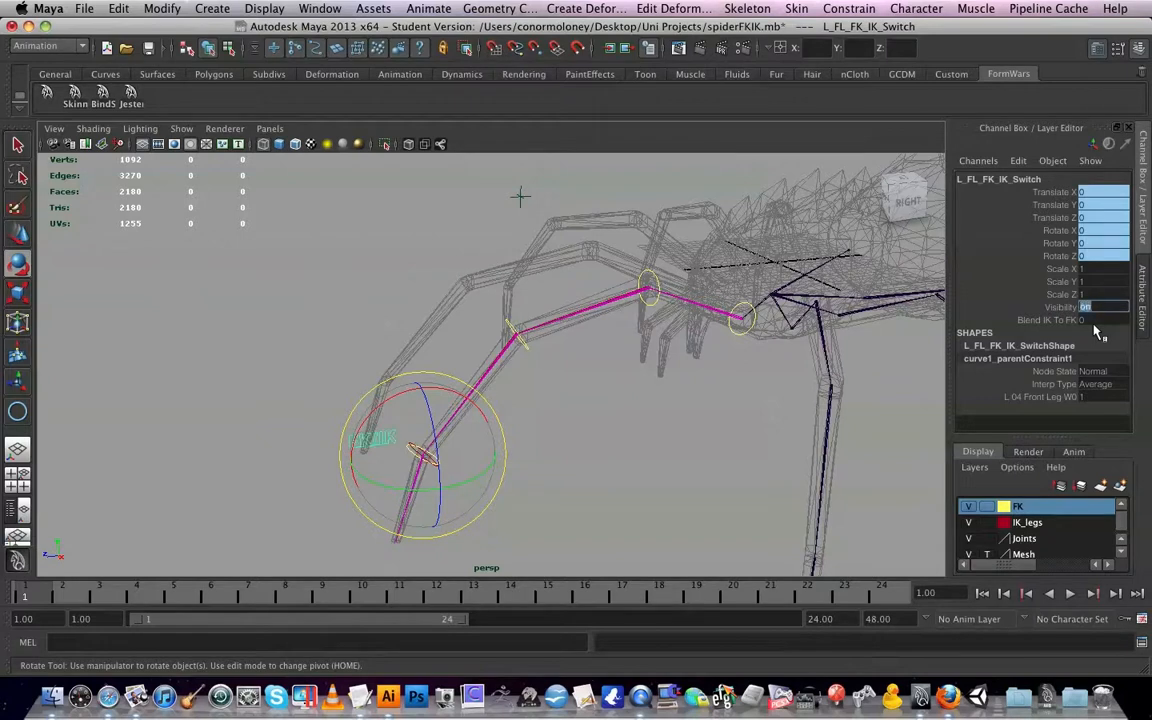
# - Return to the TextEdit document and examine the L_FL_FK_IK_Switch.Blend_IK_to_FK term and the Seg01 to Seg04 control names
pyautogui.press('super+Tab')
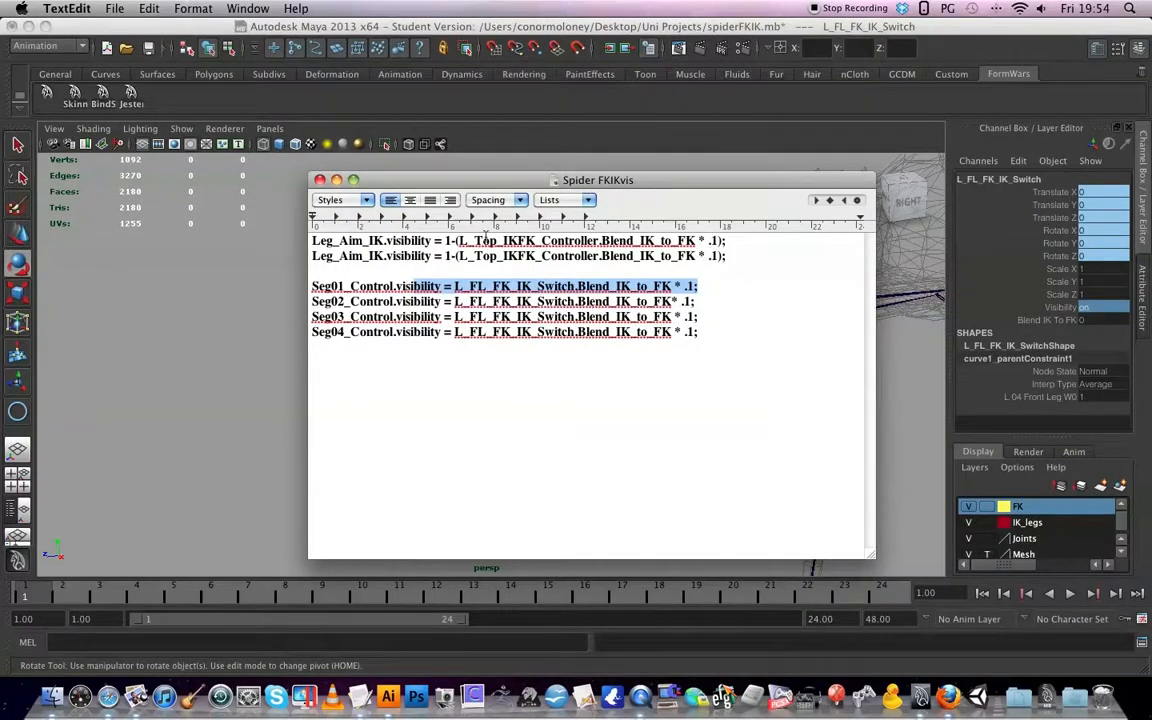
pyautogui.click(555, 390)
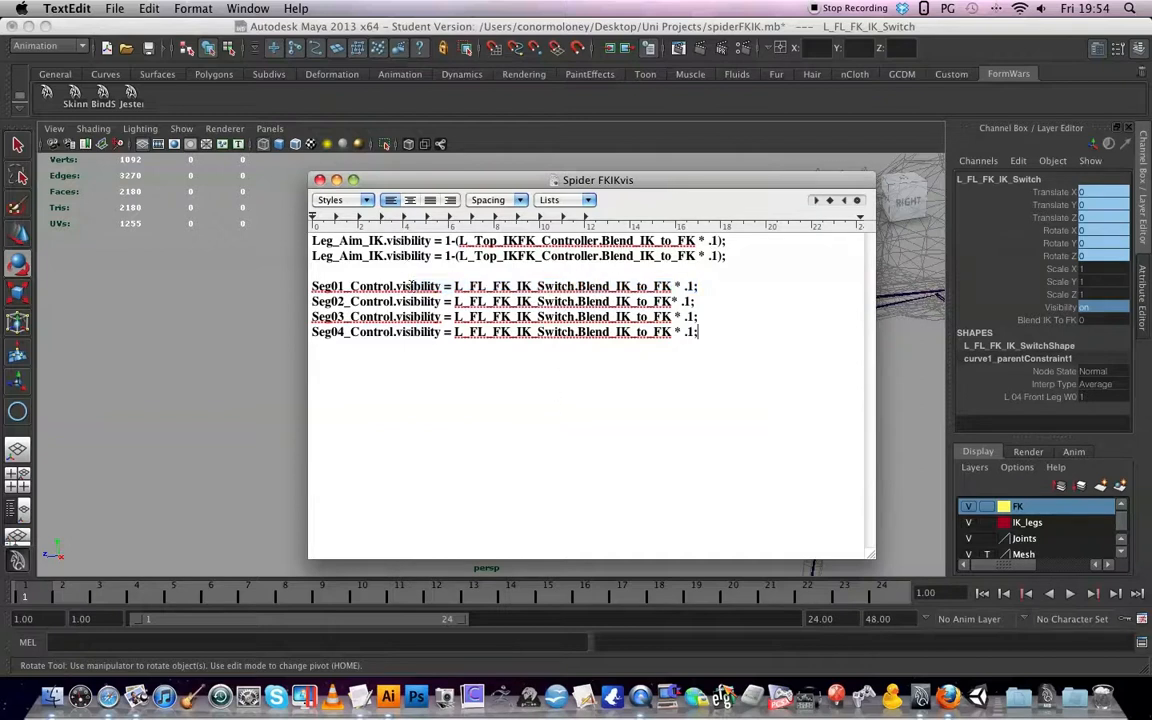
pyautogui.moveTo(454, 286); pyautogui.dragTo(675, 297)
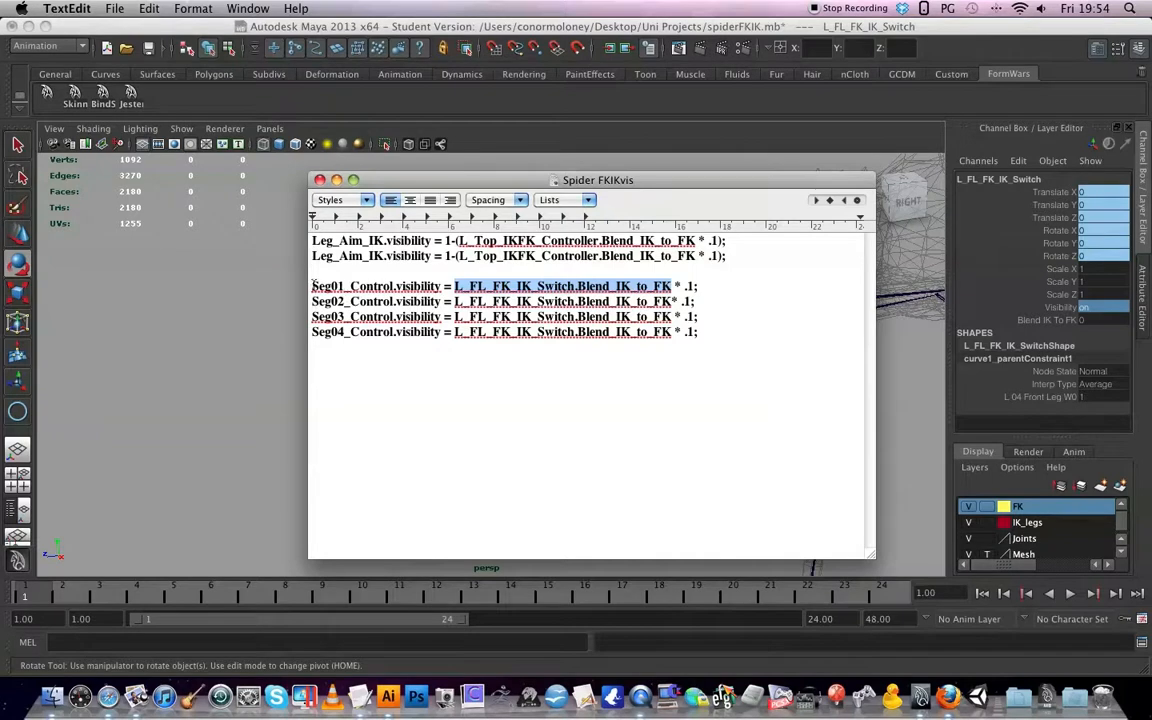
pyautogui.moveTo(312, 286); pyautogui.dragTo(398, 333)
# - Minimize the text document and select the Seg02, Seg03, Seg04 and Seg01 FK controls in turn to check their names
pyautogui.click(336, 180)
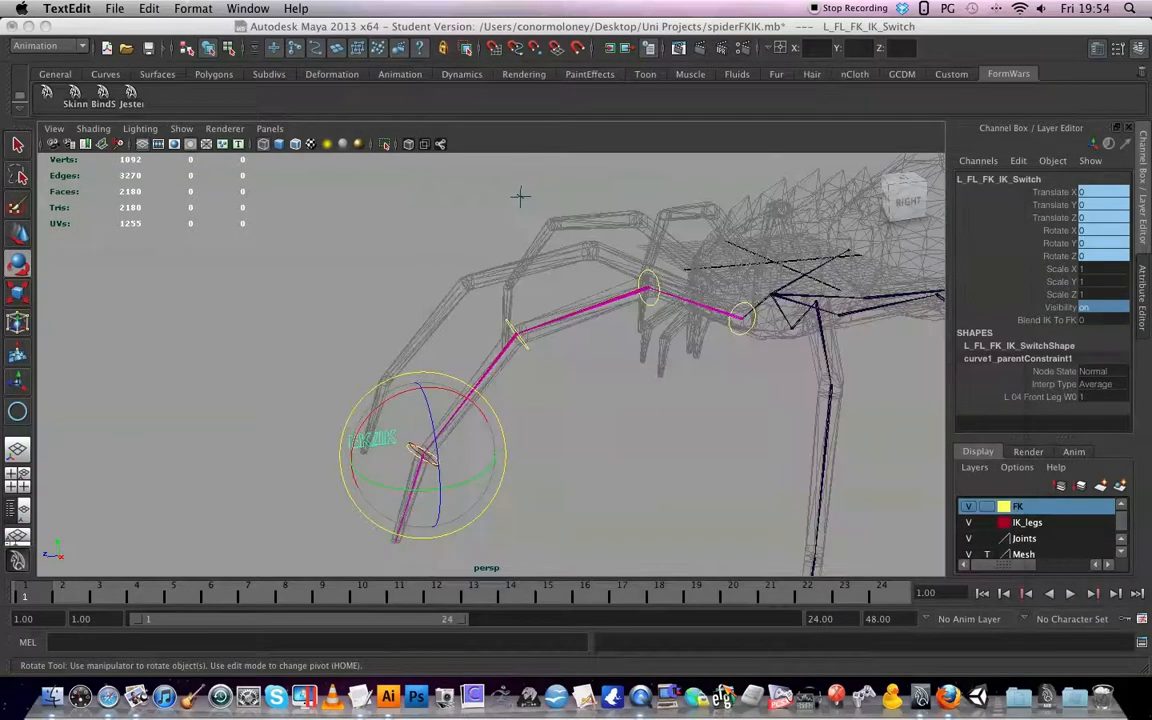
pyautogui.click(657, 283)
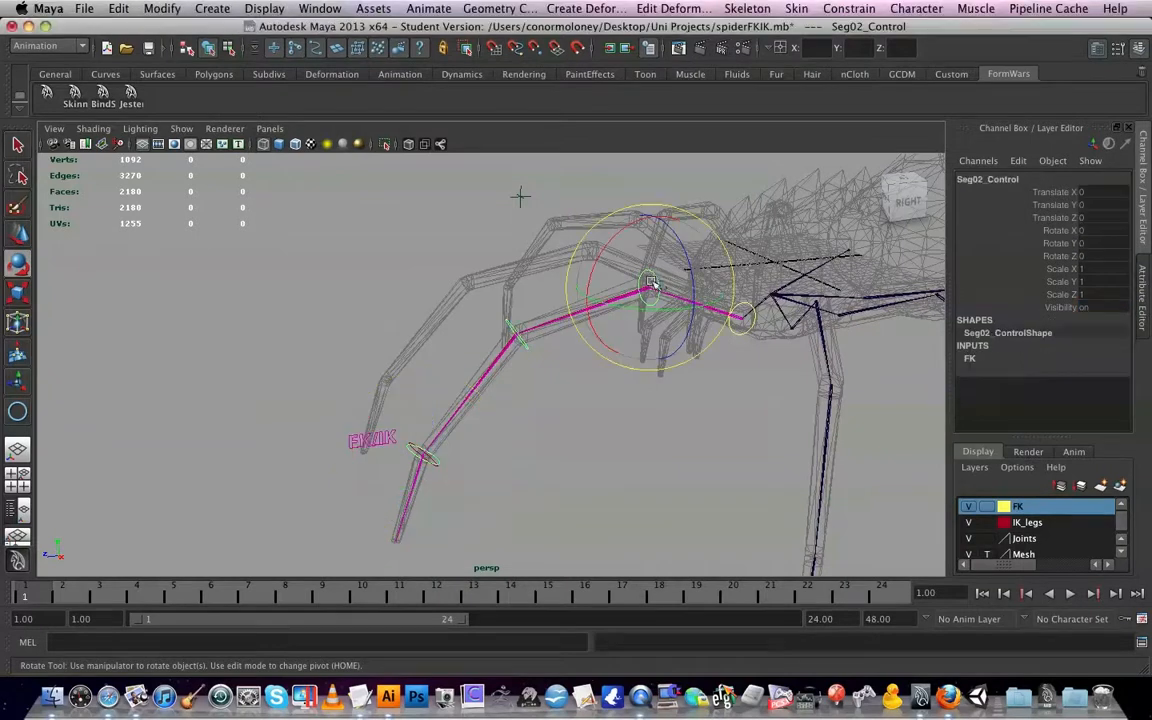
pyautogui.click(512, 325)
pyautogui.click(420, 452)
pyautogui.click(750, 315)
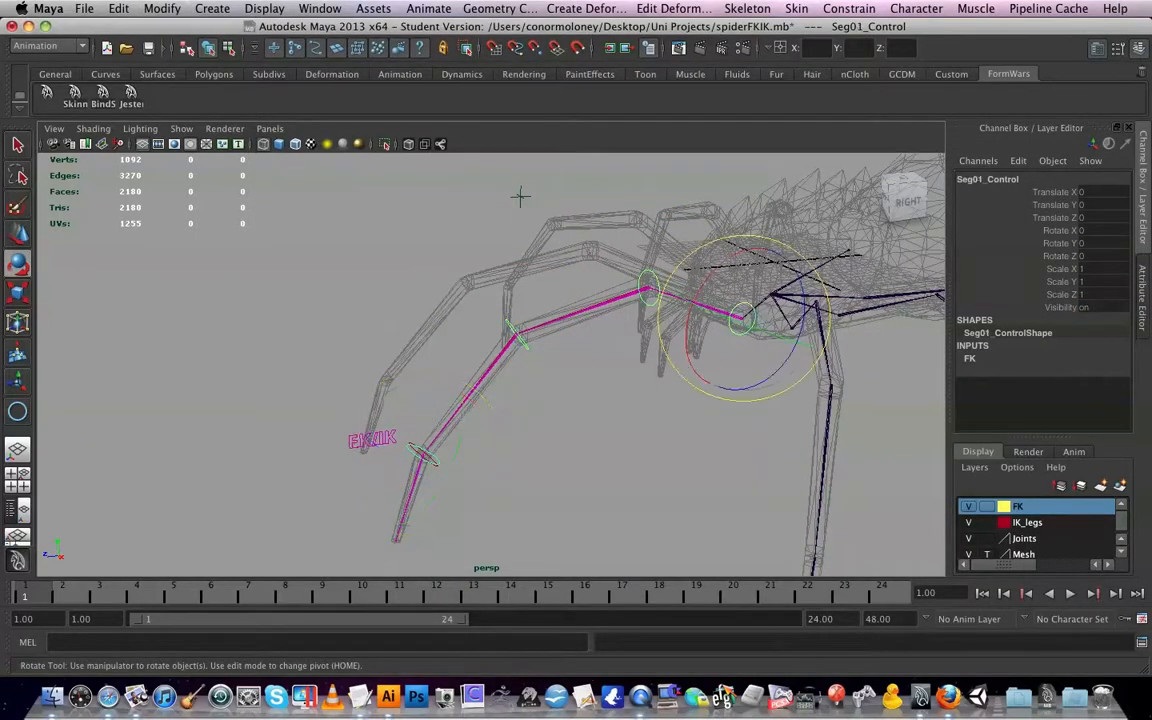
# - Move the text document aside, check the name of the FK control at the lower leg joint, and clear the selection
pyautogui.press('super+Tab')
pyautogui.moveTo(1068, 168); pyautogui.dragTo(1150, 165)
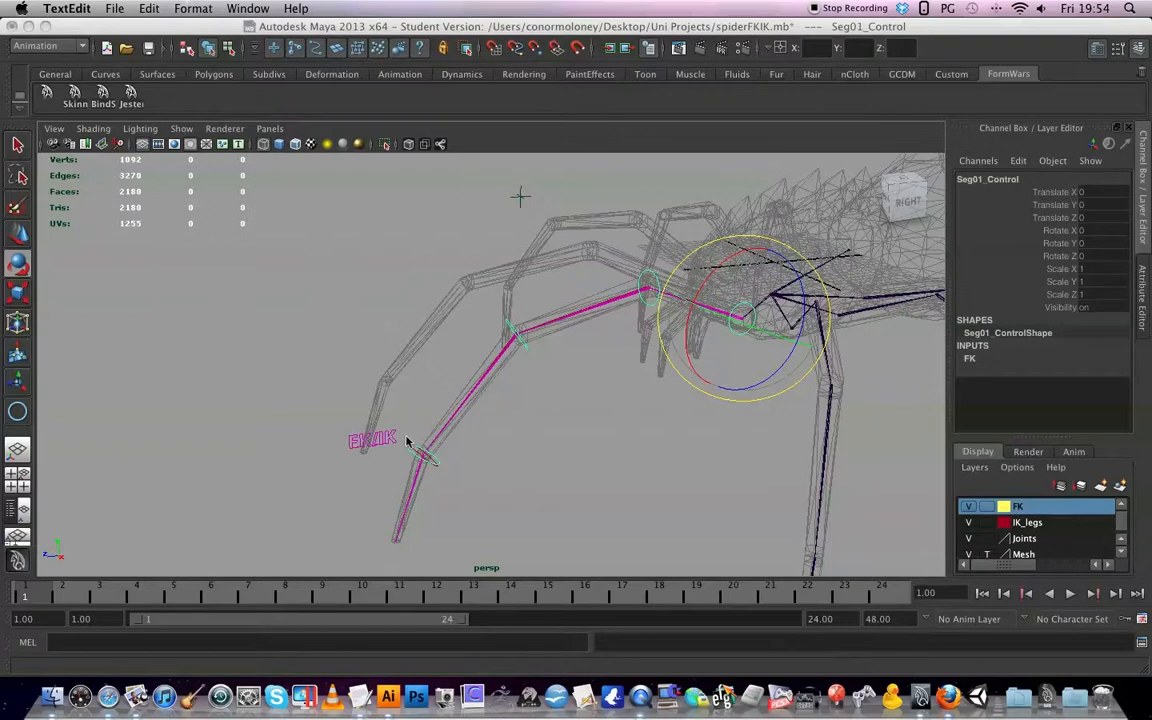
pyautogui.click(470, 483)
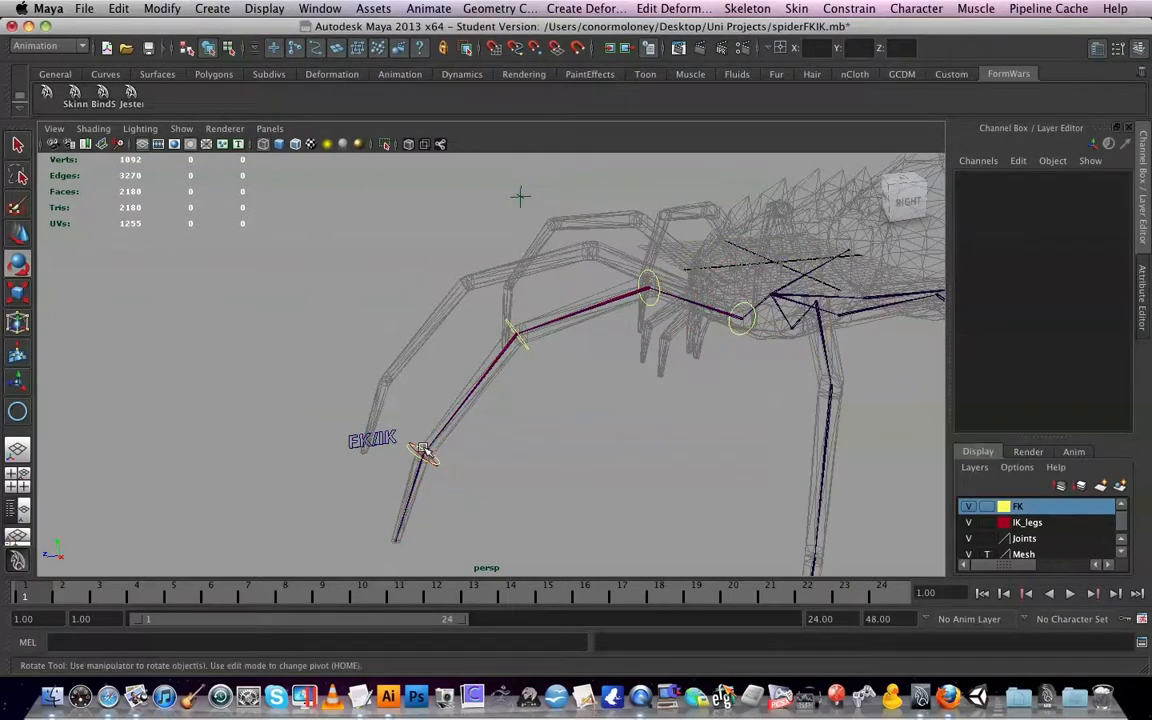
pyautogui.click(422, 452)
pyautogui.click(478, 483)
pyautogui.click(420, 450)
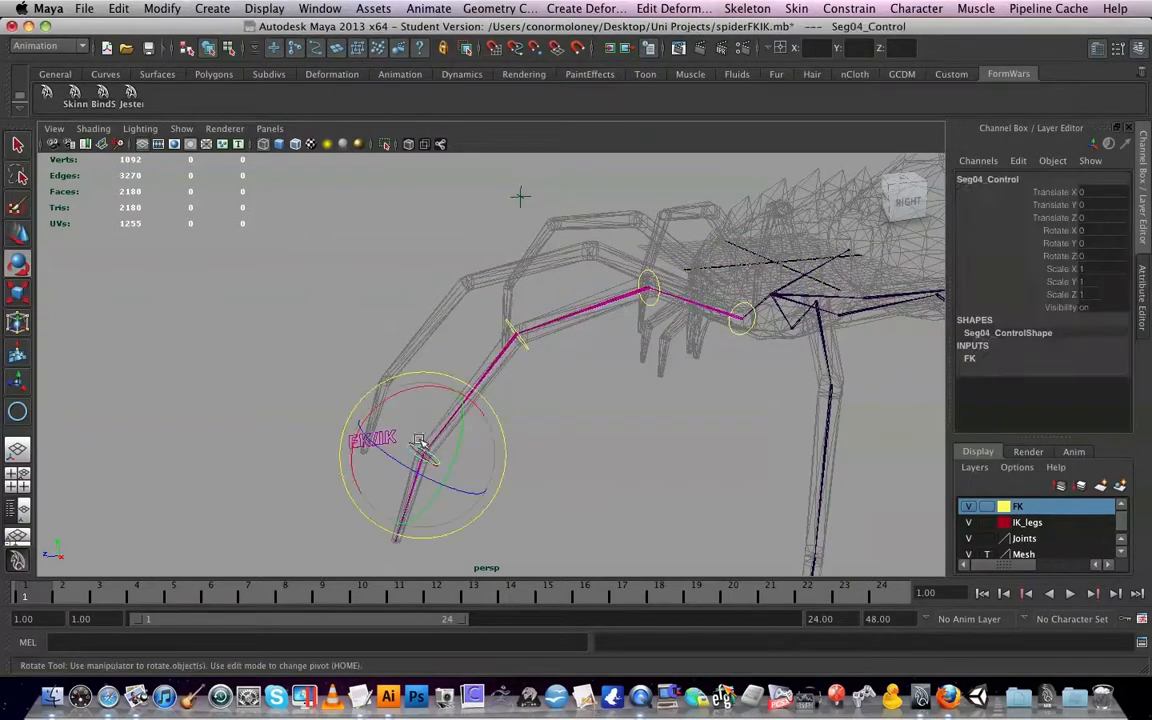
pyautogui.click(568, 470)
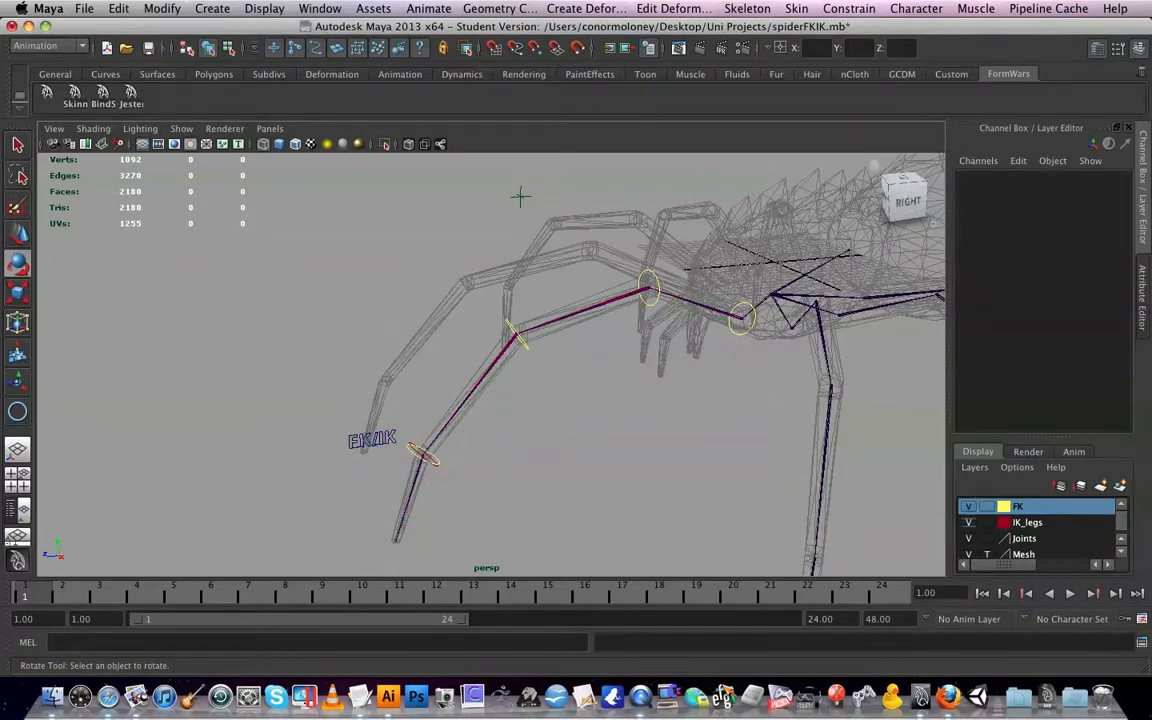
# - Copy all the Leg_Aim_IK and Seg01 to Seg04 visibility expressions from the Spider FKIKvis document in TextEdit
pyautogui.press('super+Tab')
pyautogui.moveTo(404, 194); pyautogui.dragTo(651, 162)
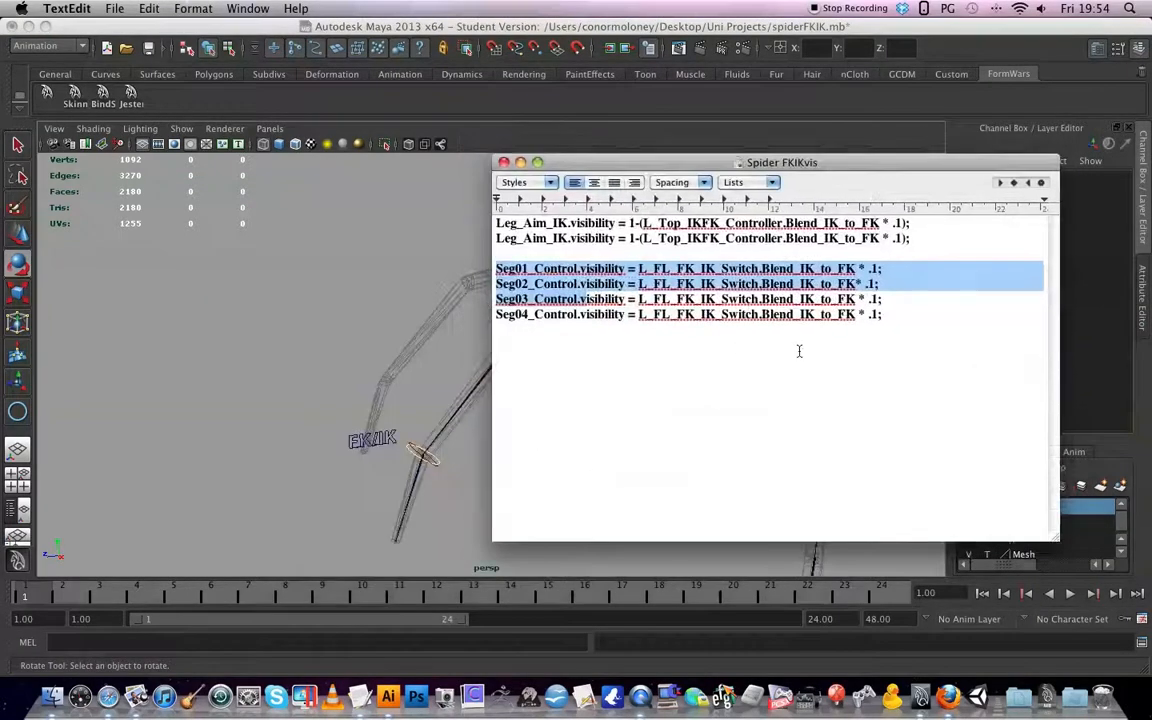
pyautogui.click(871, 361)
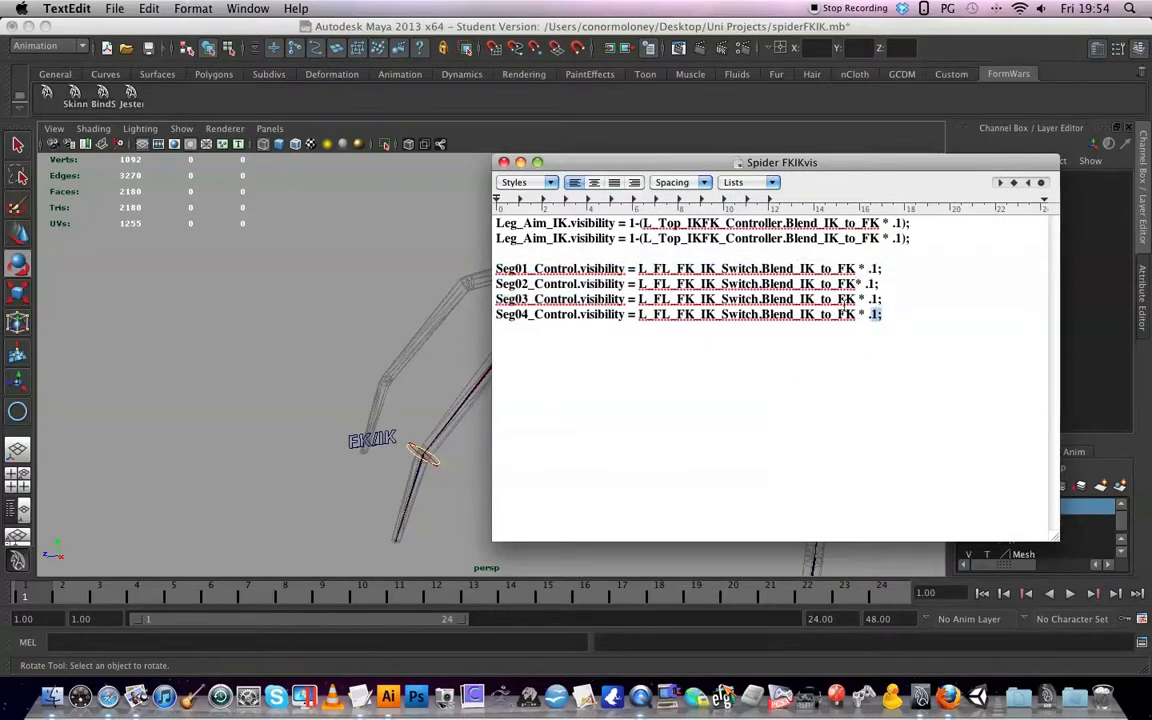
pyautogui.moveTo(885, 316); pyautogui.dragTo(395, 203)
pyautogui.rightClick(566, 218)
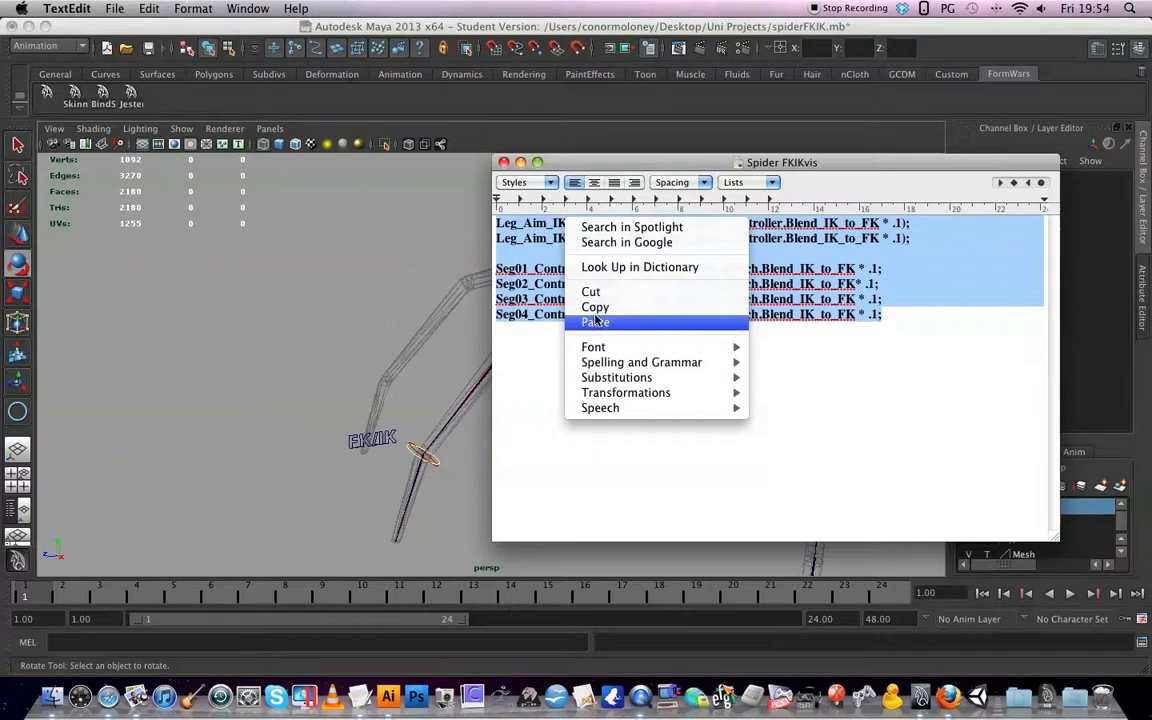
pyautogui.click(655, 312)
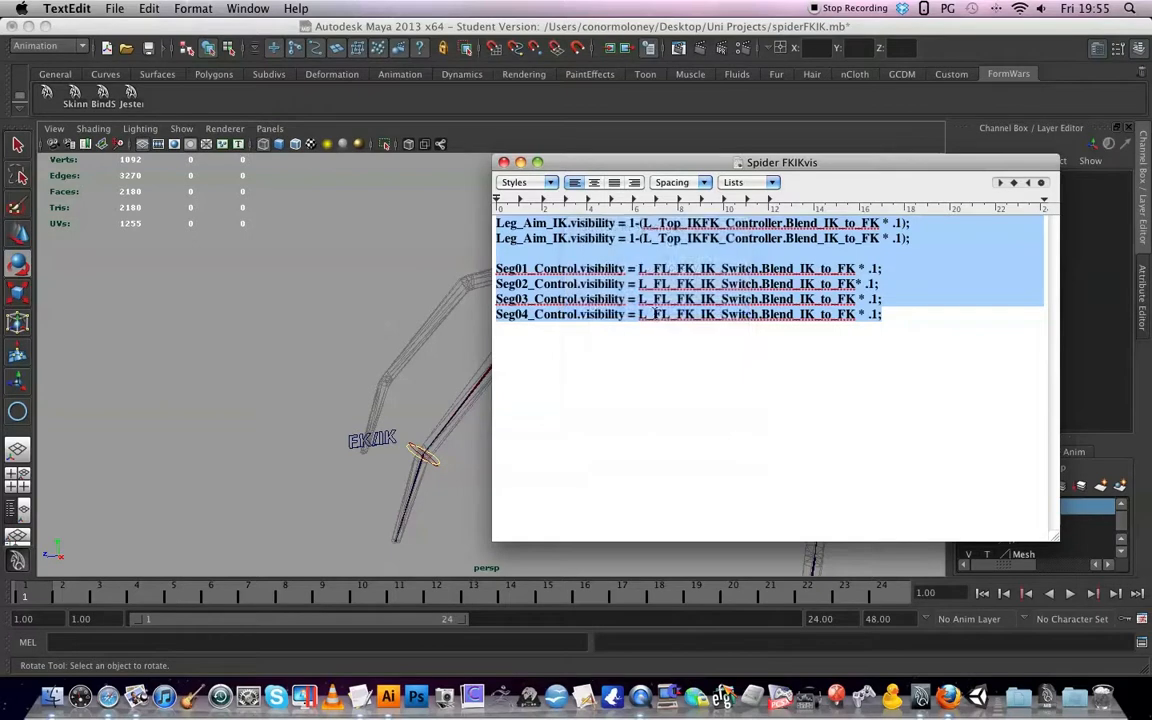
# - Move the text document out of the way and select the L_FL_FK_IK_Switch control beside the front leg in Maya
pyautogui.click(531, 252)
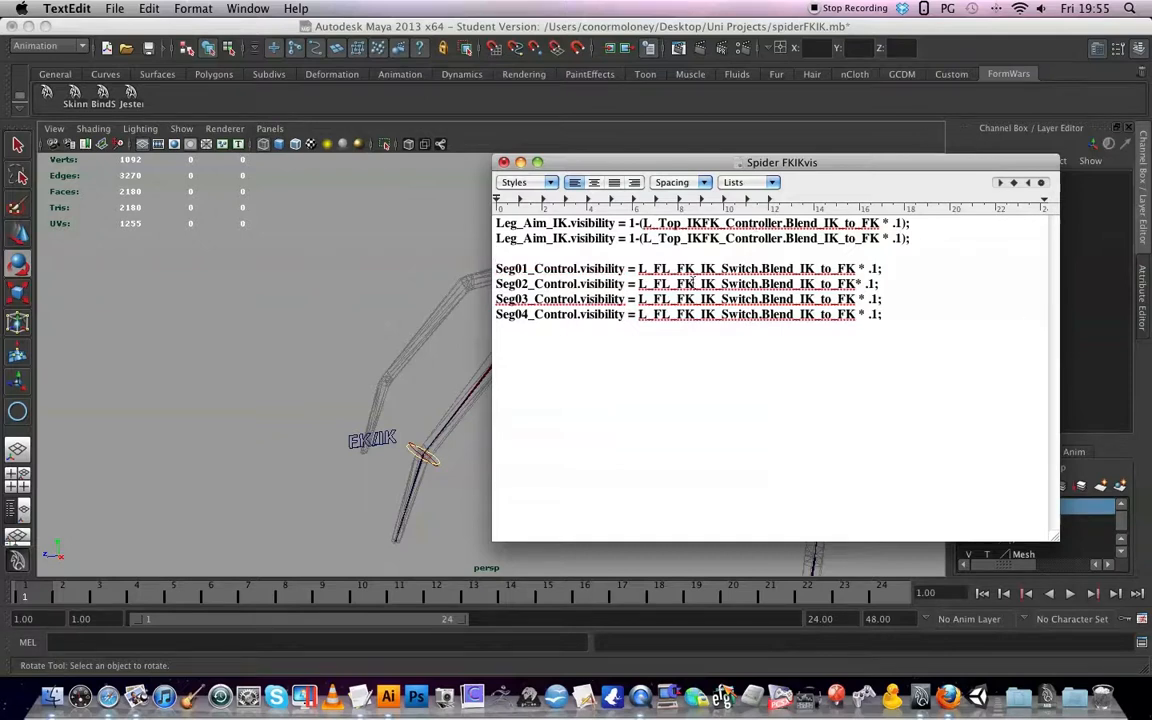
pyautogui.moveTo(600, 172); pyautogui.dragTo(0, 173)
pyautogui.click(615, 478)
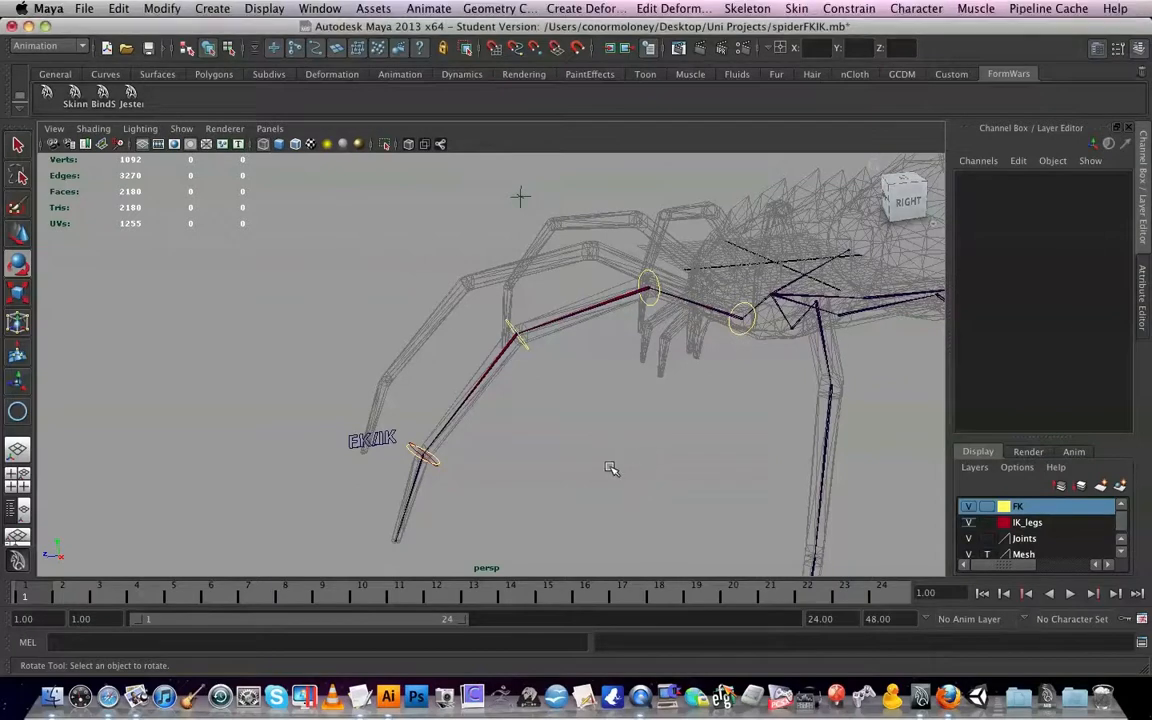
pyautogui.scroll(5, 612, 465)
pyautogui.click(255, 513)
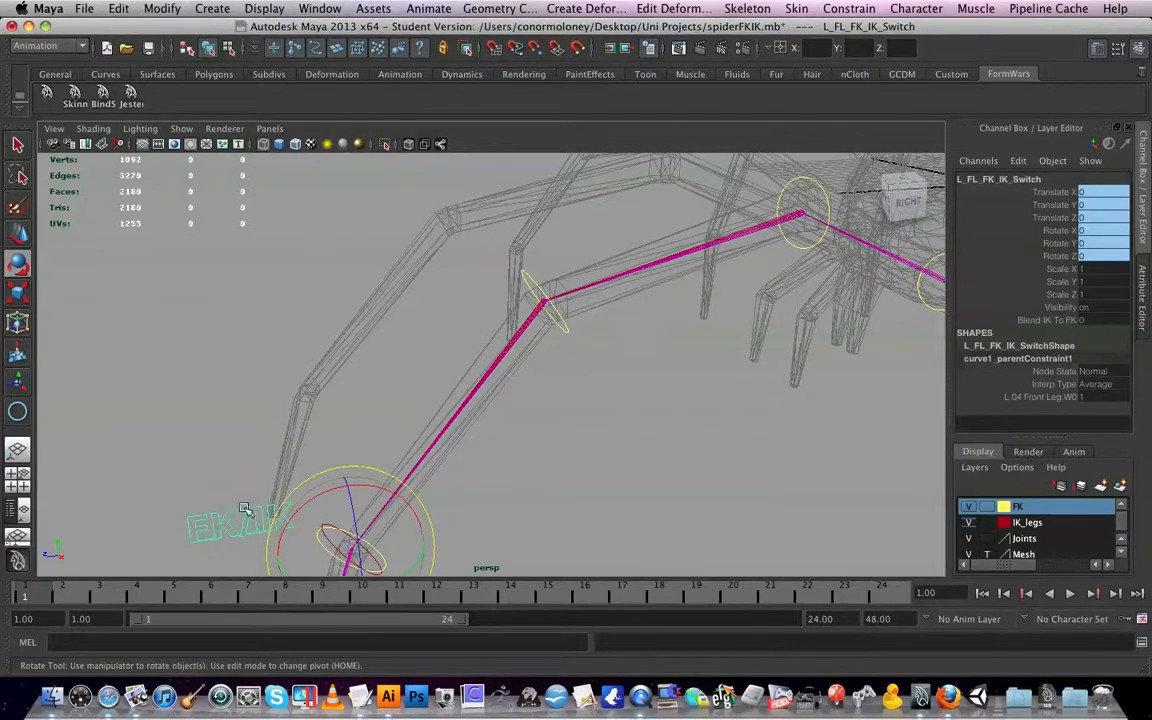
# - Open the Expression Editor for the selected L_FL_FK_IK_Switch control and move its window over the middle of the viewport
pyautogui.click(338, 8)
pyautogui.moveTo(415, 8)
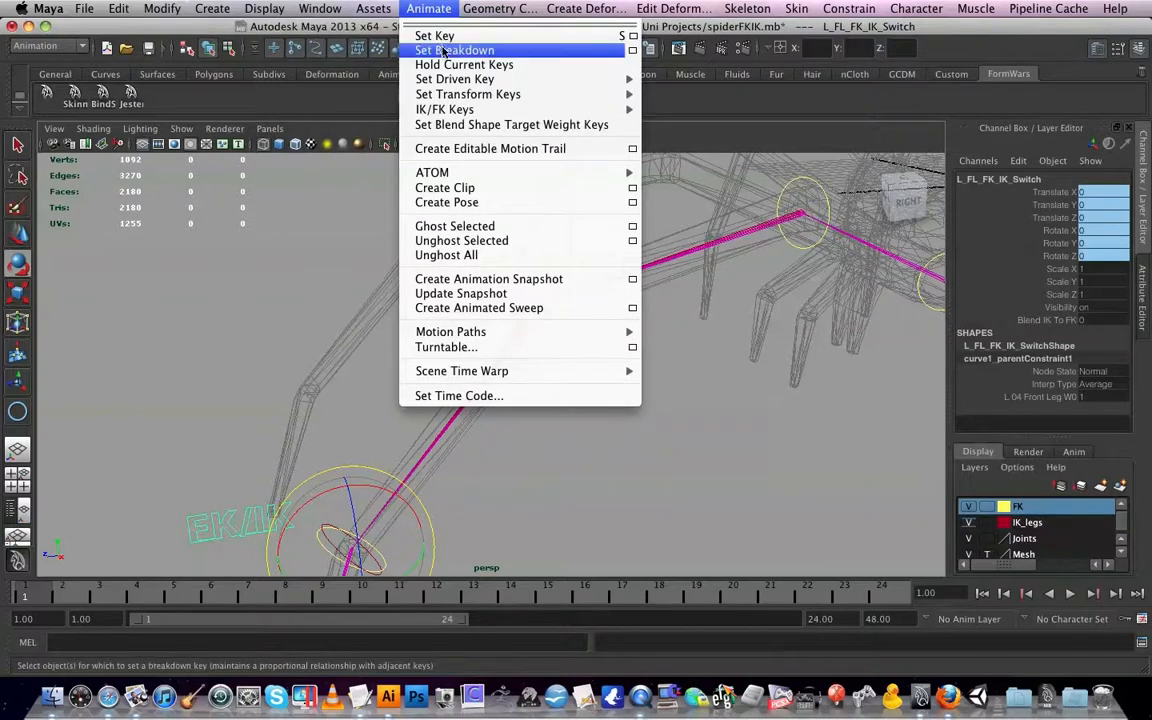
pyautogui.moveTo(523, 108)
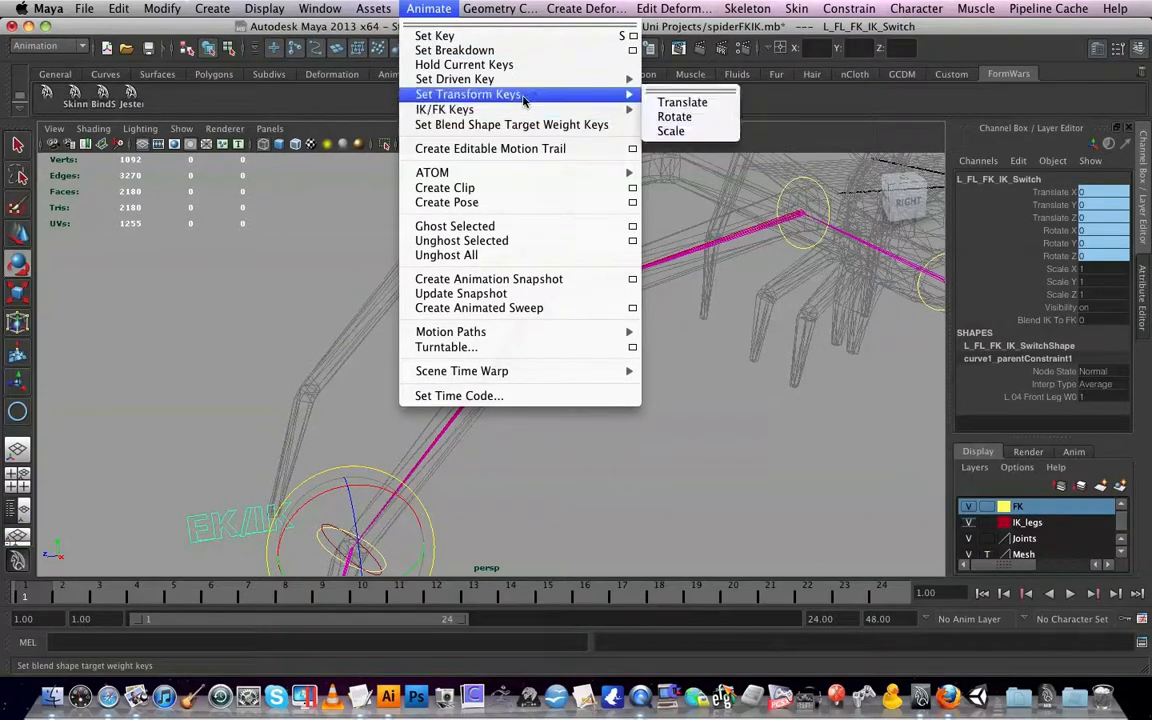
pyautogui.moveTo(523, 84)
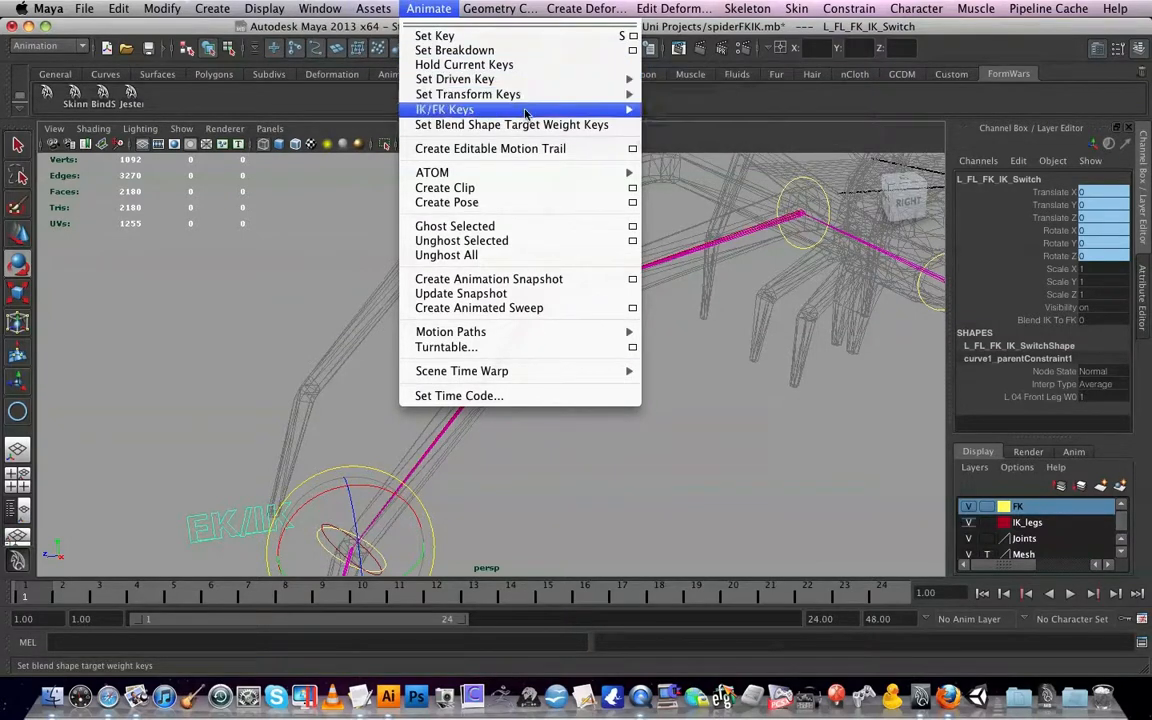
pyautogui.moveTo(343, 7)
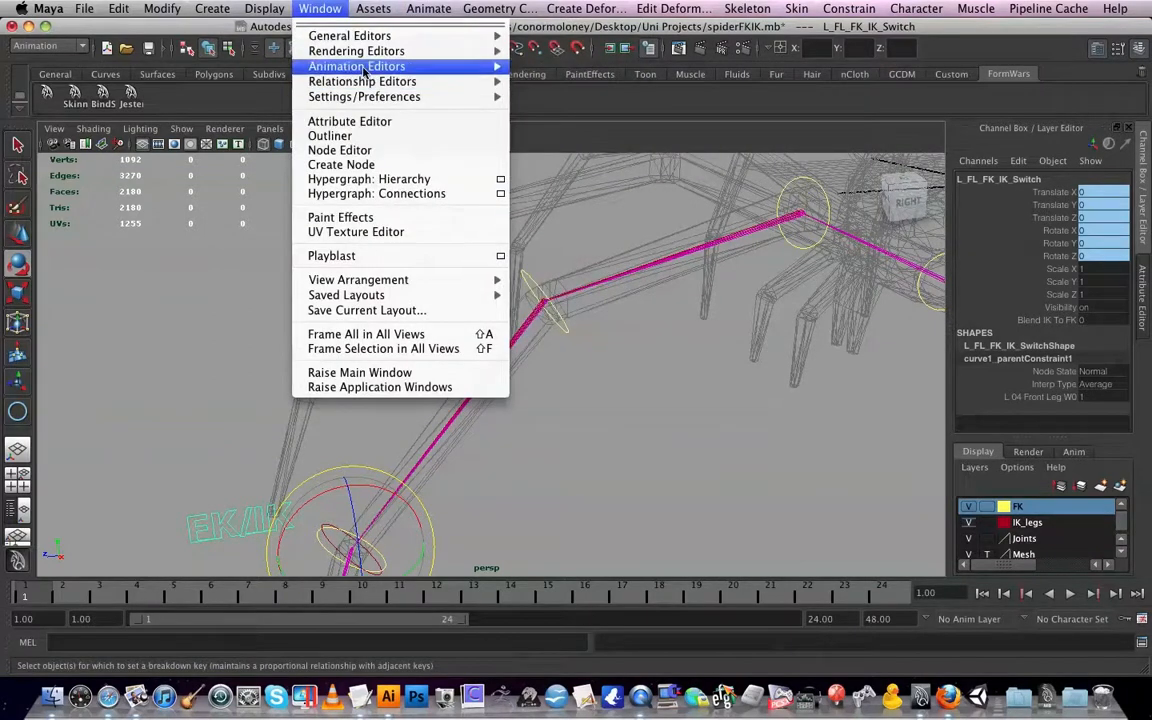
pyautogui.moveTo(460, 66)
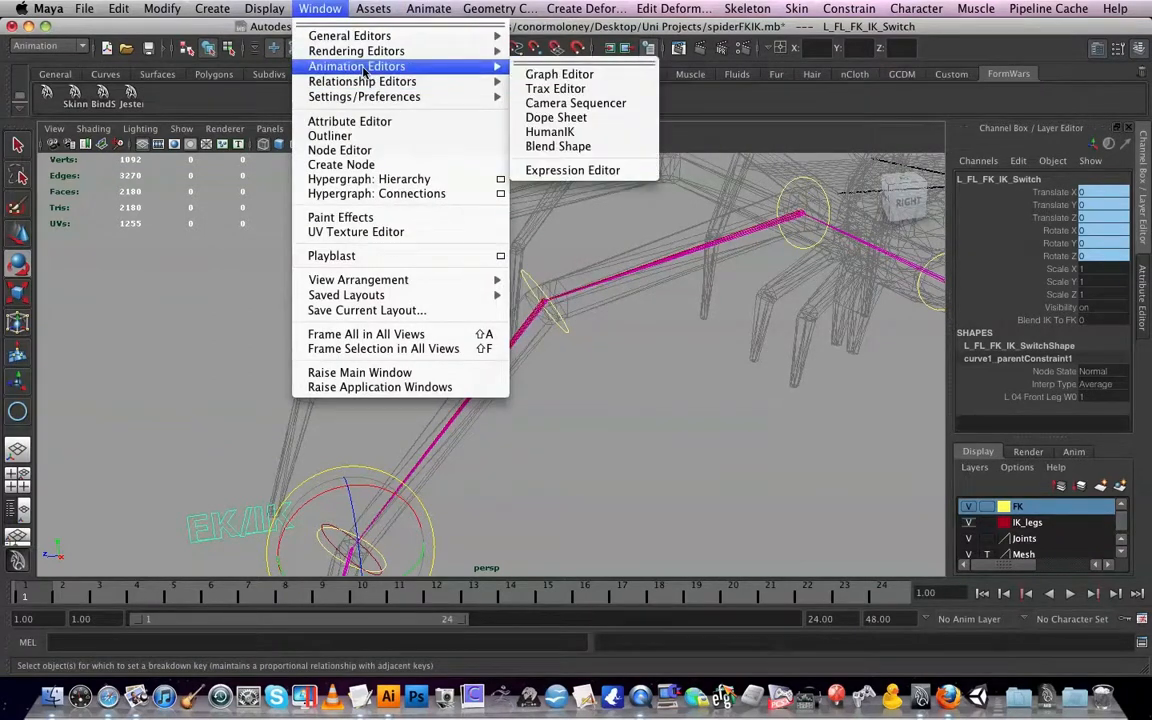
pyautogui.click(641, 172)
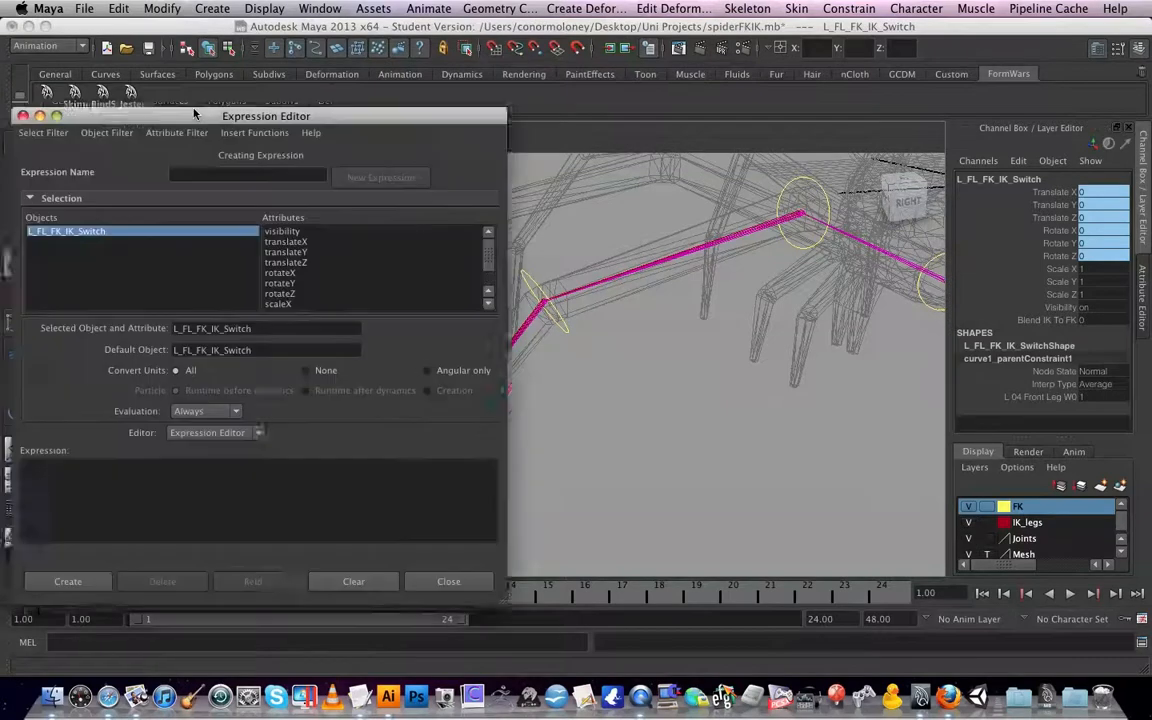
pyautogui.moveTo(195, 114); pyautogui.dragTo(557, 112)
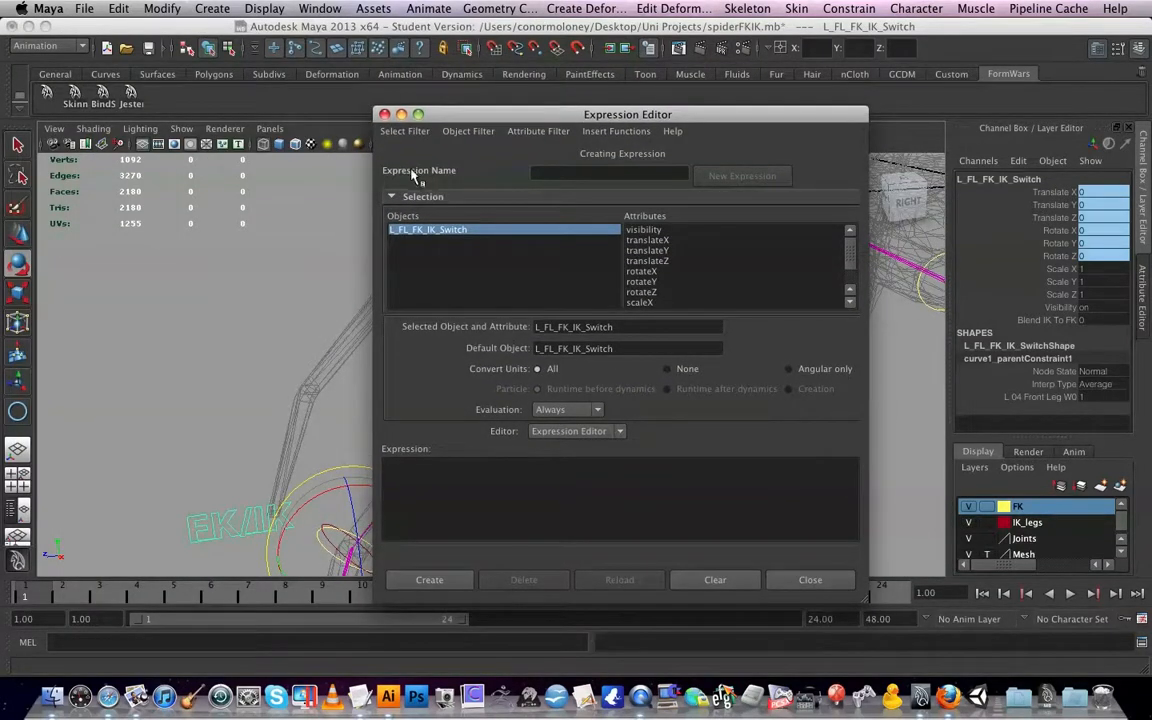
# - Try to create an expression named FKIKvis from the copied Leg_Aim_IK and Seg01 to Seg04 visibility lines
pyautogui.click(557, 171)
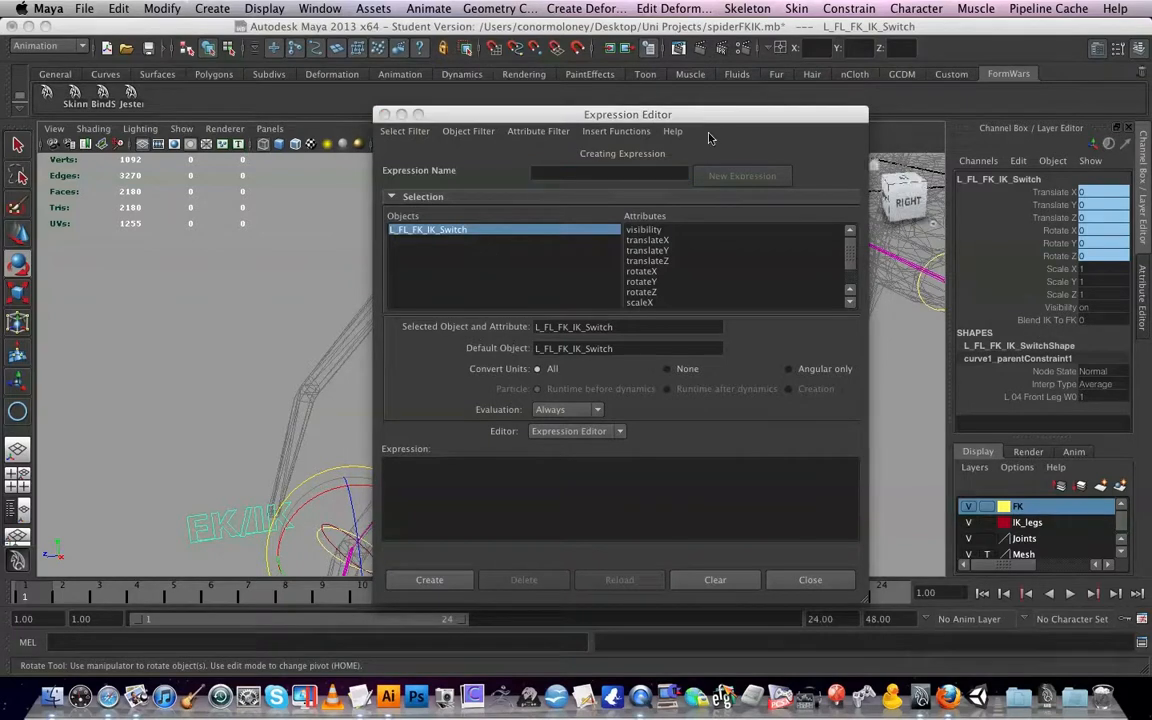
pyautogui.click(622, 111)
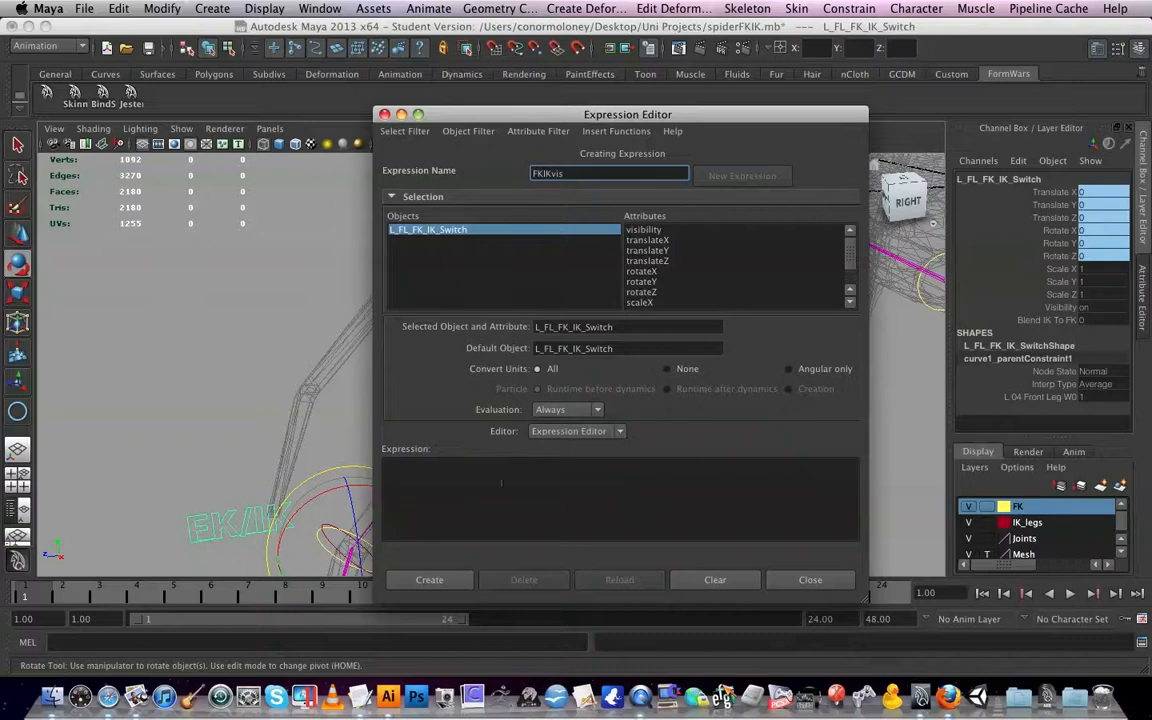
pyautogui.click(401, 474)
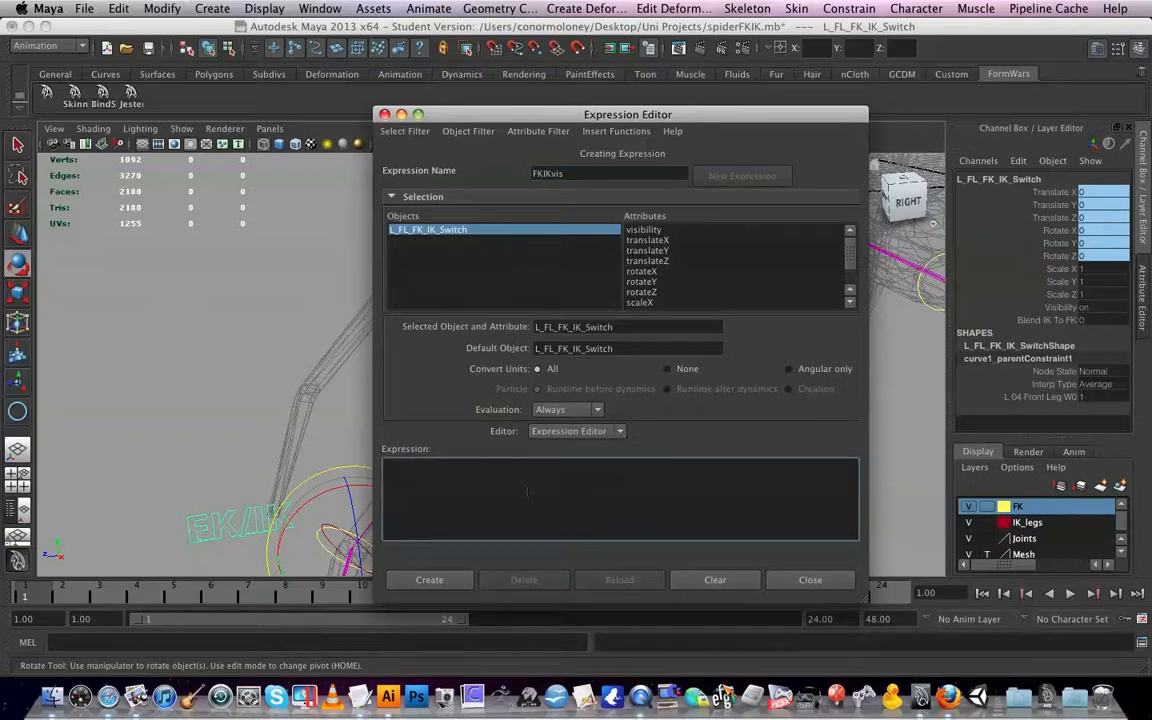
pyautogui.press('super+v')
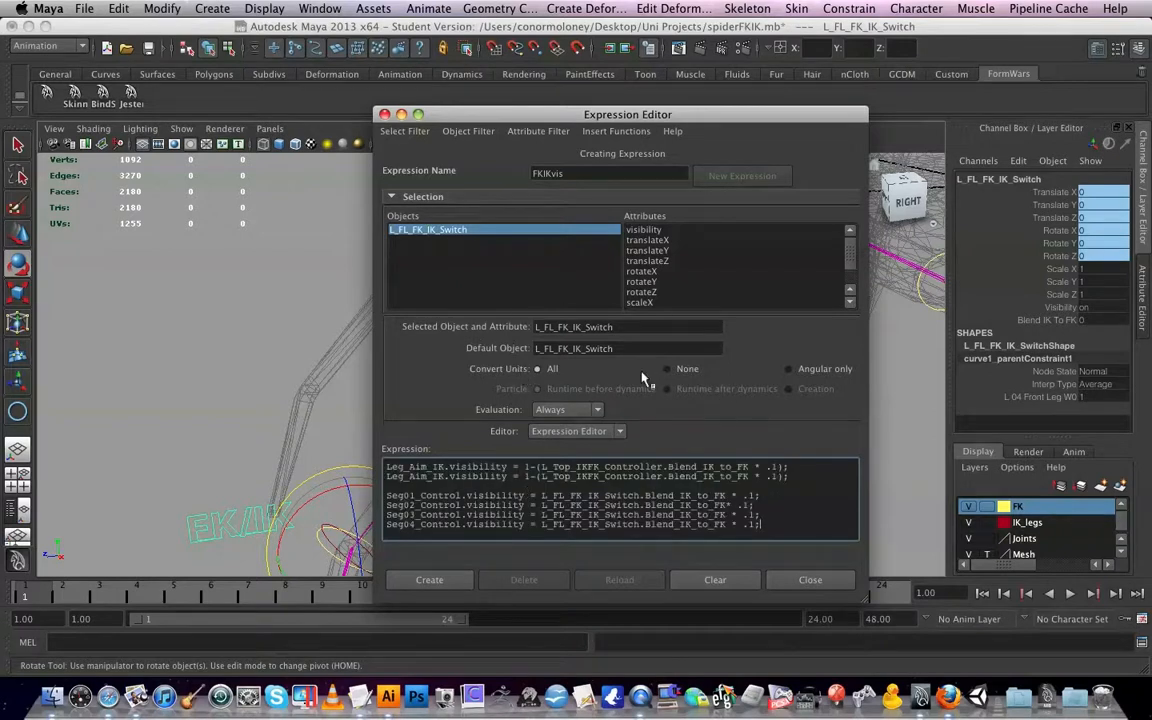
pyautogui.click(446, 586)
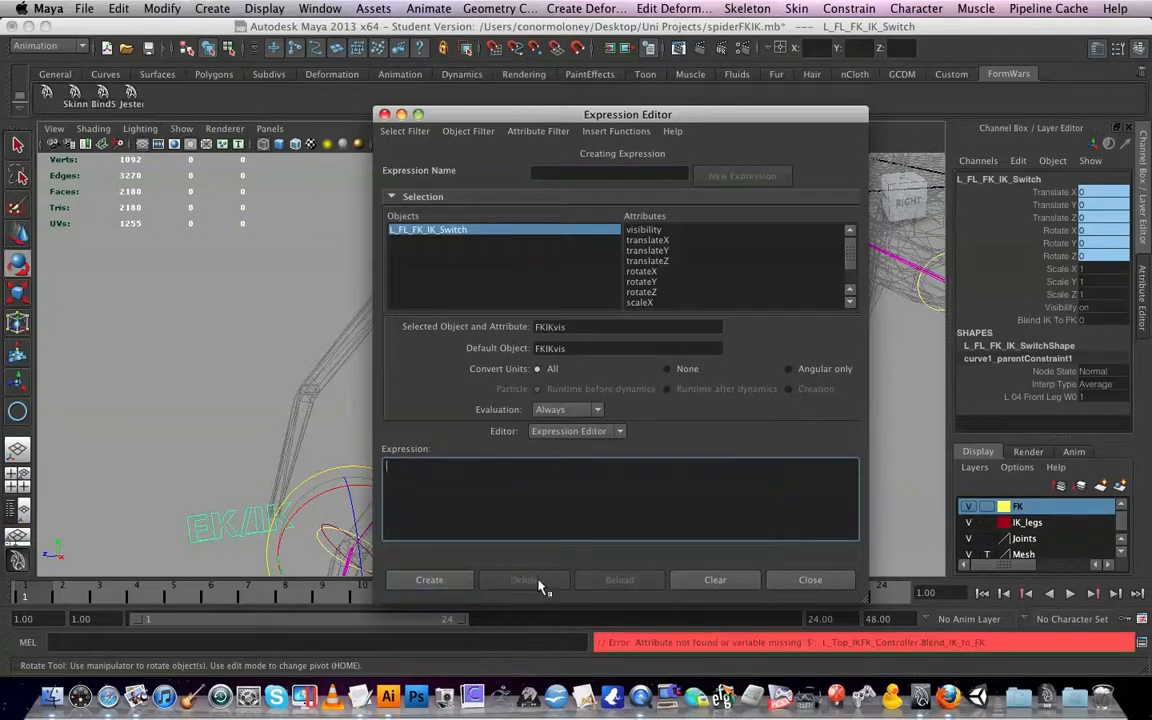
# - Read the expression error in the Script Editor history and close the Script Editor and Expression Editor
pyautogui.click(1143, 643)
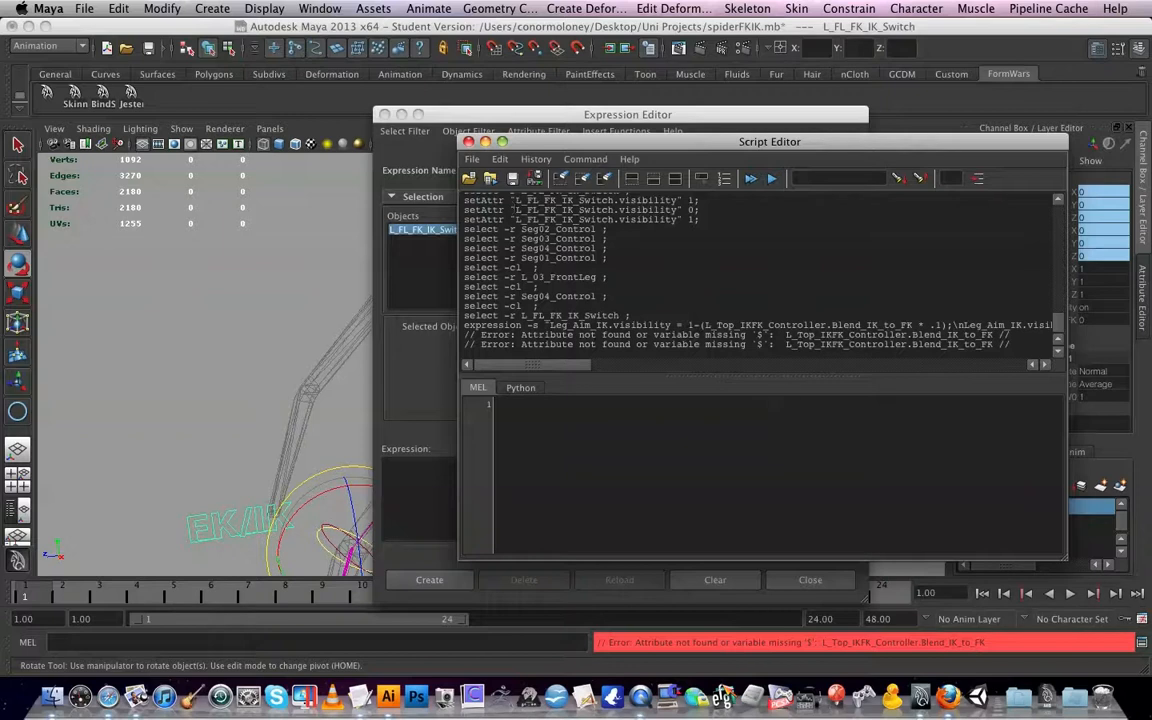
pyautogui.click(468, 142)
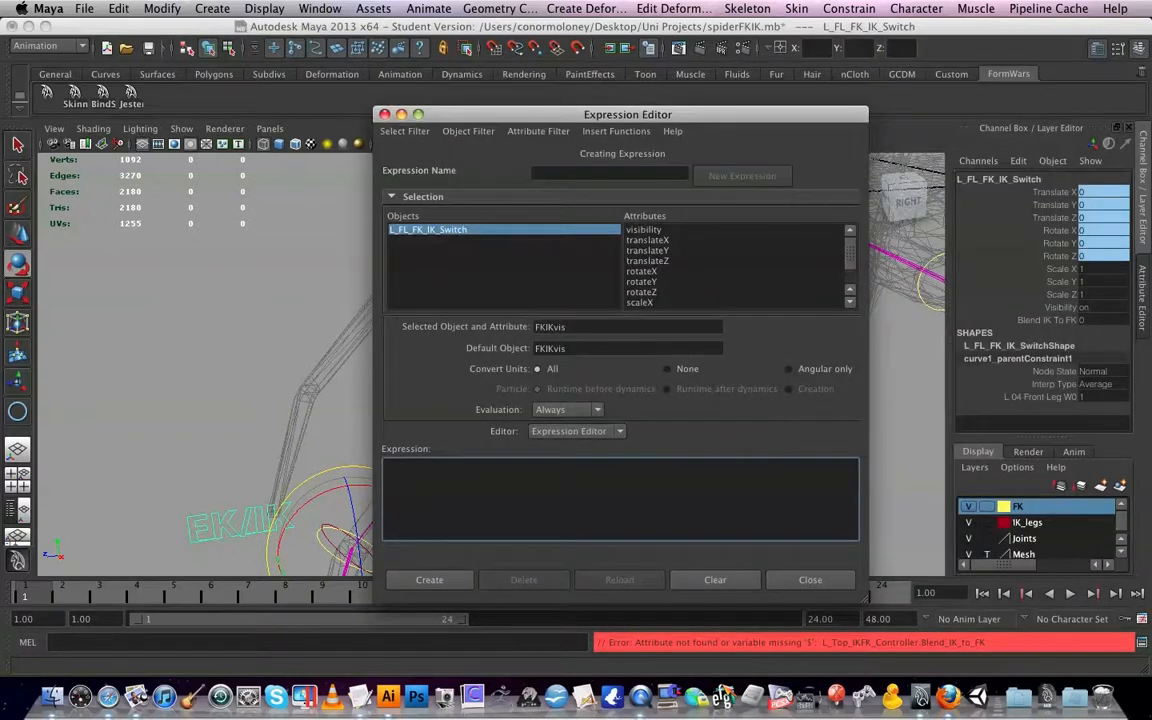
pyautogui.press('super+v')
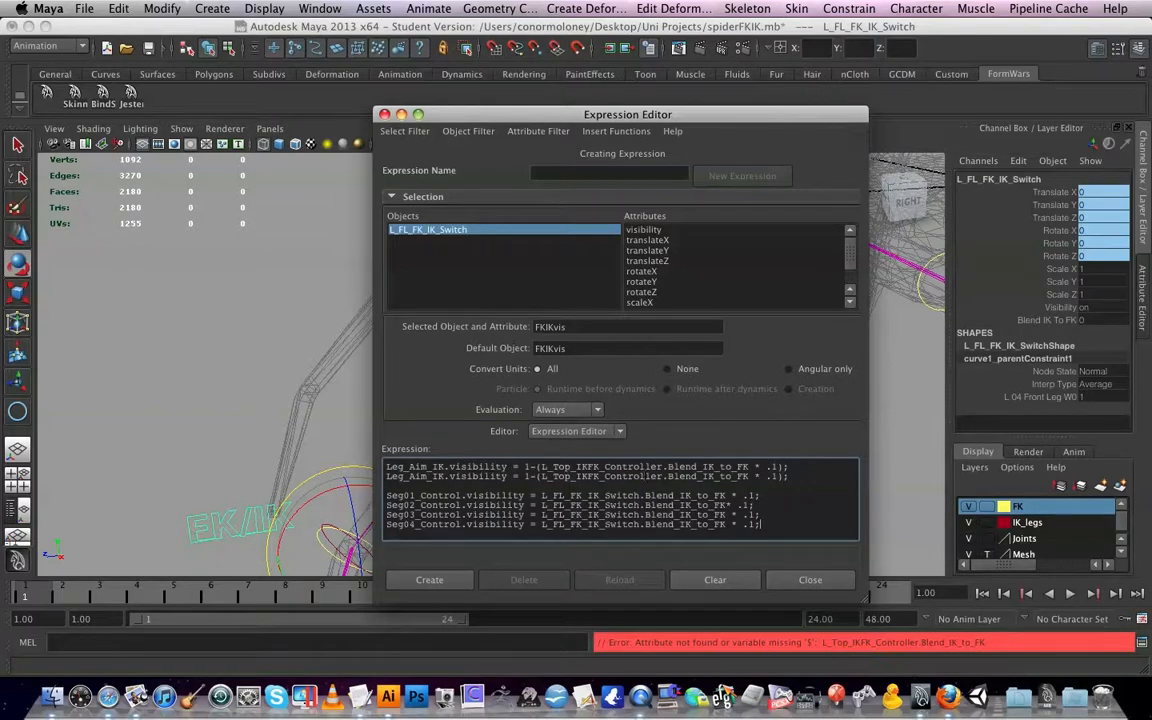
pyautogui.press('super+z')
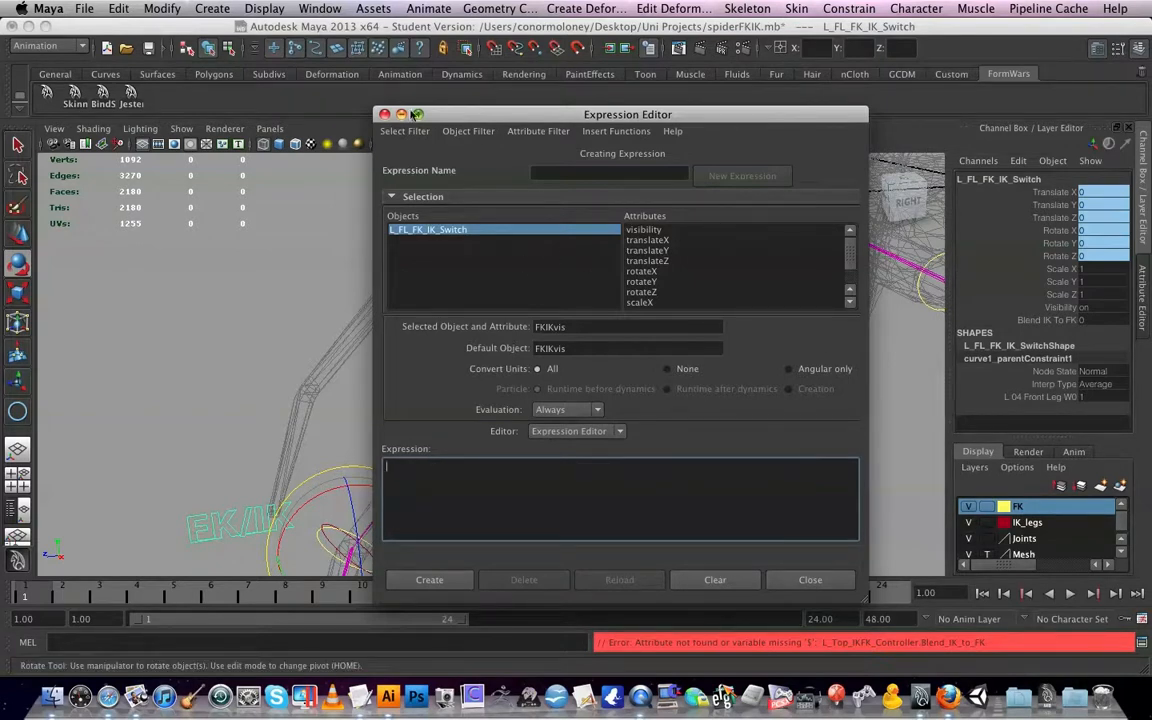
pyautogui.click(384, 114)
# - Bring the Spider FKIKvis document in TextEdit into view, and copy the name of the L_FL_FK_IK_Switch control in Maya
pyautogui.press('super+Tab')
pyautogui.moveTo(792, 144); pyautogui.dragTo(699, 219)
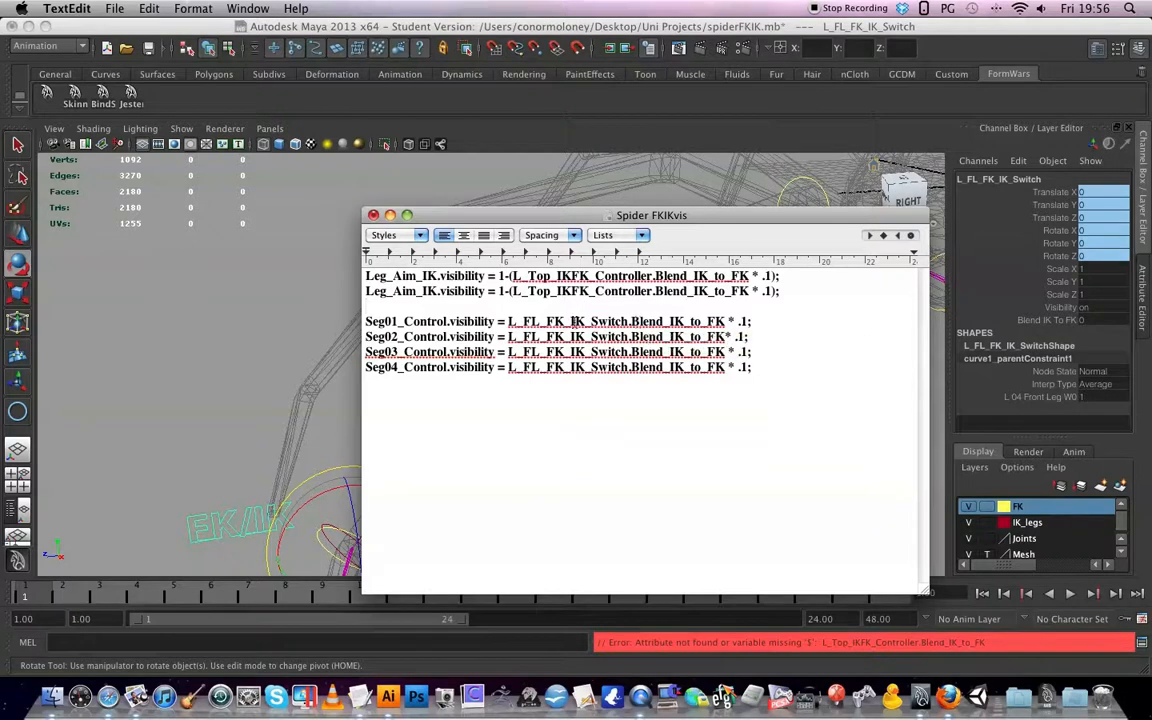
pyautogui.press('super+Tab')
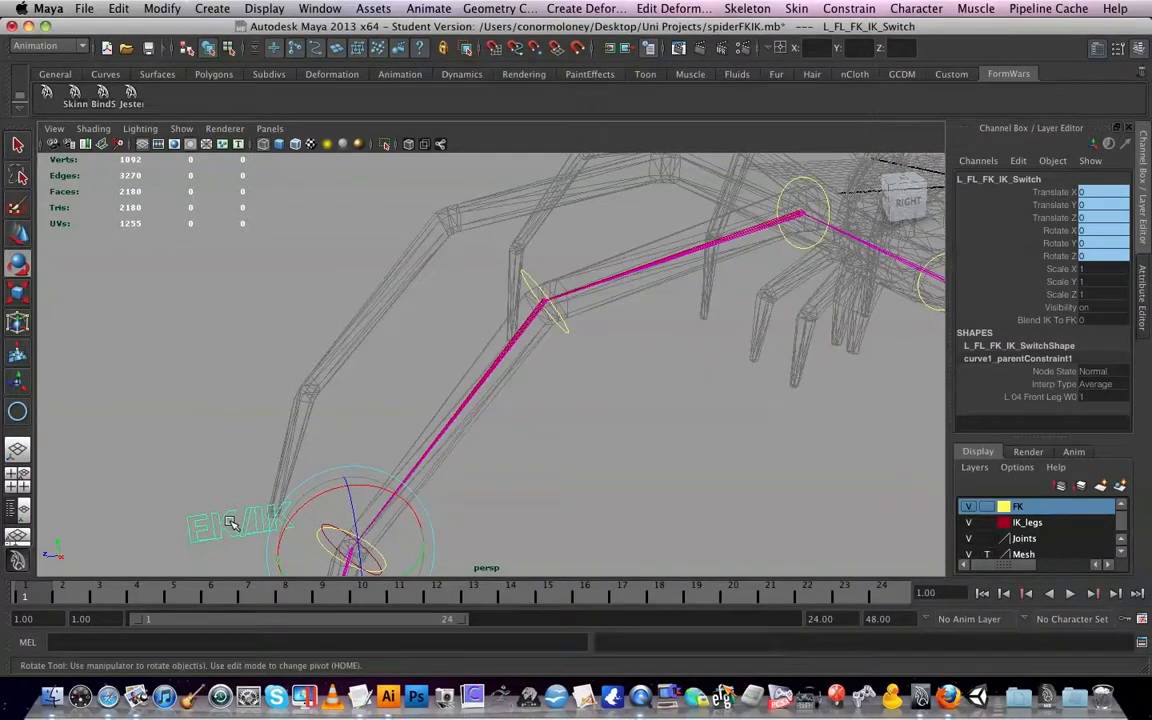
pyautogui.click(244, 435)
pyautogui.click(257, 519)
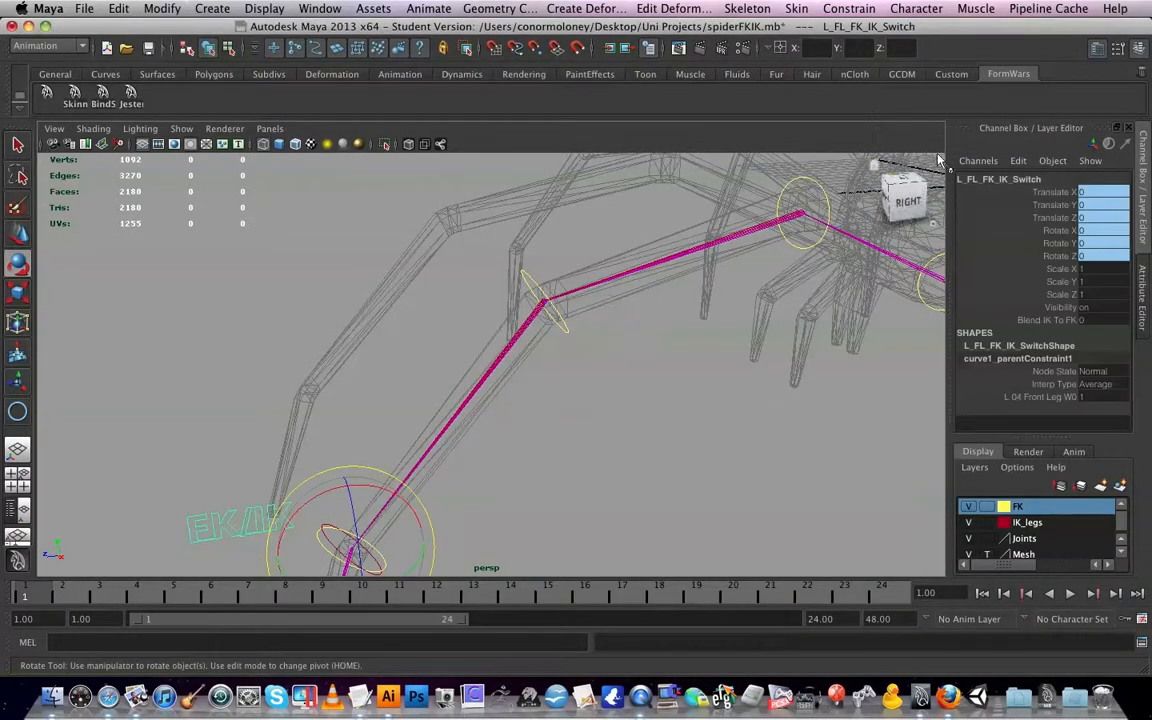
pyautogui.doubleClick(990, 178)
pyautogui.press('super+c')
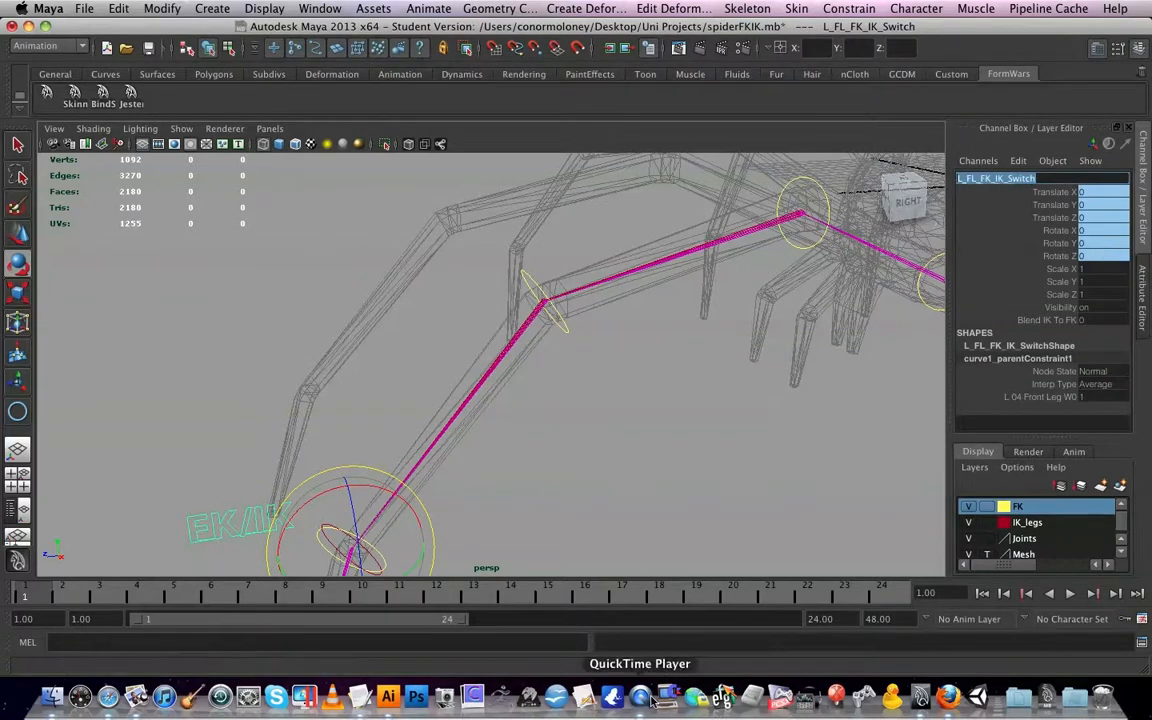
# - In the TextEdit document, replace L_Top_IKFK_Controller with L_FL_FK_IK_Switch in both Leg_Aim_IK visibility lines
pyautogui.click(360, 697)
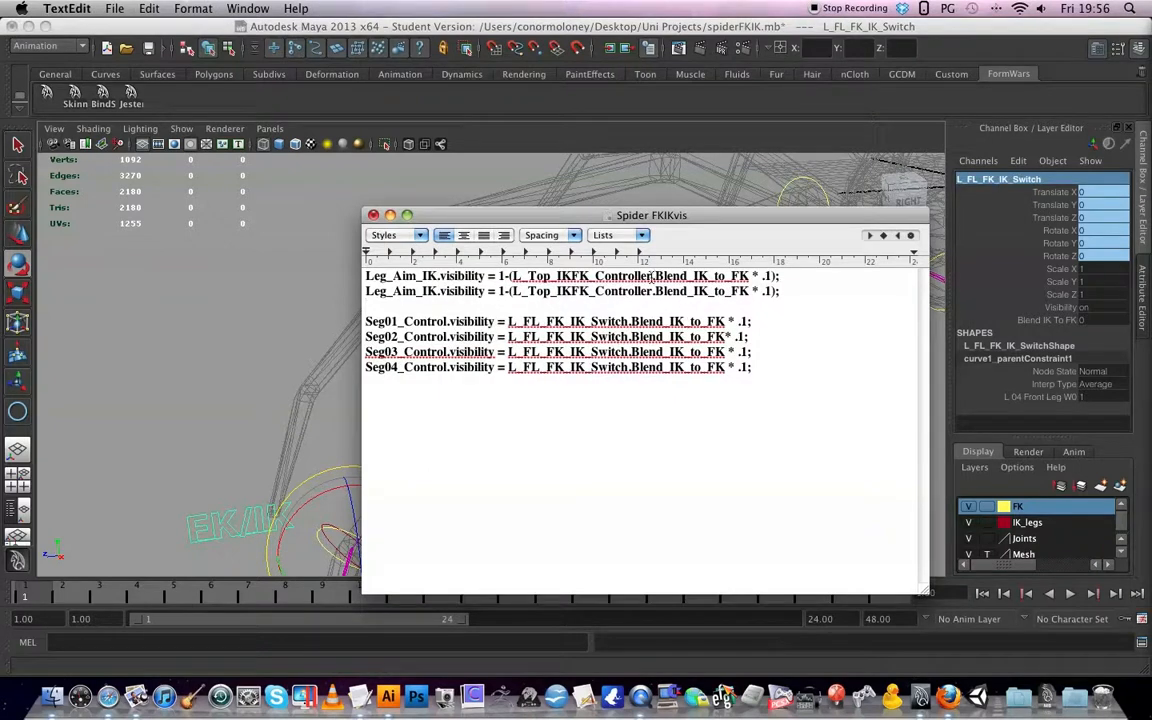
pyautogui.moveTo(652, 276); pyautogui.dragTo(511, 277)
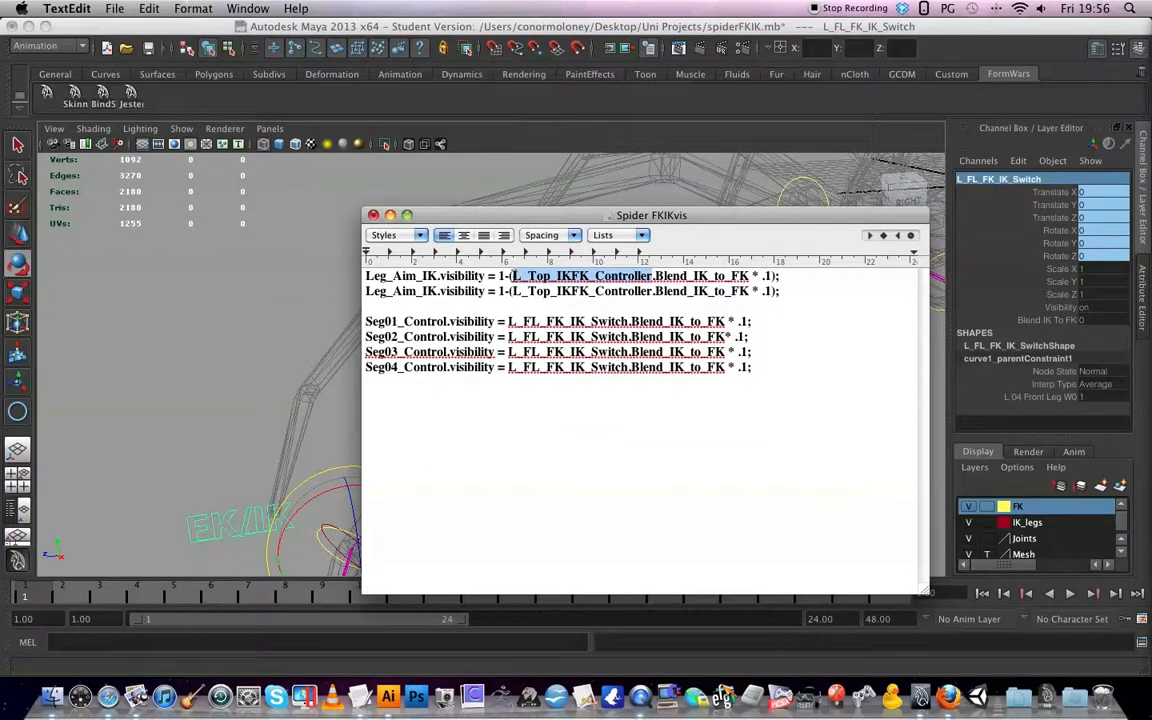
pyautogui.press('super+v')
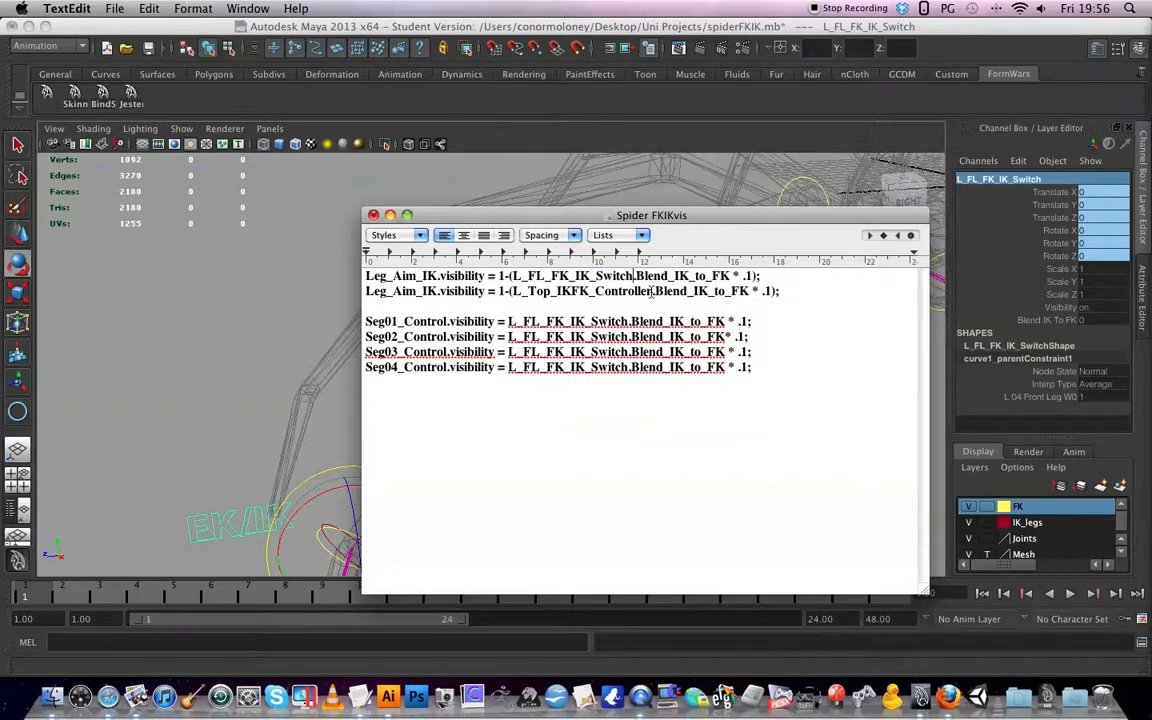
pyautogui.moveTo(652, 291); pyautogui.dragTo(513, 291)
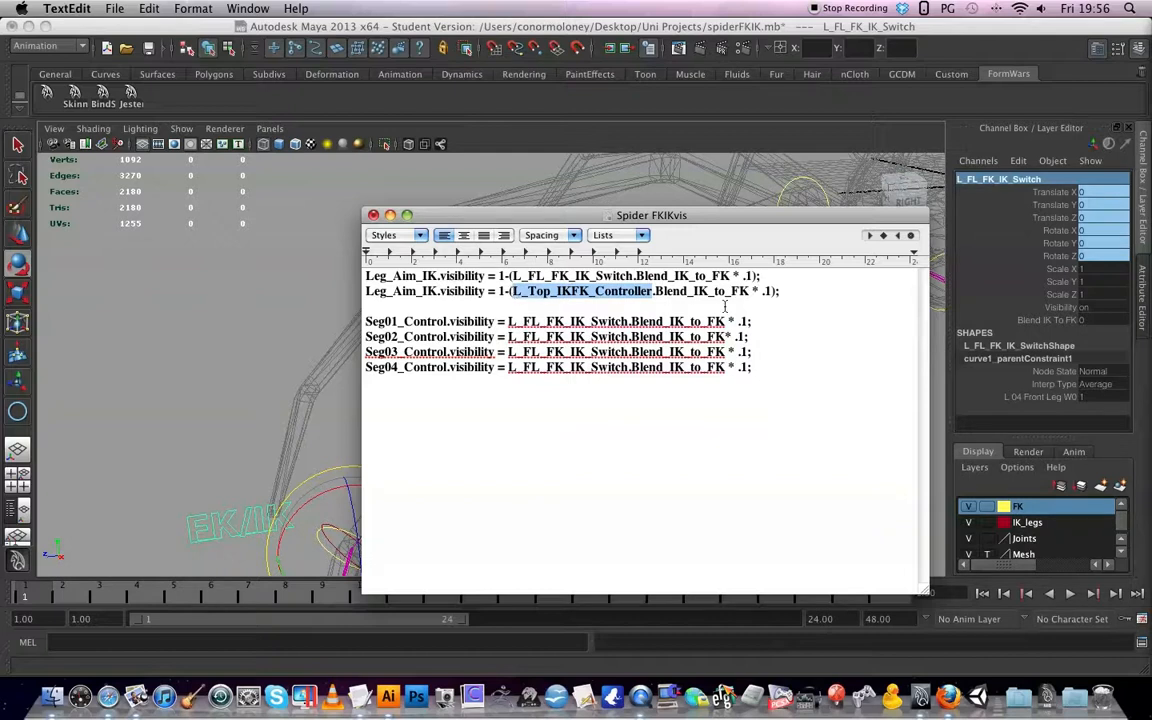
pyautogui.press('super+v')
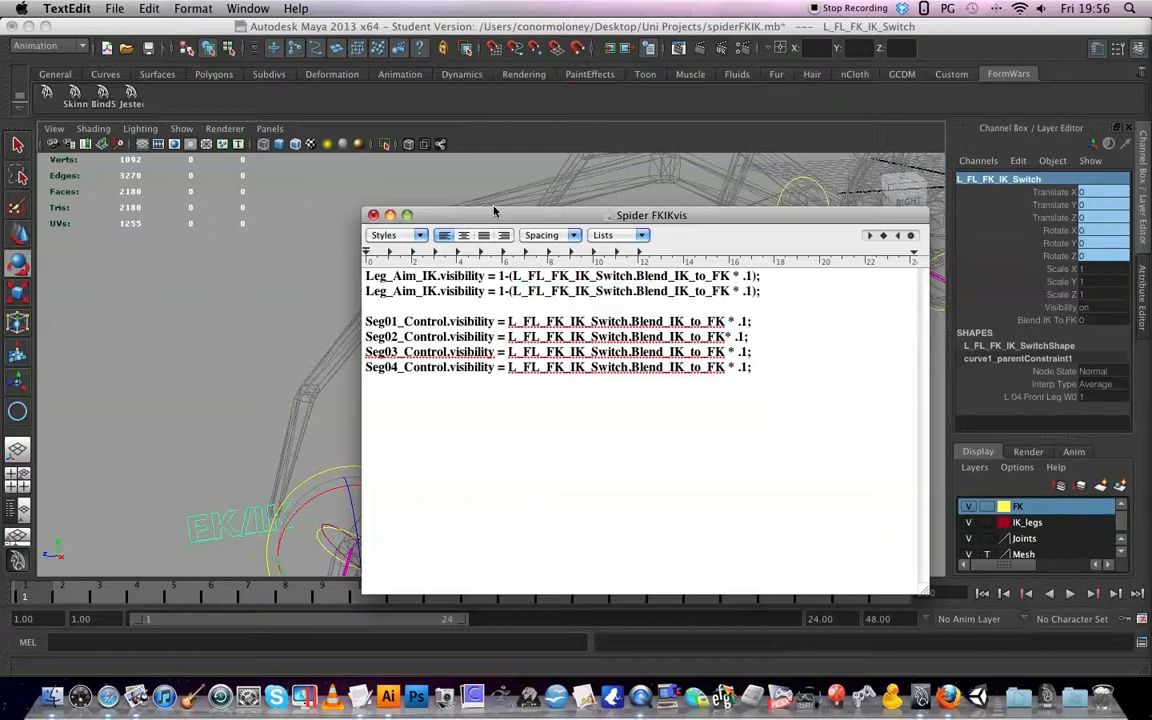
# - Save the Spider FKIKvis document, copy all its visibility expressions and close it
pyautogui.click(114, 8)
pyautogui.click(137, 100)
pyautogui.click(110, 8)
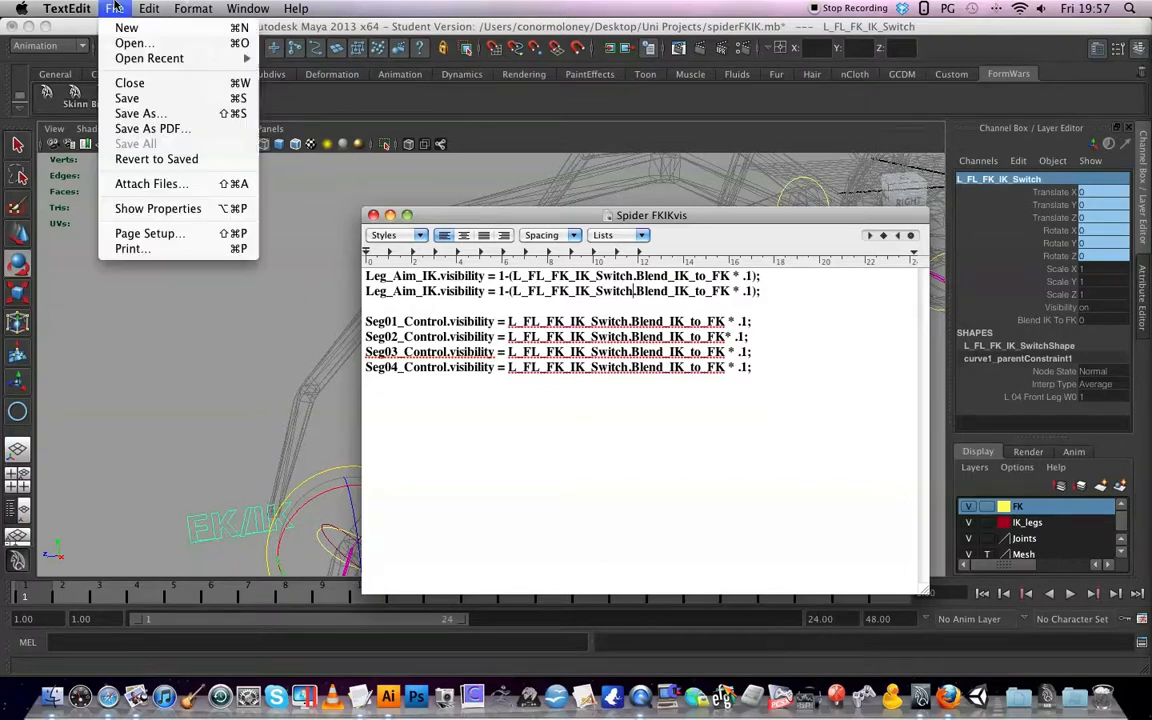
pyautogui.click(127, 98)
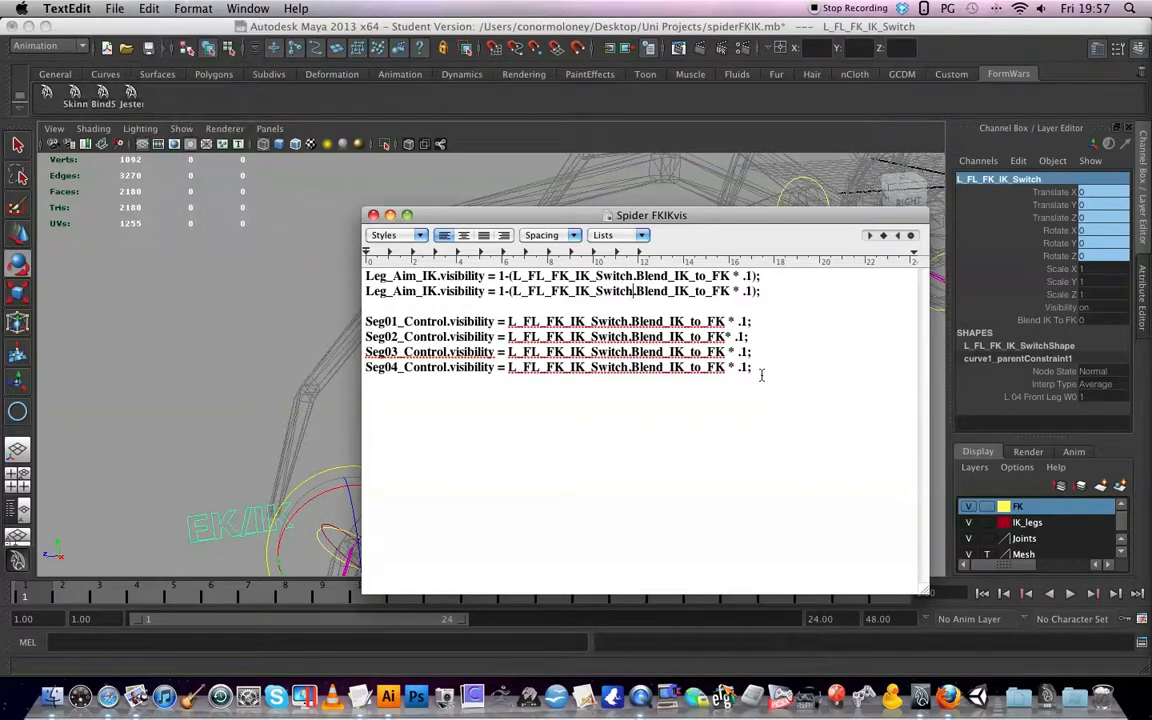
pyautogui.press('super+a')
pyautogui.press('super+c')
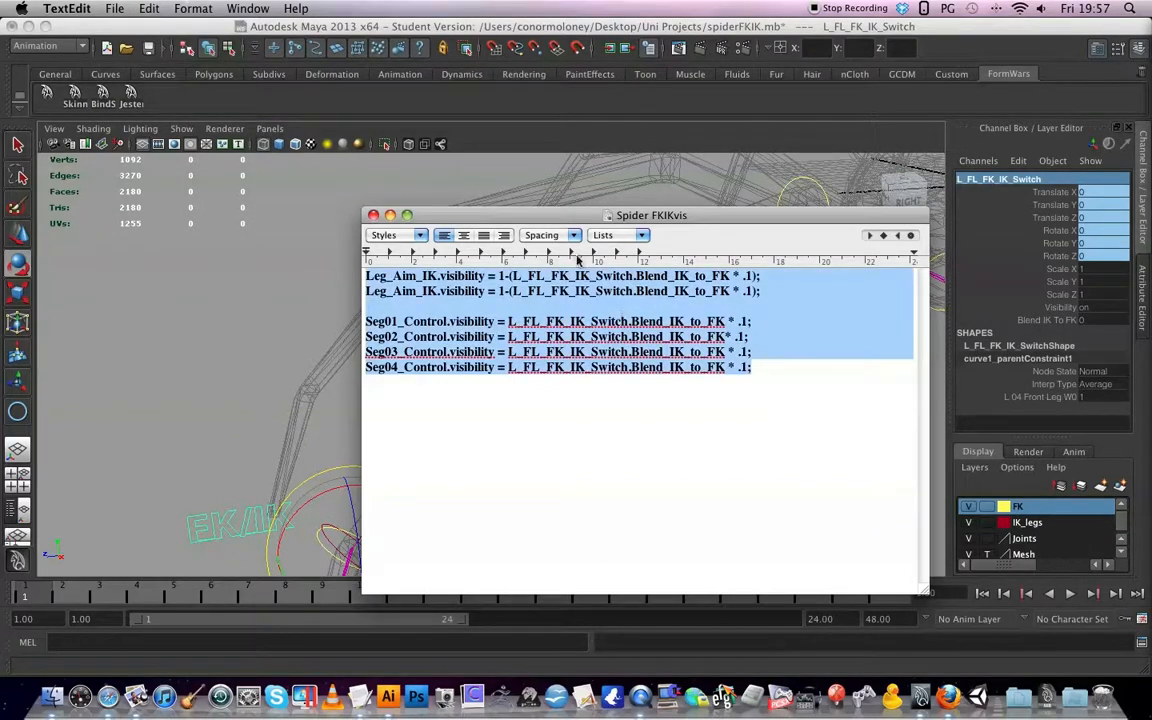
pyautogui.press('super+w')
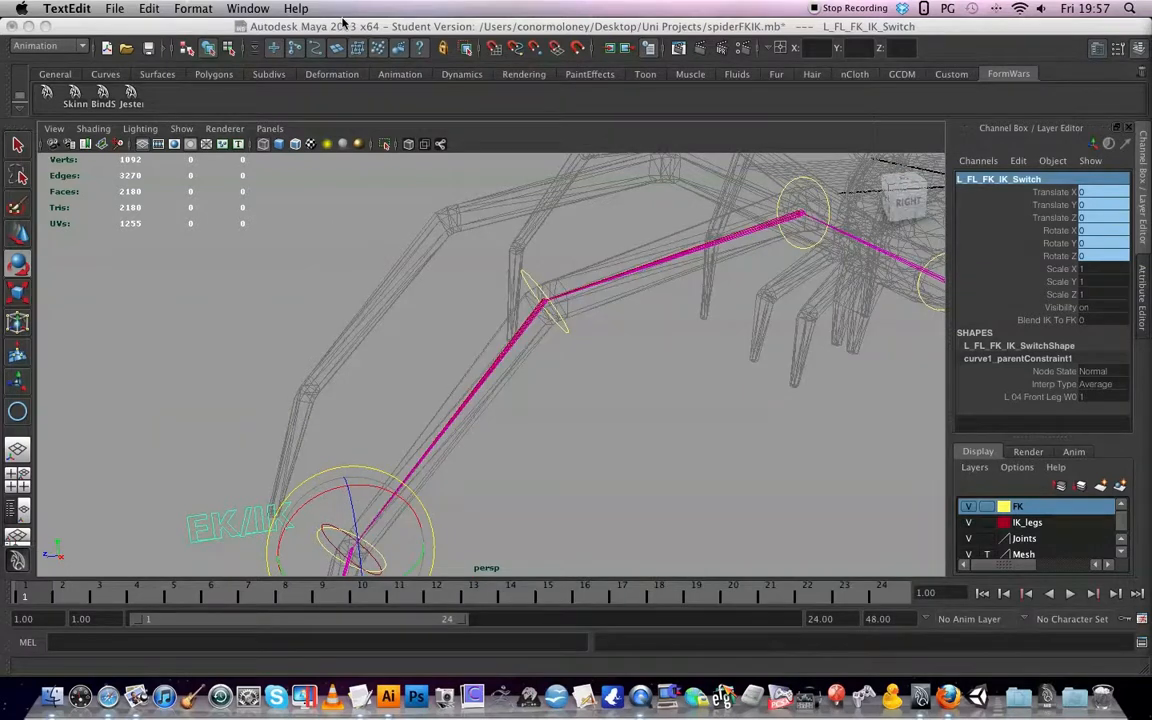
# - Create an expression named FKIKvis in Maya's Expression Editor from the copied Leg_Aim_IK and Seg01 to Seg04 visibility lines
pyautogui.click(312, 27)
pyautogui.click(318, 8)
pyautogui.moveTo(323, 50)
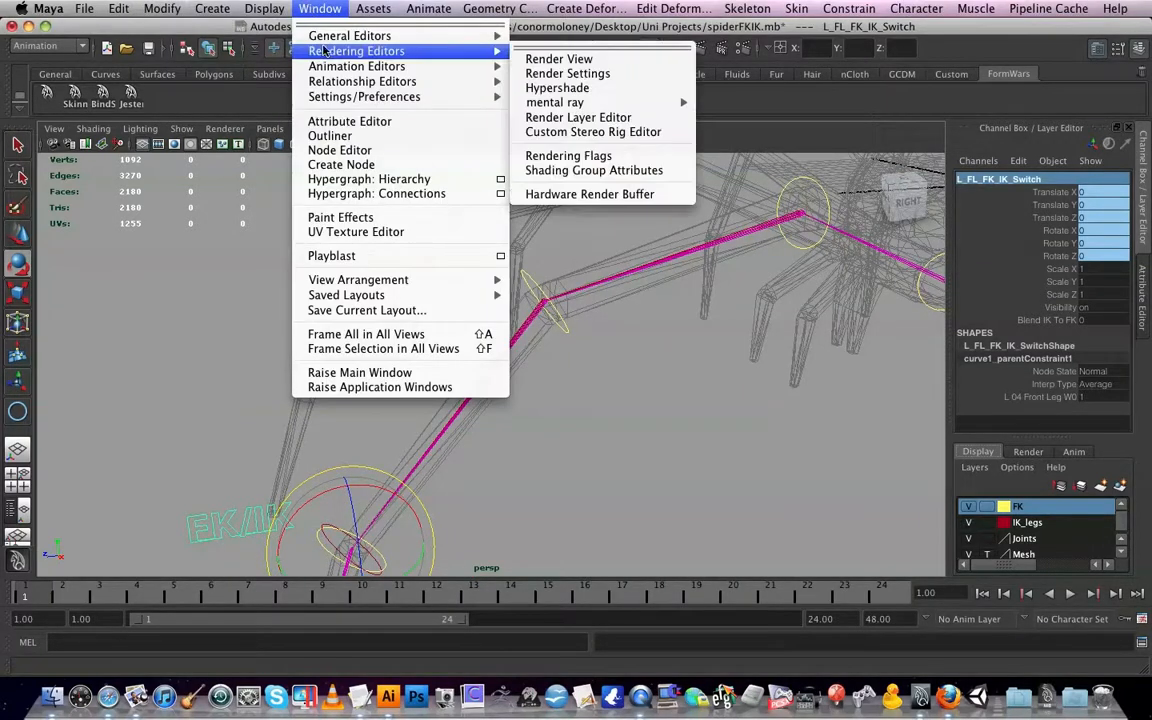
pyautogui.click(607, 175)
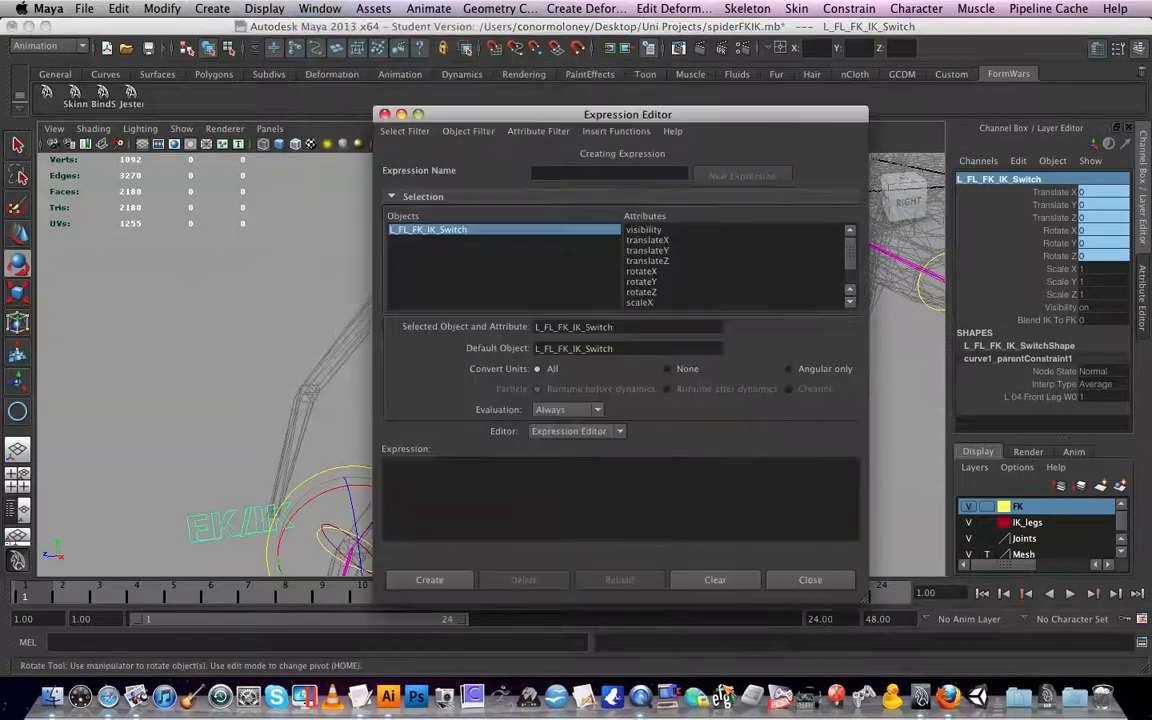
pyautogui.click(584, 173)
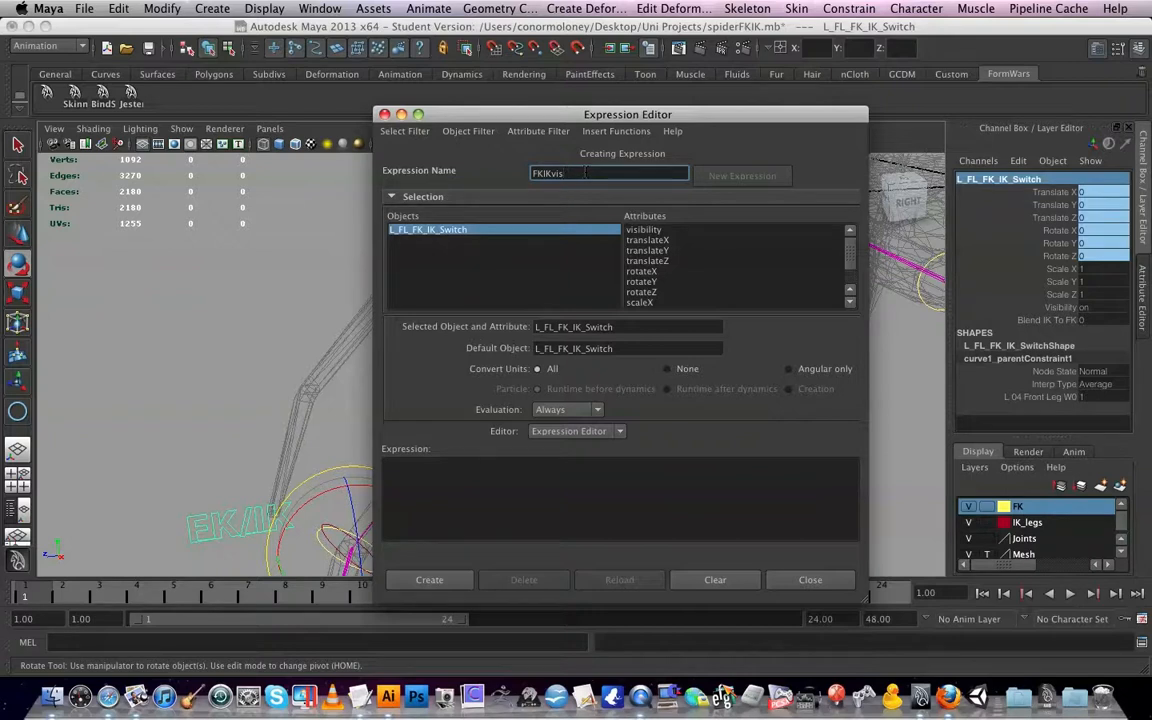
pyautogui.click(498, 513)
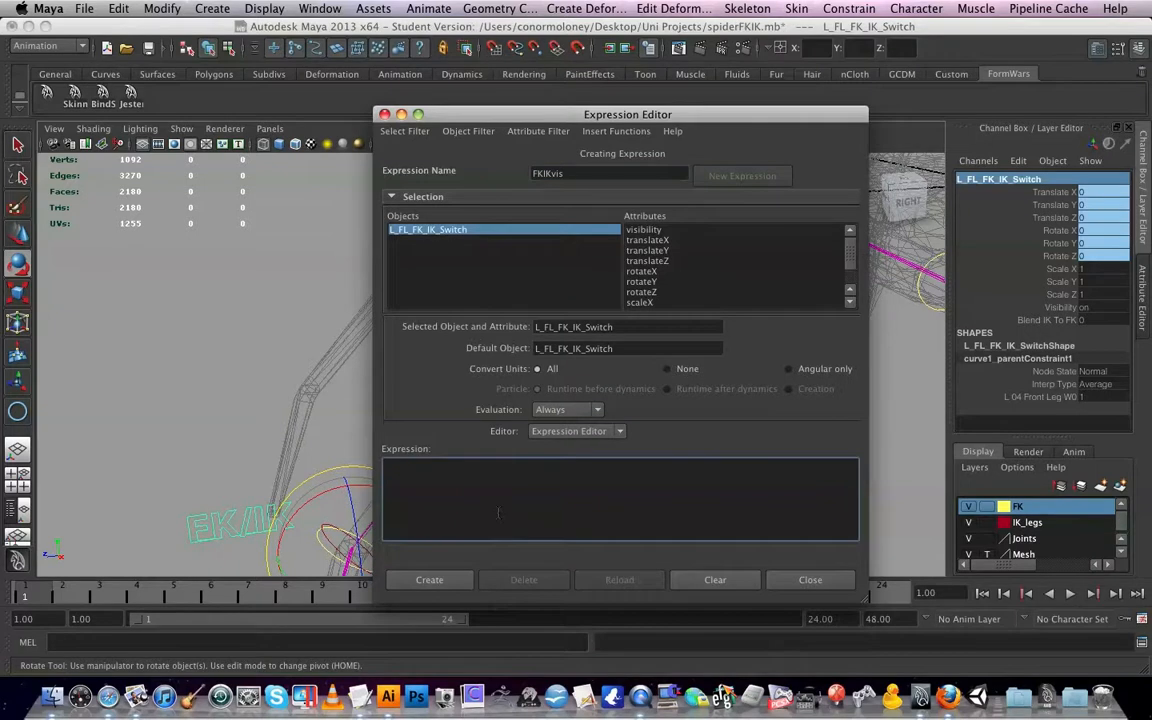
pyautogui.press('super+v')
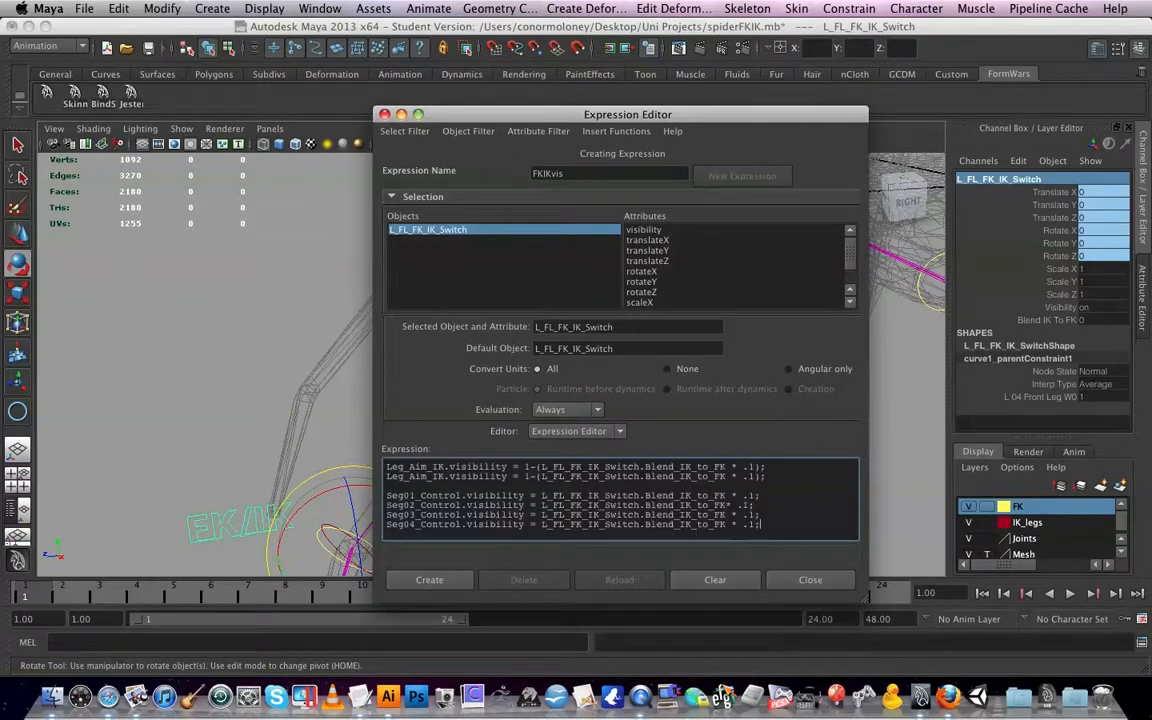
pyautogui.click(449, 580)
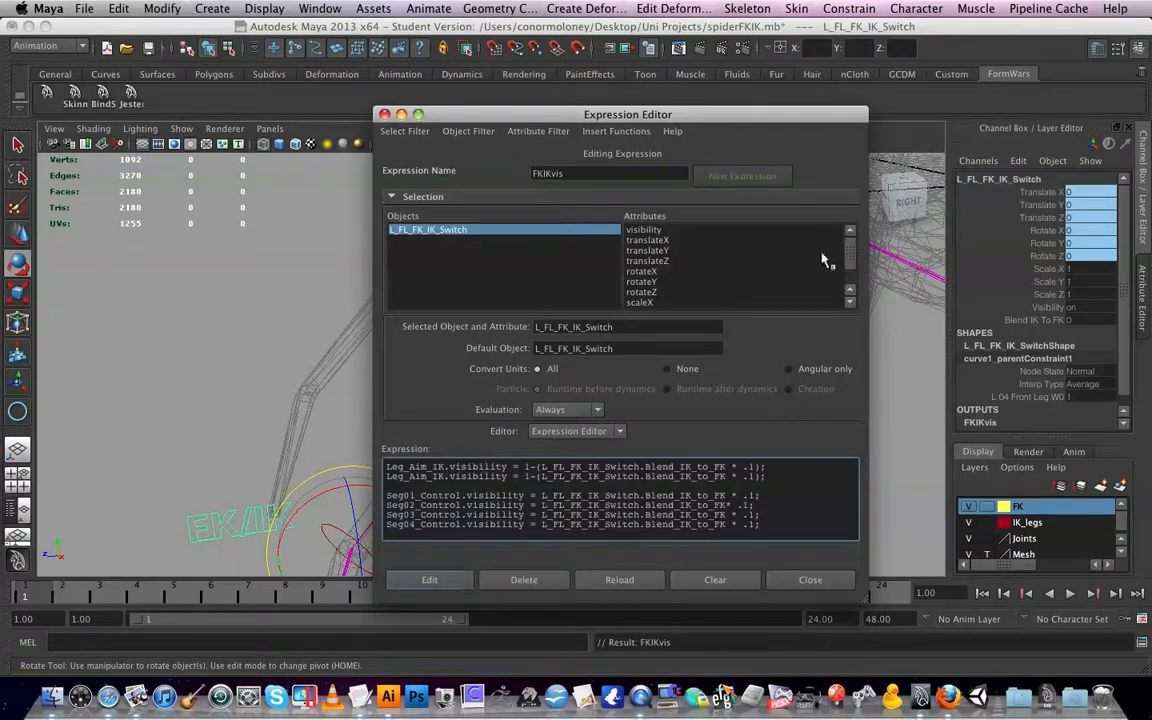
# - Close the Expression Editor and move Leg_IK_control in towards the spider's body to test the front leg
pyautogui.click(384, 116)
pyautogui.keyDown('alt'); pyautogui.moveTo(519, 319); pyautogui.dragTo(581, 393); pyautogui.keyUp('alt')
pyautogui.click(561, 362)
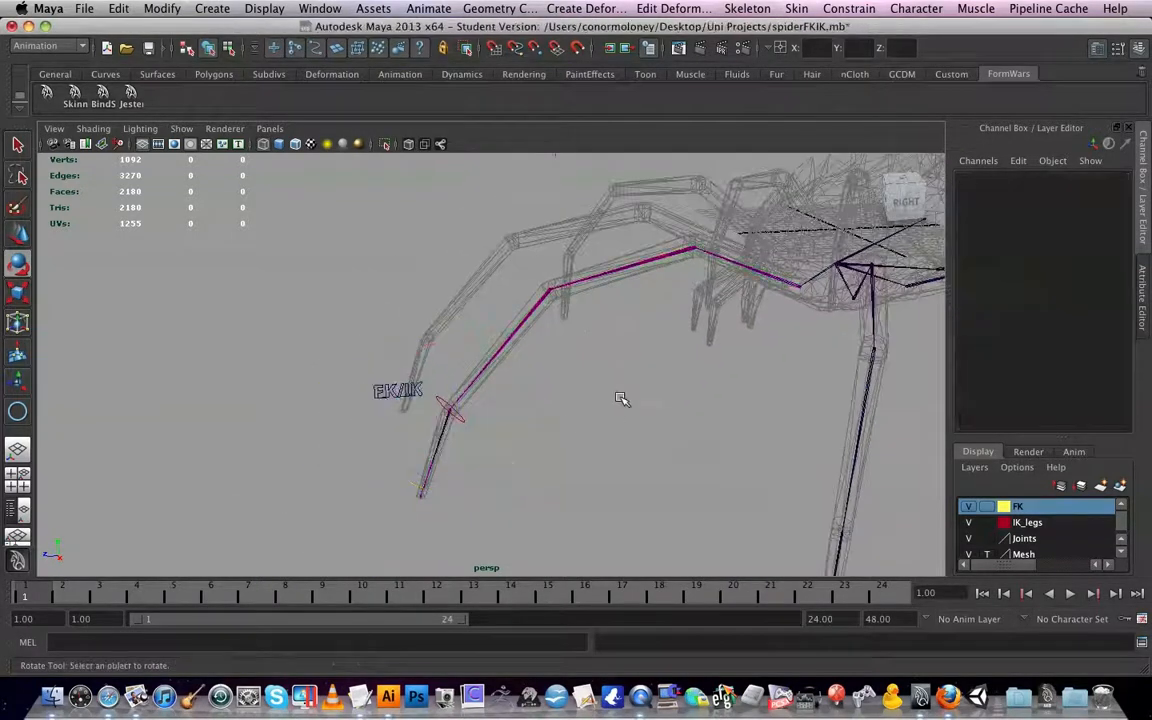
pyautogui.click(447, 408)
pyautogui.press('w')
pyautogui.moveTo(449, 410); pyautogui.dragTo(612, 437)
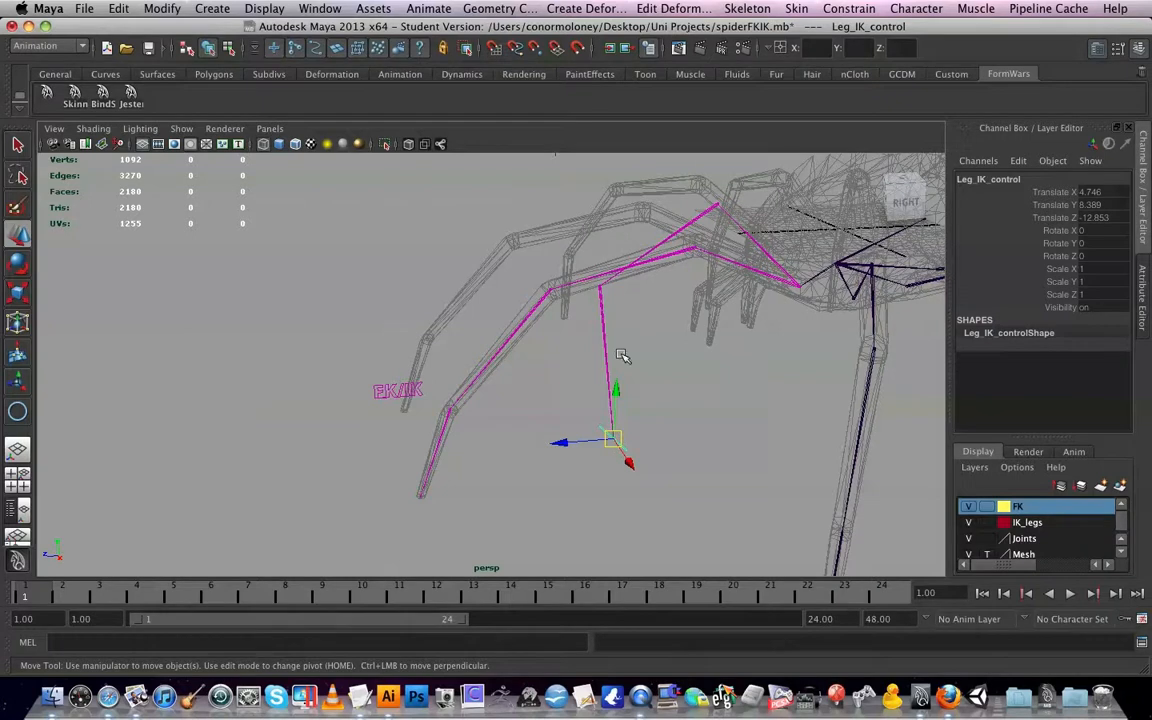
pyautogui.scroll(4, 537, 388)
pyautogui.scroll(2, 537, 388)
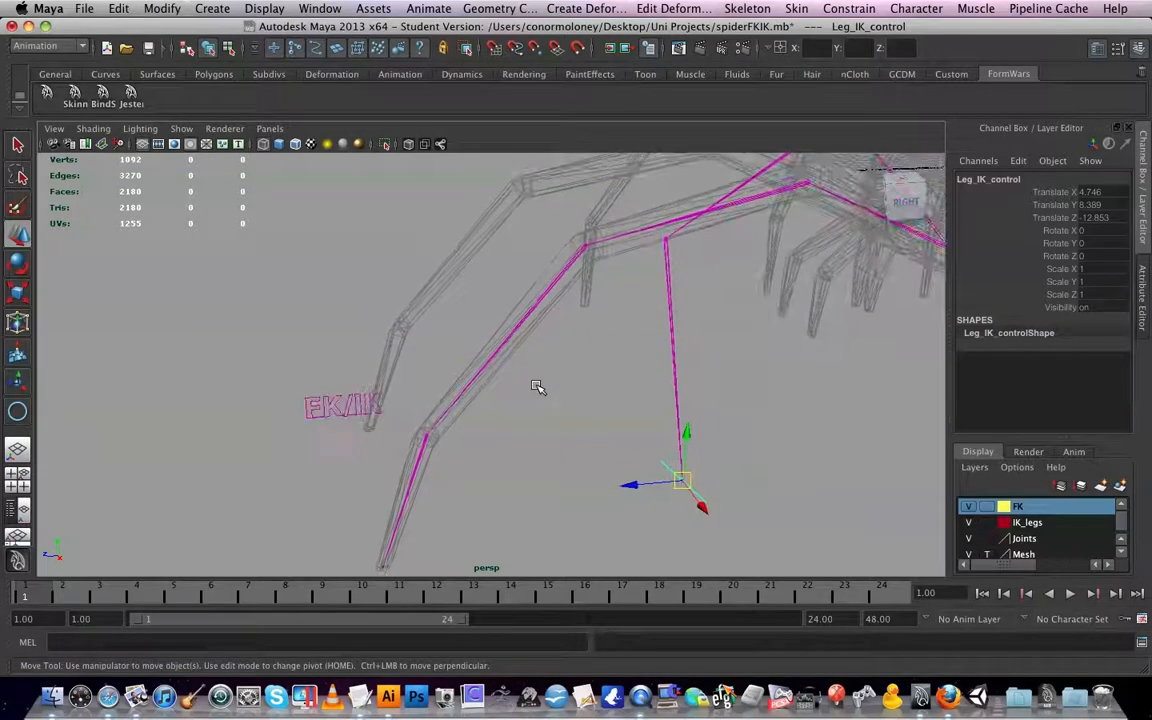
# - Check the L_03_FrontLeg joint, and undo the test move of Leg_IK_control
pyautogui.click(477, 386)
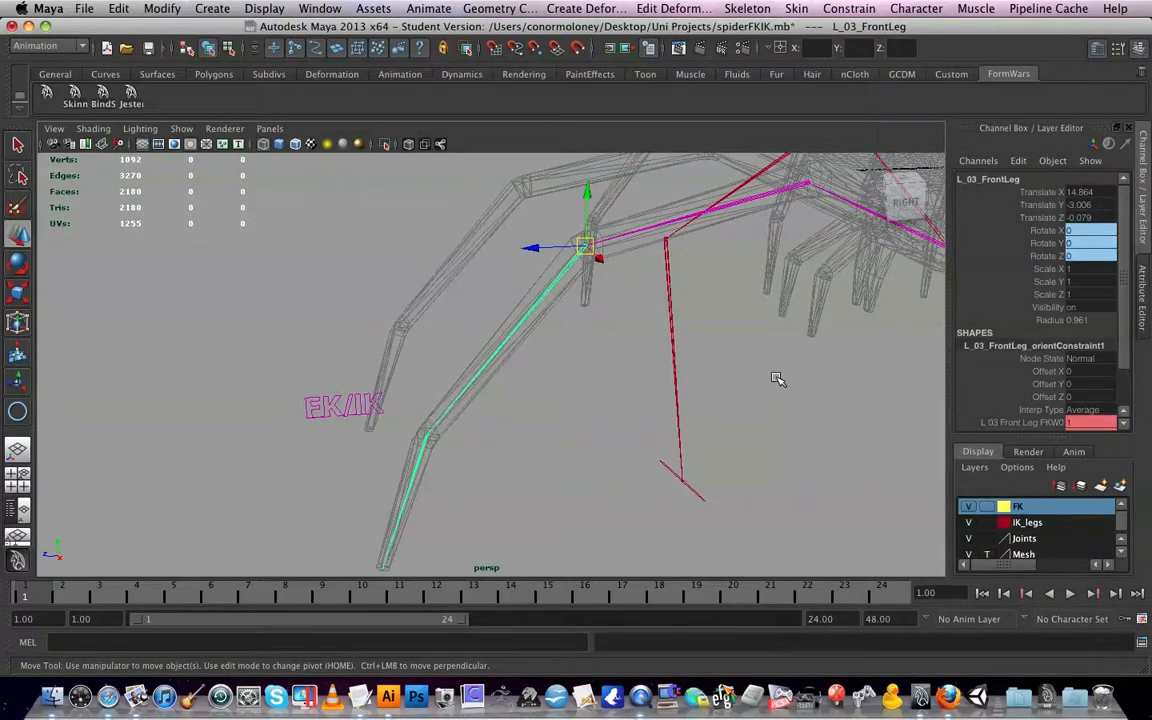
pyautogui.click(797, 466)
pyautogui.hotkey('ctrl', 'z')
pyautogui.press('super+z')
pyautogui.press('super+z')
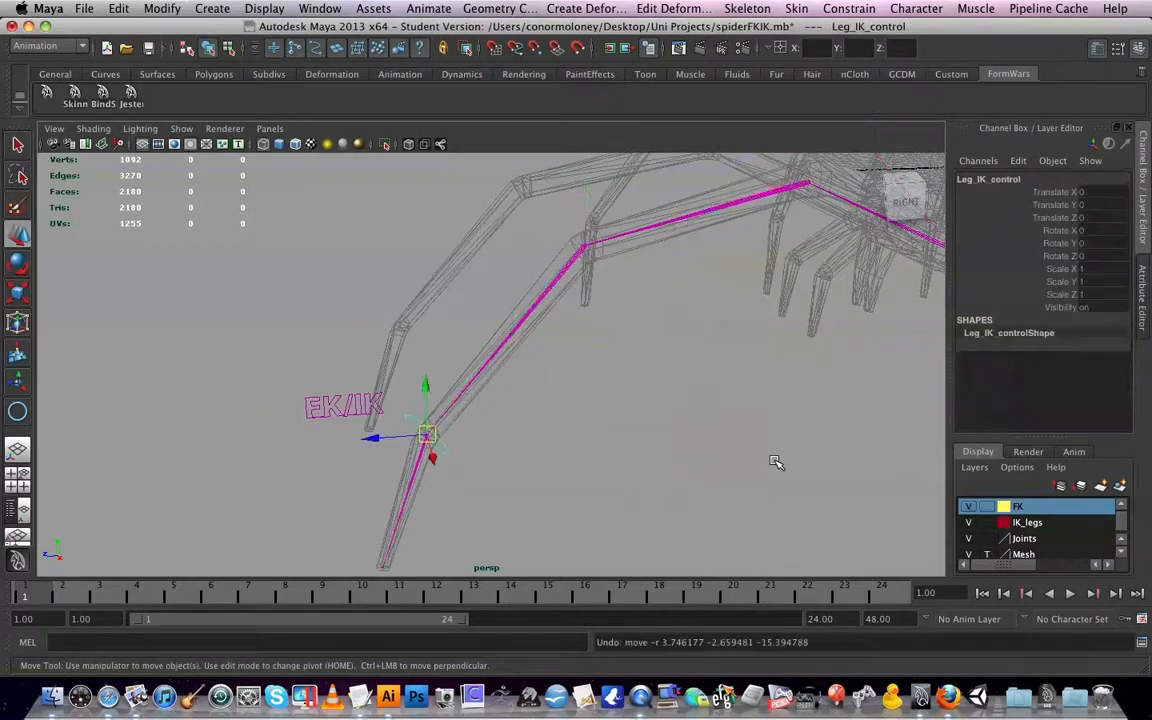
# - Switch to TextEdit and bring the Spider FKIKvis document into view
pyautogui.scroll(-2, 633, 391)
pyautogui.keyDown('alt'); pyautogui.moveTo(633, 391); pyautogui.dragTo(577, 353); pyautogui.keyUp('alt')
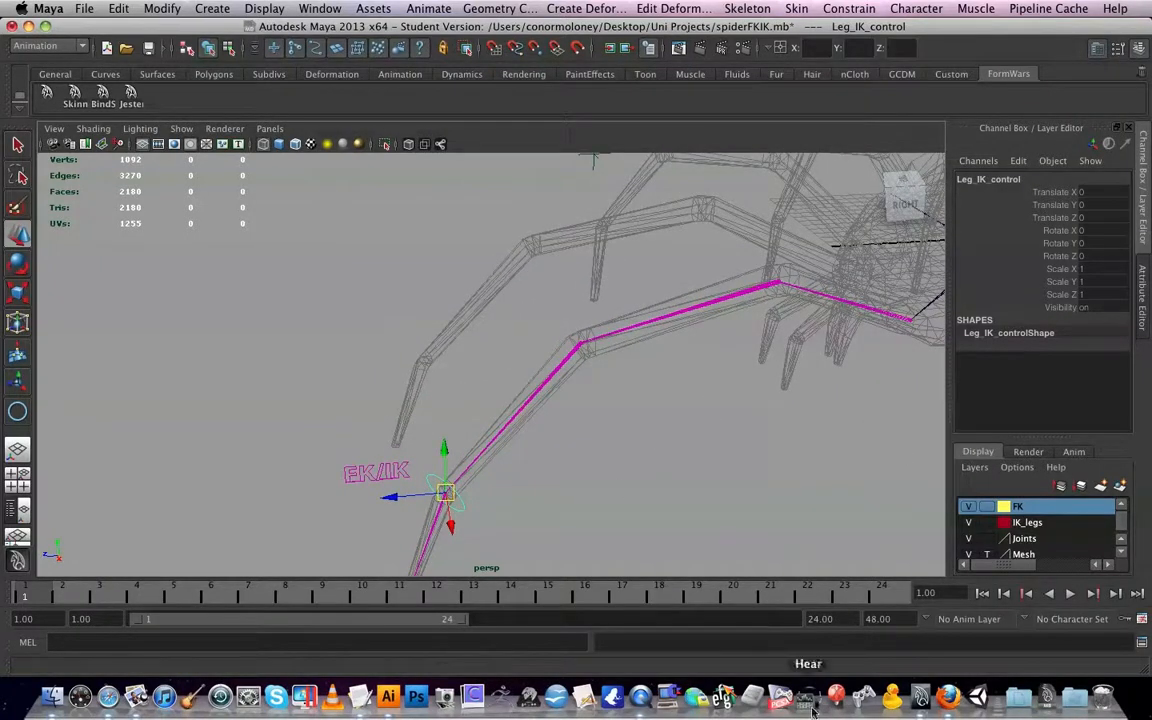
pyautogui.click(360, 697)
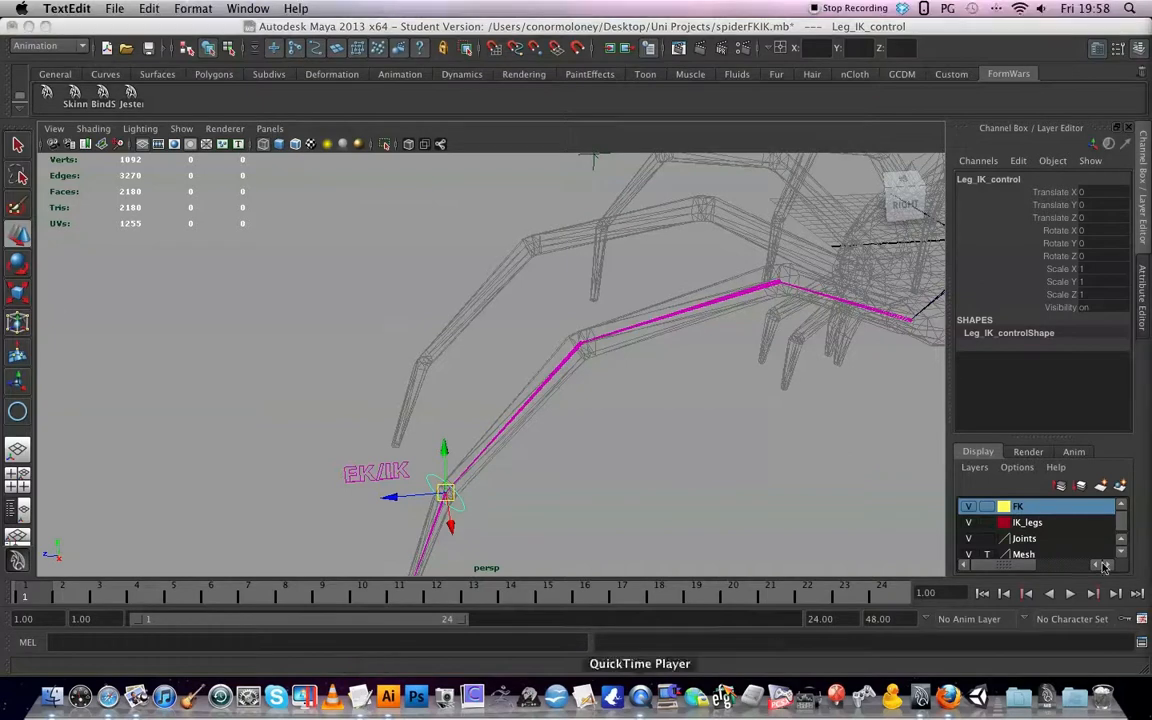
pyautogui.moveTo(1150, 186); pyautogui.dragTo(633, 168)
pyautogui.click(719, 424)
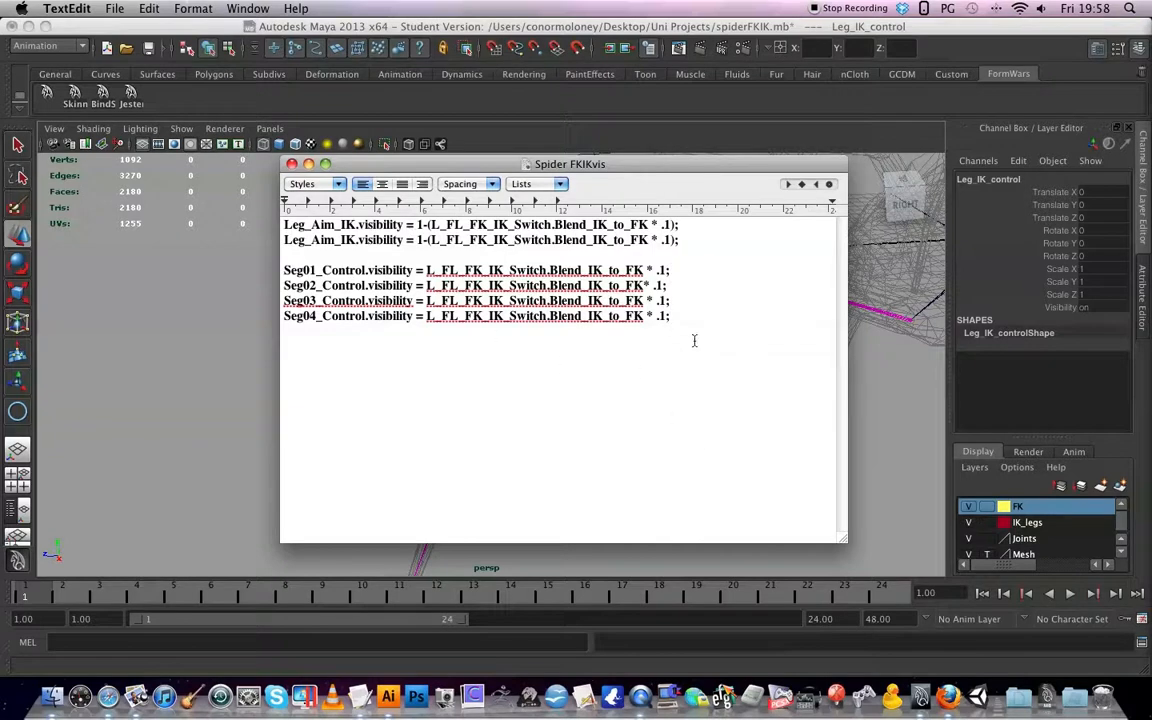
# - Duplicate all the visibility expressions below the originals in the Spider FKIKvis document, under a "// wrong" comment
pyautogui.moveTo(677, 235); pyautogui.dragTo(688, 244)
pyautogui.click(697, 250)
pyautogui.moveTo(681, 321); pyautogui.dragTo(216, 168)
pyautogui.press('super+c')
pyautogui.click(327, 376)
pyautogui.press('Return')
pyautogui.press('Return')
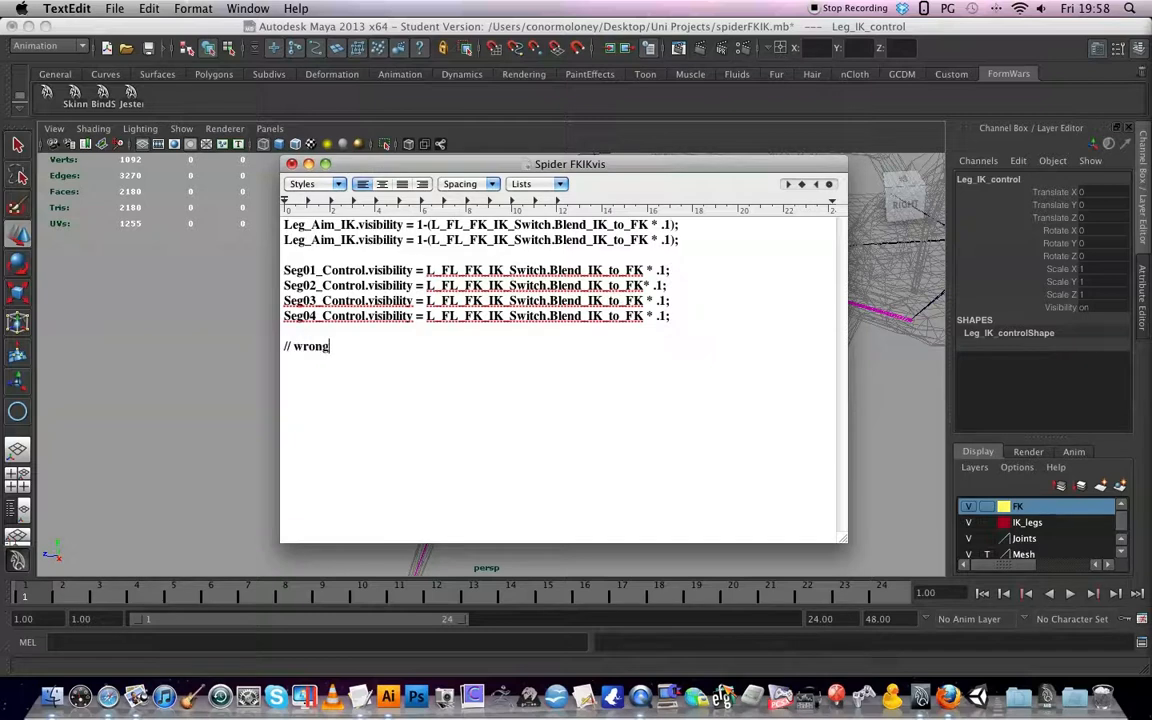
pyautogui.press('super+v')
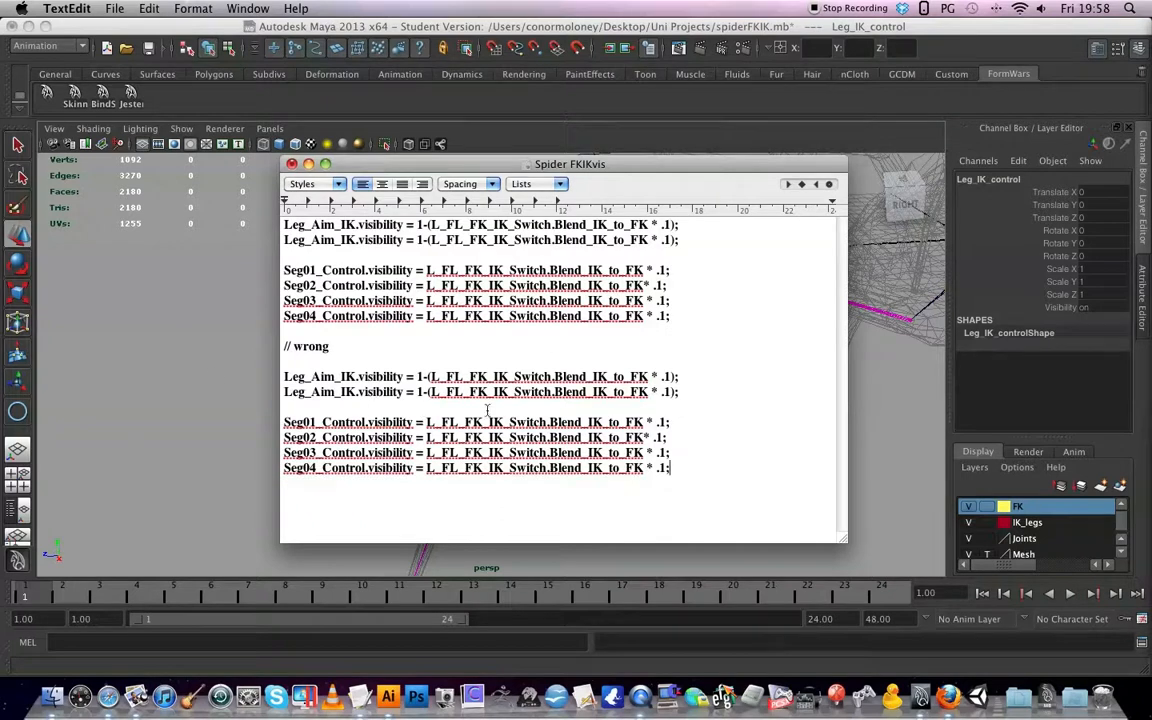
# - Move the duplicated Seg01_Control expression L_FL_FK_IK_Switch.Blend_IK_to_FK * .1; to the first duplicated Leg_Aim_IK line, replacing its value
pyautogui.moveTo(427, 421); pyautogui.dragTo(677, 420)
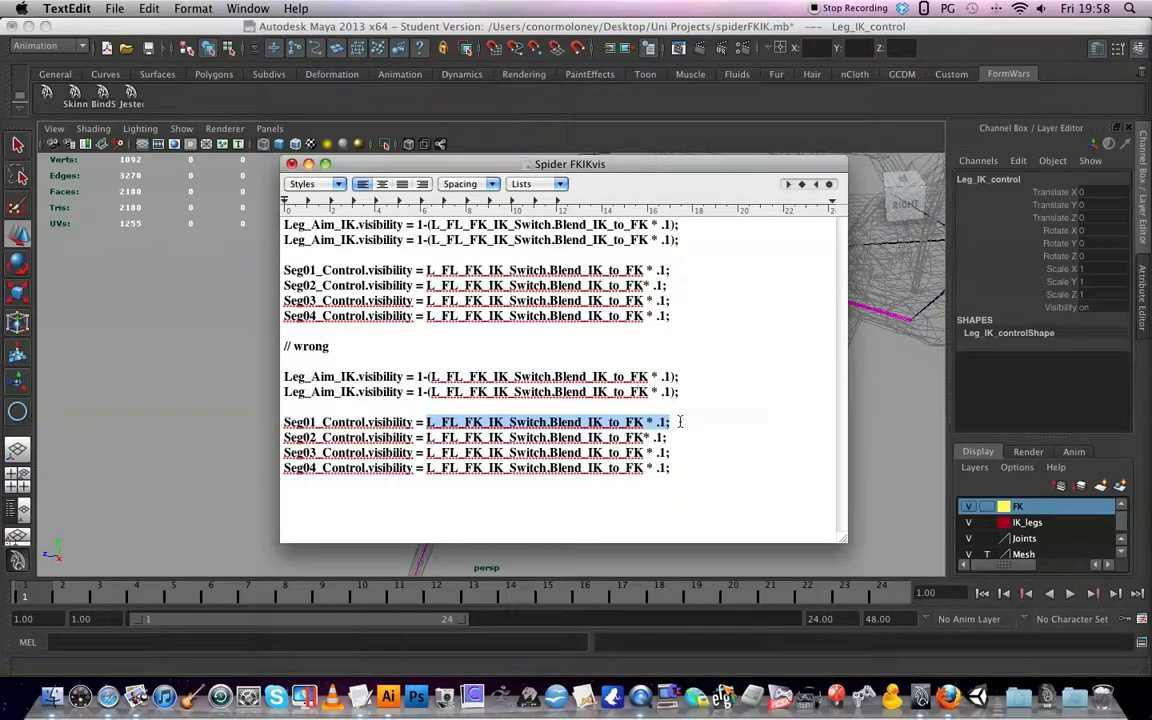
pyautogui.press('BackSpace')
pyautogui.moveTo(418, 376); pyautogui.dragTo(691, 378)
pyautogui.press('super+v')
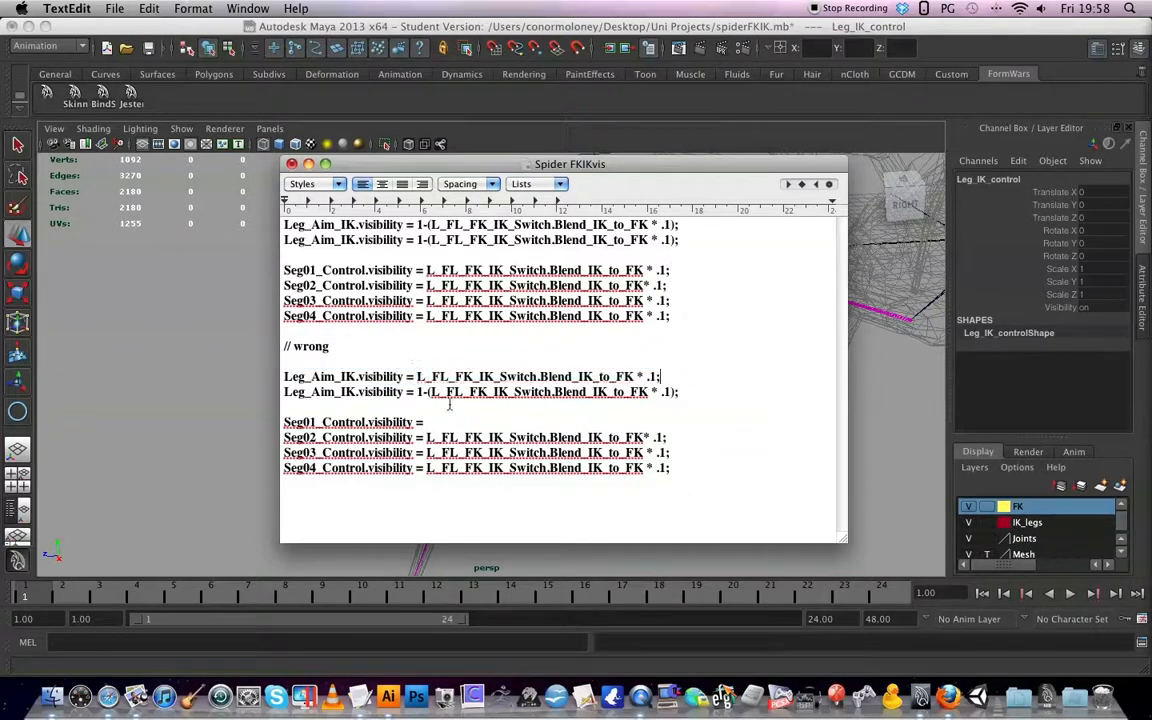
# - Move 1-(L_FL_FK_IK_Switch.Blend_IK_to_FK * .1); from the second duplicated Leg_Aim_IK line to the Seg01 to Seg04 lines, replacing their values
pyautogui.moveTo(417, 392); pyautogui.dragTo(680, 395)
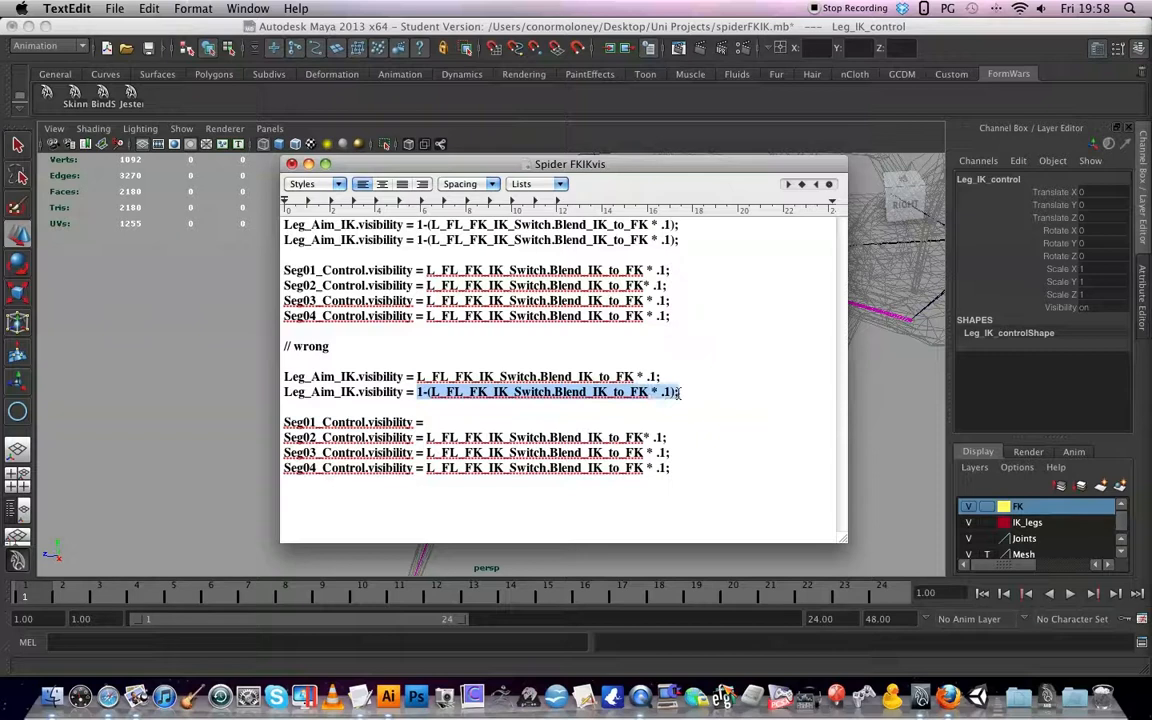
pyautogui.press('BackSpace')
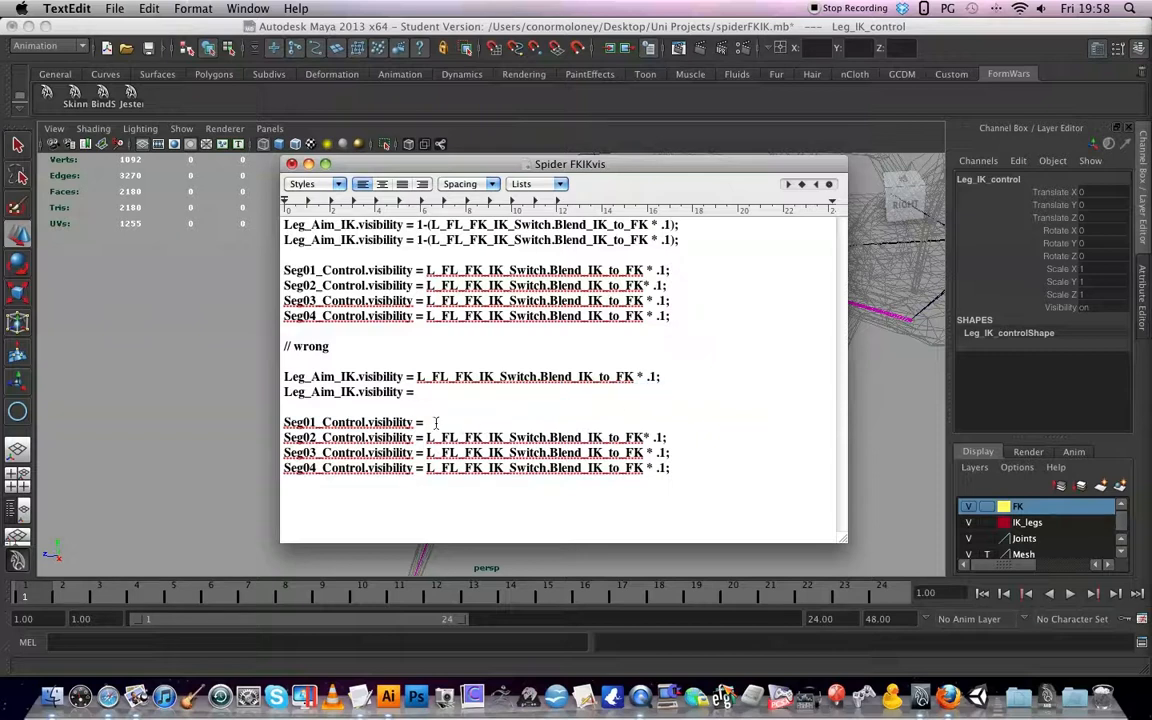
pyautogui.press('super+v')
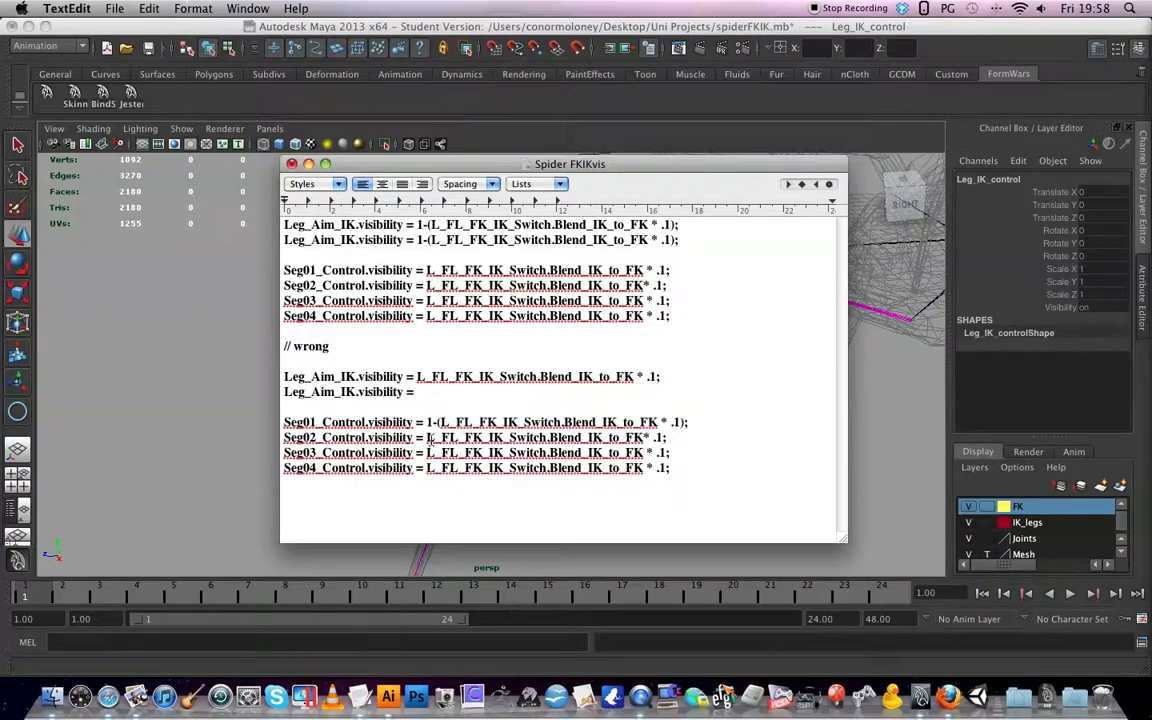
pyautogui.moveTo(427, 437); pyautogui.dragTo(668, 438)
pyautogui.press('super+v')
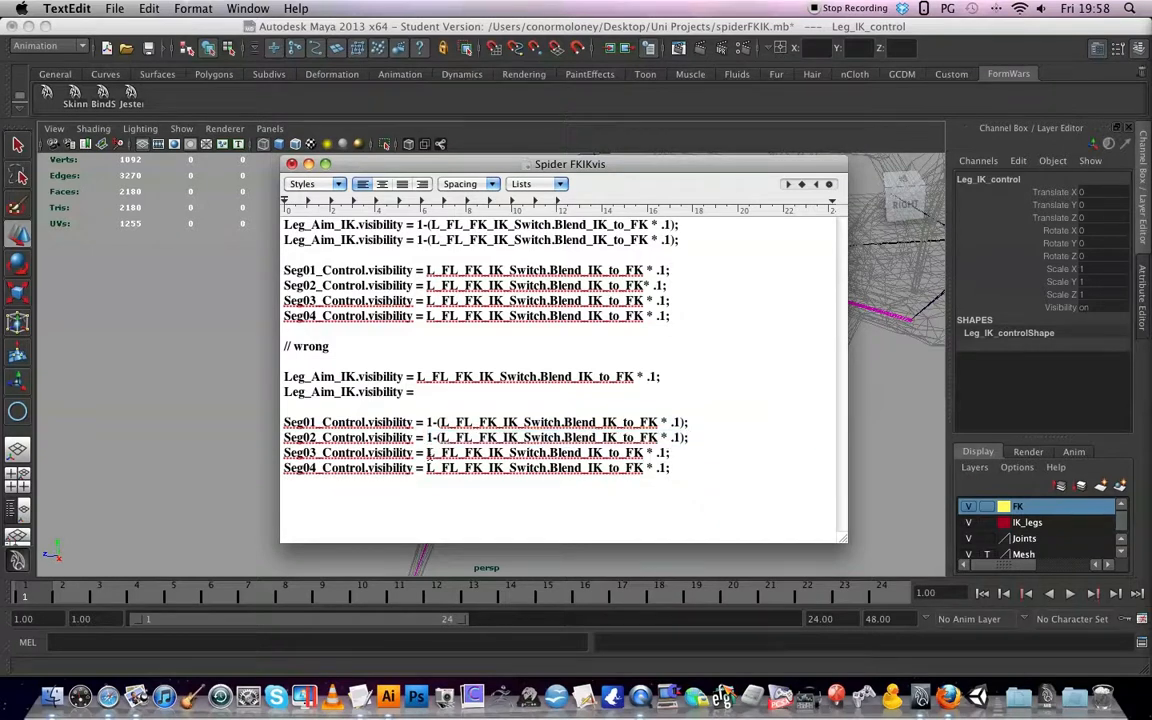
pyautogui.moveTo(427, 453); pyautogui.dragTo(668, 453)
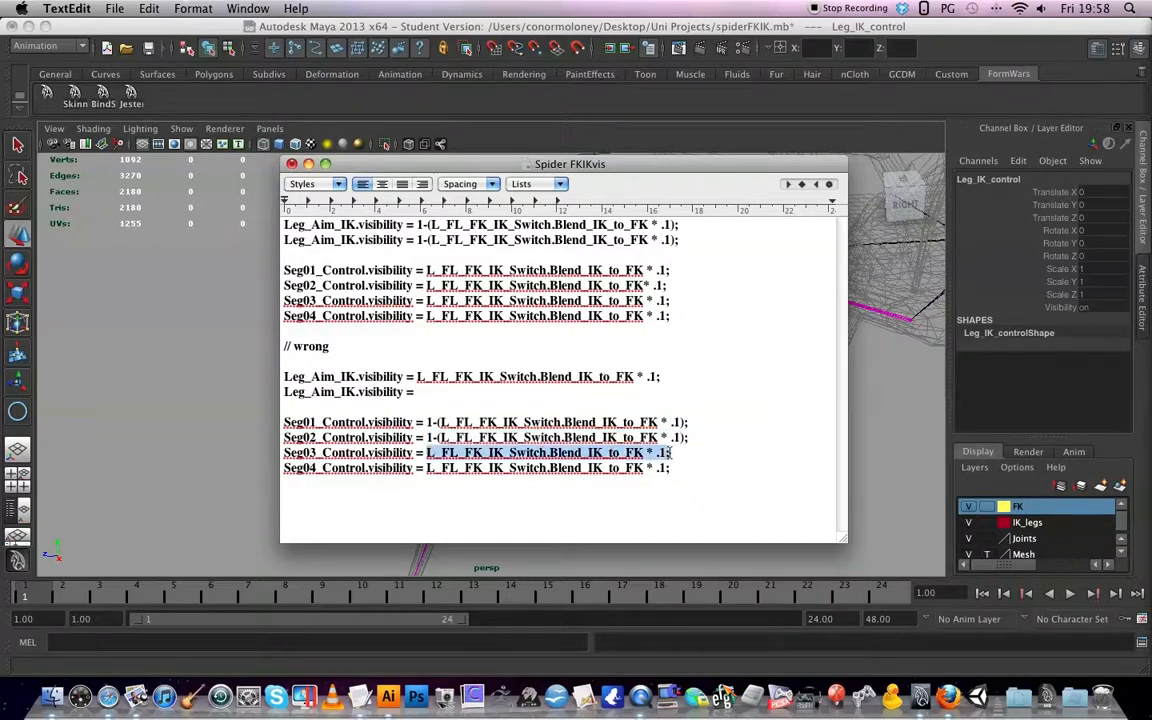
pyautogui.press('super+v')
pyautogui.moveTo(427, 468); pyautogui.dragTo(659, 470)
pyautogui.press('super+v')
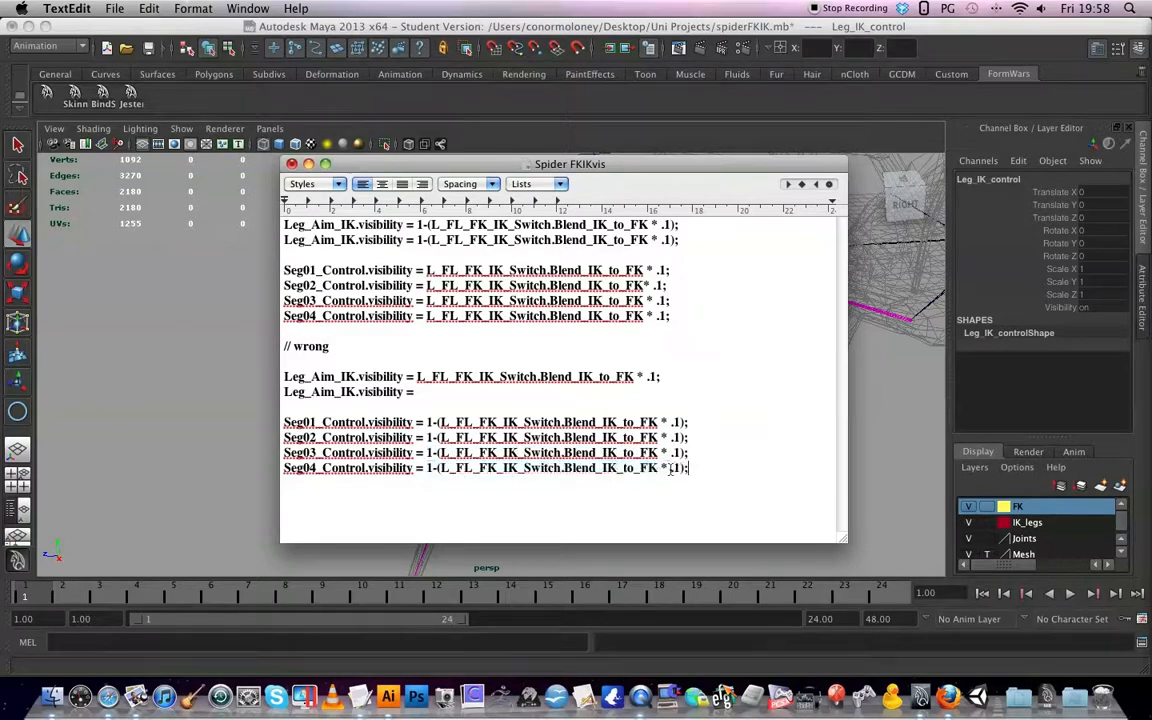
# - Complete the second duplicated Leg_Aim_IK line with L_FL_FK_IK_Switch.Blend_IK_to_FK * .1; and select the whole reversed block
pyautogui.moveTo(416, 377); pyautogui.dragTo(659, 379)
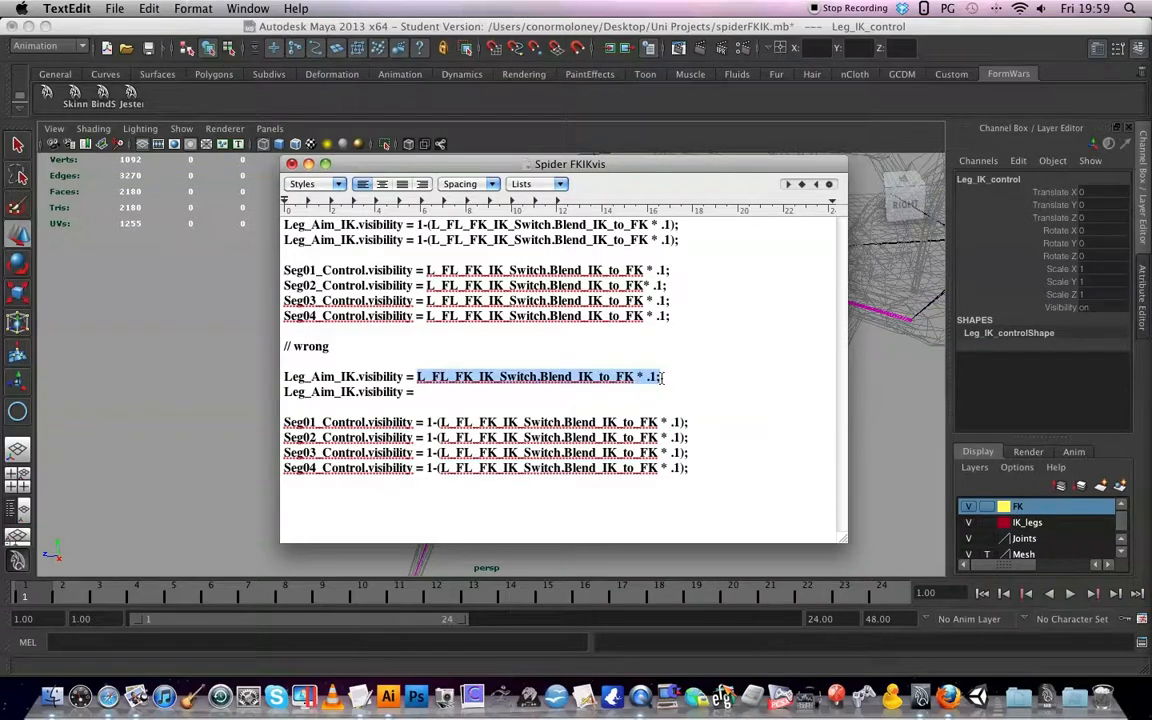
pyautogui.click(430, 393)
pyautogui.press('super+v')
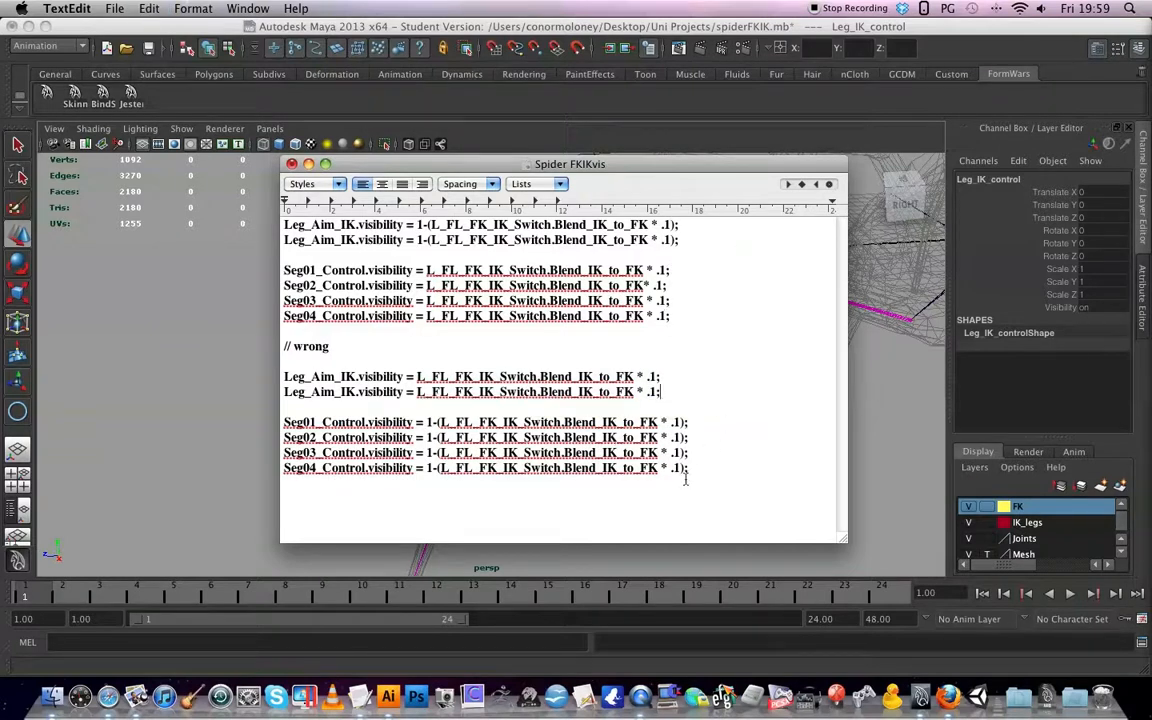
pyautogui.moveTo(689, 470); pyautogui.dragTo(281, 380)
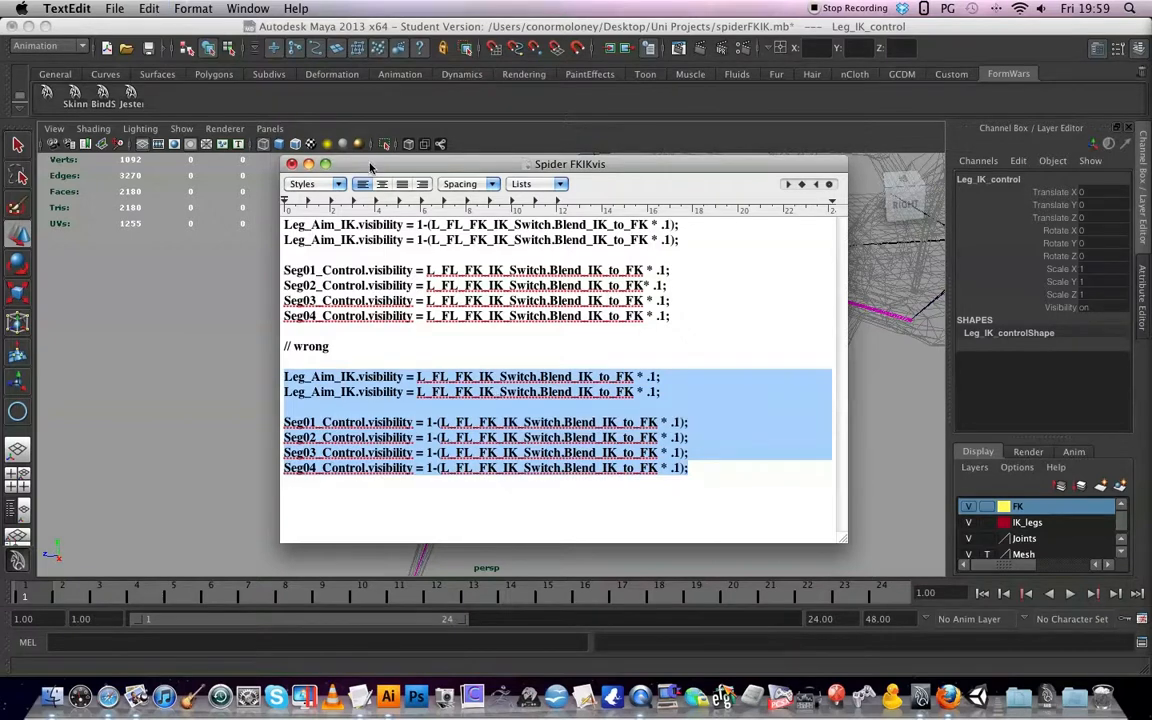
# - Return to Maya, select the L_FL_FK_IK_Switch control and show its connections in the Hypergraph
pyautogui.click(332, 146)
pyautogui.click(721, 393)
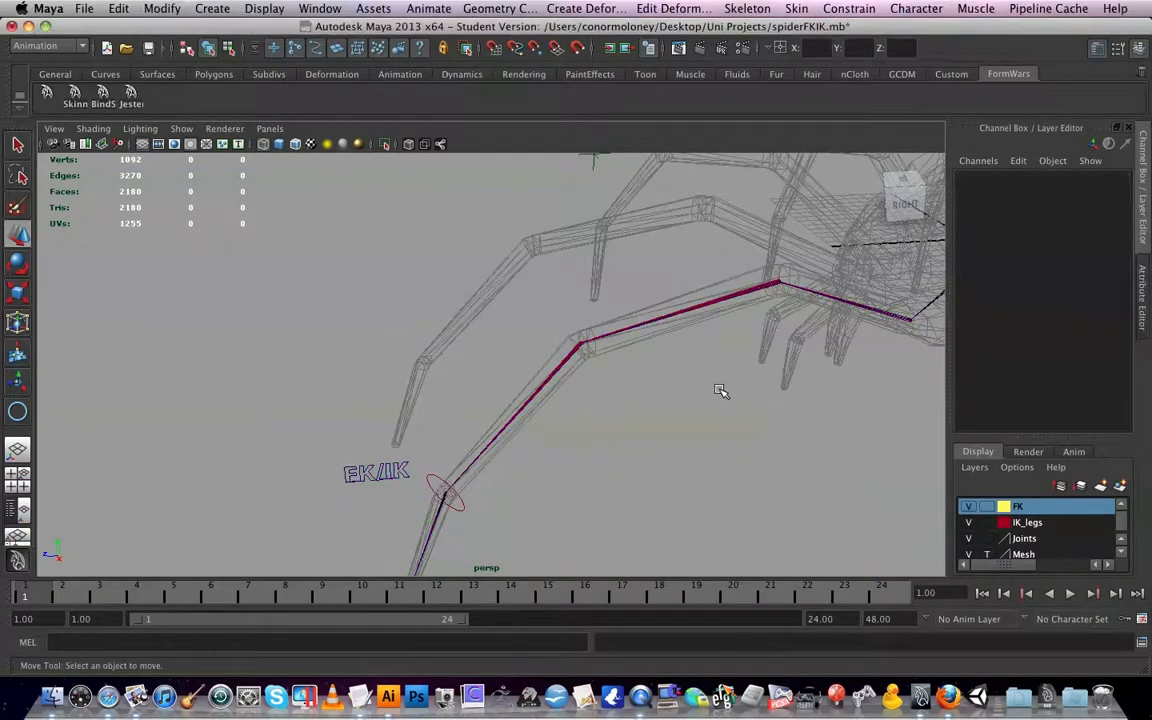
pyautogui.scroll(-1, 706, 395)
pyautogui.keyDown('alt'); pyautogui.moveTo(702, 396); pyautogui.dragTo(685, 361, button='middle'); pyautogui.keyUp('alt')
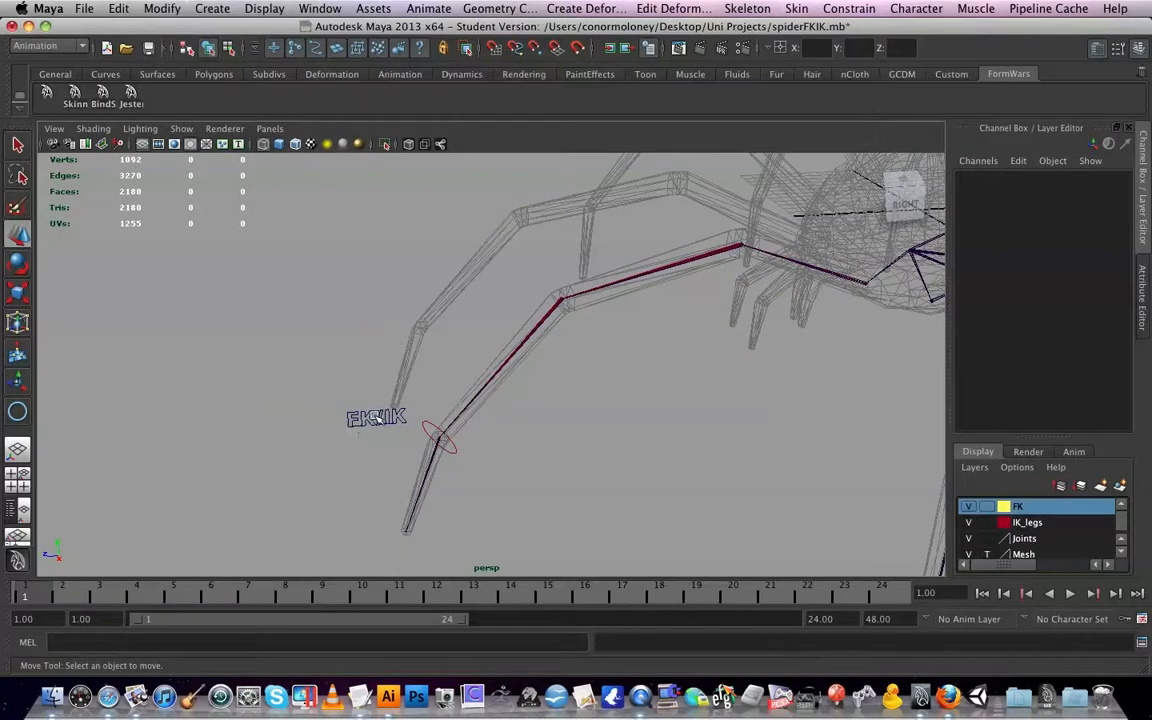
pyautogui.click(352, 425)
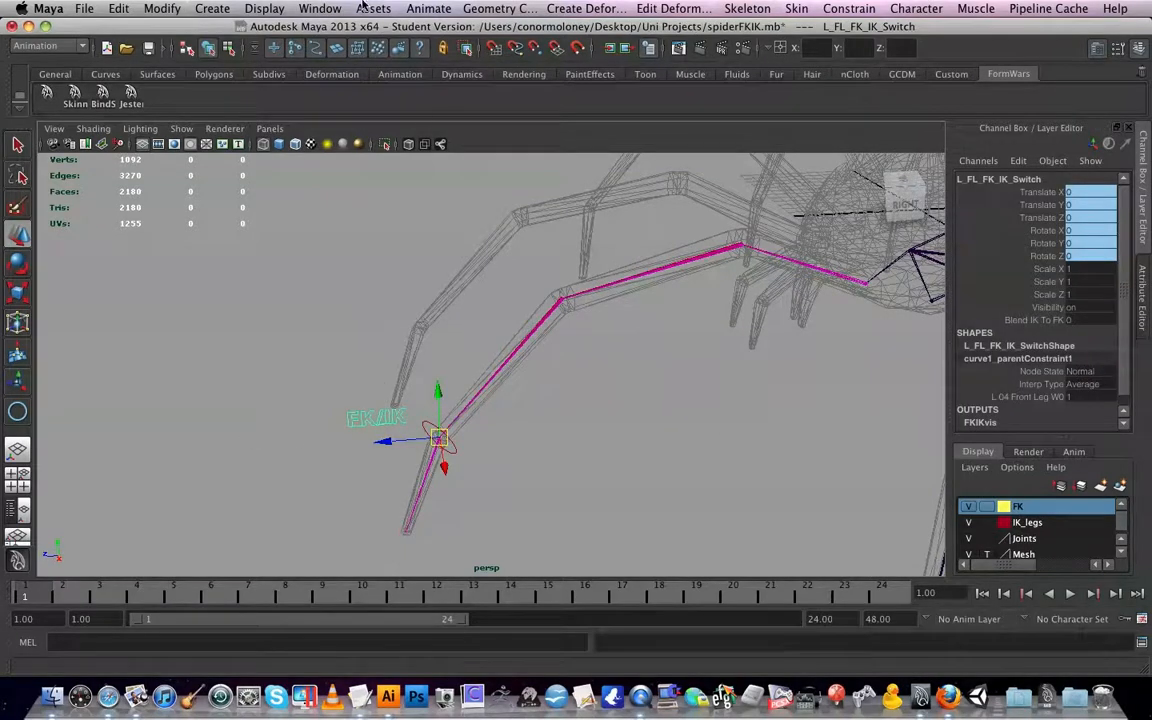
pyautogui.click(266, 8)
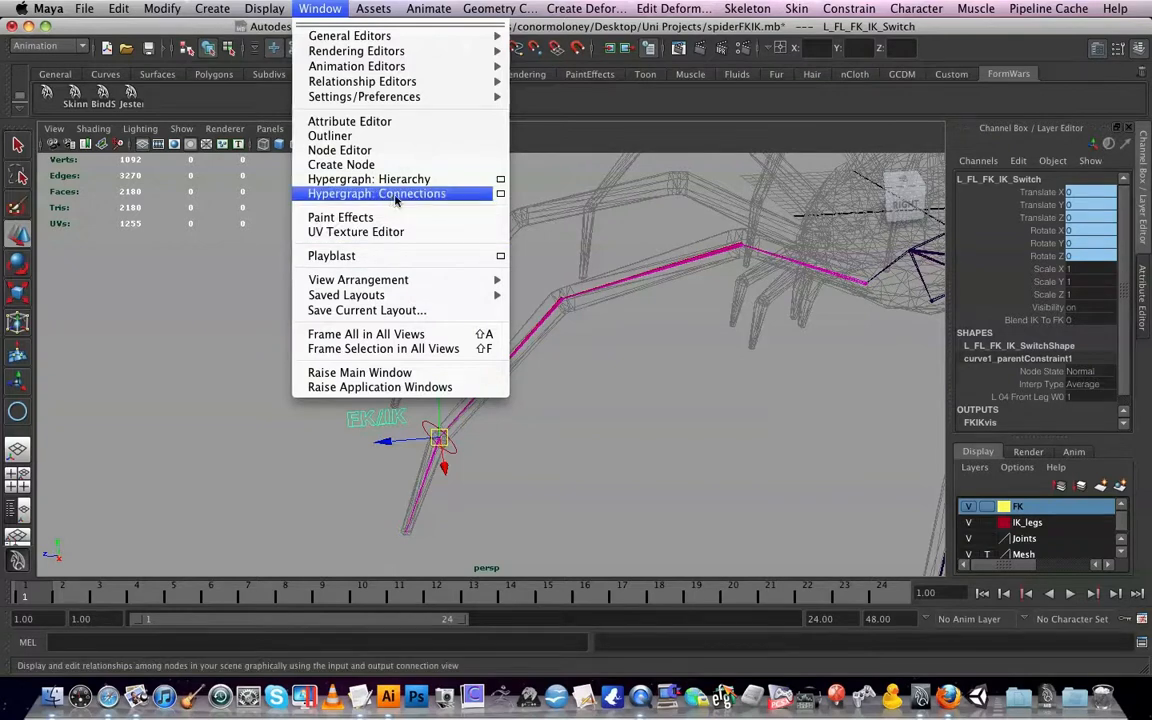
pyautogui.click(471, 198)
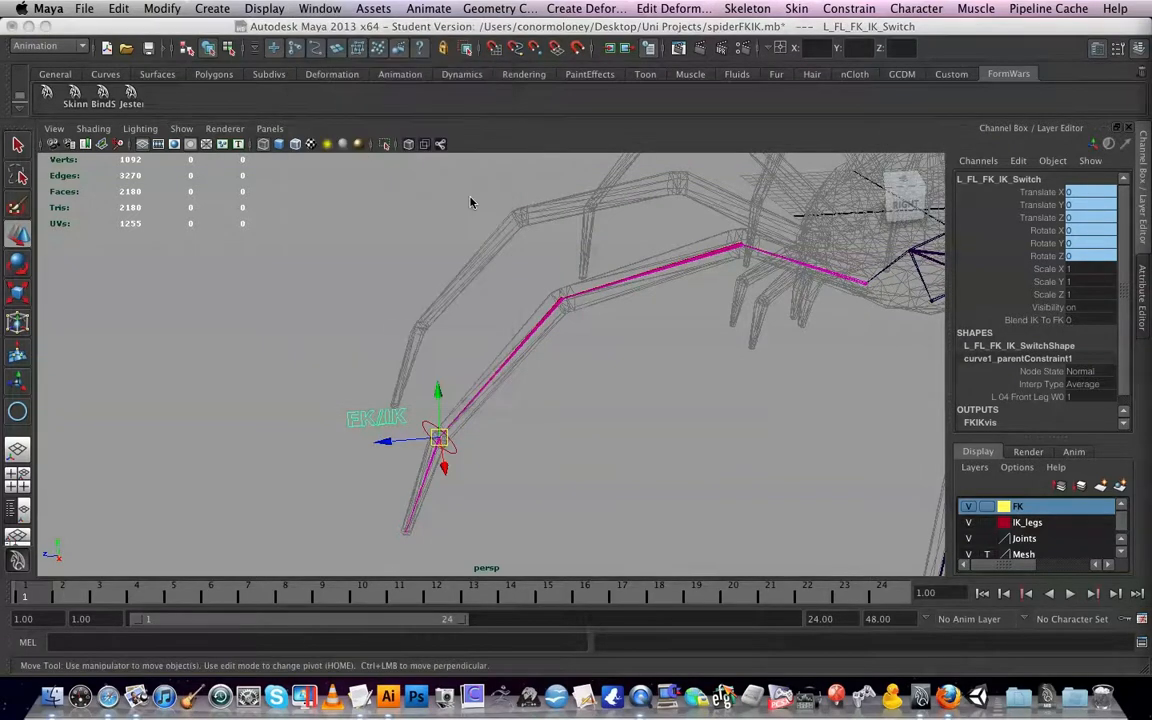
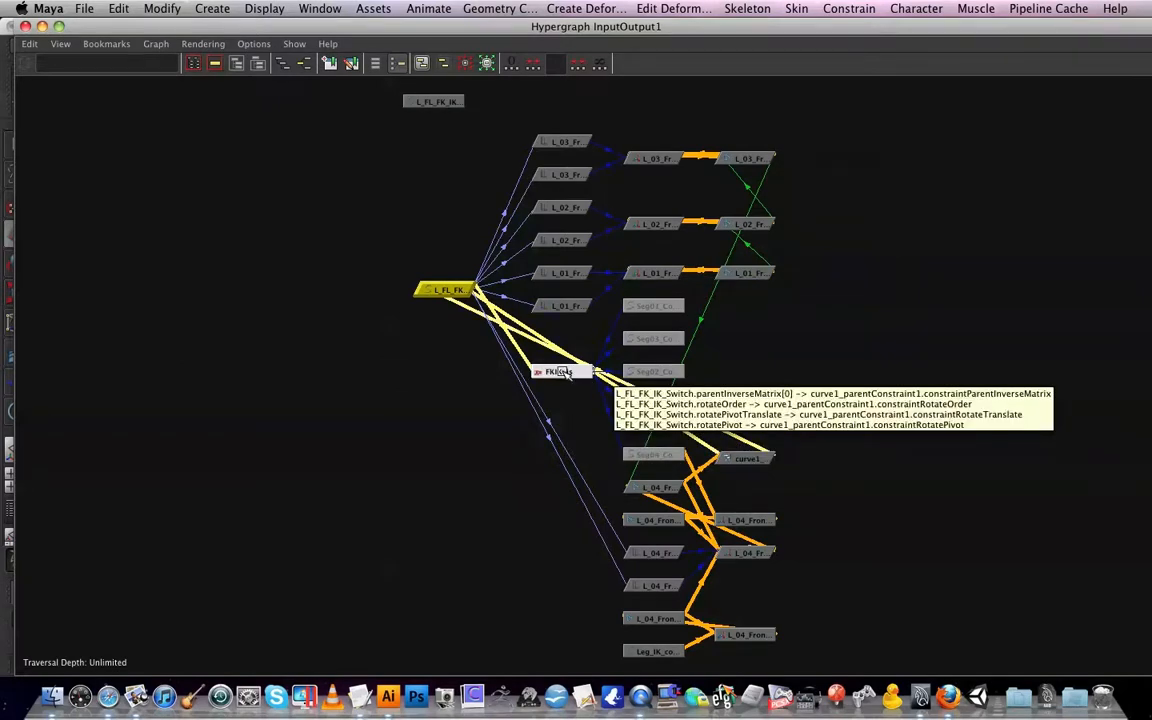
# - Delete the FKIKvis expression node from the switch's connection graph and close the Hypergraph
pyautogui.click(566, 373)
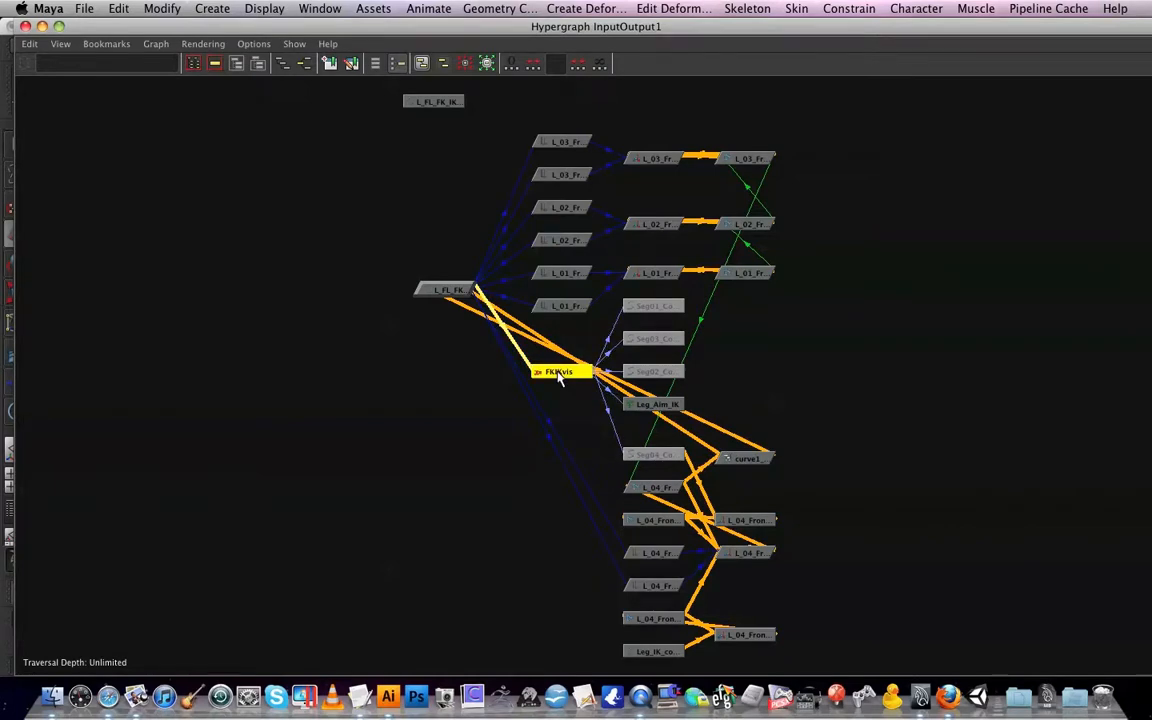
pyautogui.press('Delete')
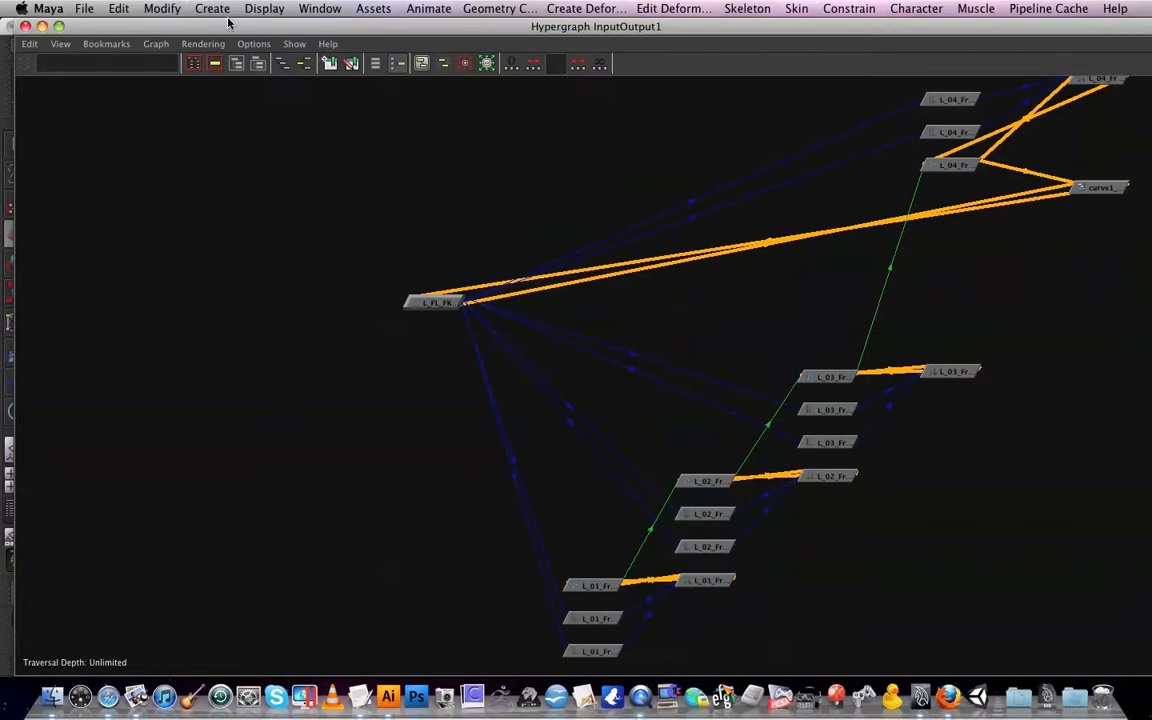
pyautogui.click(25, 26)
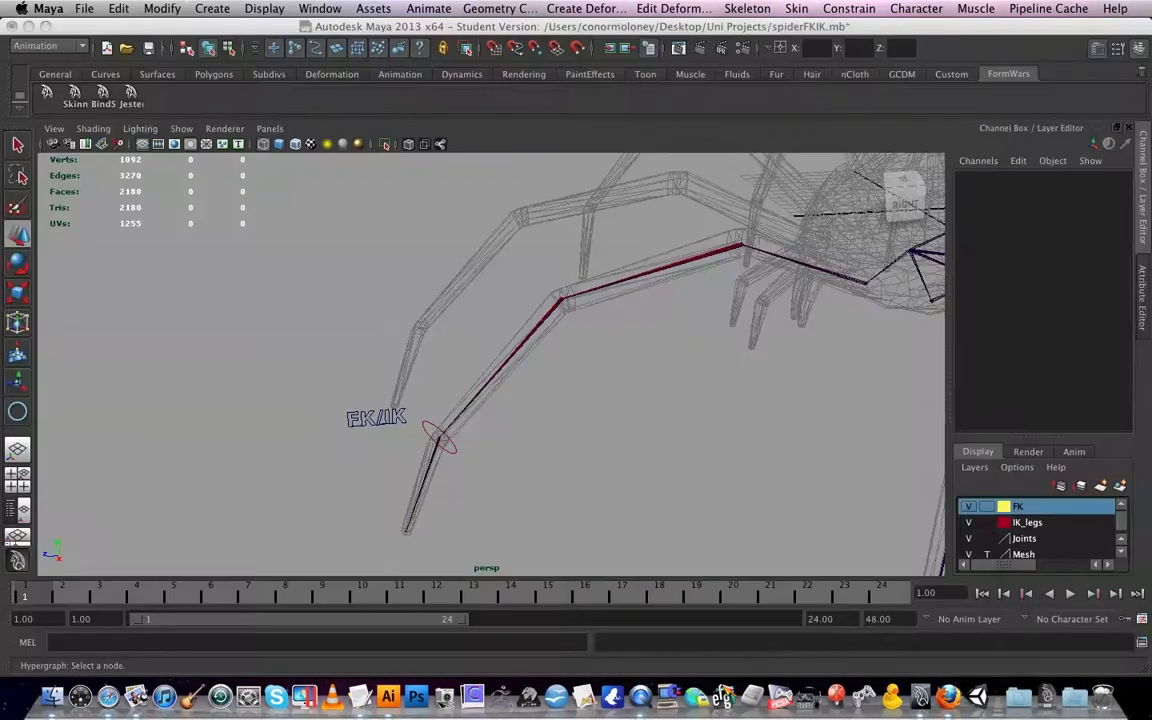
# - Open the Expression Editor for the L_FL_FK_IK_Switch control
pyautogui.click(386, 416)
pyautogui.click(320, 8)
pyautogui.moveTo(330, 68)
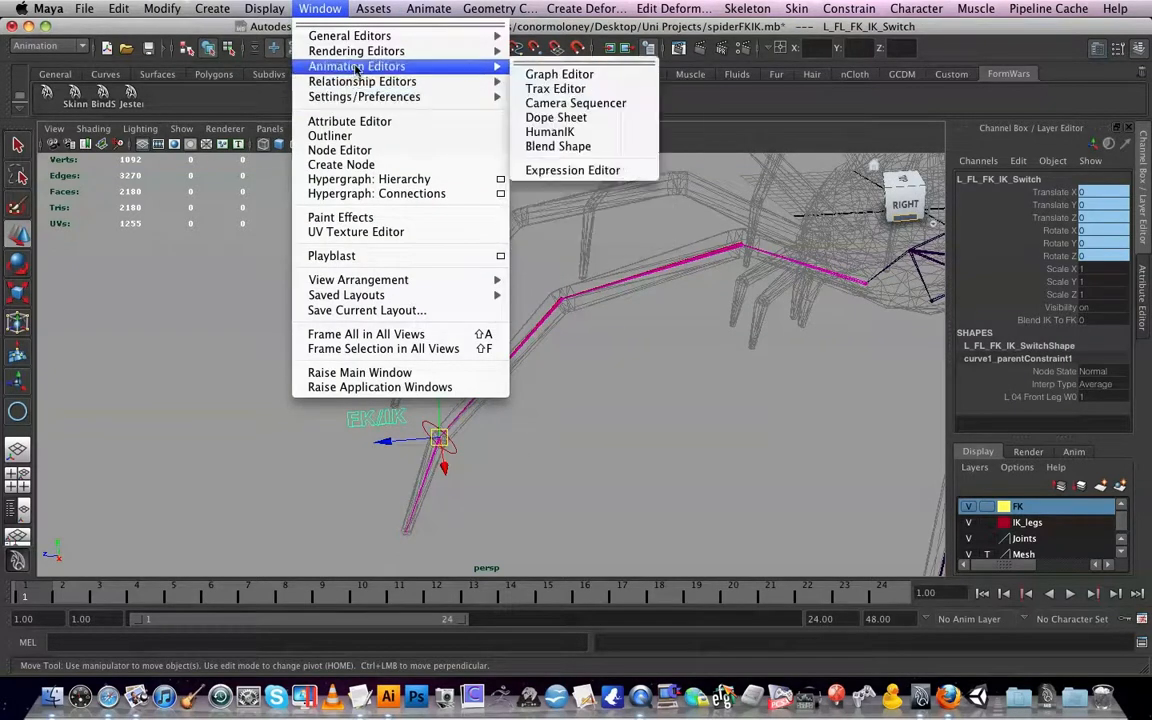
pyautogui.click(574, 172)
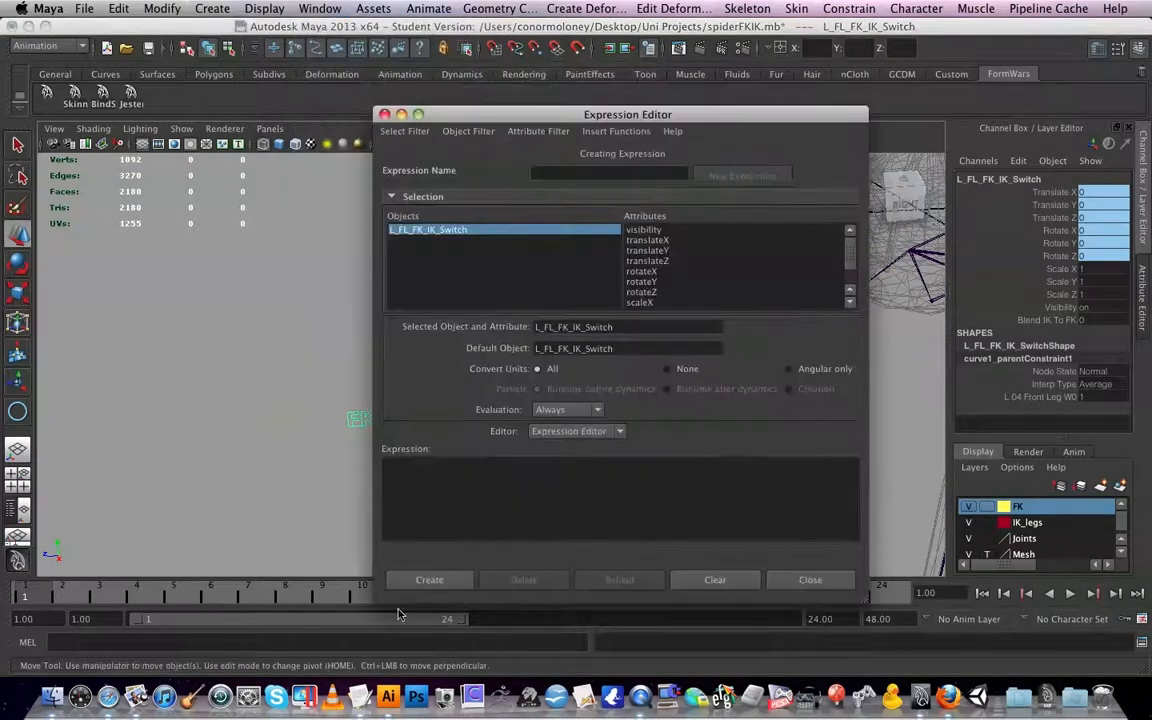
# - Copy the reversed Leg_Aim_IK and Seg01 to Seg04 visibility lines from the TextEdit document into Maya's empty expression
pyautogui.click(305, 697)
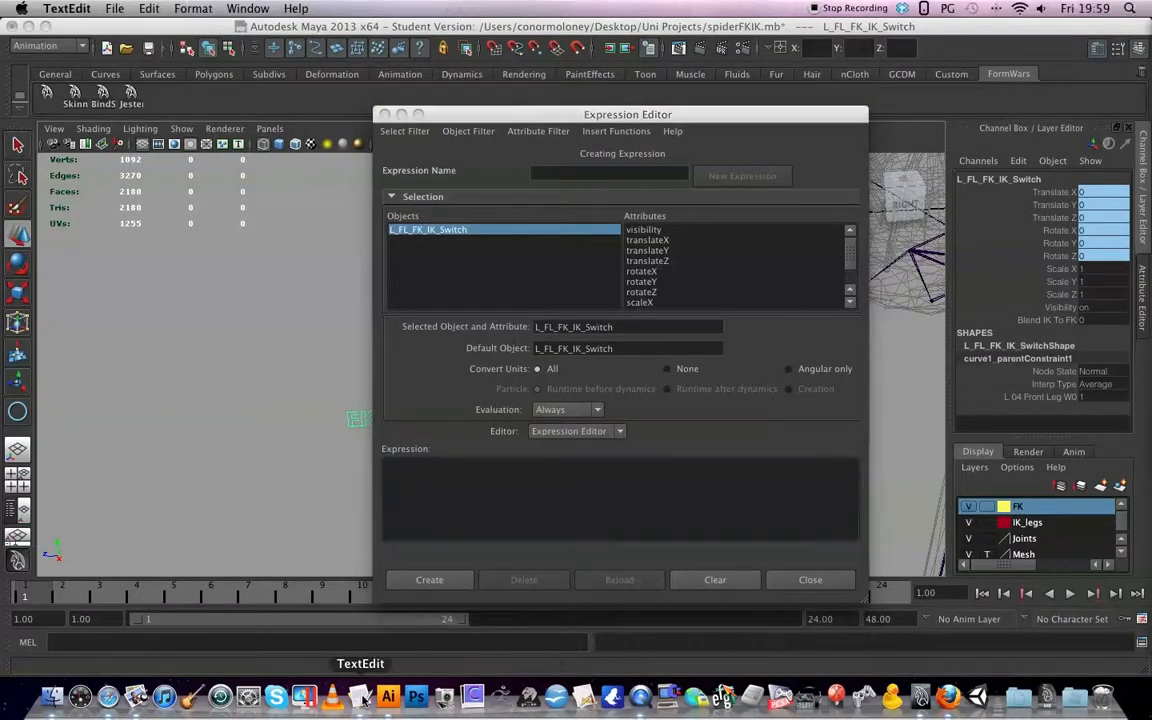
pyautogui.moveTo(380, 121); pyautogui.dragTo(471, 157)
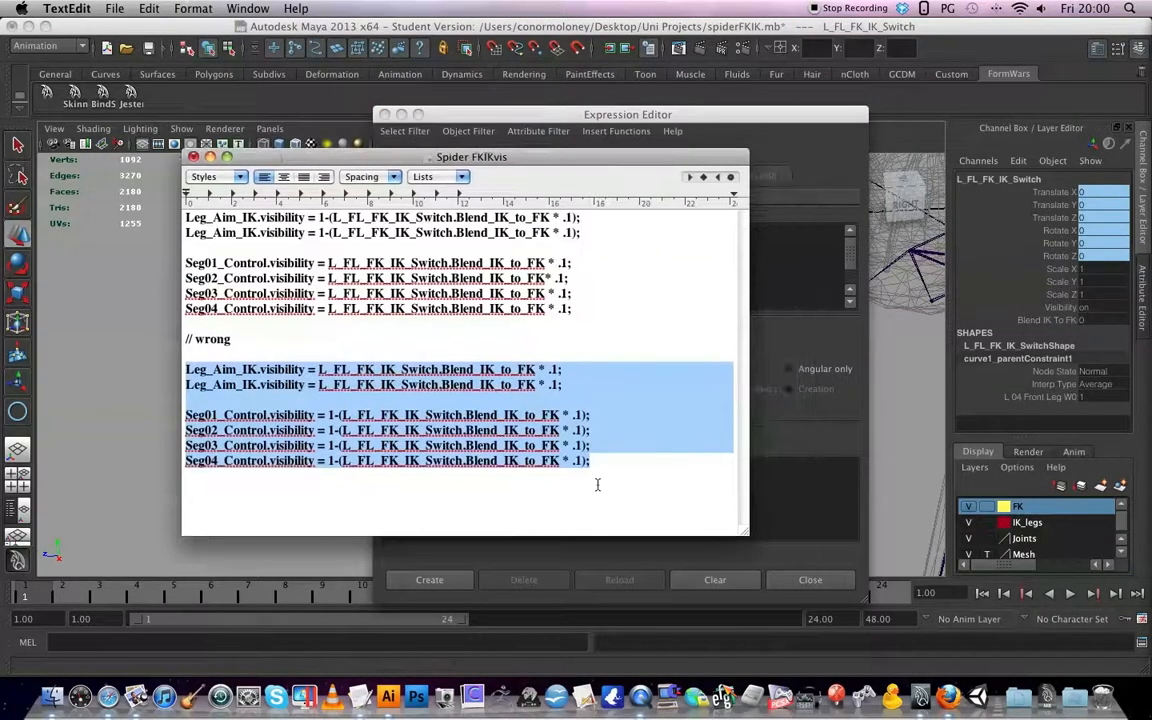
pyautogui.click(588, 461)
pyautogui.moveTo(588, 461); pyautogui.dragTo(187, 371)
pyautogui.press('super+c')
pyautogui.click(755, 497)
pyautogui.press('super+v')
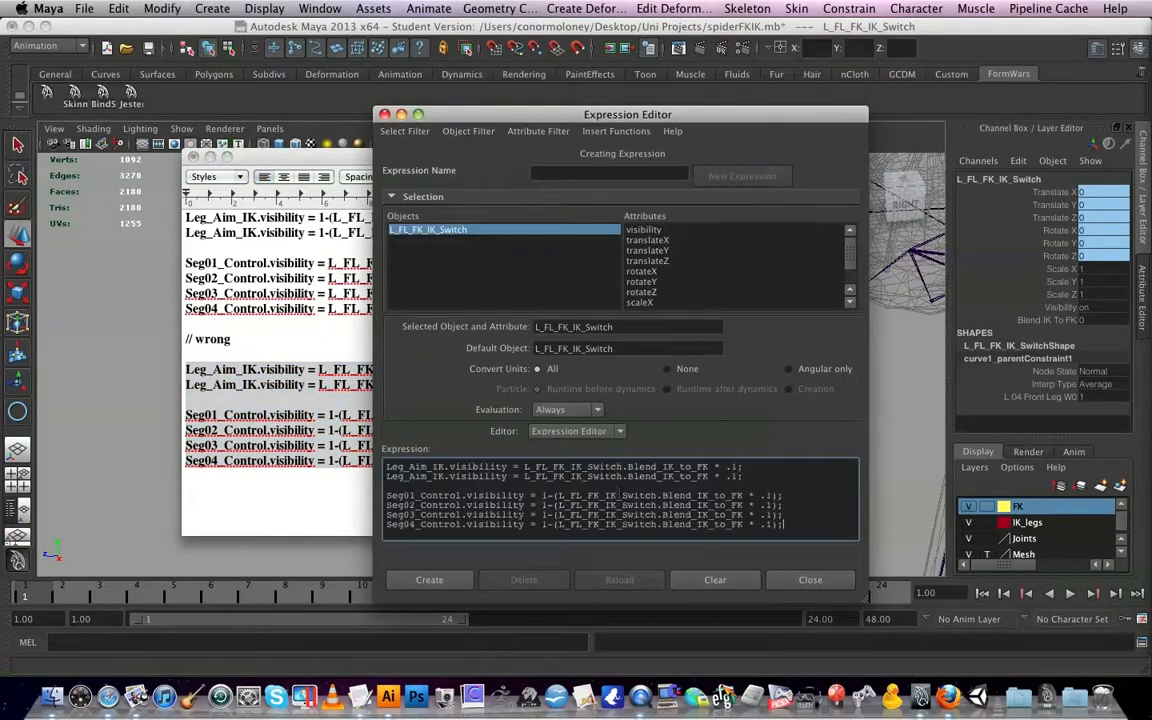
# - Create the pasted visibility expression on L_FL_FK_IK_Switch, close the Expression Editor and clear the text document from the viewport
pyautogui.click(440, 584)
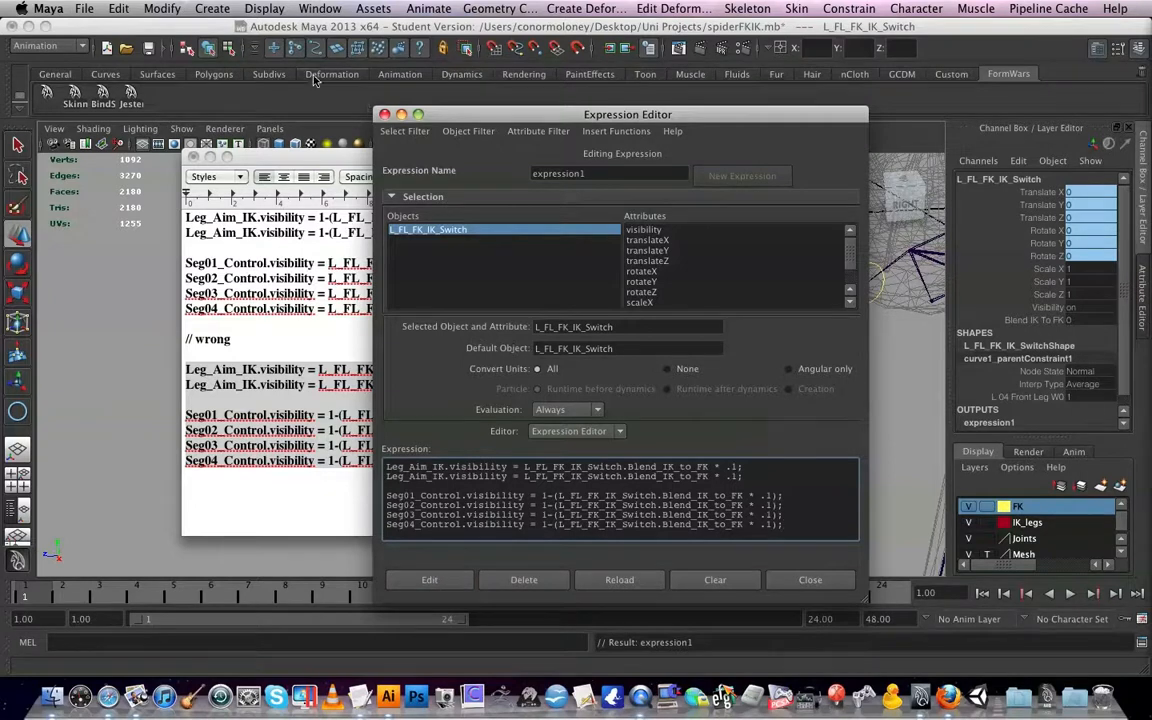
pyautogui.click(384, 116)
pyautogui.moveTo(308, 155); pyautogui.dragTo(1150, 176)
pyautogui.click(723, 415)
# - Select Leg_IK_control at the lower leg joint, try moving it along Z, undo the move and deselect it
pyautogui.scroll(3, 722, 414)
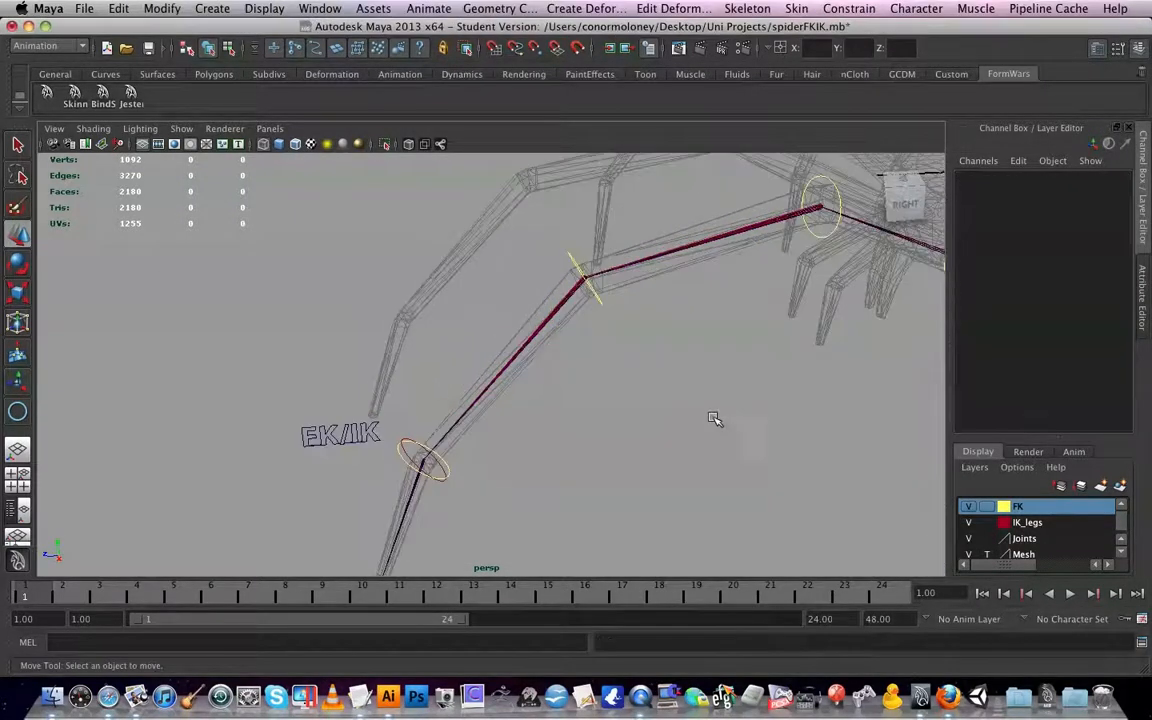
pyautogui.scroll(-2, 453, 452)
pyautogui.scroll(-8, 532, 378)
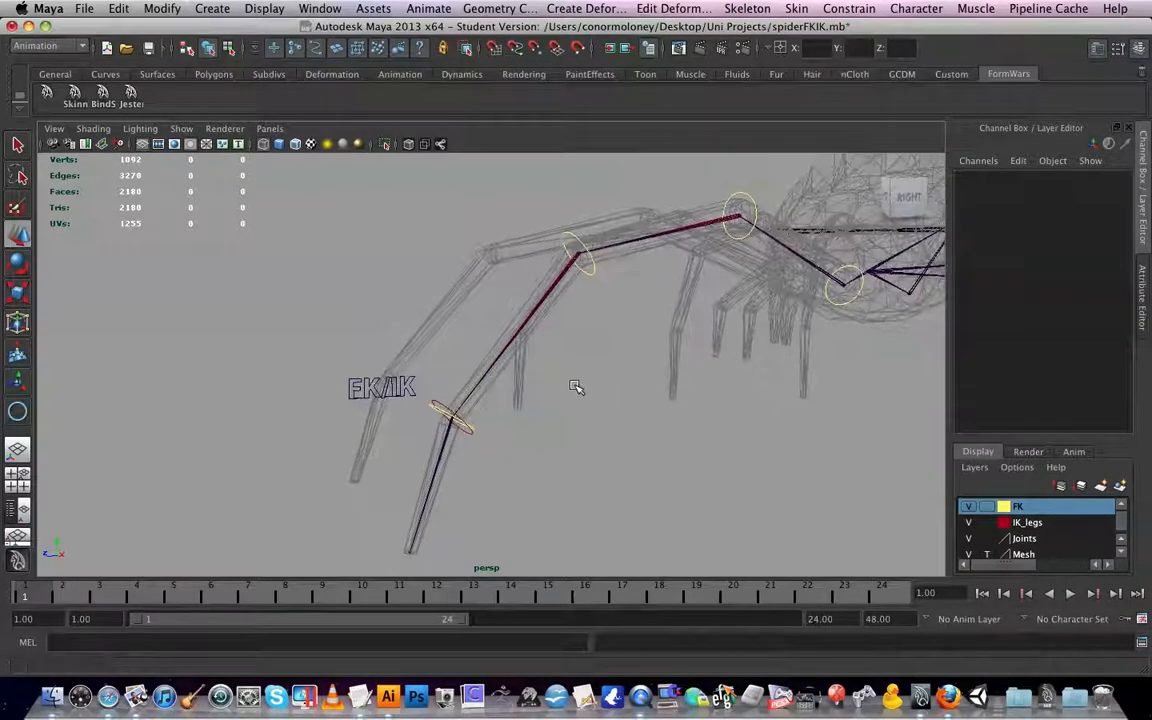
pyautogui.scroll(10, 575, 387)
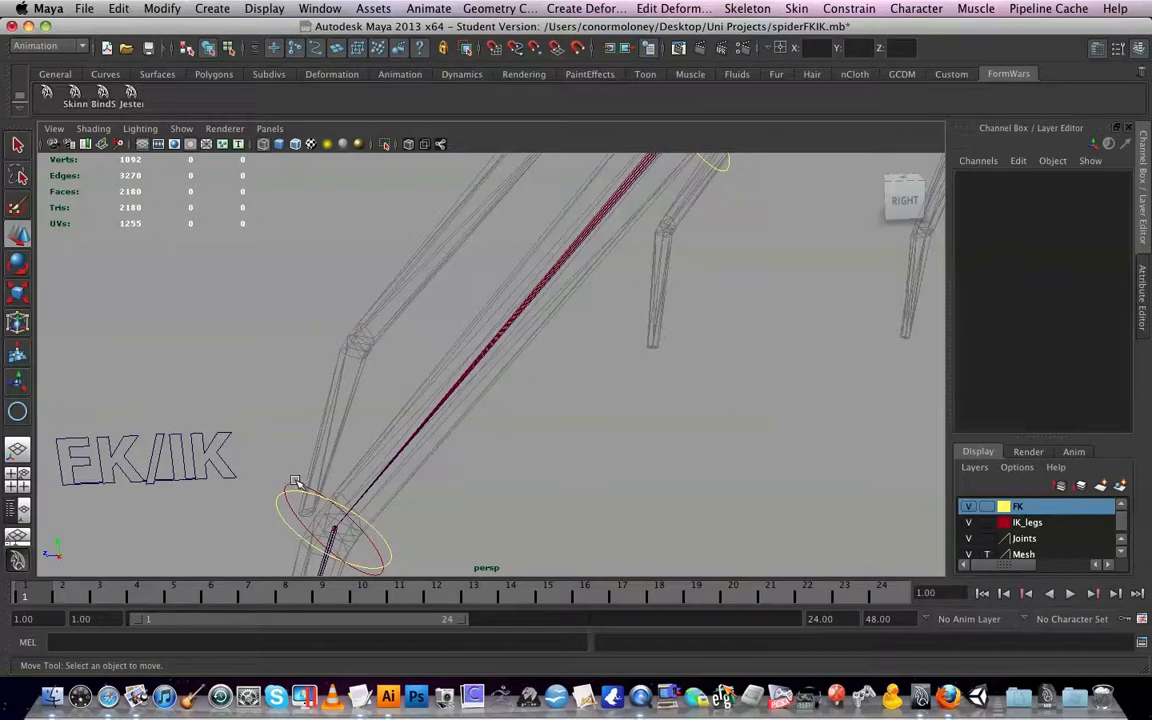
pyautogui.click(298, 492)
pyautogui.scroll(-6, 548, 463)
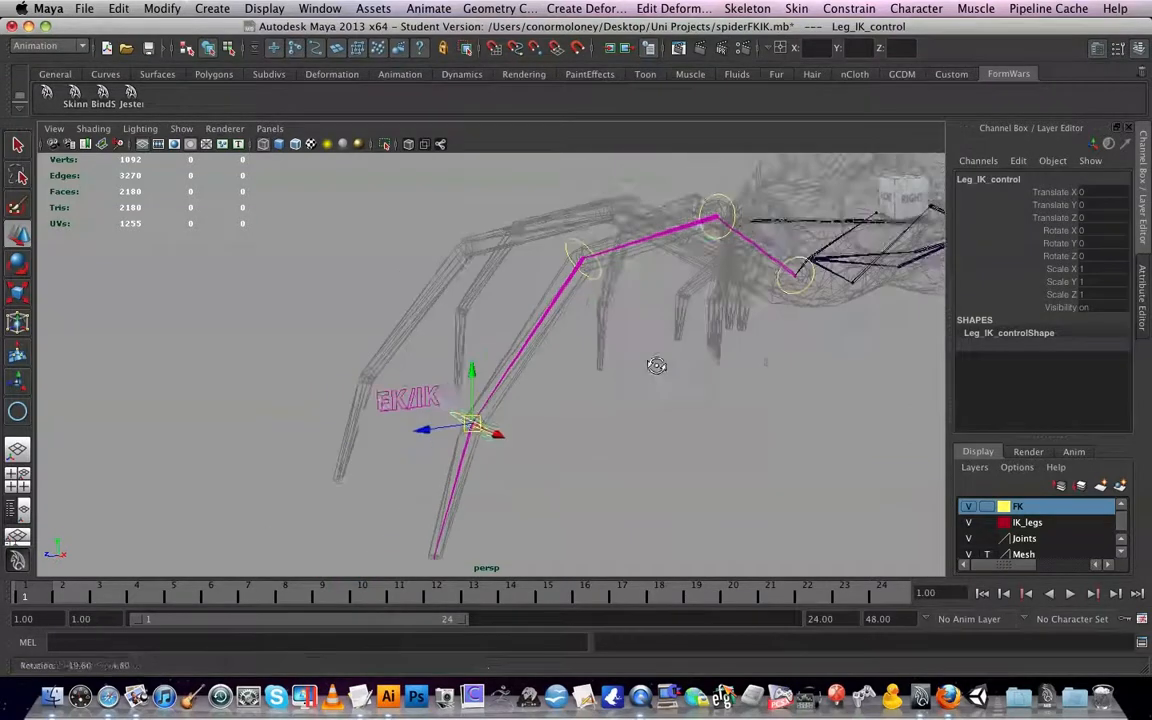
pyautogui.keyDown('alt'); pyautogui.moveTo(648, 369); pyautogui.dragTo(571, 388, button='middle'); pyautogui.keyUp('alt')
pyautogui.moveTo(379, 450); pyautogui.dragTo(573, 437)
pyautogui.press('super+z')
pyautogui.click(602, 424)
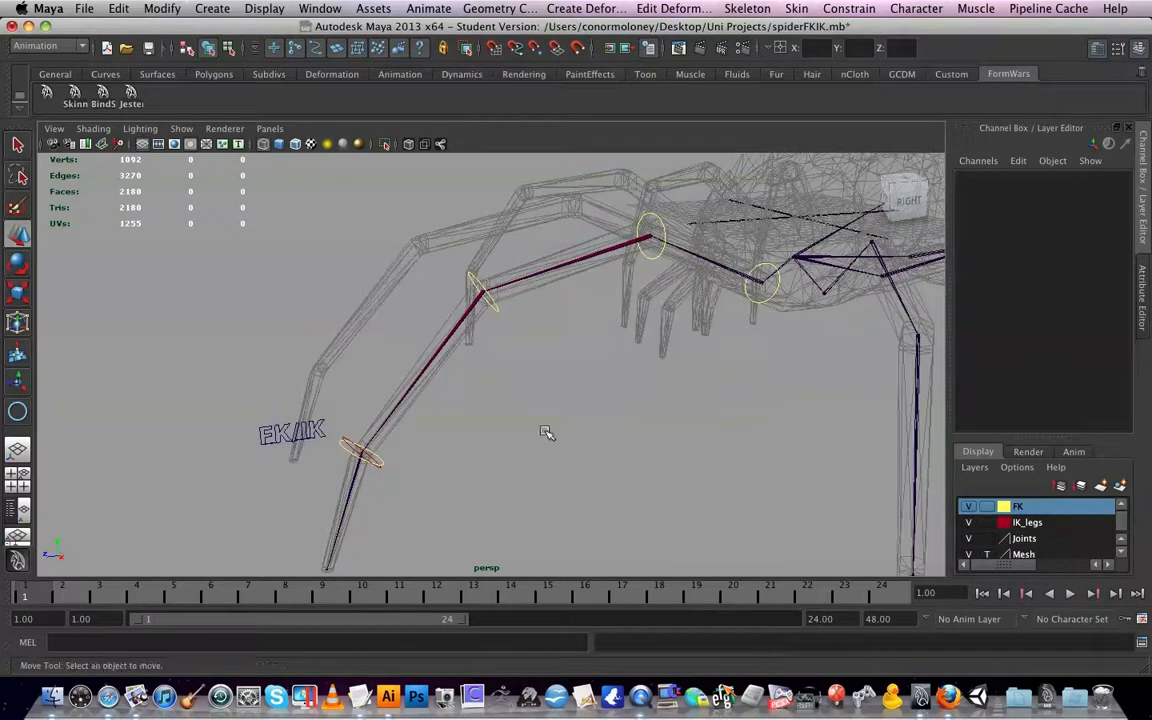
# - Test-rotate Seg04_Control and Seg03_Control on the front leg, undoing the rotations and clearing the selection
pyautogui.click(345, 446)
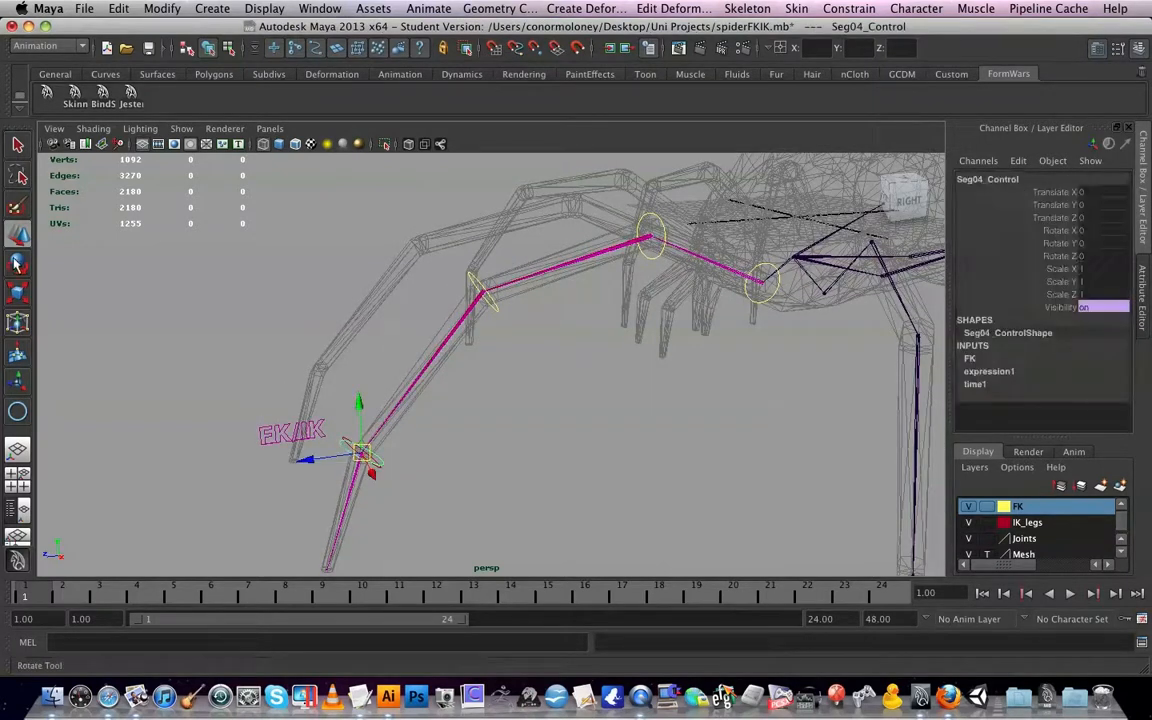
pyautogui.press('e')
pyautogui.moveTo(350, 396); pyautogui.dragTo(403, 373)
pyautogui.press('super+z')
pyautogui.click(478, 280)
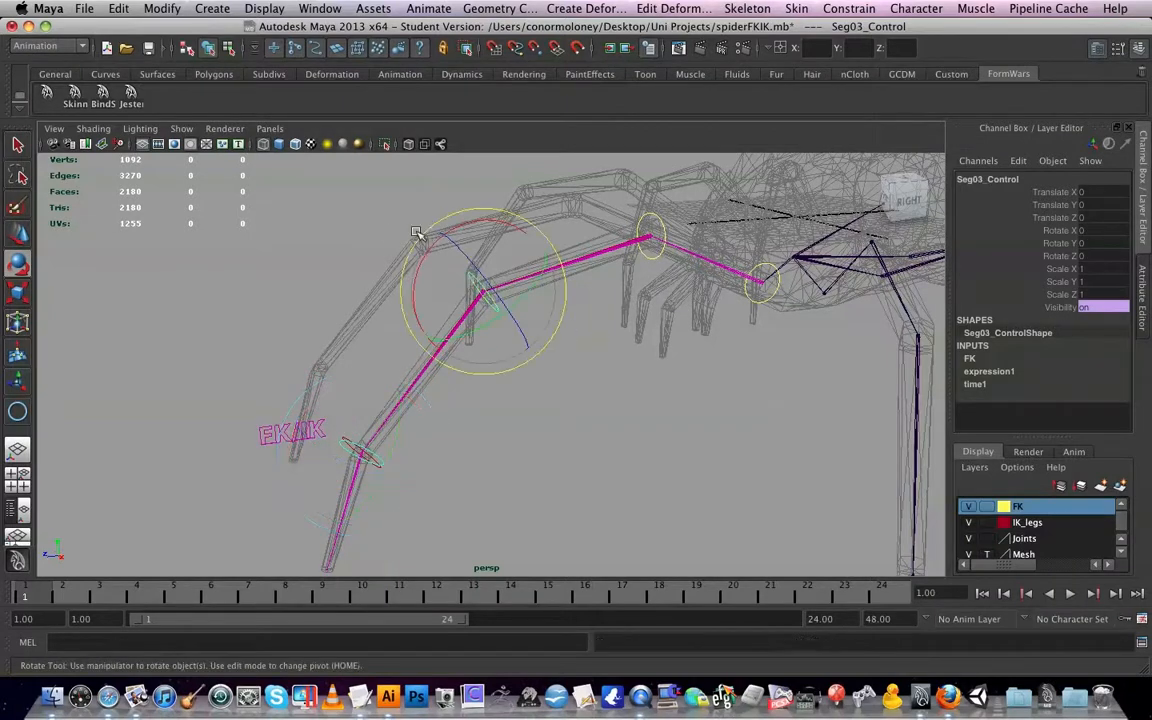
pyautogui.moveTo(427, 260); pyautogui.dragTo(581, 352)
pyautogui.click(581, 339)
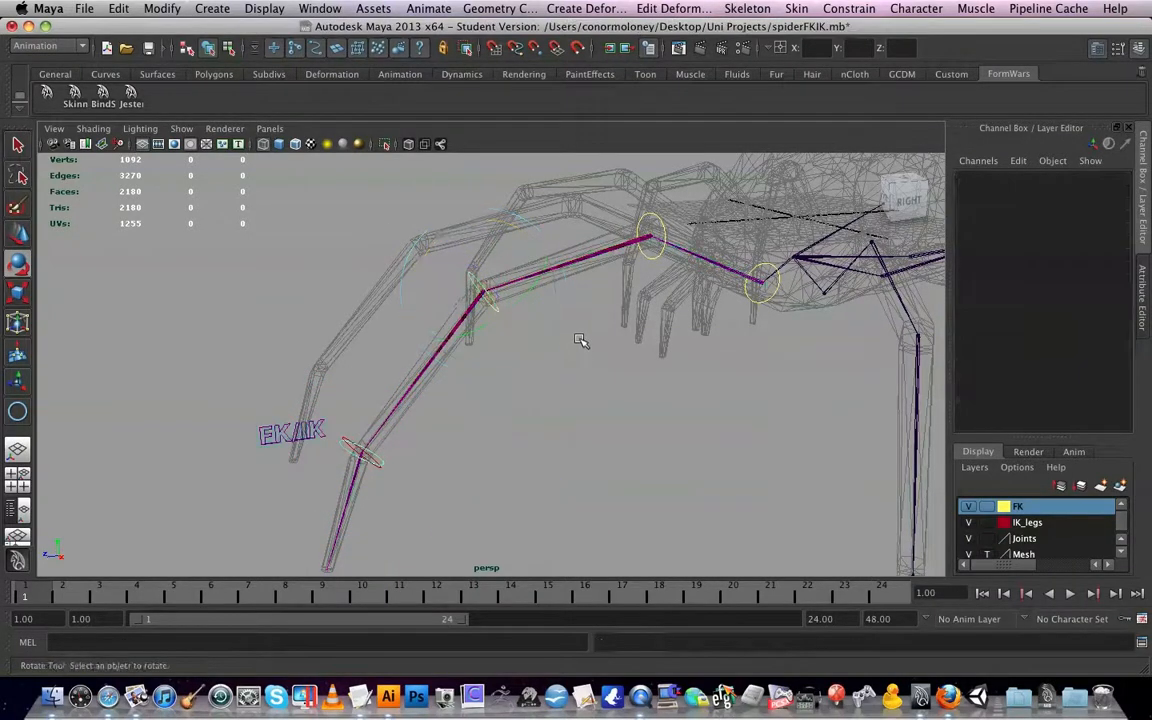
# - Select Leg_IK_control at the lower leg joint and copy its name
pyautogui.keyDown('alt'); pyautogui.moveTo(581, 339); pyautogui.dragTo(557, 341, button='middle'); pyautogui.keyUp('alt')
pyautogui.scroll(-2, 558, 341)
pyautogui.moveTo(558, 341)
pyautogui.keyDown('alt'); pyautogui.mouseDown()
pyautogui.moveTo(540, 265)
pyautogui.moveTo(567, 361)
pyautogui.mouseUp(); pyautogui.keyUp('alt')
pyautogui.scroll(-5, 546, 289)
pyautogui.scroll(5, 561, 365)
pyautogui.keyDown('alt'); pyautogui.moveTo(540, 440); pyautogui.dragTo(597, 324, button='middle'); pyautogui.keyUp('alt')
pyautogui.scroll(8, 594, 365)
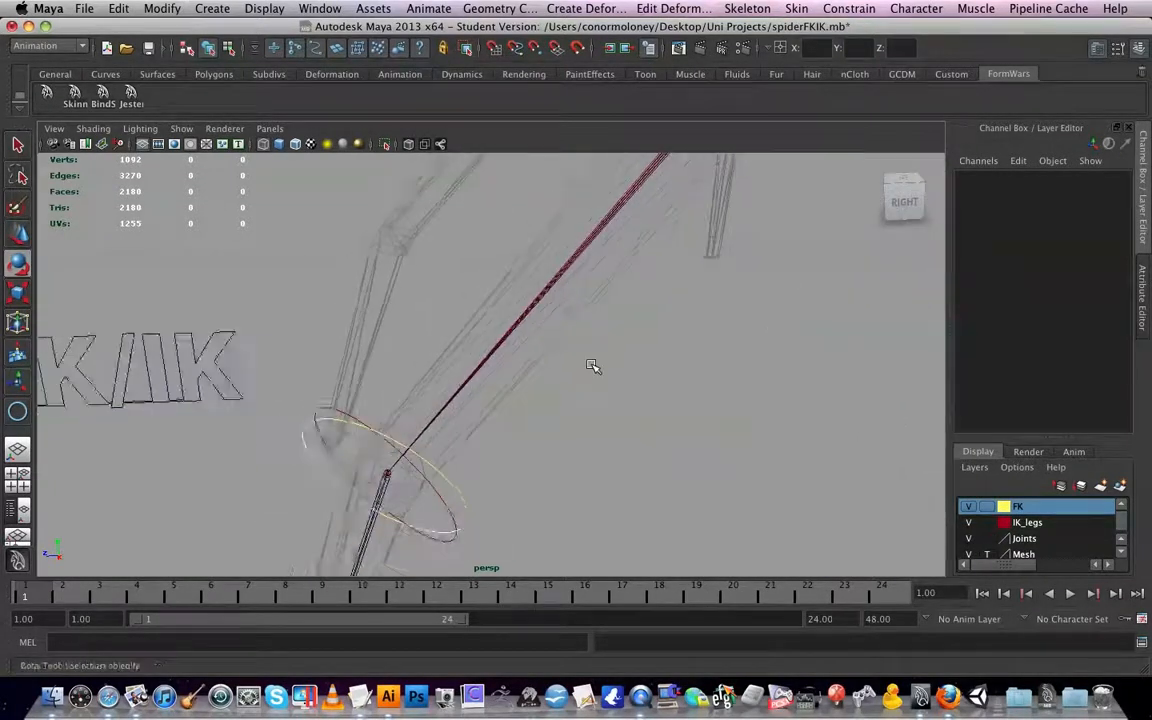
pyautogui.scroll(-2, 592, 365)
pyautogui.click(367, 400)
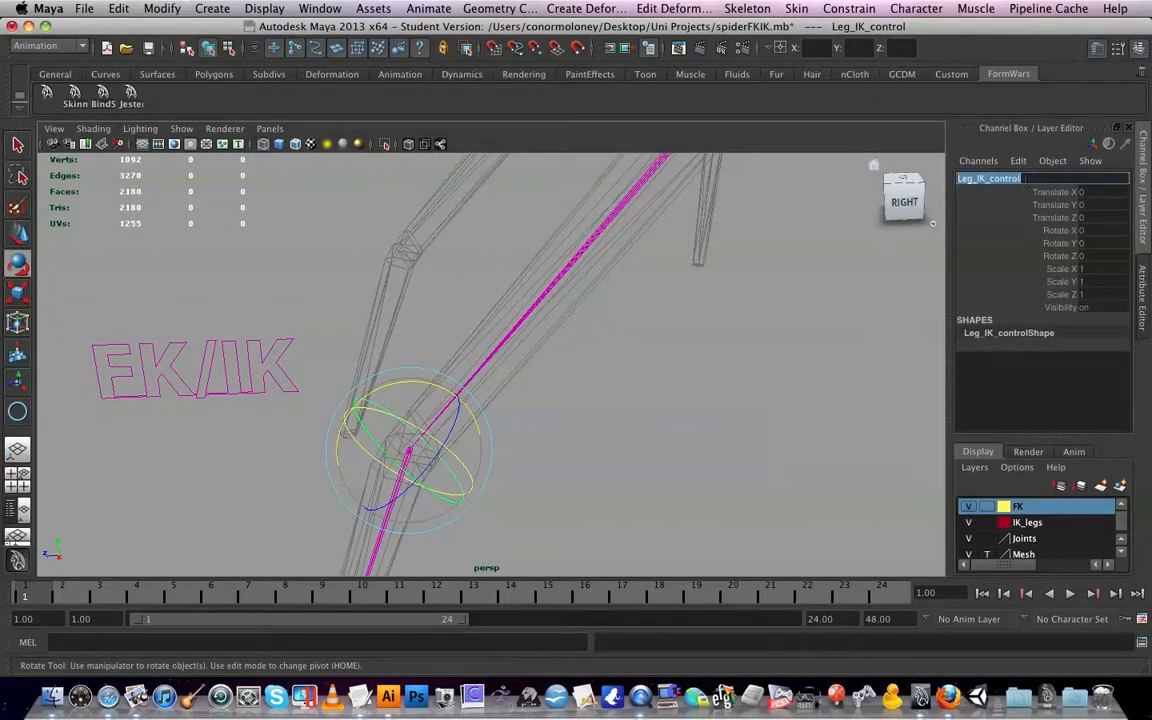
# - Switch to the TextEdit document and replace Leg_Aim_IK with Leg_IK_control in the second line below the "// wrong" comment
pyautogui.click(361, 698)
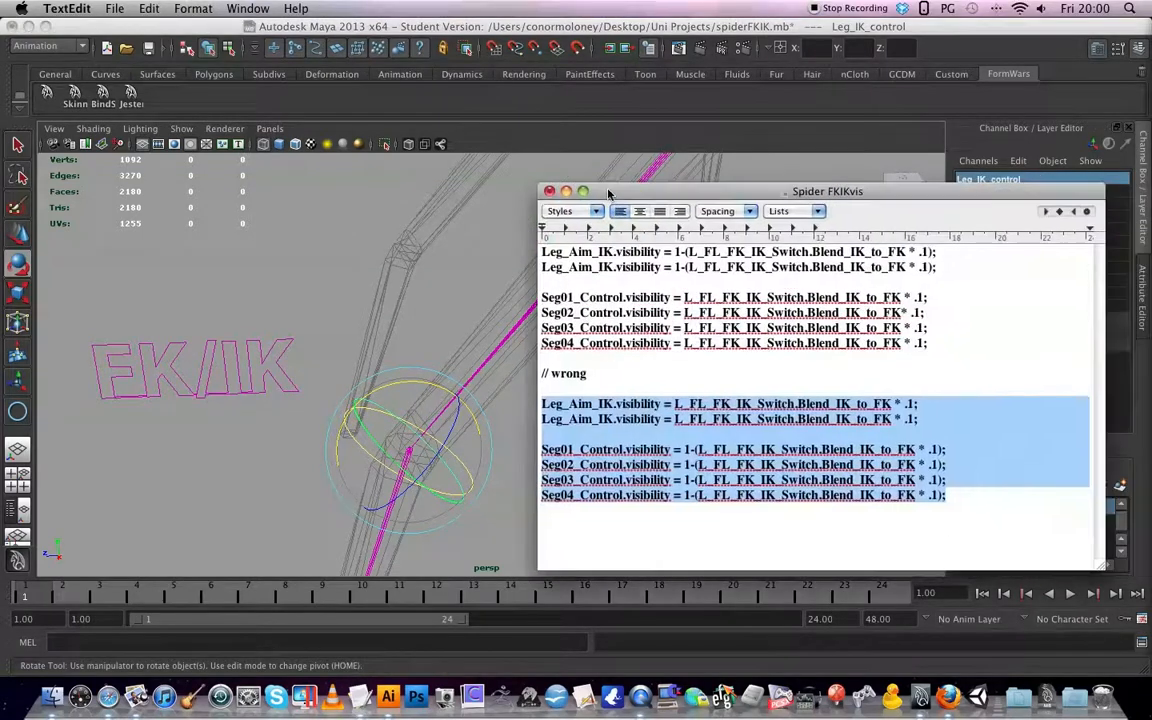
pyautogui.click(526, 385)
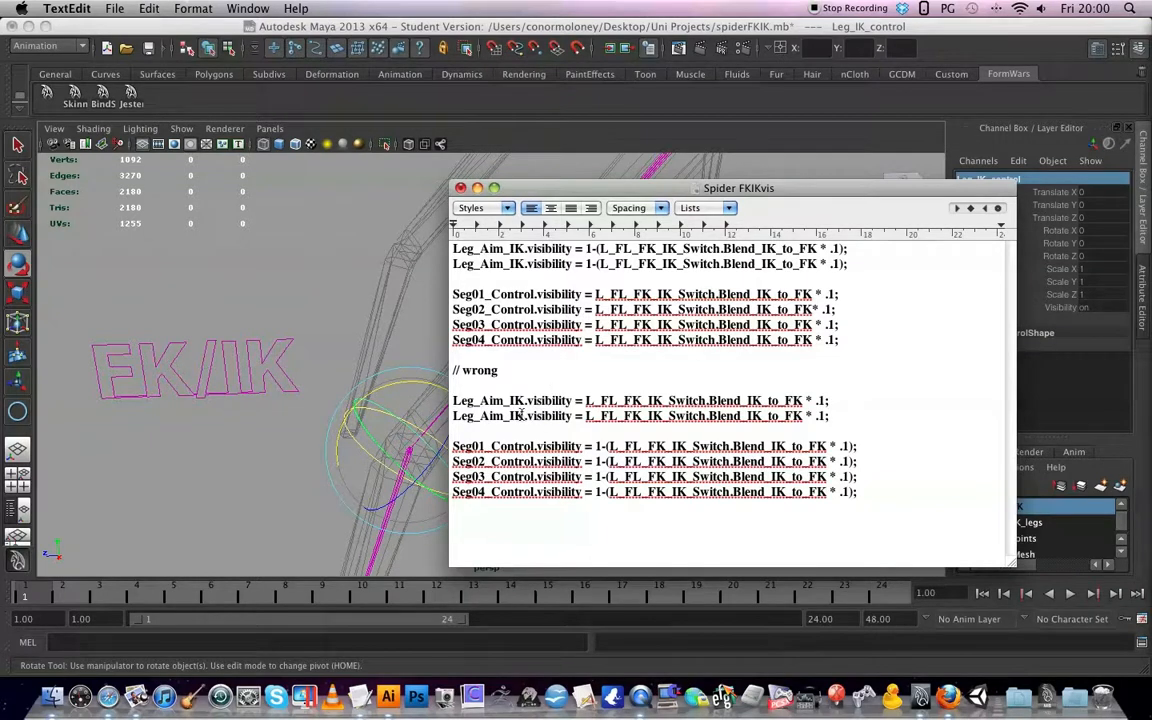
pyautogui.moveTo(523, 416); pyautogui.dragTo(457, 419)
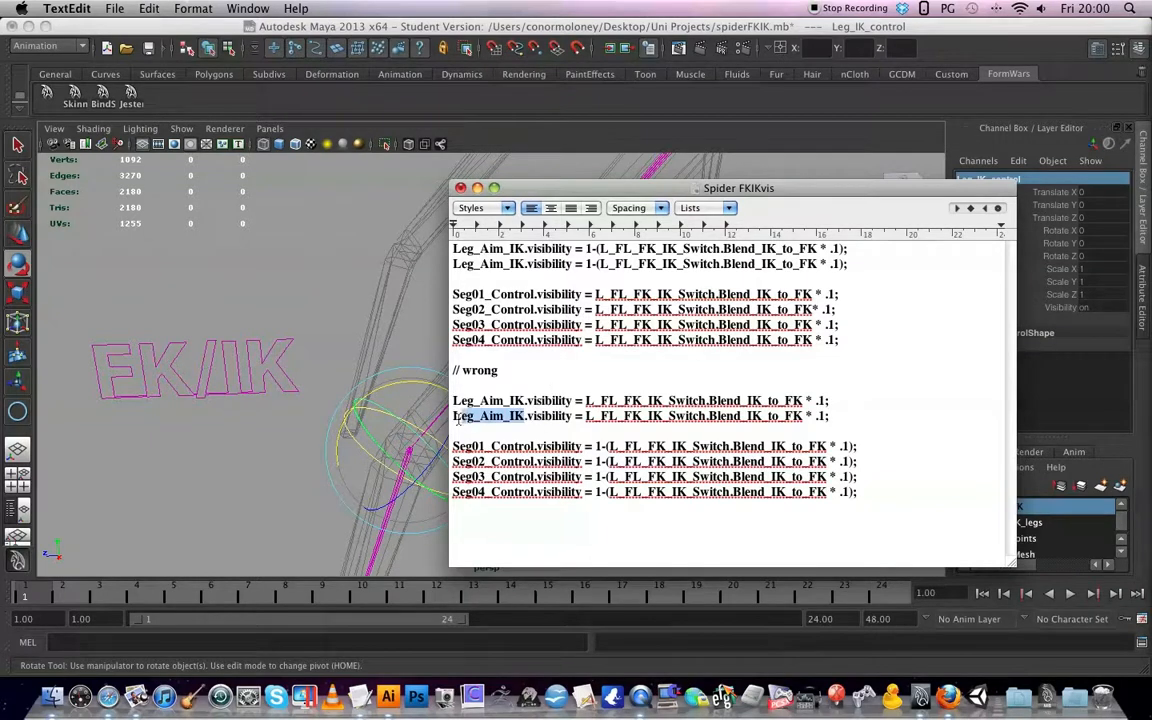
pyautogui.press('super+v')
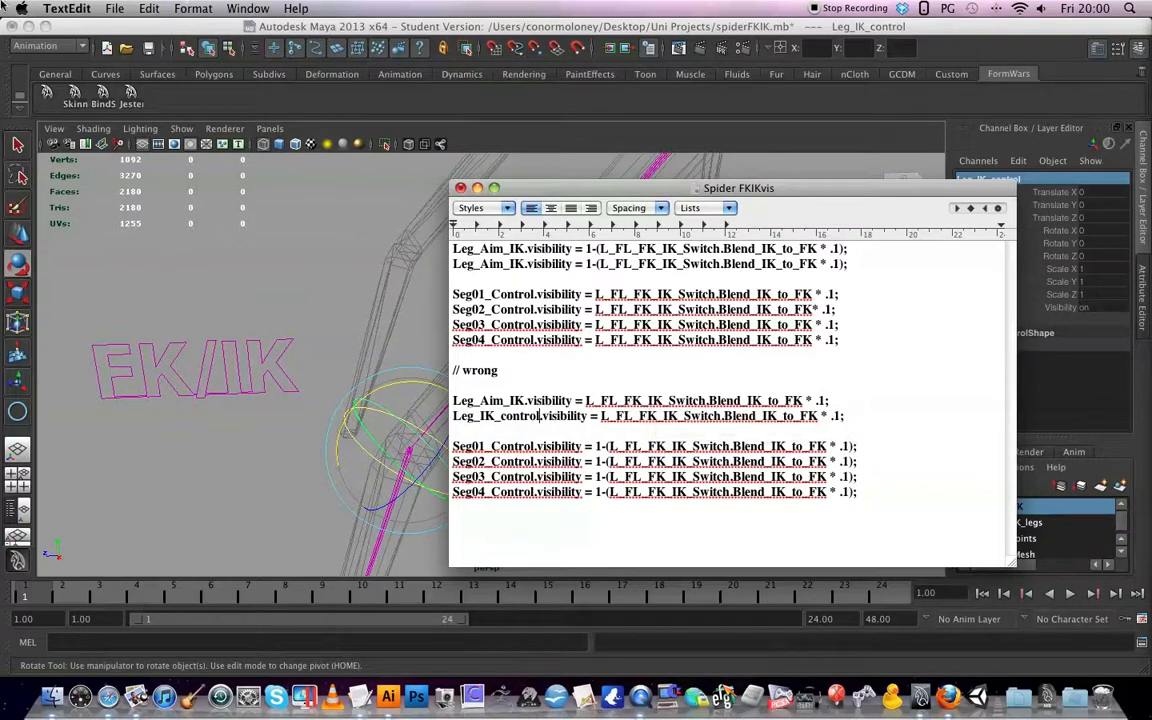
# - Delete the original visibility lines and the "// wrong" comment from the Spider FKIKvis document and save it
pyautogui.moveTo(480, 386); pyautogui.dragTo(442, 248)
pyautogui.press('BackSpace')
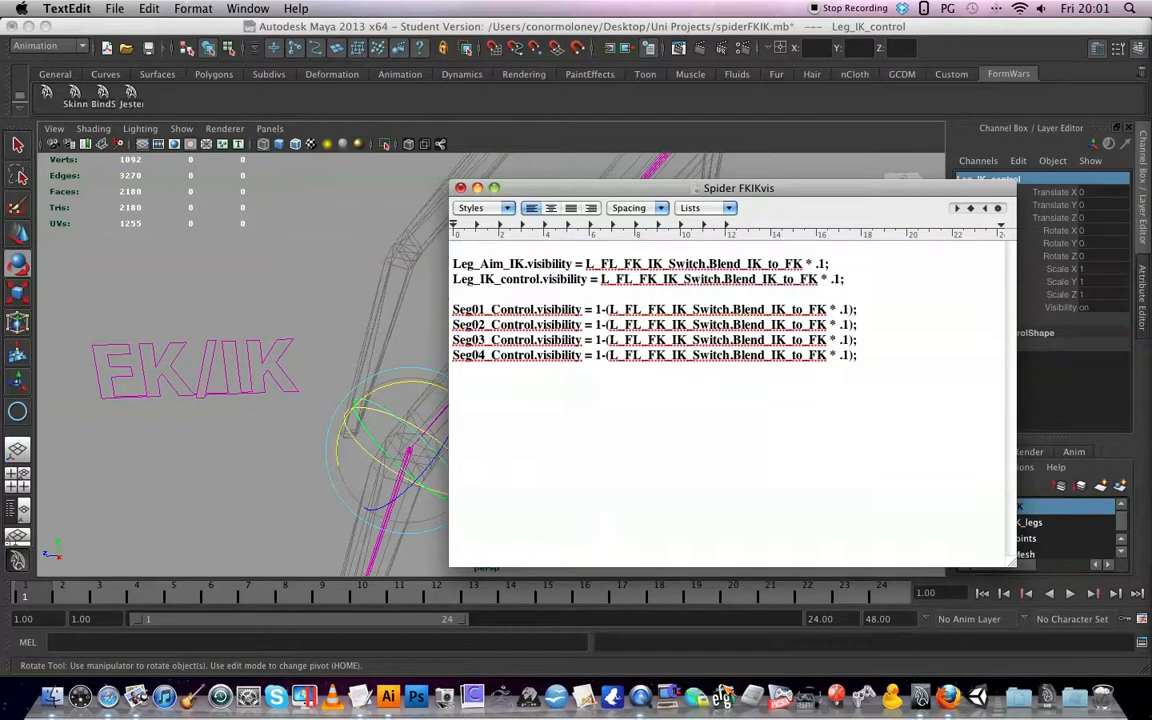
pyautogui.click(114, 8)
pyautogui.click(128, 95)
# - Copy the document's entire expression text, then return to Maya and select the L_FL_FK_IK_Switch control
pyautogui.press('super+a')
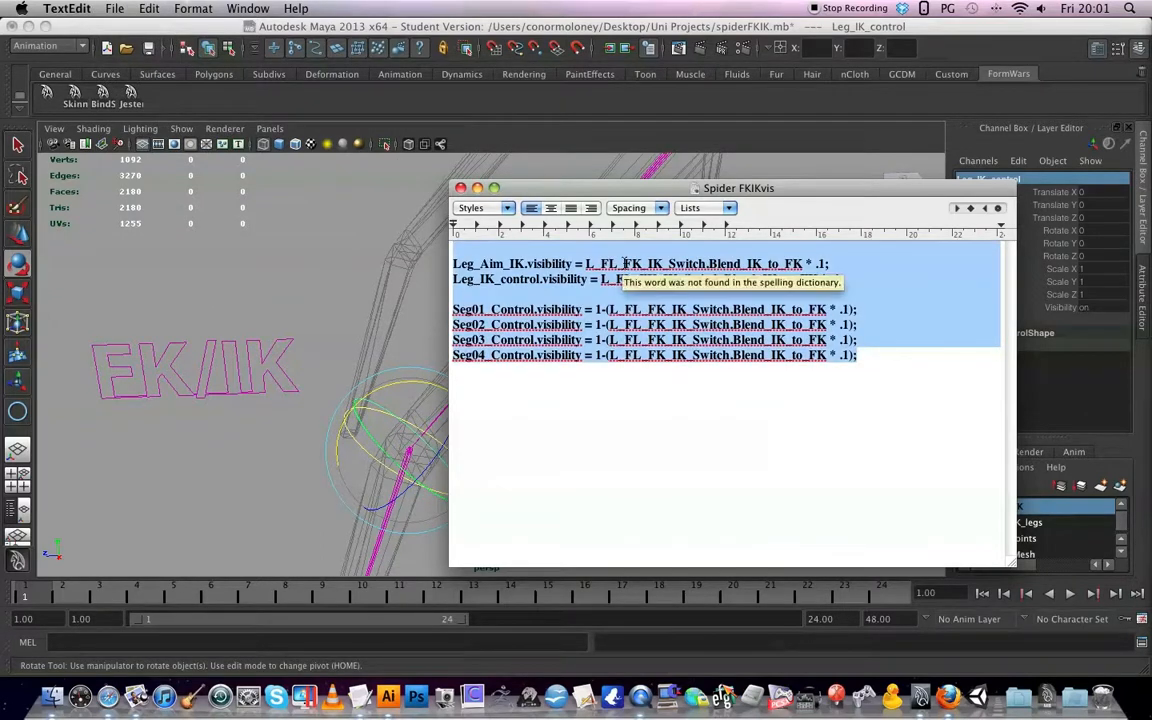
pyautogui.click(477, 188)
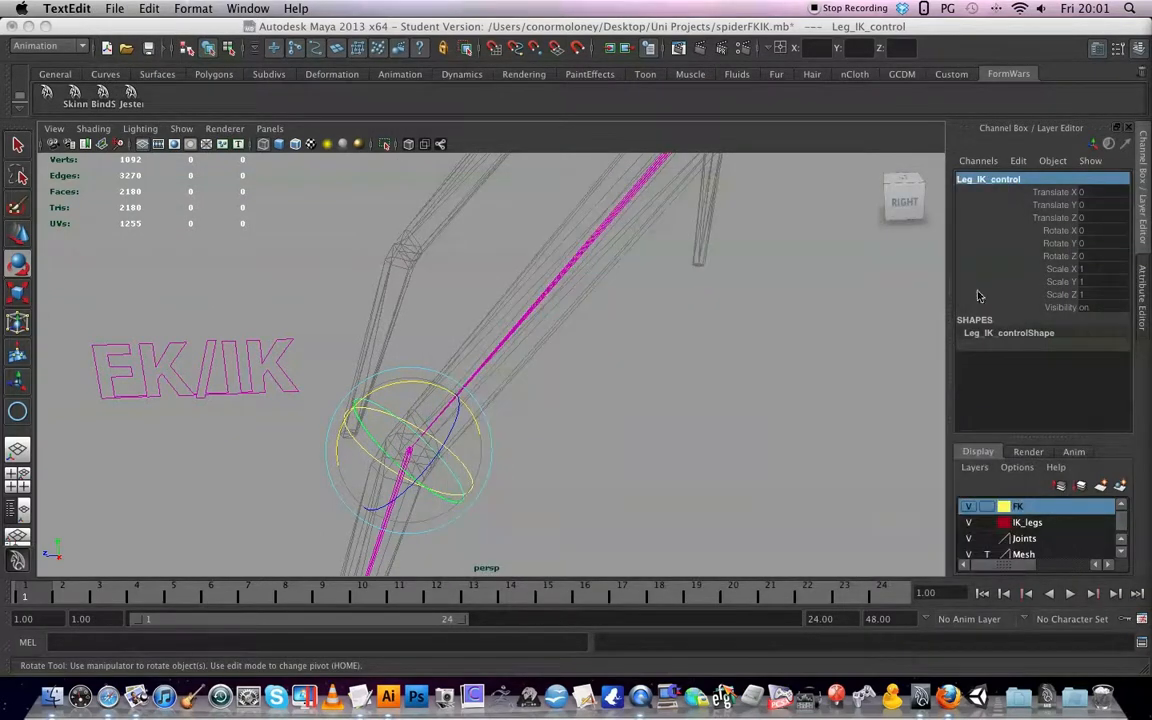
pyautogui.click(612, 396)
pyautogui.click(283, 362)
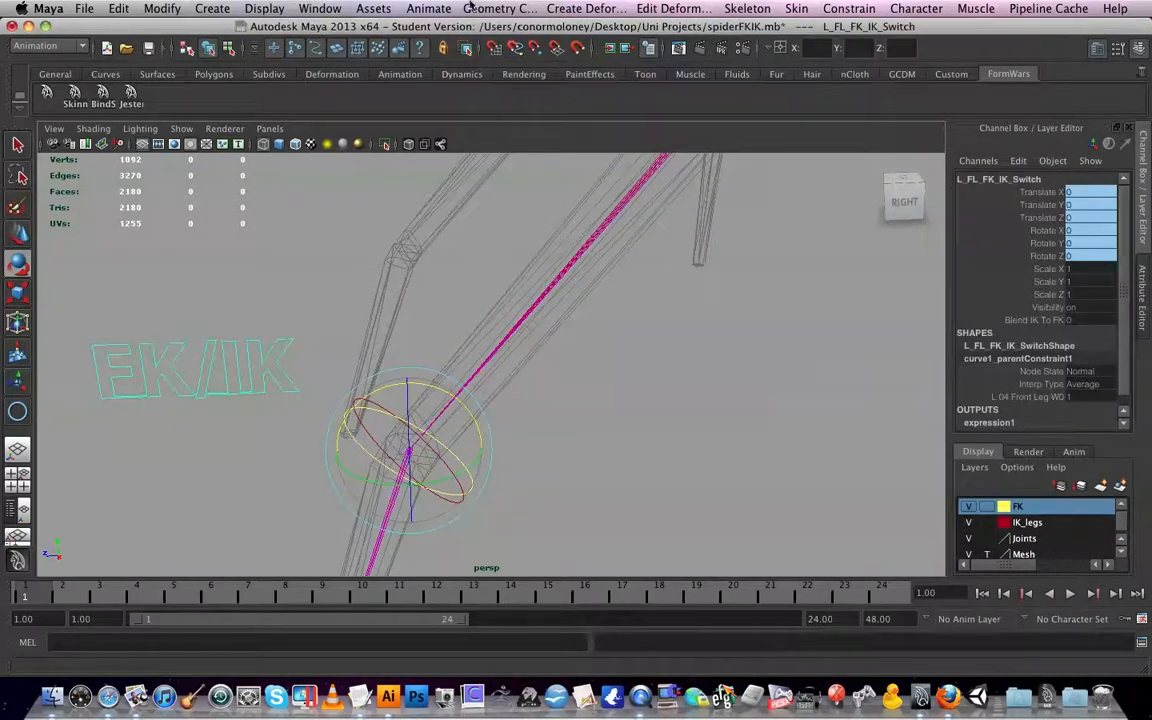
# - Delete the expression1 node from the switch's Hypergraph connections and close the Hypergraph
pyautogui.click(319, 8)
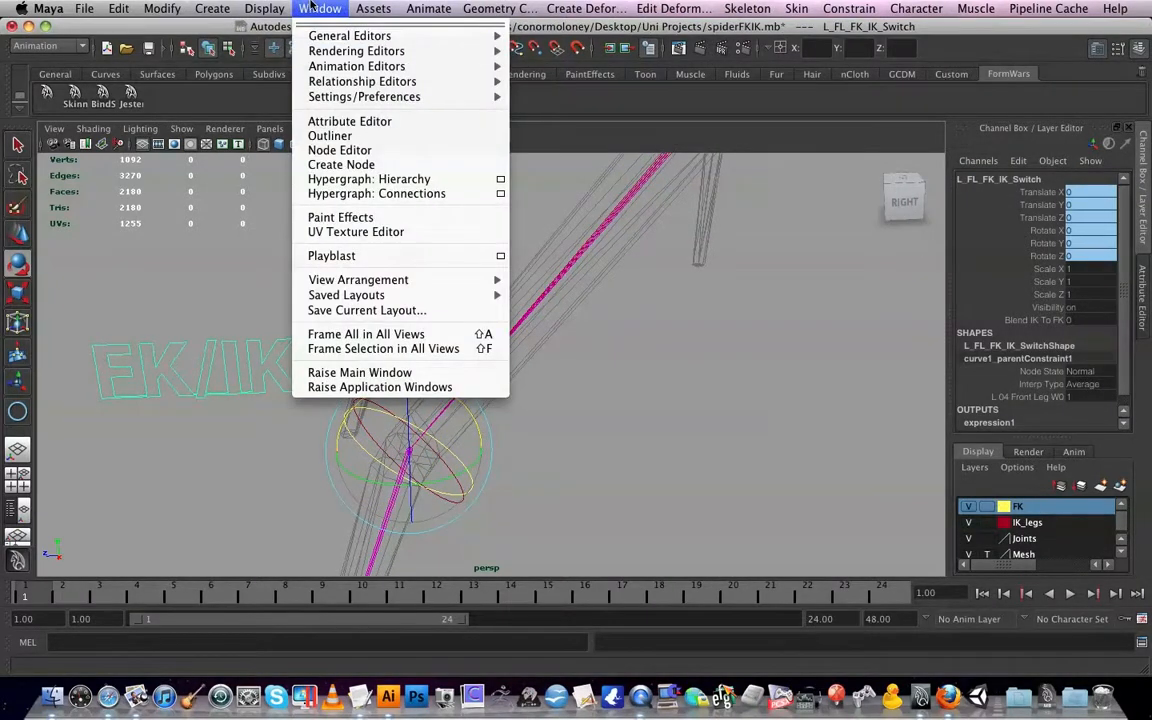
pyautogui.click(346, 193)
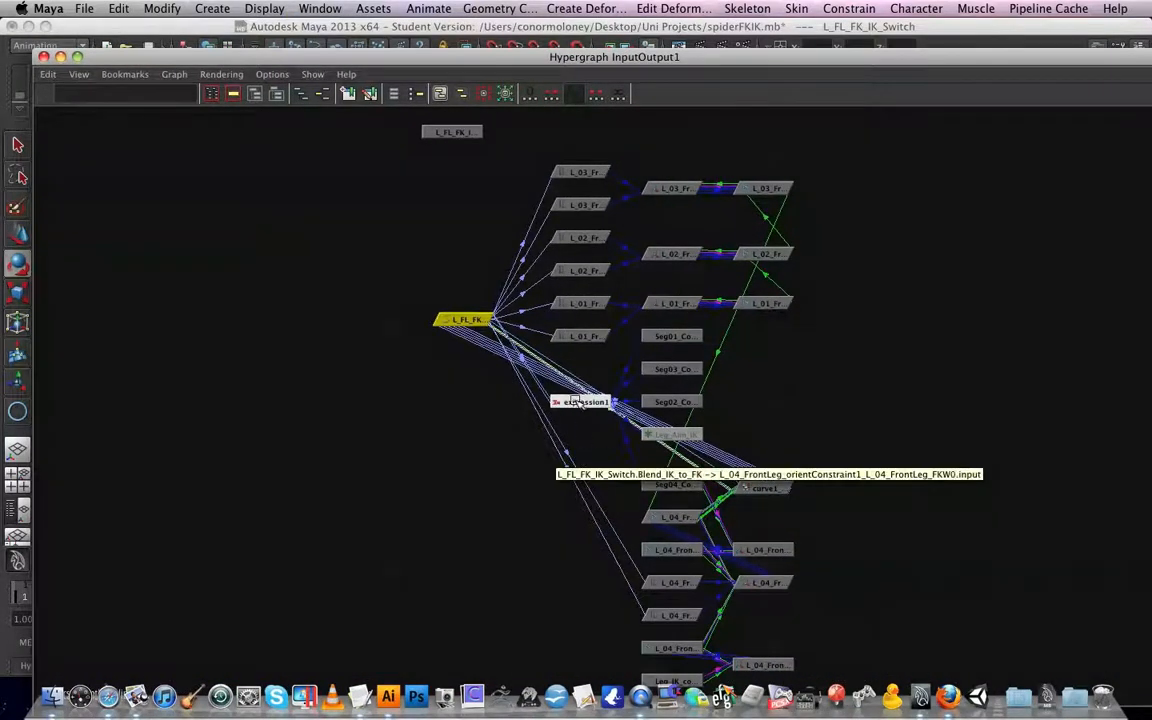
pyautogui.click(581, 403)
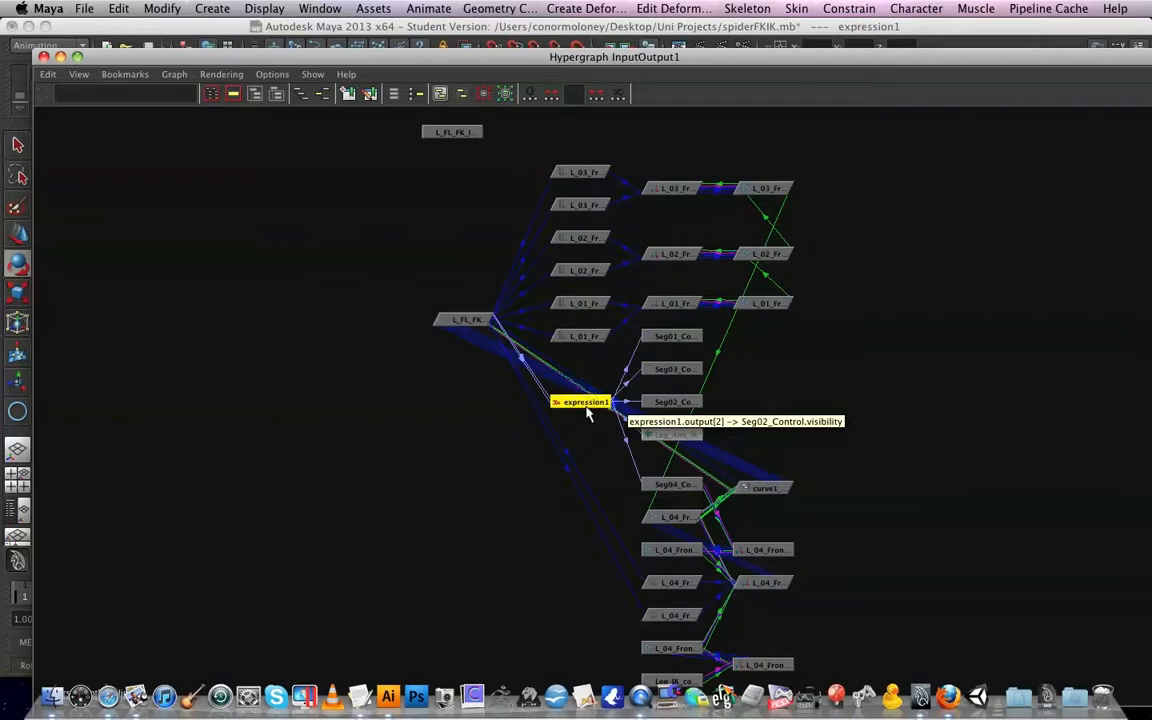
pyautogui.press('Delete')
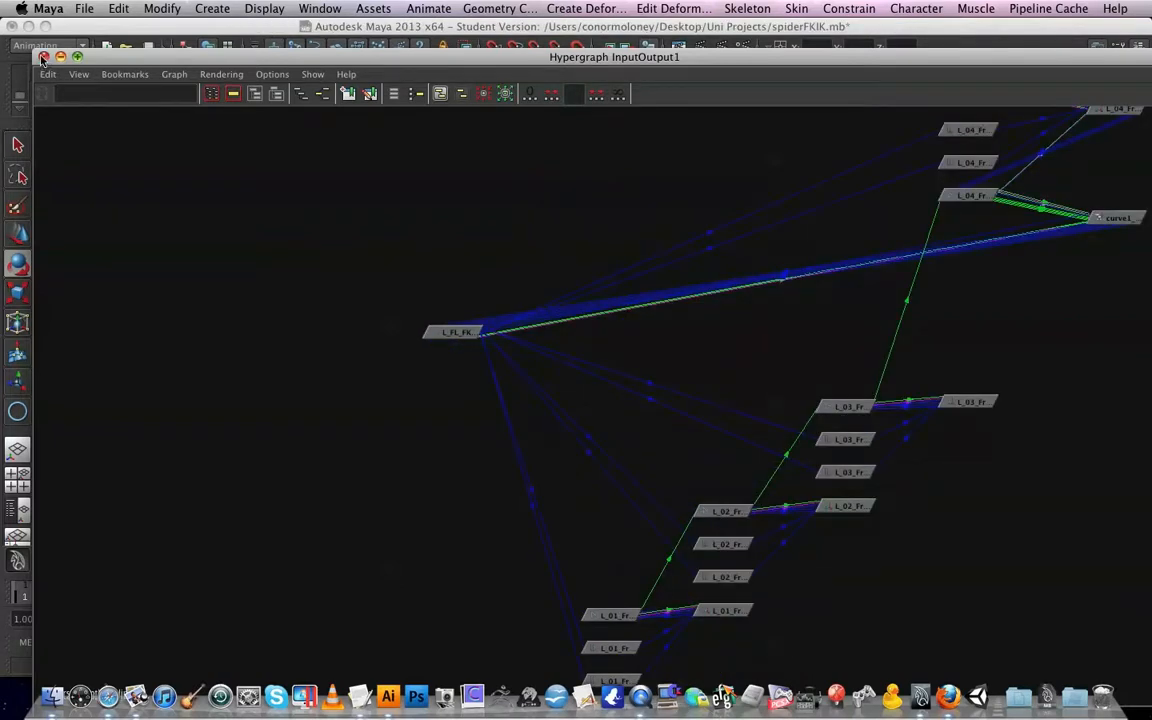
pyautogui.click(42, 57)
# - Reselect the L_FL_FK_IK_Switch control and open the Expression Editor for it
pyautogui.click(220, 345)
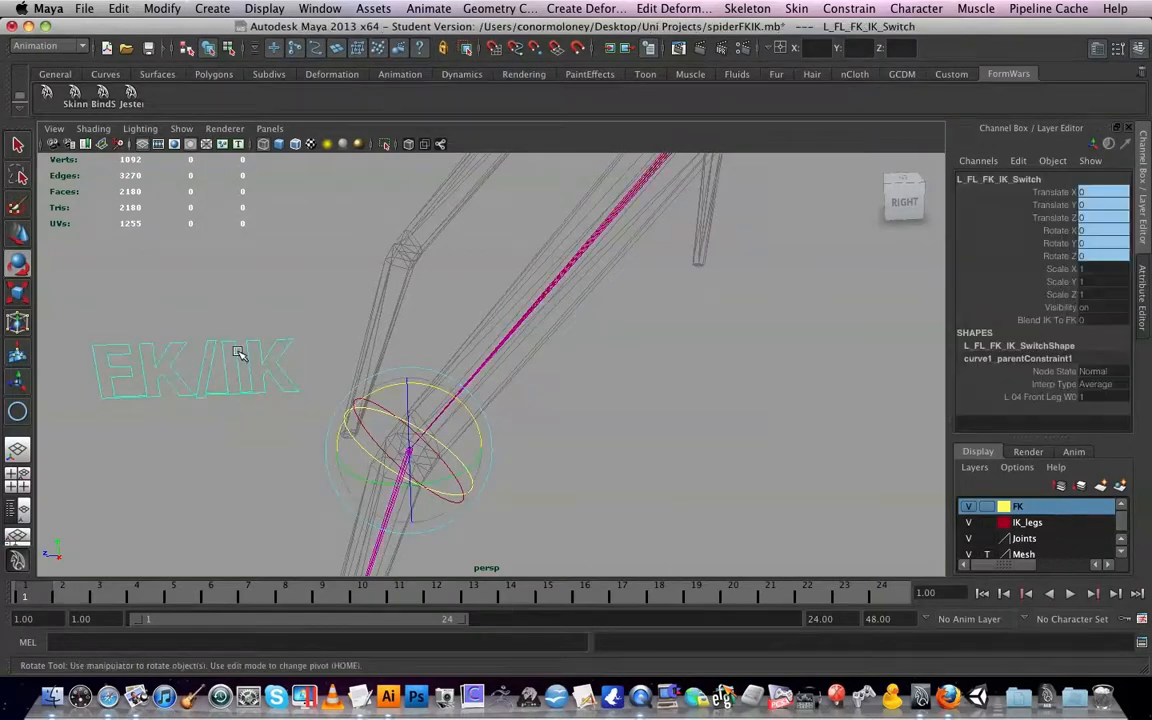
pyautogui.click(586, 8)
pyautogui.moveTo(410, 8)
pyautogui.moveTo(318, 8)
pyautogui.moveTo(400, 66)
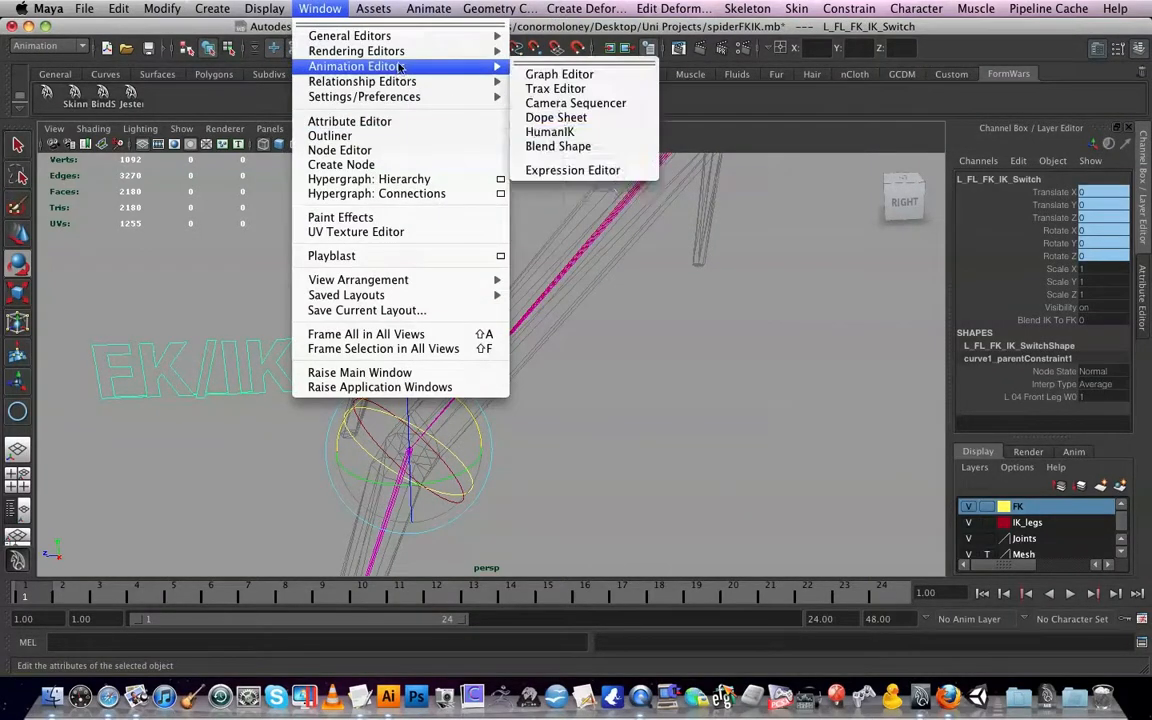
pyautogui.click(565, 170)
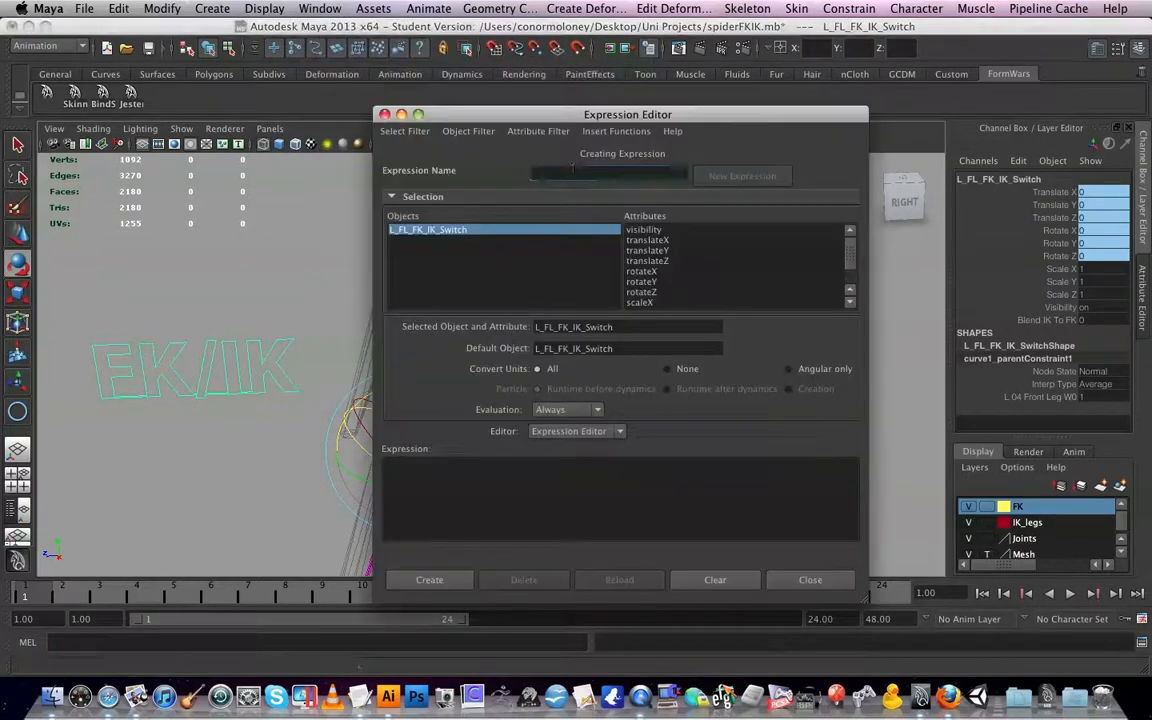
# - Create an expression named IKFKvis from the copied Leg_Aim_IK, Leg_IK_control and Seg01 to Seg04 visibility lines, and close the editor
pyautogui.click(558, 175)
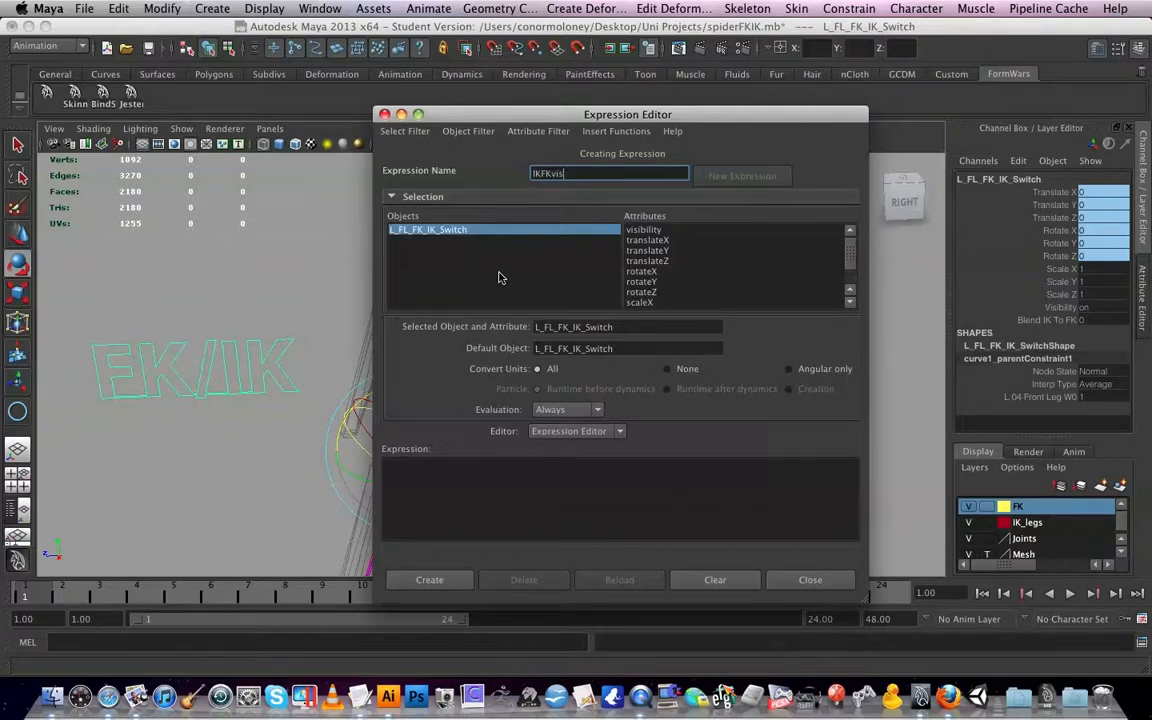
pyautogui.click(454, 492)
pyautogui.write('Leg_Aim_IK.visibility = L_FL_FK_IK_Switch.Blend_IK_to_FK * .1; Leg_IK_Control.visibility = L_FL_FK_IK_Switch.Blend_IK_to_FK * .1;  Seg01_Control.visibility = 1-(L_FL_FK_IK_Switch.Blend_IK_to_FK * .1); Seg02_Control.visibility = 1-(L_FL_FK_IK_Switch.Blend_IK_to_FK * .1); Seg03_Control.visibility = 1-(L_FL_FK_IK_Switch.Blend_IK_to_FK * .1); Seg04_Control.visibility = 1-(L_FL_FK_IK_Switch.Blend_IK_to_FK * .1);')
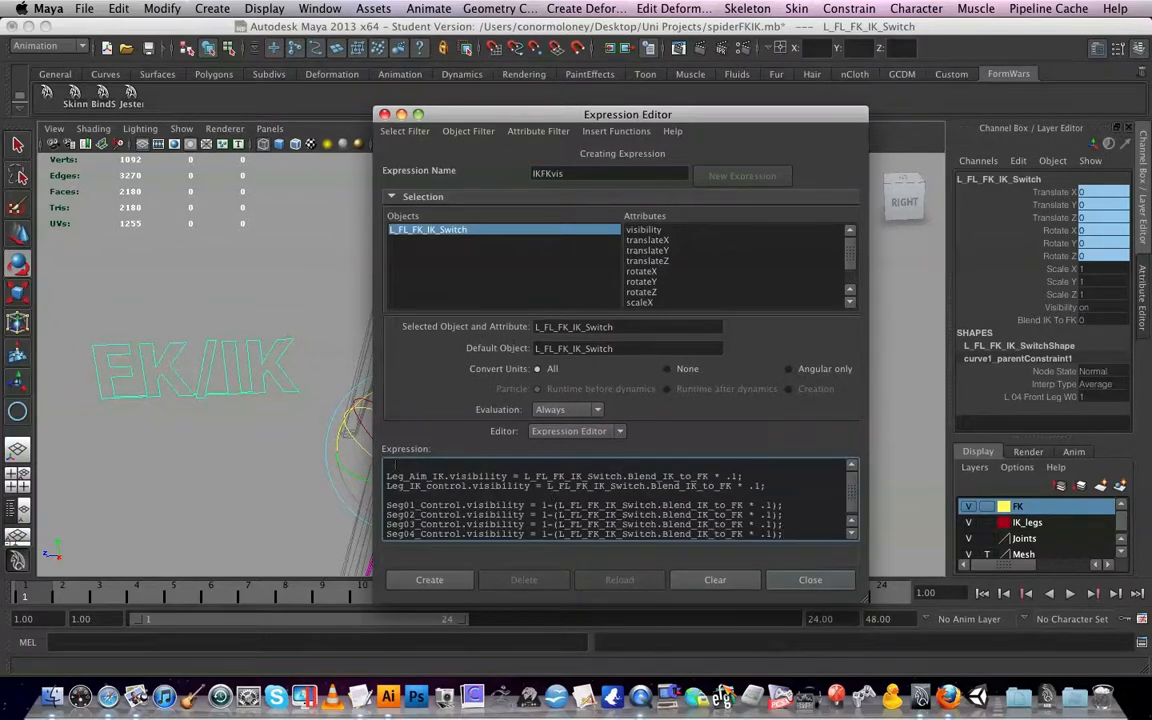
pyautogui.click(445, 587)
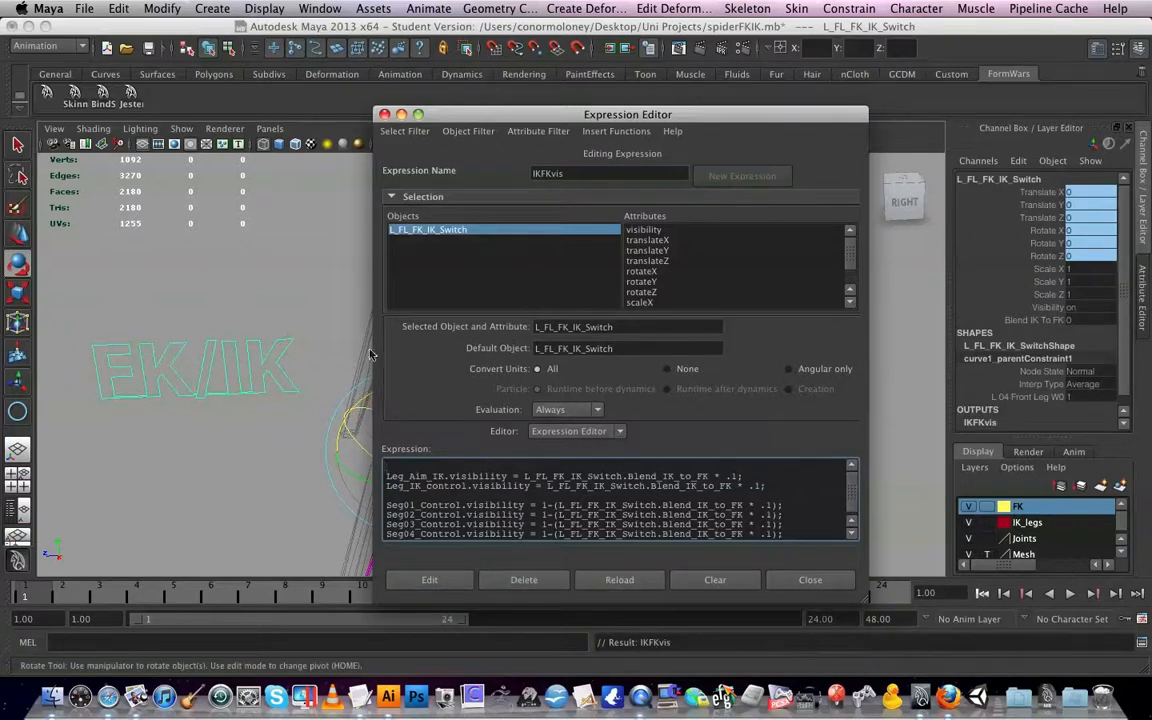
pyautogui.click(386, 115)
# - Scrub Blend IK To FK on L_FL_FK_IK_Switch to check the control visibility, ending at 0
pyautogui.keyDown('alt'); pyautogui.moveTo(699, 453); pyautogui.dragTo(579, 455); pyautogui.keyUp('alt')
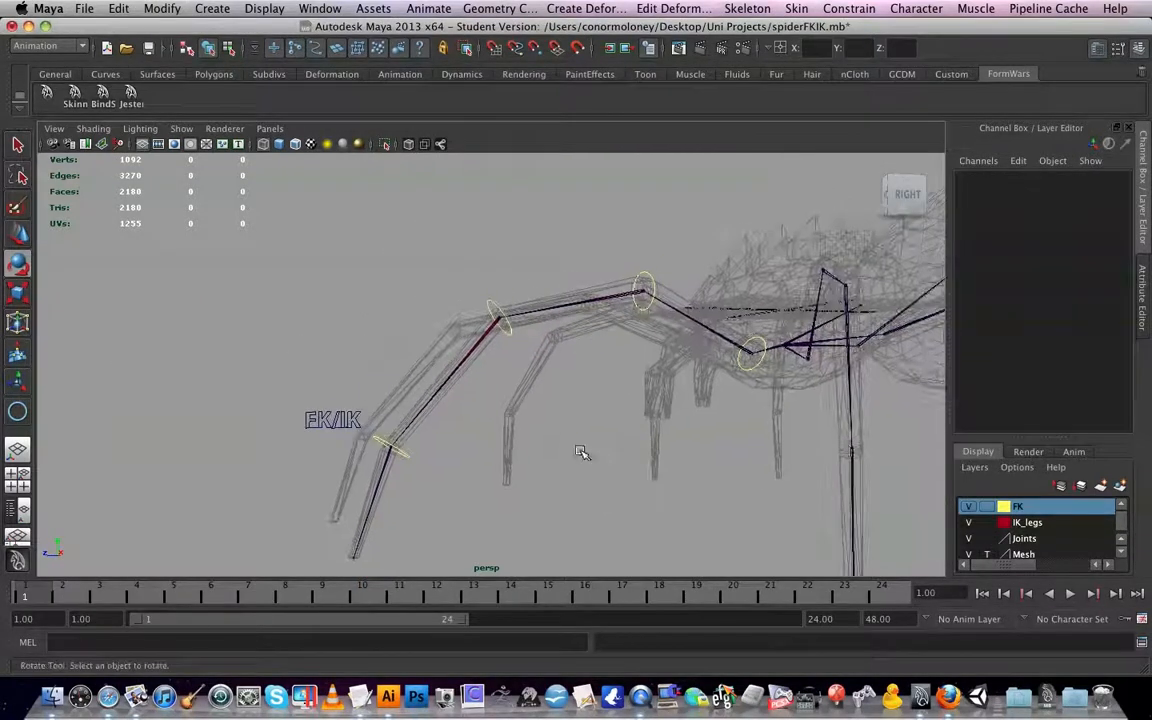
pyautogui.click(330, 419)
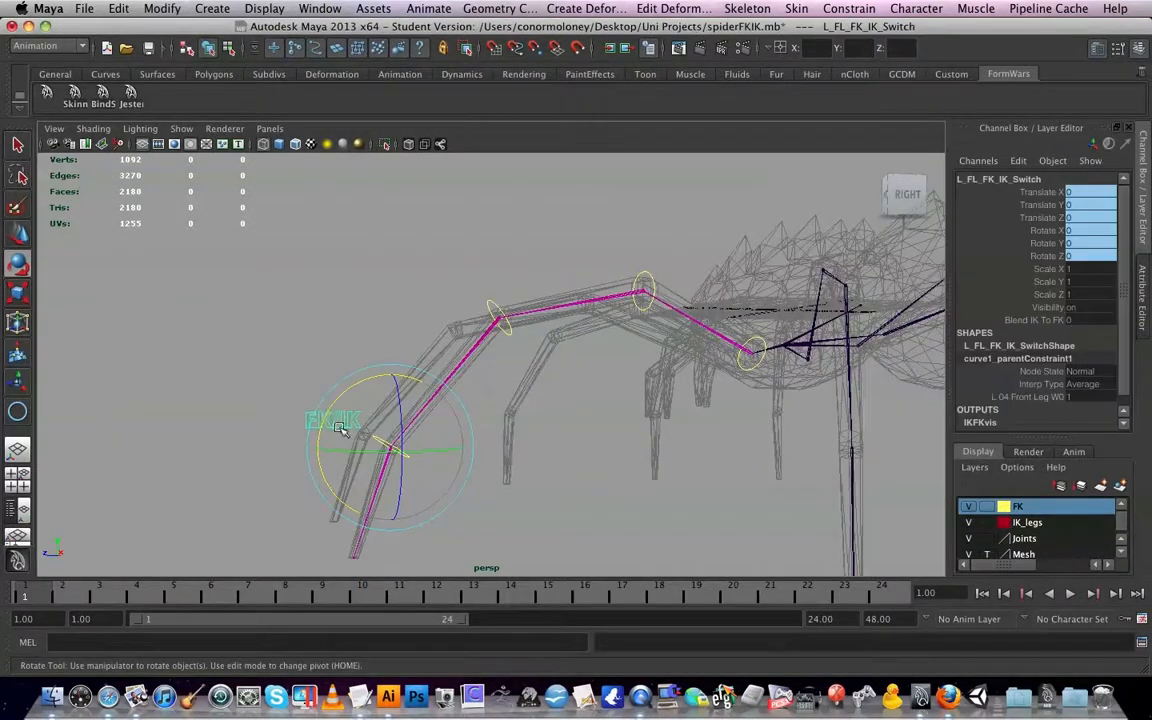
pyautogui.click(1034, 320)
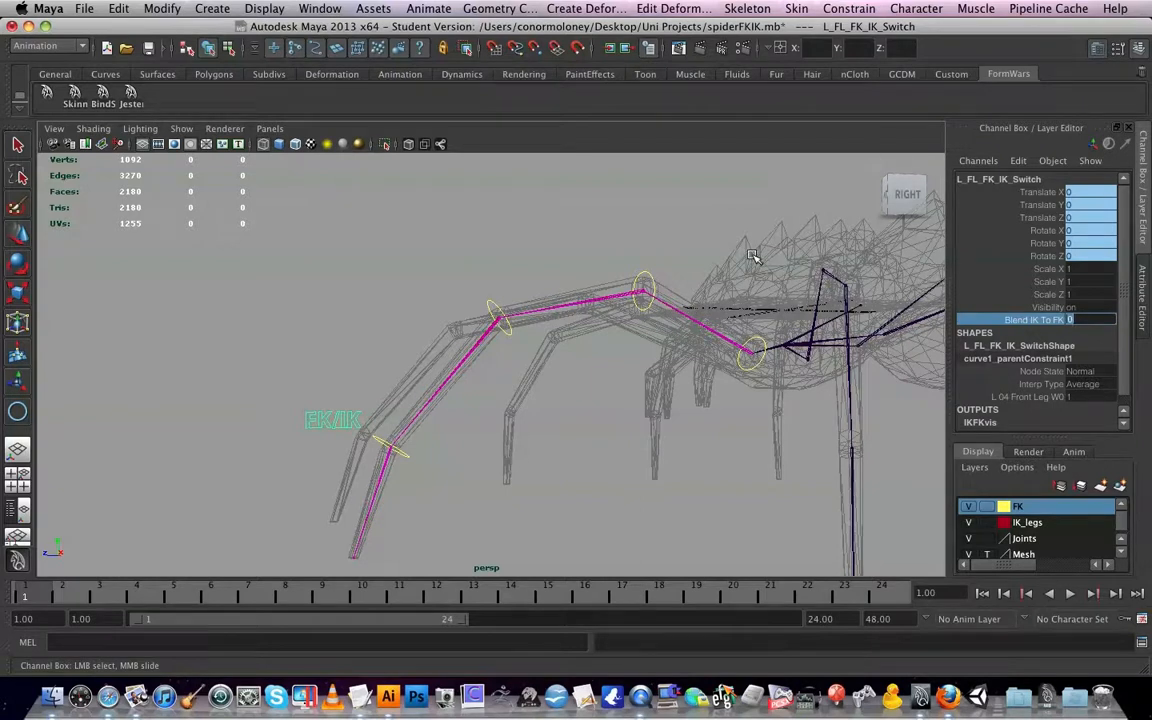
pyautogui.moveTo(752, 255)
pyautogui.mouseDown(button='middle')
pyautogui.moveTo(765, 253)
pyautogui.moveTo(752, 253)
pyautogui.mouseUp(button='middle')
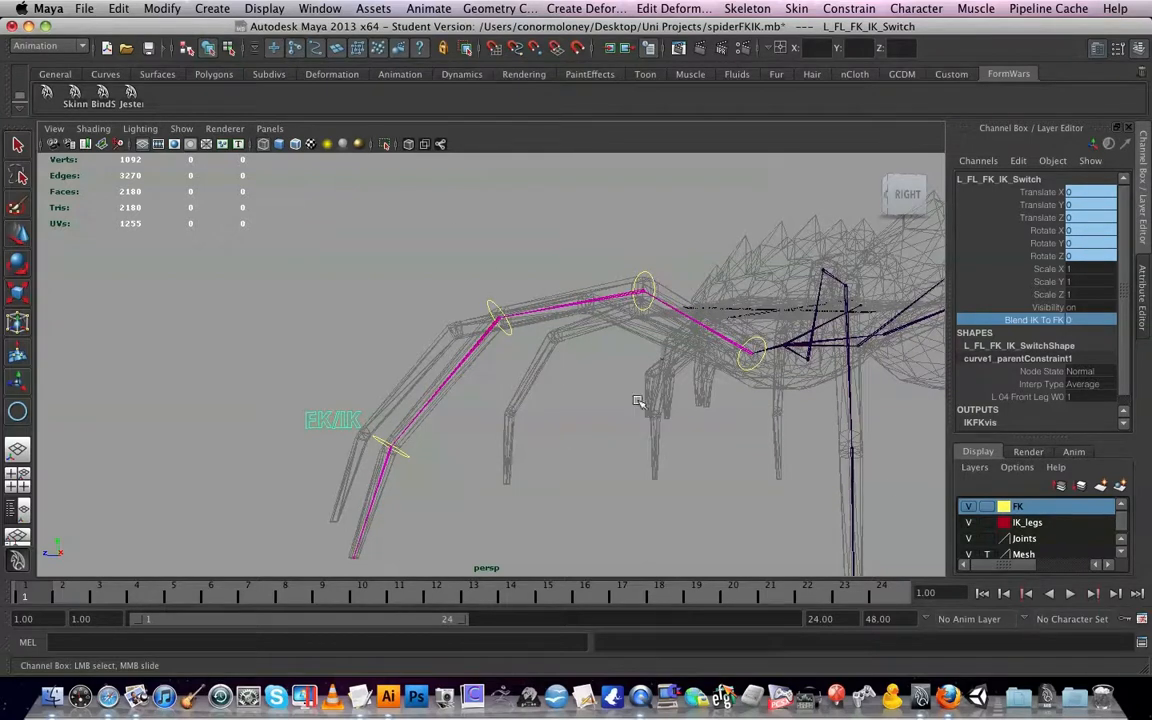
# - Rotate Seg04_Control, Seg03_Control and Seg02_Control together to about -46 degrees in X to pose the front leg in FK
pyautogui.click(381, 443)
pyautogui.click(512, 298)
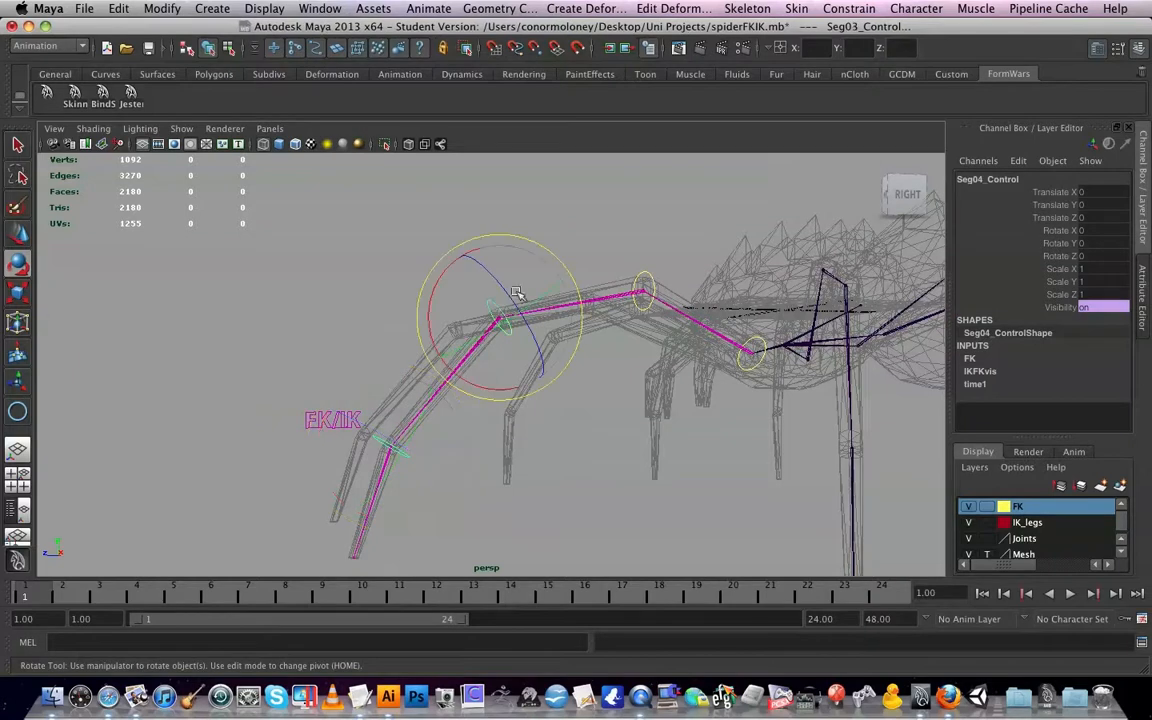
pyautogui.click(644, 284)
pyautogui.moveTo(589, 259); pyautogui.dragTo(604, 190)
pyautogui.keyDown('alt'); pyautogui.moveTo(586, 373); pyautogui.dragTo(462, 252); pyautogui.keyUp('alt')
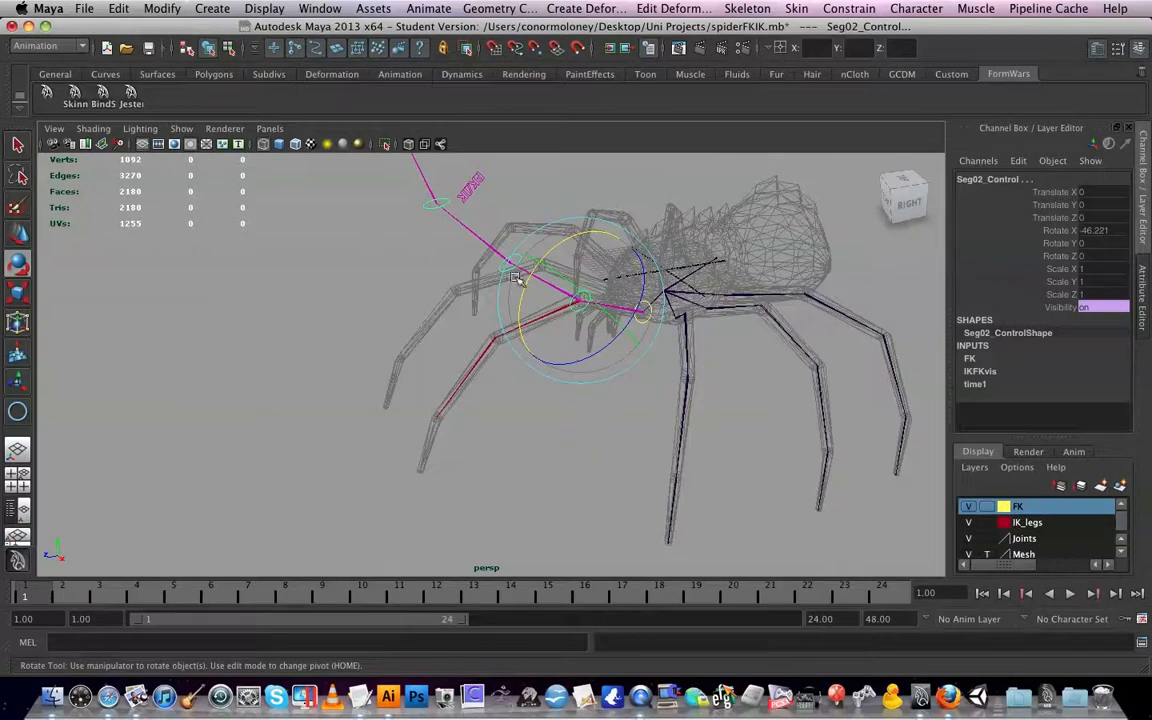
# - Scrub Blend IK To FK on the L_FL_FK_IK_Switch control to 10 to switch the front leg to IK
pyautogui.click(476, 188)
pyautogui.click(1033, 320)
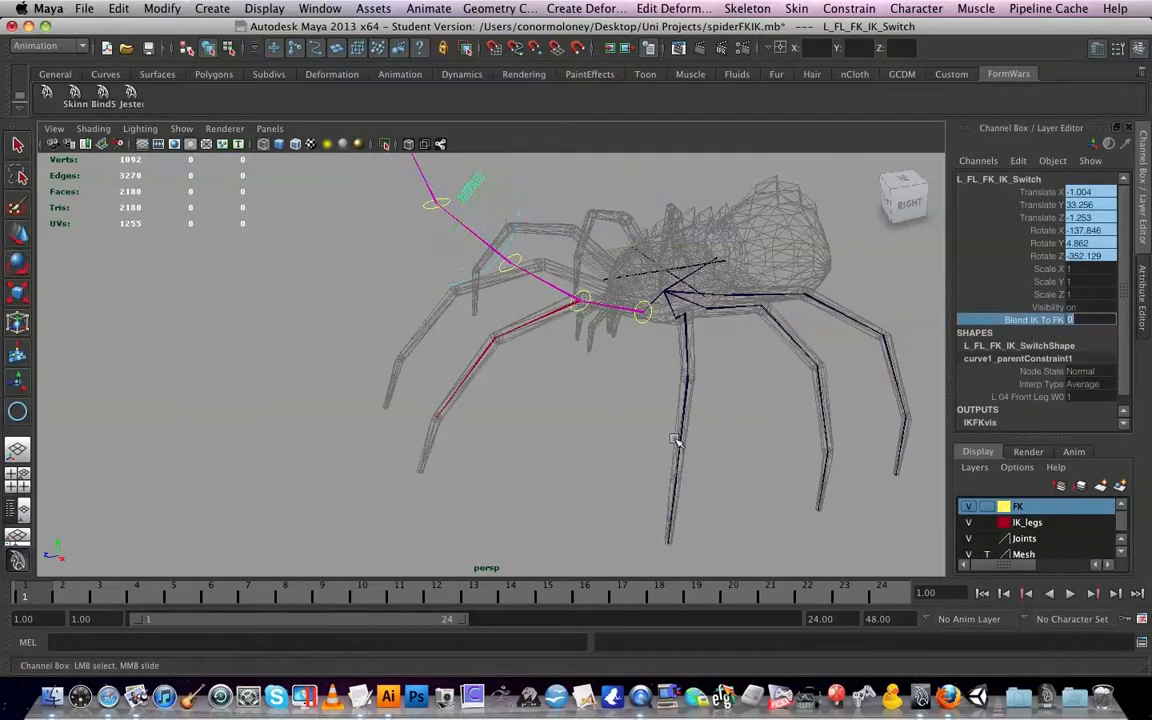
pyautogui.moveTo(635, 437); pyautogui.dragTo(646, 432, button='middle')
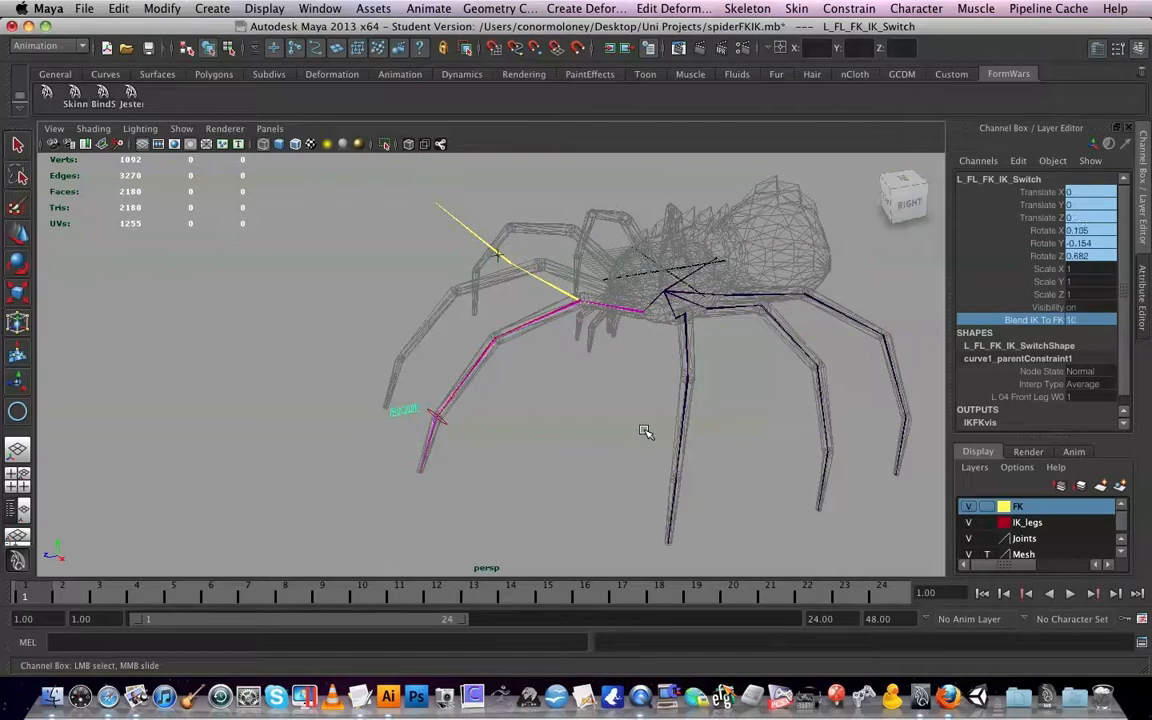
# - Select the Leg_Aim_IK locator and move it straight up to a Translate Y of about 28.26
pyautogui.click(497, 258)
pyautogui.press('e')
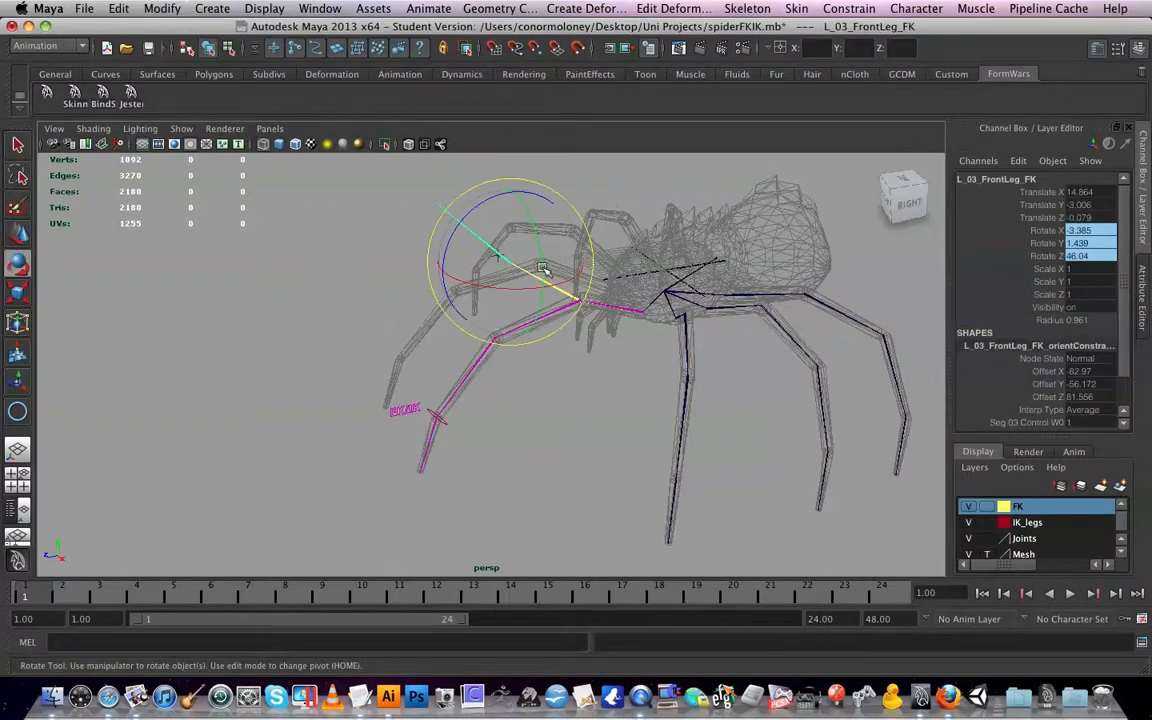
pyautogui.click(314, 354)
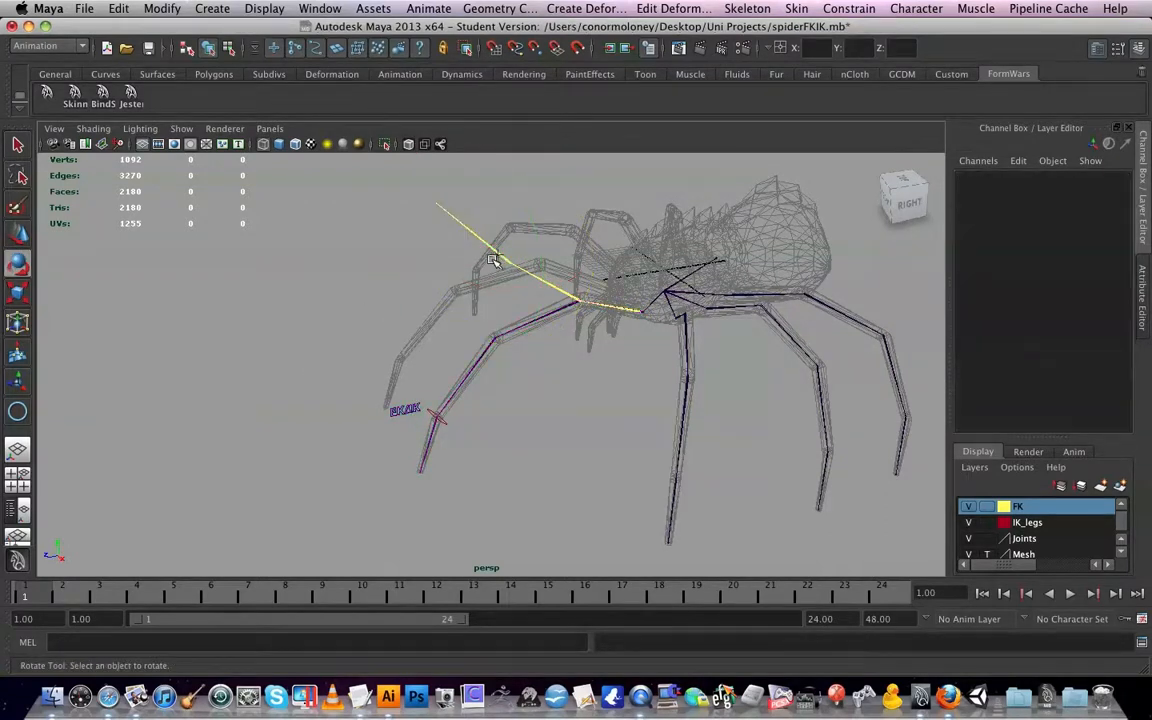
pyautogui.scroll(3, 493, 260)
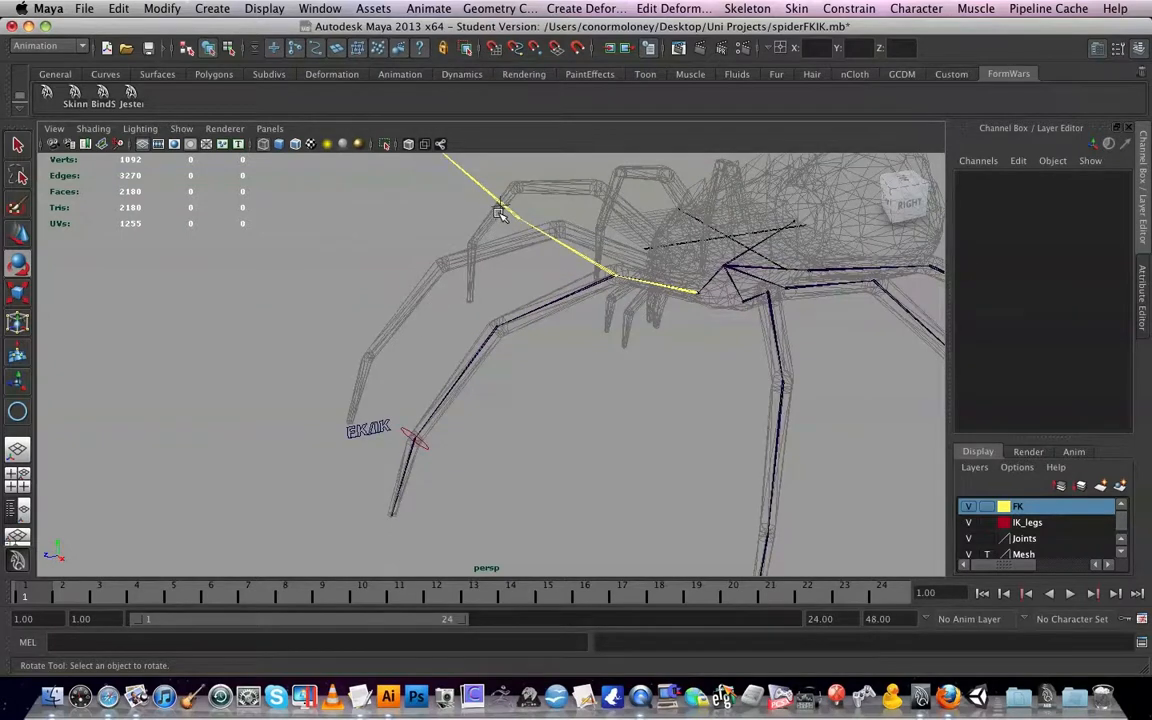
pyautogui.click(499, 213)
pyautogui.scroll(-4, 500, 240)
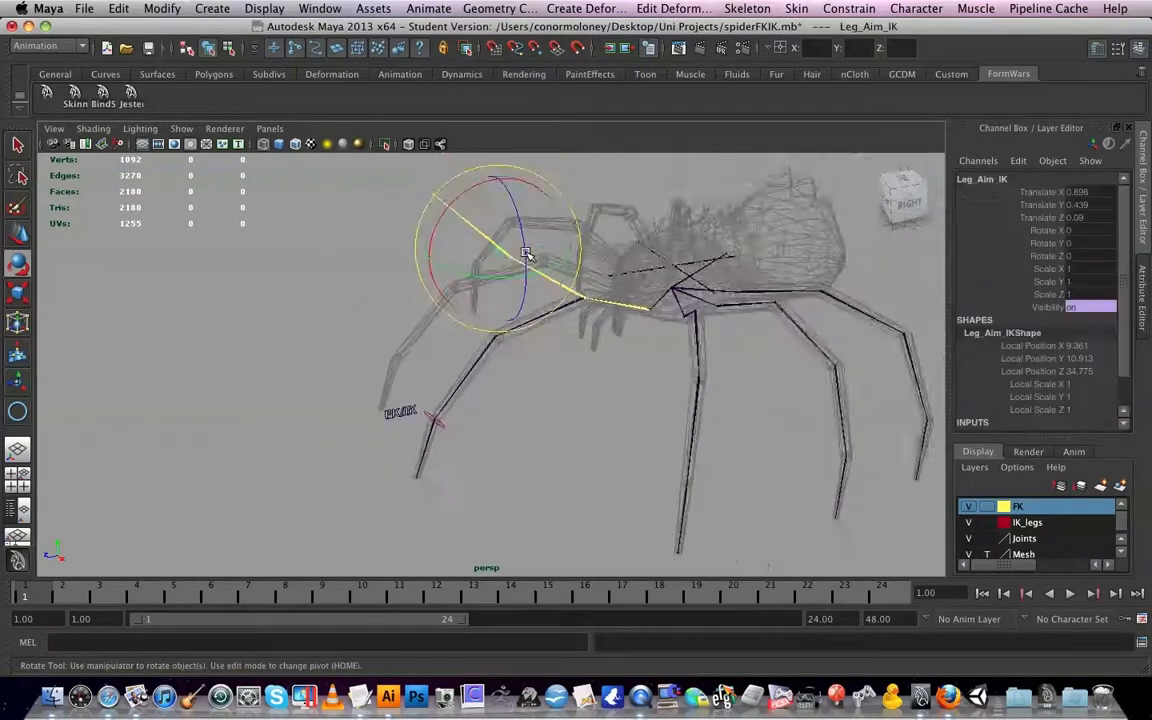
pyautogui.click(19, 235)
pyautogui.scroll(-4, 490, 260)
pyautogui.moveTo(496, 250); pyautogui.dragTo(499, 159)
pyautogui.scroll(4, 522, 380)
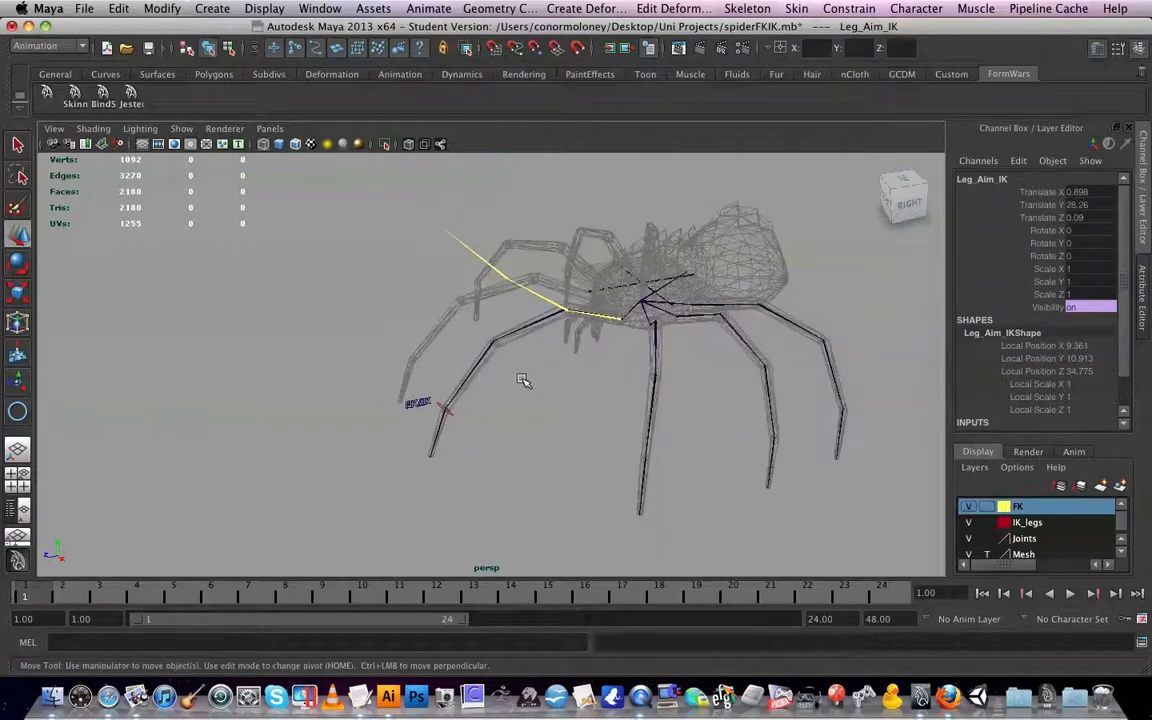
# - Reselect the L_FL_FK_IK_Switch control and scrub Blend IK To FK again to compare the leg's poses
pyautogui.click(417, 403)
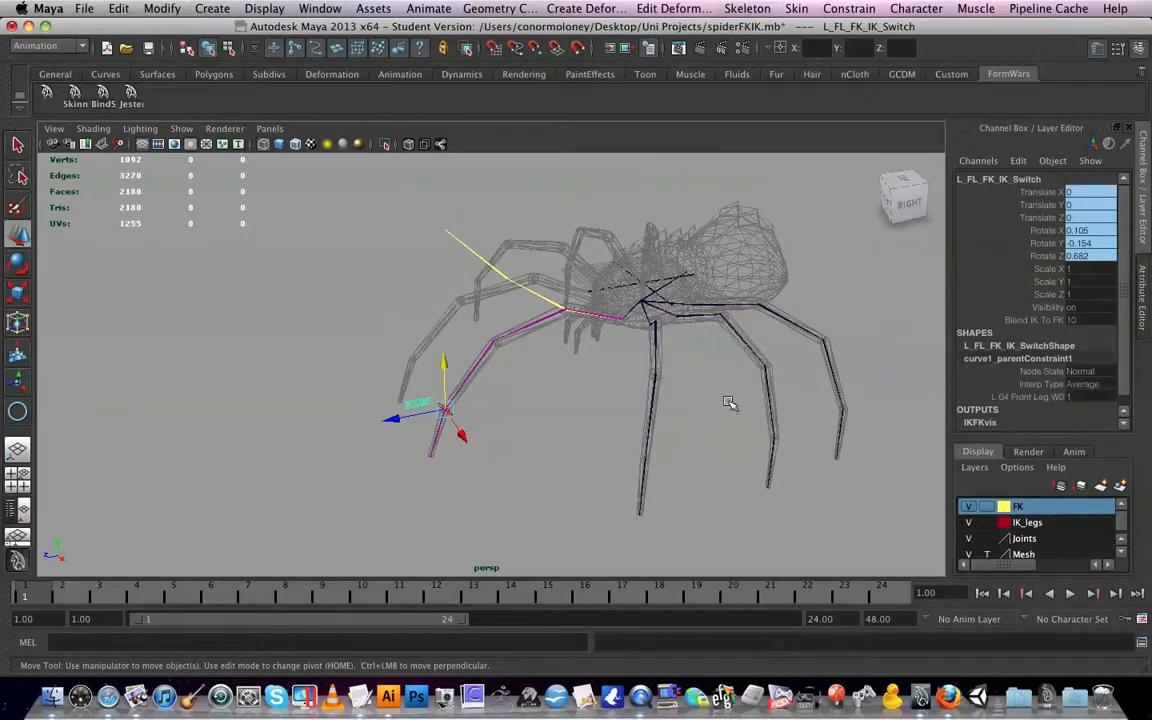
pyautogui.click(1017, 319)
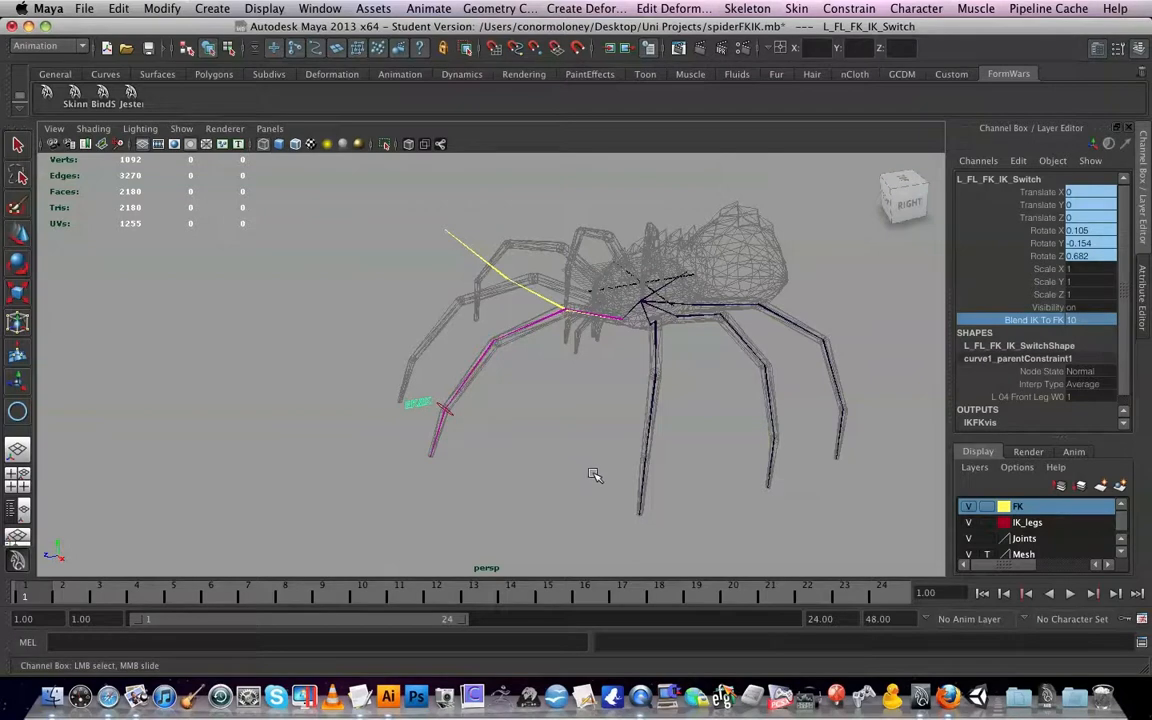
pyautogui.moveTo(573, 473)
pyautogui.mouseDown(button='middle')
pyautogui.moveTo(560, 473)
pyautogui.moveTo(580, 468)
pyautogui.mouseUp(button='middle')
pyautogui.keyDown('alt'); pyautogui.moveTo(567, 412); pyautogui.dragTo(555, 368); pyautogui.keyUp('alt')
pyautogui.scroll(4, 589, 375)
pyautogui.keyDown('alt'); pyautogui.moveTo(555, 368); pyautogui.dragTo(568, 424, button='middle'); pyautogui.keyUp('alt')
pyautogui.scroll(1, 569, 424)
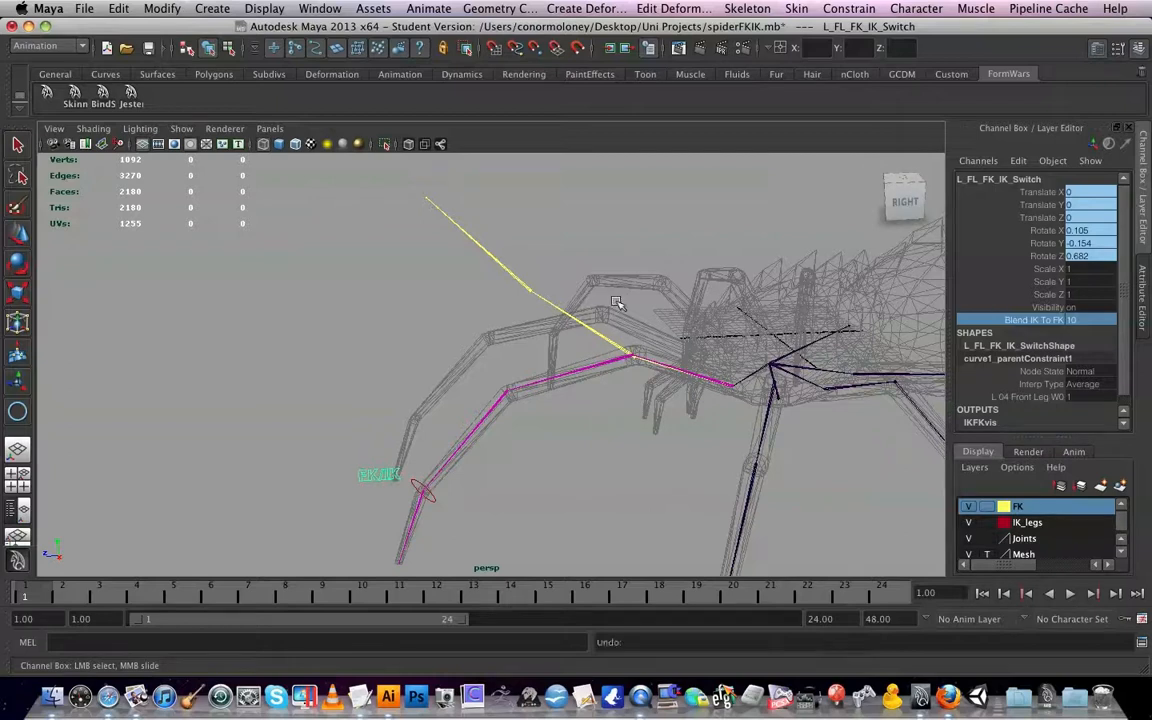
# - Undo the switch and aim tests and the Seg02 to Seg04 control rotation, back to the leg's unposed state
pyautogui.press('super+z')
pyautogui.press('super+z')
pyautogui.press('super+z')
pyautogui.press('super+z')
pyautogui.press('super+z')
pyautogui.press('super+z')
pyautogui.press('super+z')
pyautogui.press('super+z')
pyautogui.press('super+z')
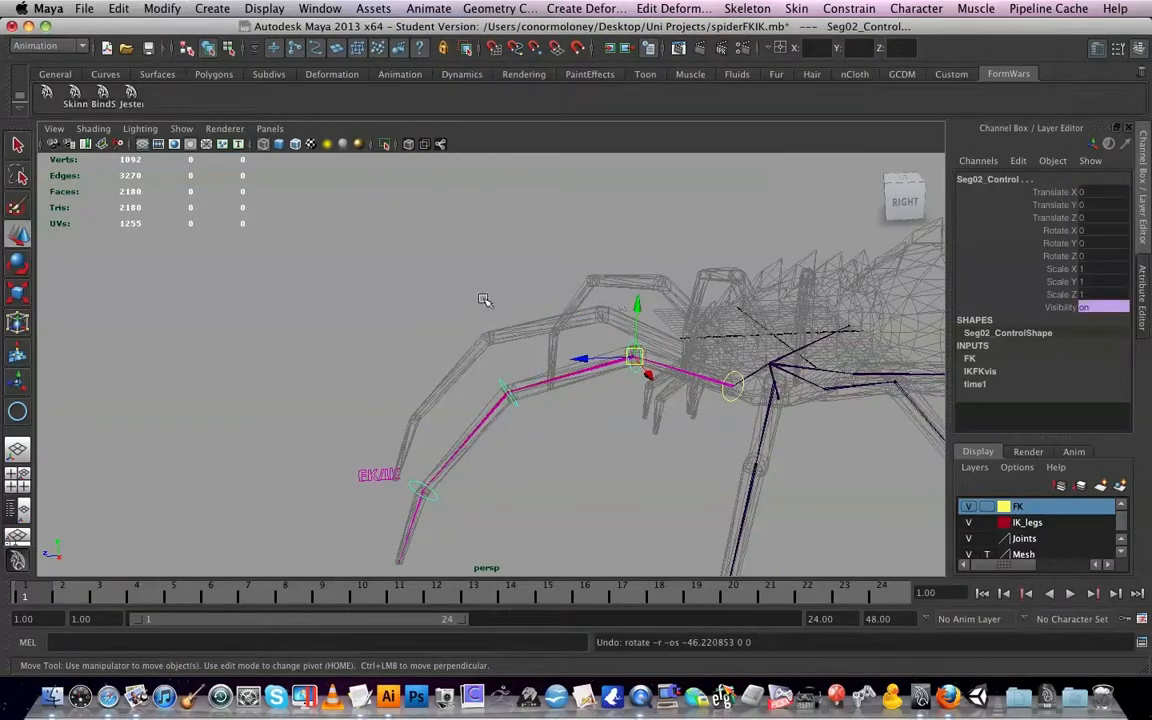
# - Clear the selection and hide the Joints layer to isolate the front leg's FK and IK chains
pyautogui.click(479, 310)
pyautogui.keyDown('alt'); pyautogui.moveTo(504, 314); pyautogui.dragTo(540, 296); pyautogui.keyUp('alt')
pyautogui.scroll(10, 618, 344)
pyautogui.scroll(-8, 519, 293)
pyautogui.scroll(5, 521, 294)
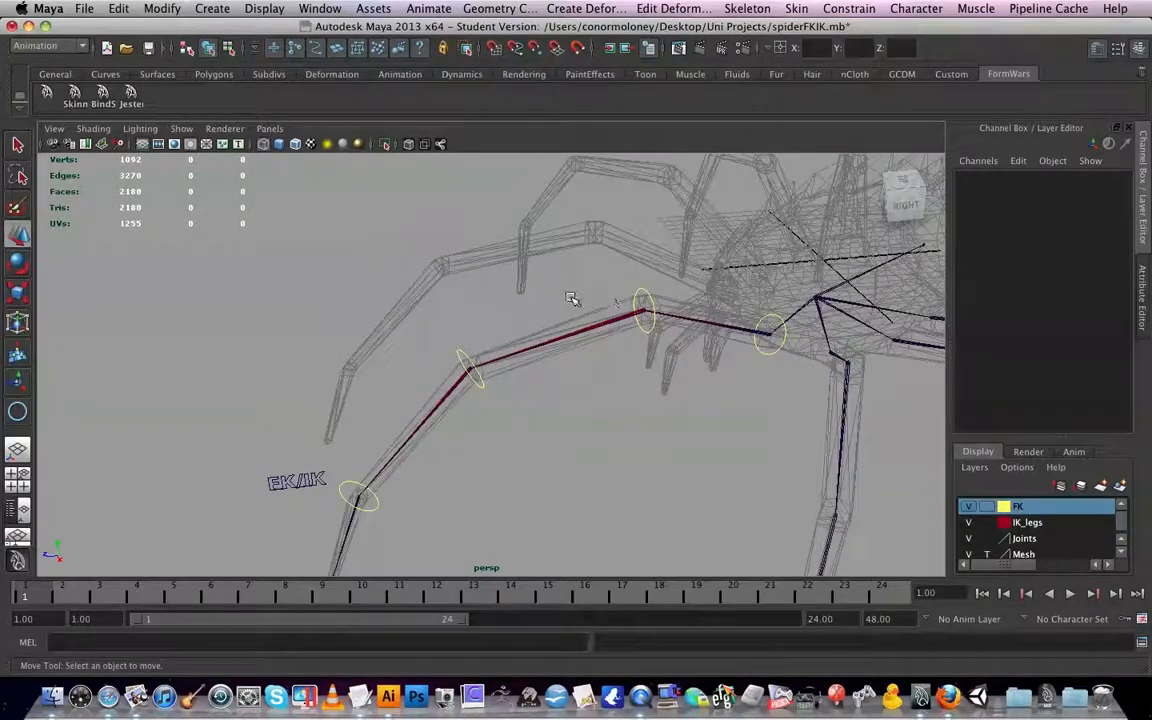
pyautogui.scroll(-5, 506, 290)
pyautogui.keyDown('alt'); pyautogui.moveTo(506, 290); pyautogui.dragTo(507, 289); pyautogui.keyUp('alt')
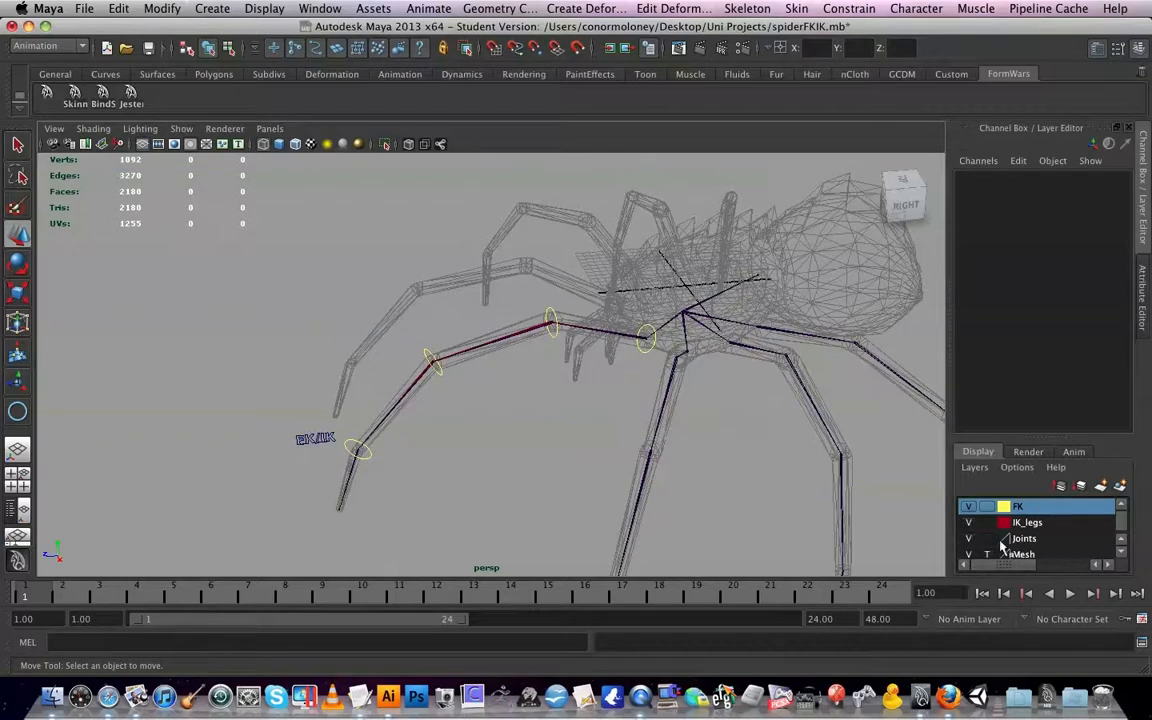
pyautogui.click(967, 539)
pyautogui.scroll(3, 514, 453)
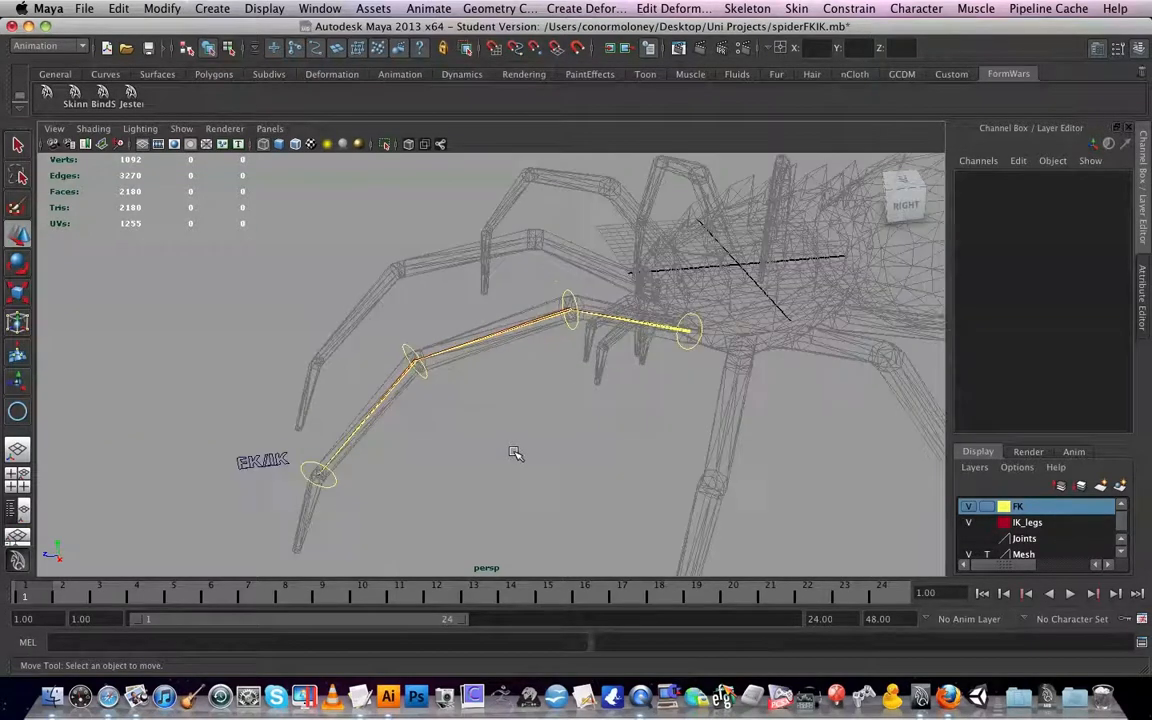
# - Hide the front leg's L_01_FrontLeg2_FK and L_01_FrontLeg_IK joint chains
pyautogui.click(670, 332)
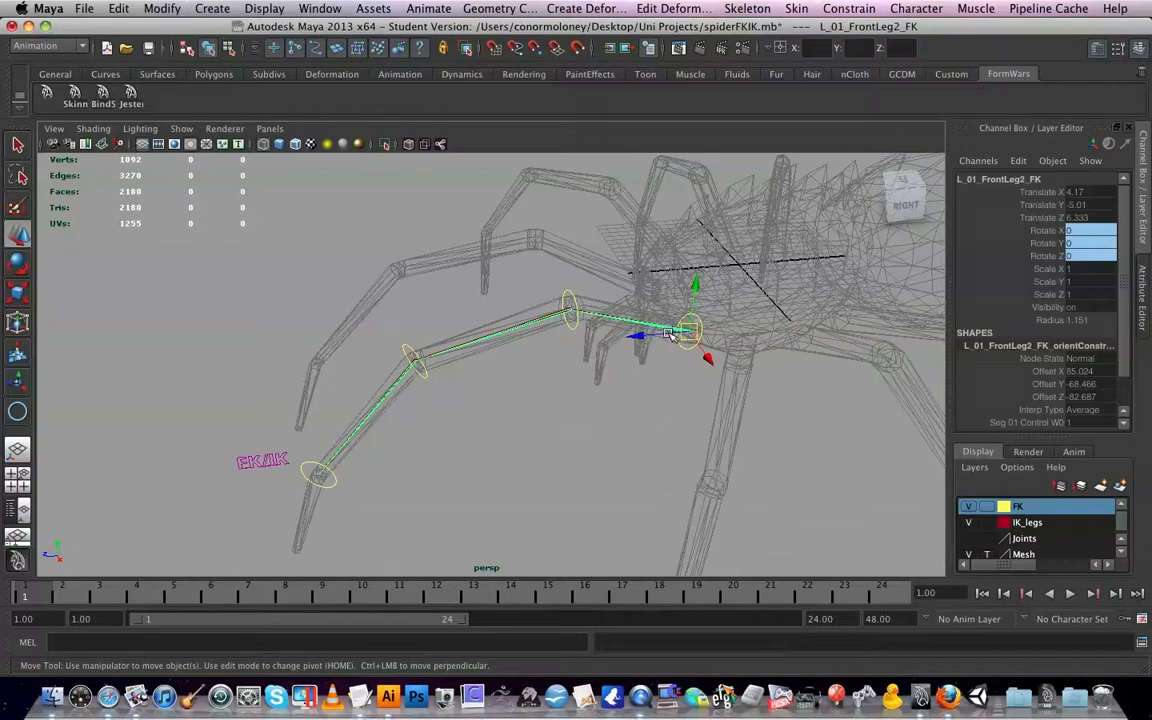
pyautogui.click(318, 8)
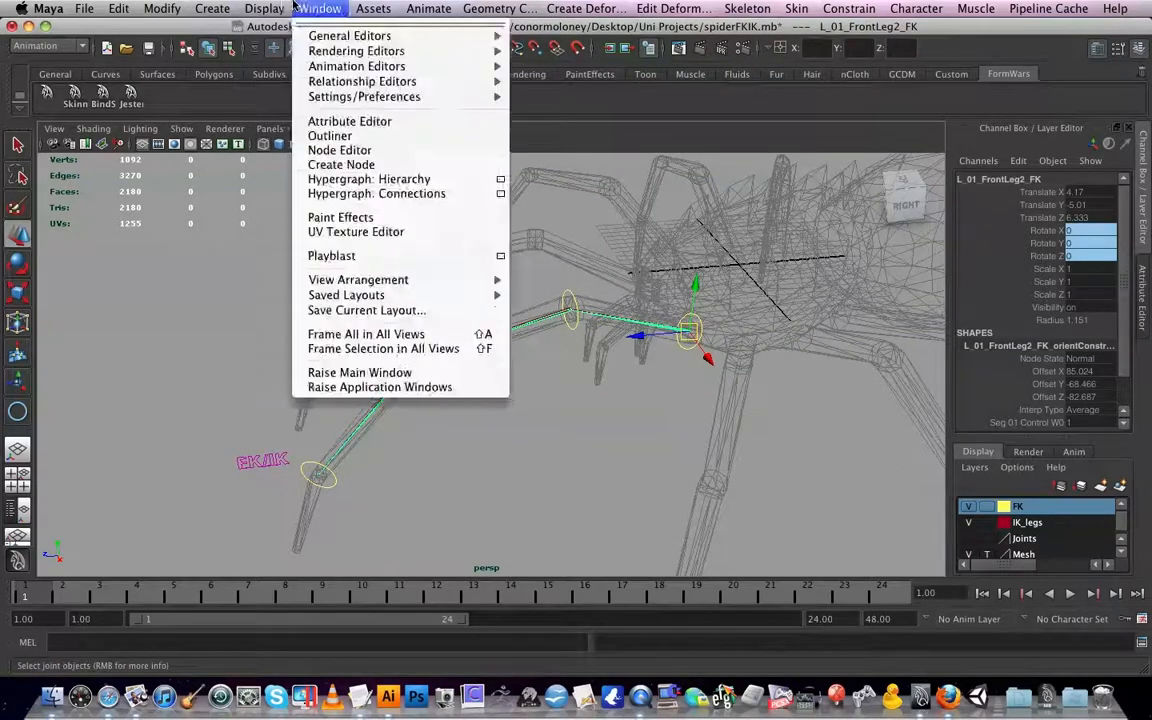
pyautogui.moveTo(313, 93)
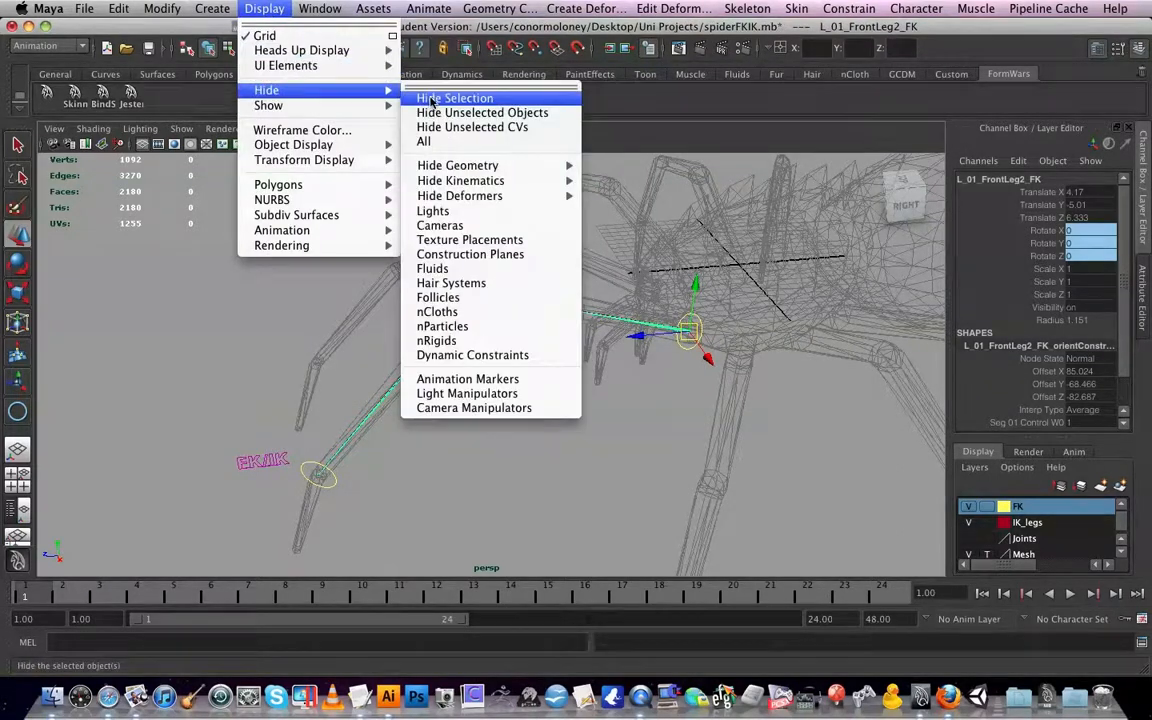
pyautogui.click(460, 98)
pyautogui.click(648, 317)
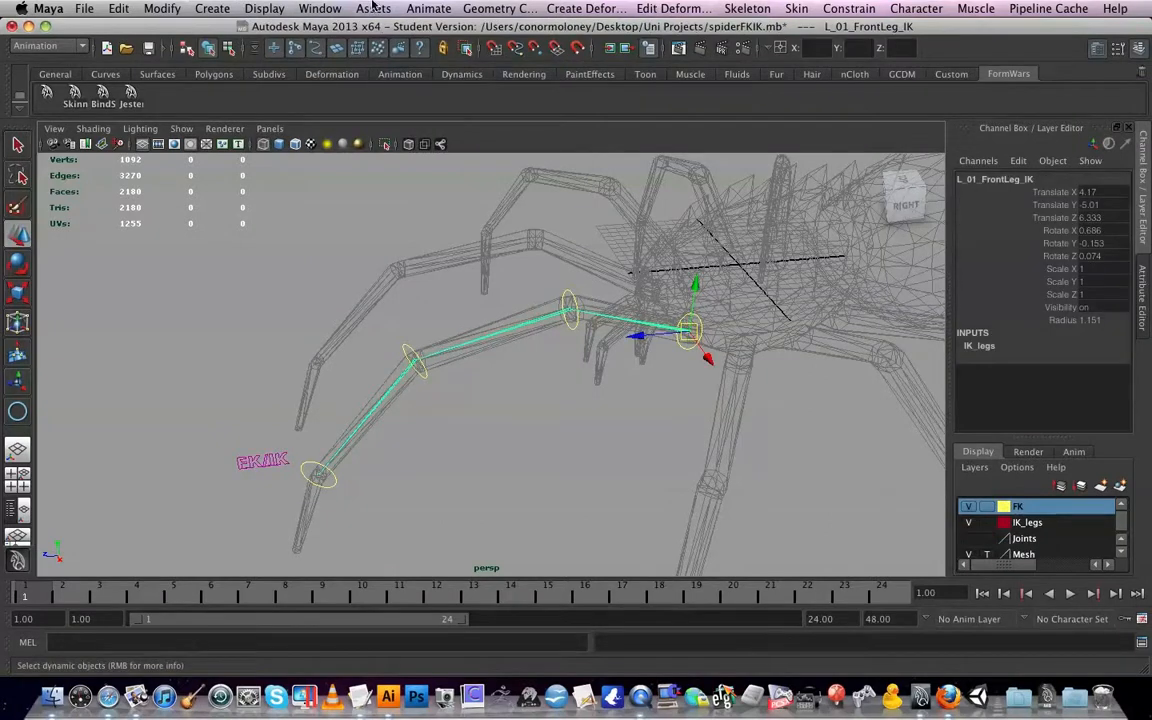
pyautogui.click(264, 8)
pyautogui.moveTo(300, 90)
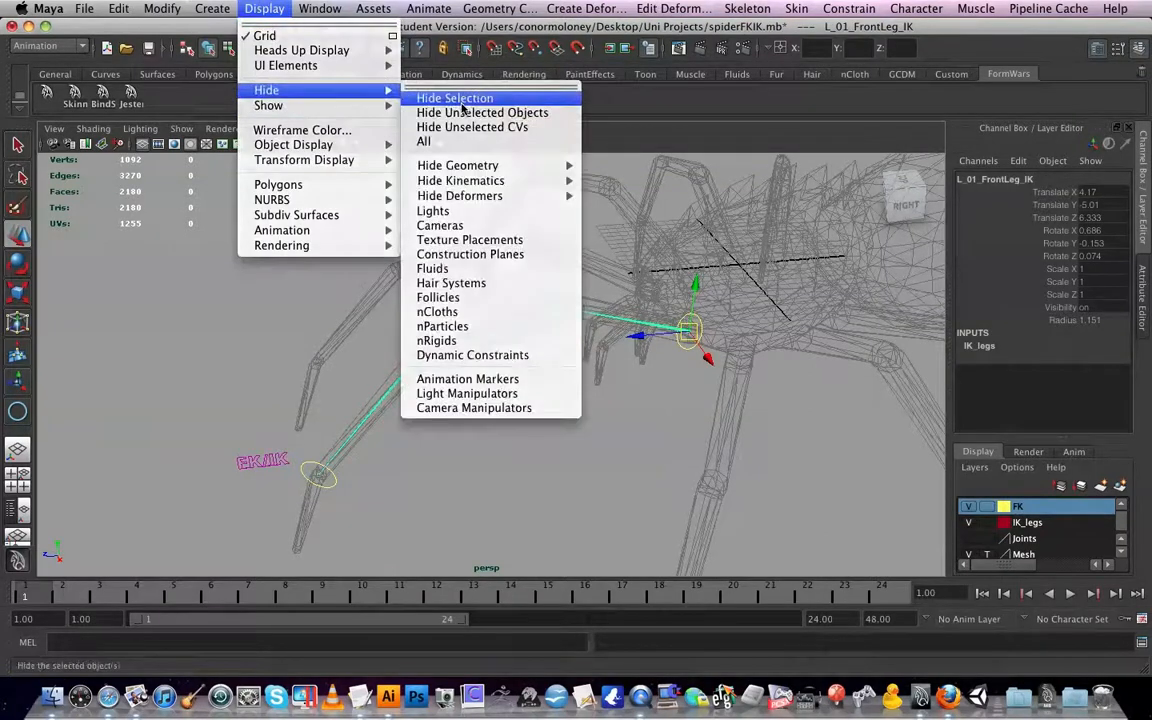
pyautogui.click(455, 95)
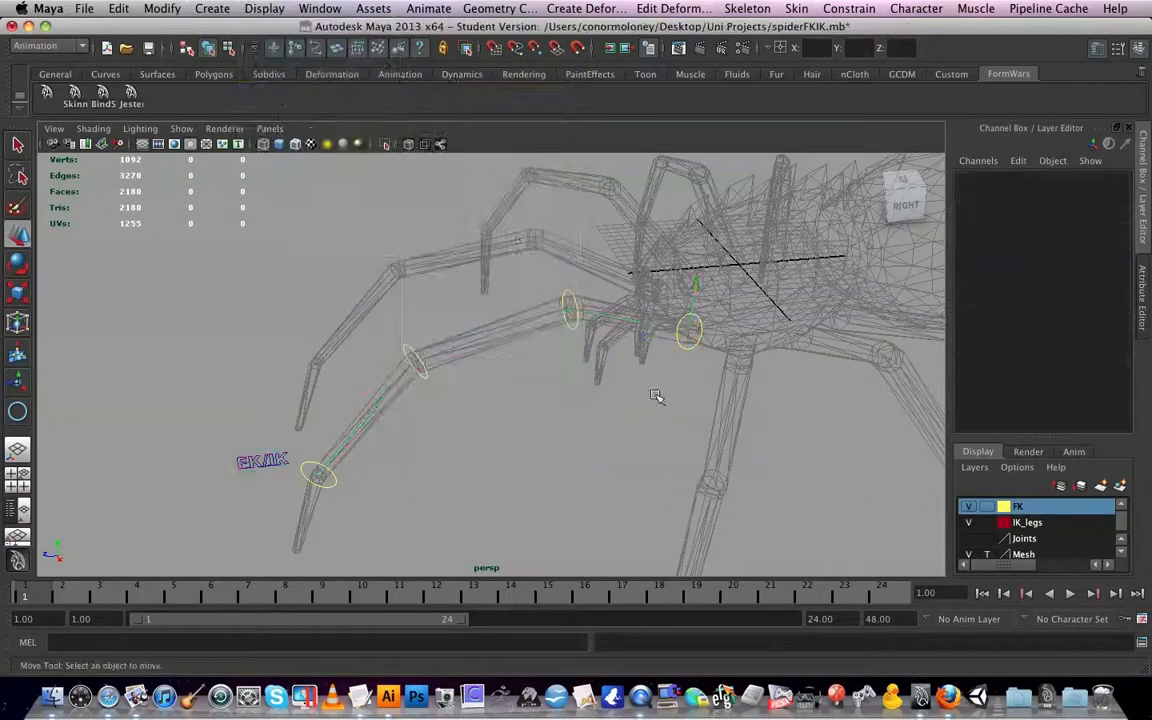
# - Turn off the visibility of the FK layer
pyautogui.moveTo(738, 404); pyautogui.dragTo(570, 461)
pyautogui.click(968, 507)
pyautogui.click(968, 507)
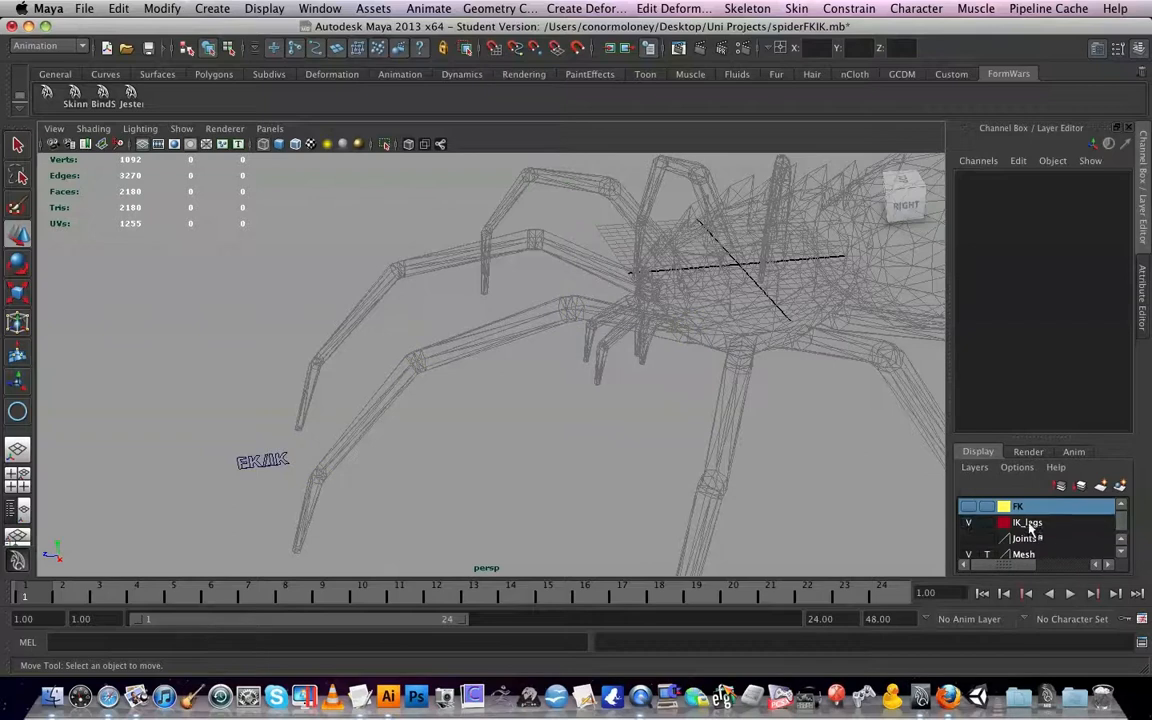
# - Set Blend IK To FK on L_FL_FK_IK_Switch to 10, check the Leg_Aim_IK locator, and clear the selection
pyautogui.click(262, 461)
pyautogui.click(1043, 318)
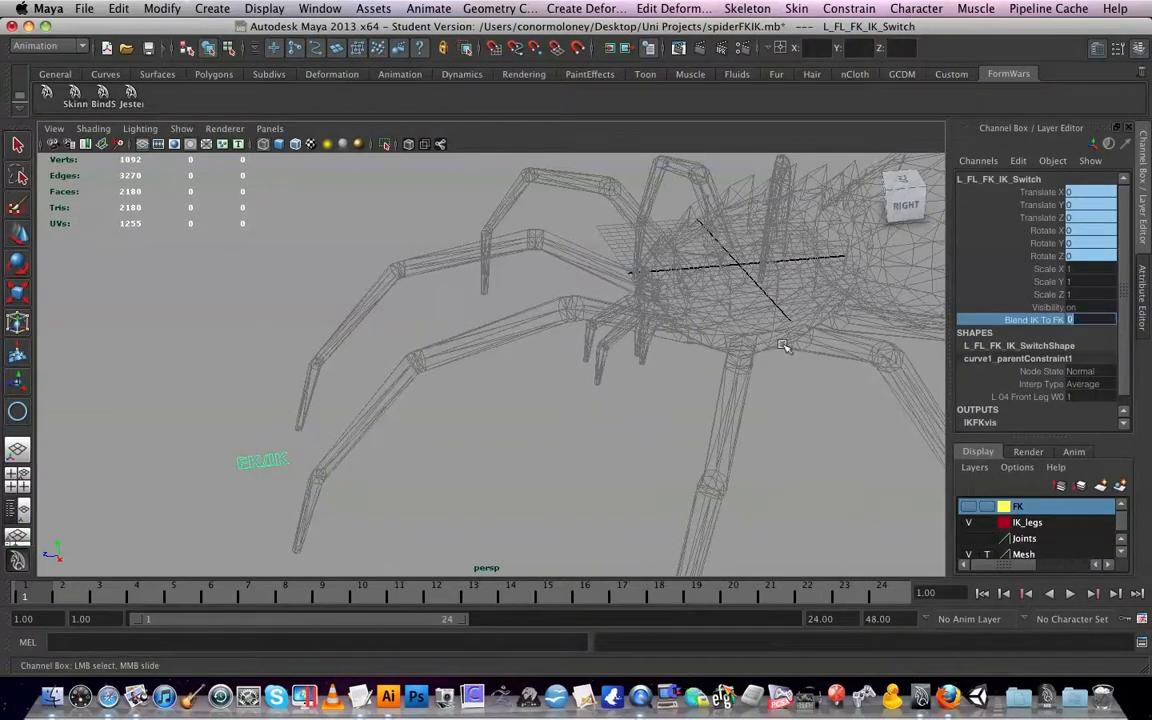
pyautogui.moveTo(542, 360); pyautogui.dragTo(1103, 550, button='middle')
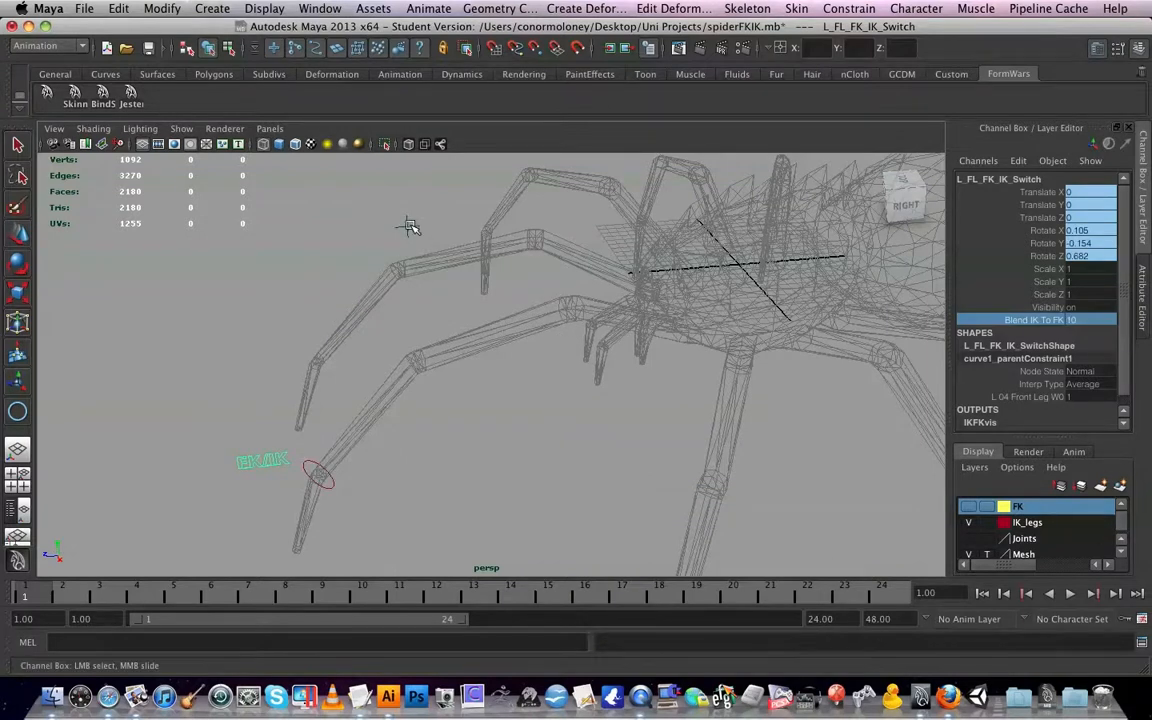
pyautogui.click(406, 226)
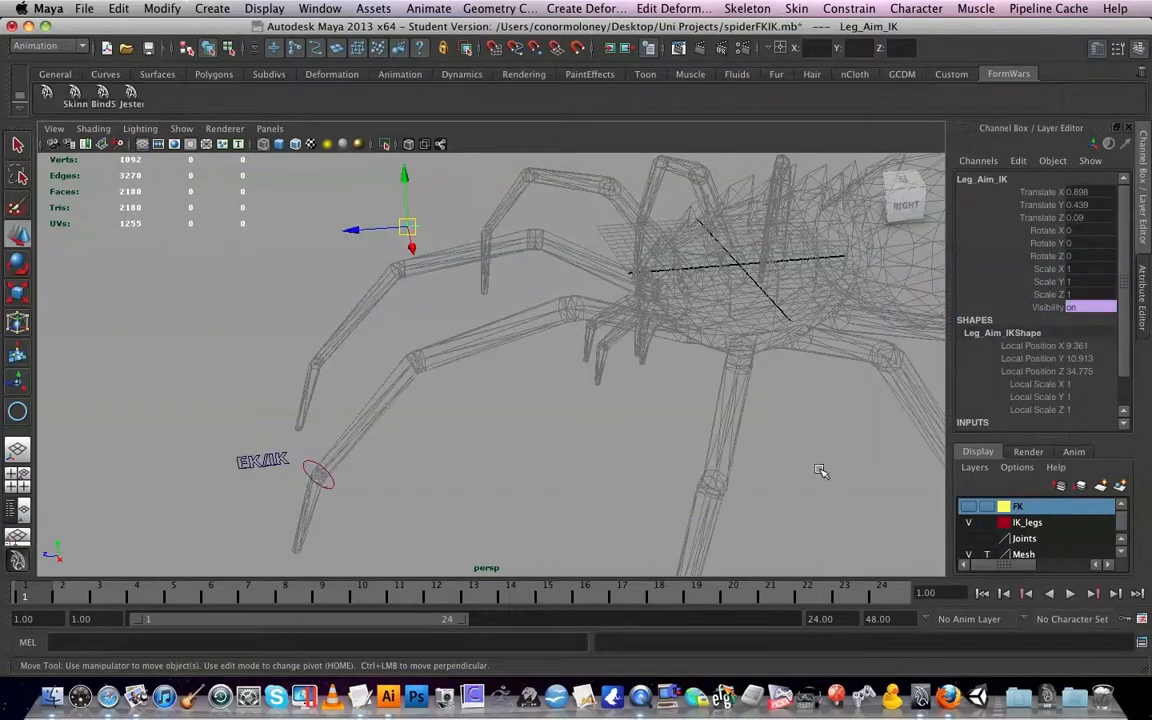
pyautogui.click(787, 468)
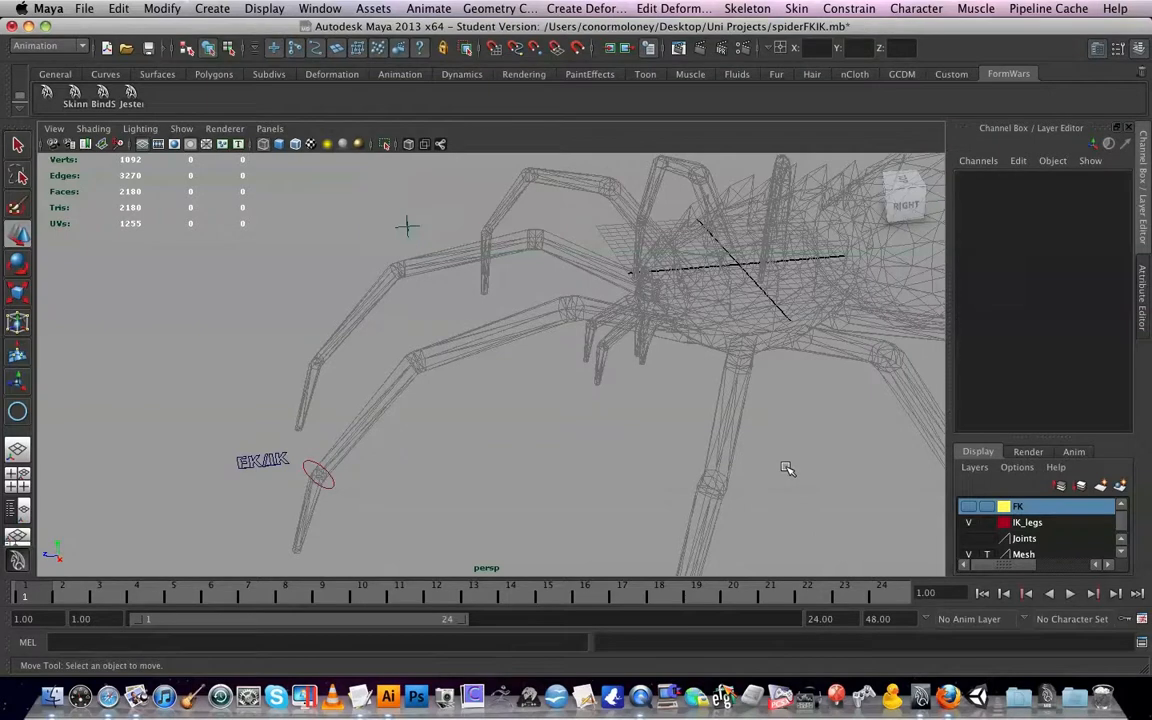
# - Hide the IK_legs layer and make the Joints layer visible again
pyautogui.doubleClick(971, 527)
pyautogui.click(612, 434)
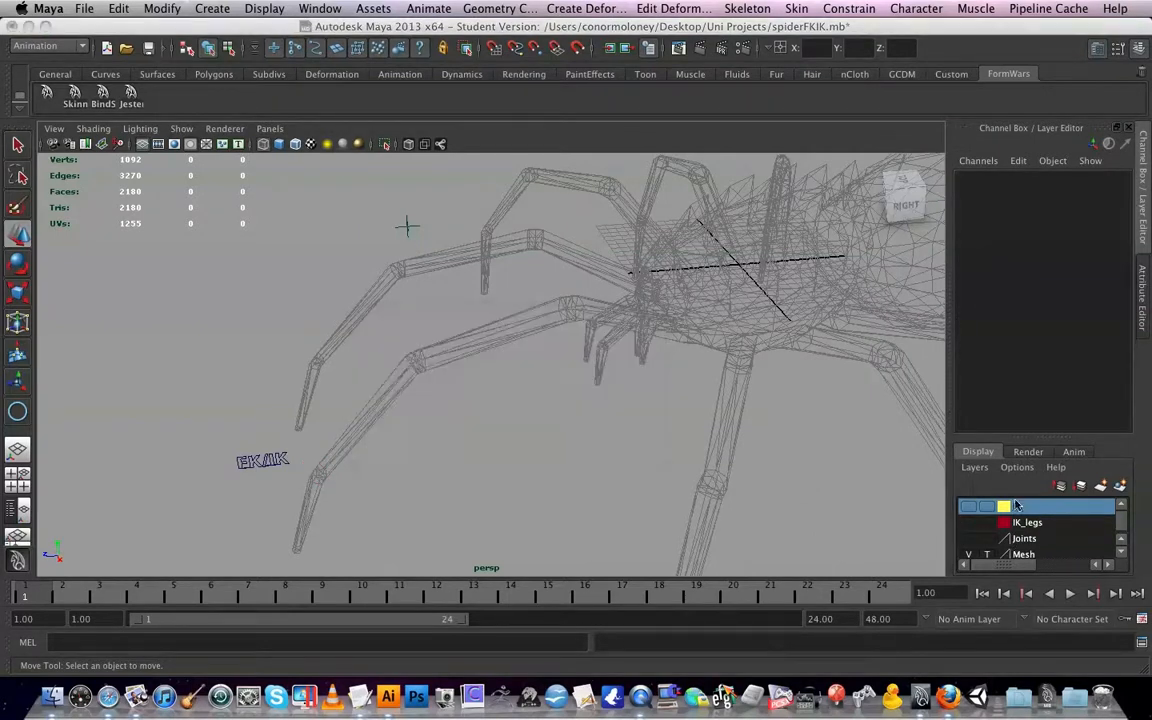
pyautogui.click(969, 539)
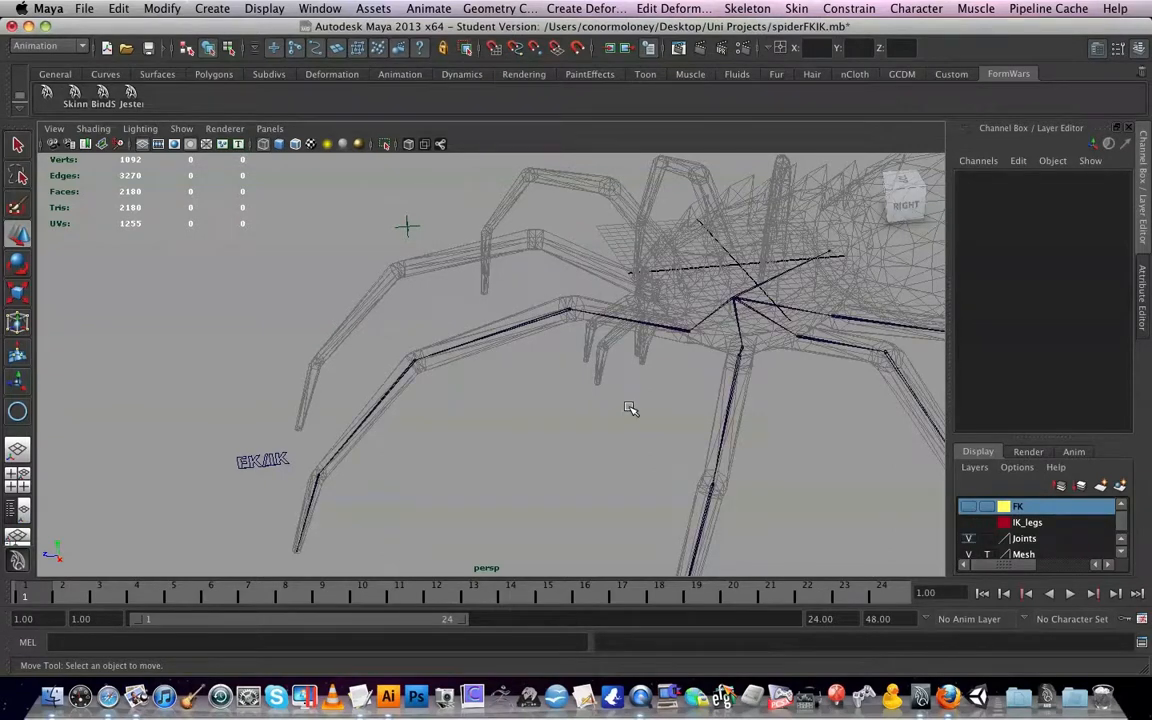
pyautogui.scroll(-1, 511, 431)
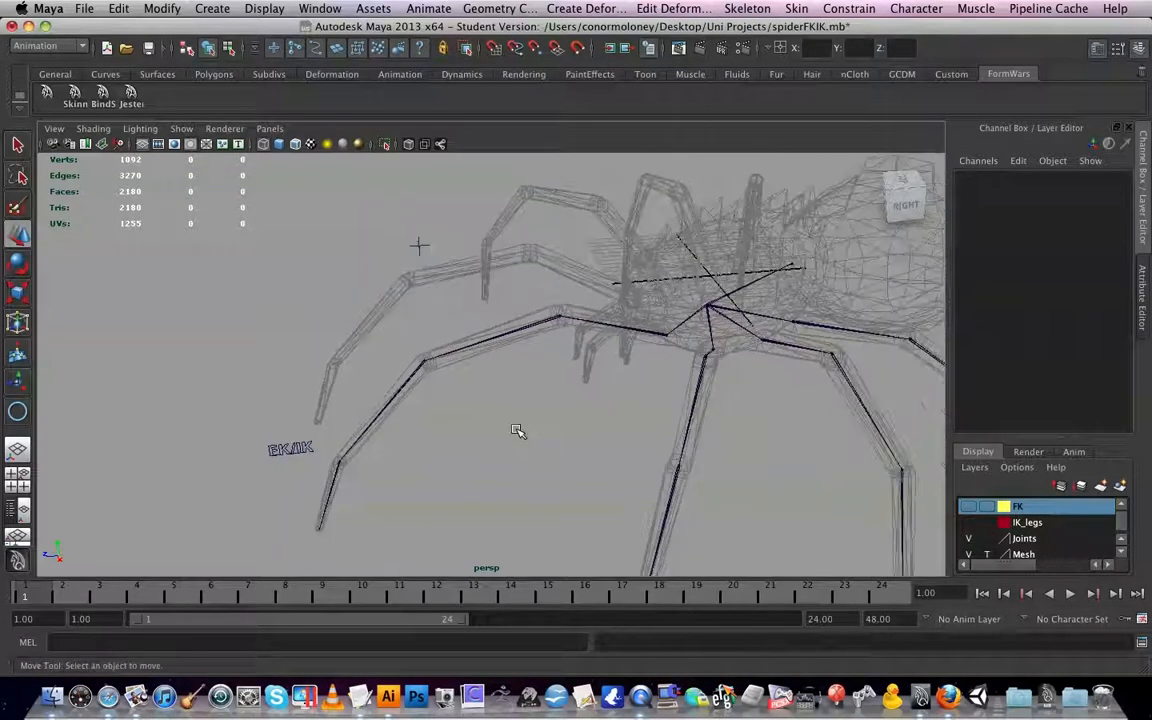
# - Make the IK_legs layer visible again and empty it of its objects
pyautogui.click(969, 521)
pyautogui.doubleClick(1030, 522)
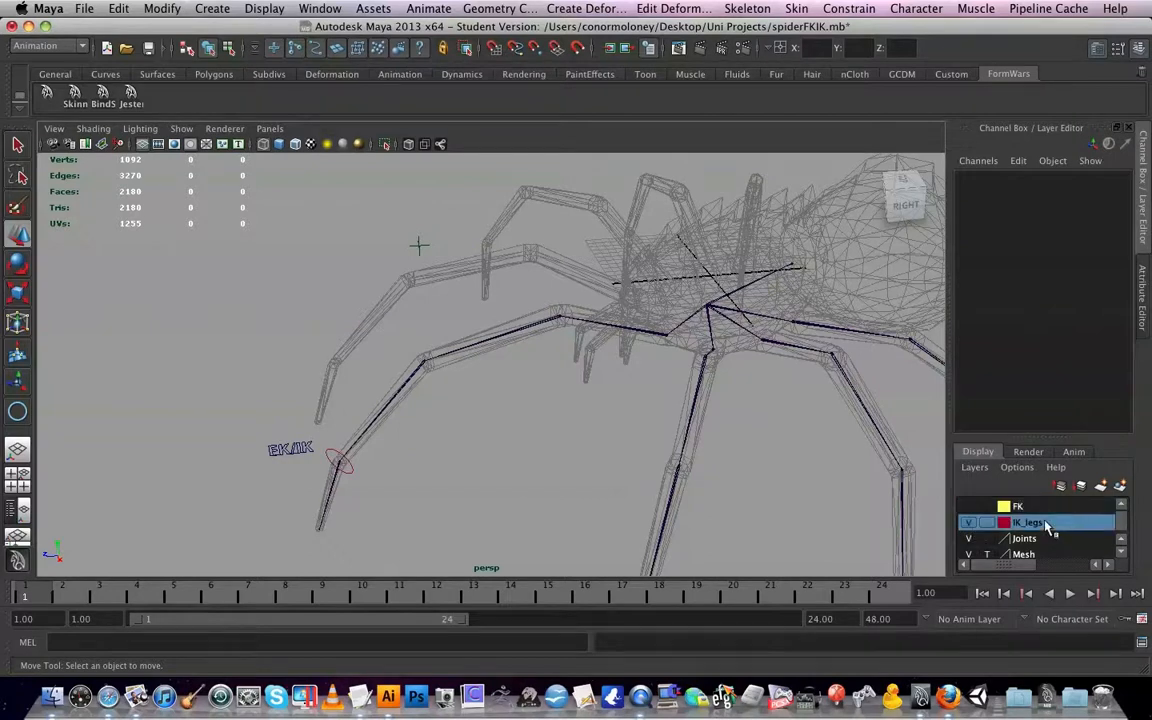
pyautogui.click(619, 438)
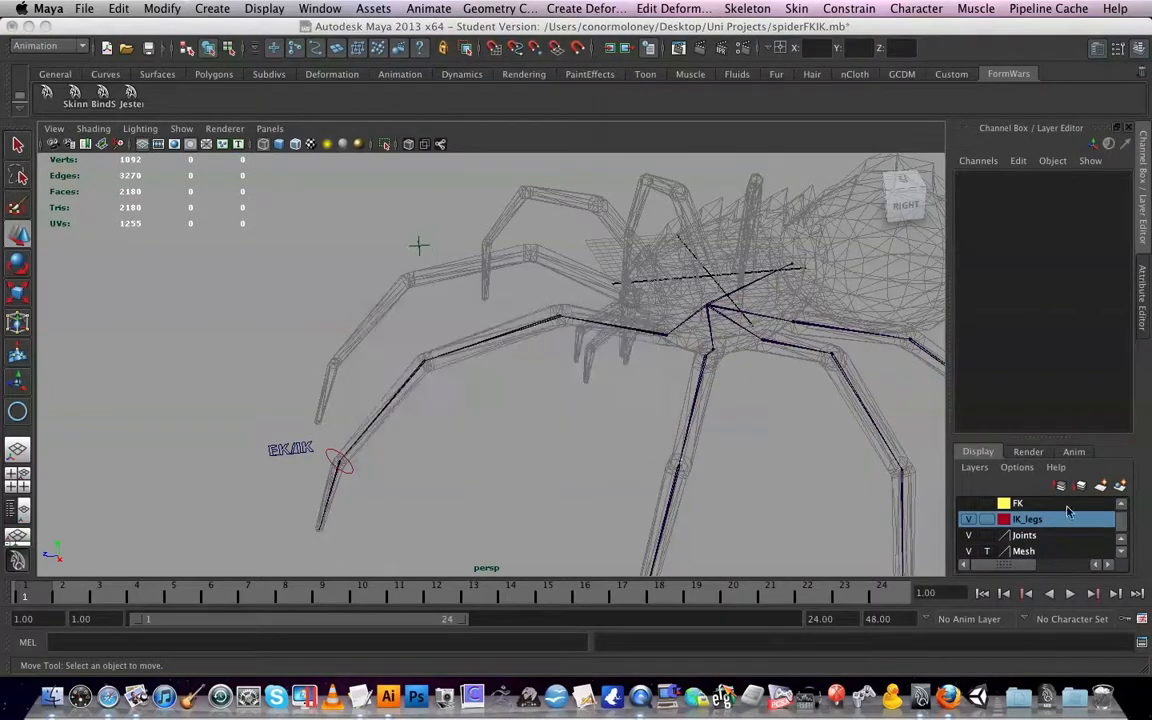
pyautogui.rightClick(1058, 525)
pyautogui.click(1045, 465)
# - Empty the FK layer of its objects and delete the layer
pyautogui.click(1034, 505)
pyautogui.doubleClick(1032, 506)
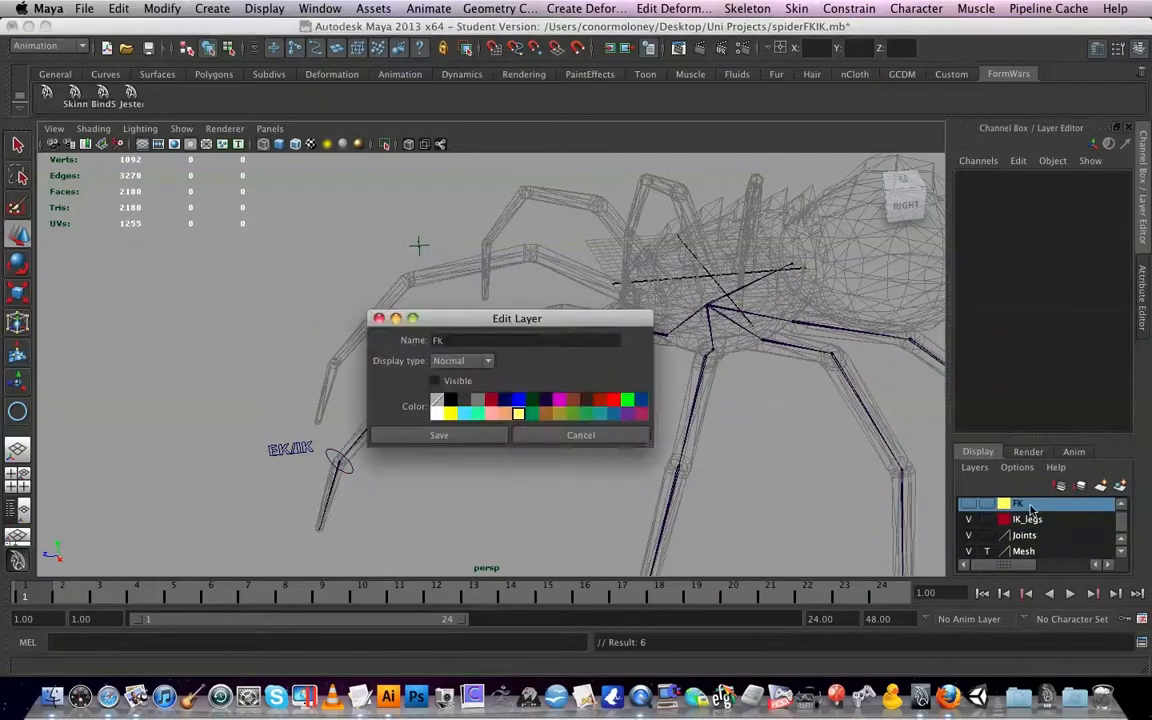
pyautogui.click(608, 439)
pyautogui.rightClick(1053, 510)
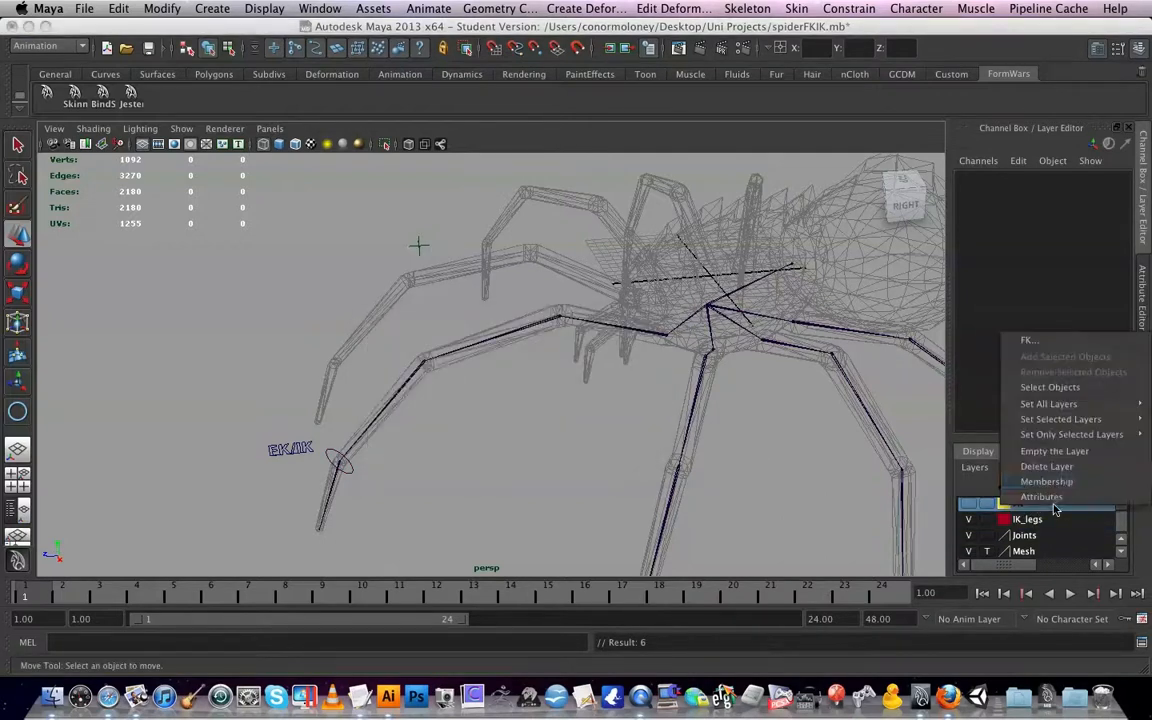
pyautogui.click(1066, 452)
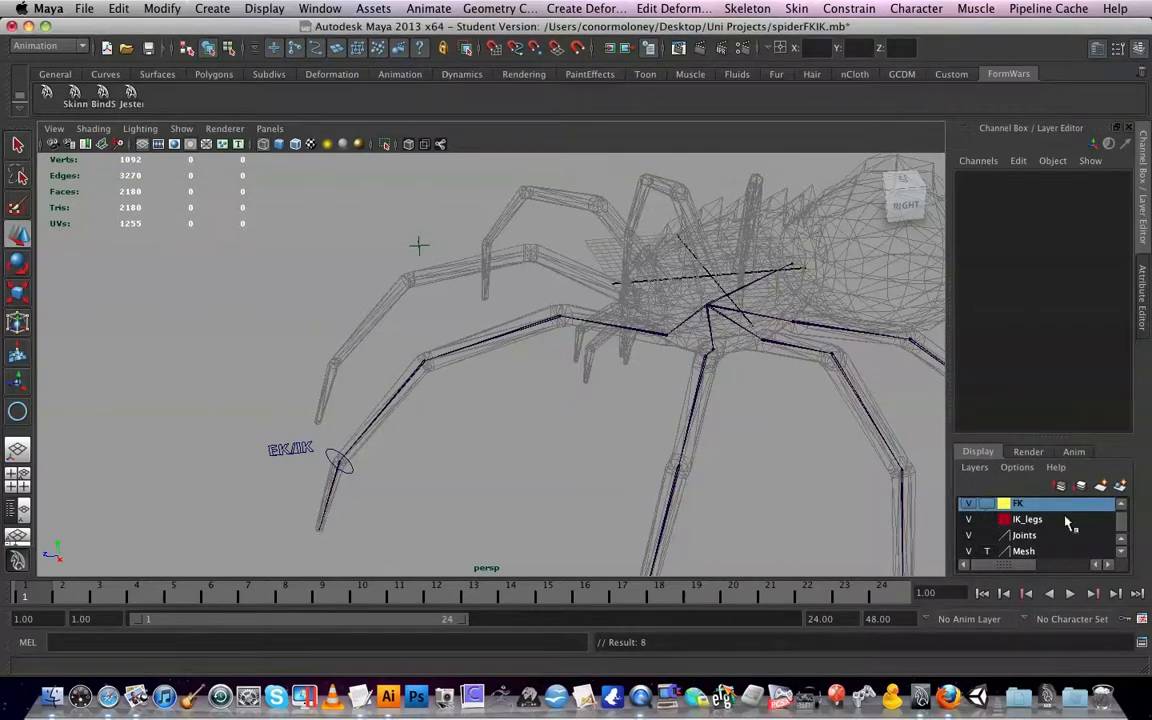
pyautogui.rightClick(1031, 507)
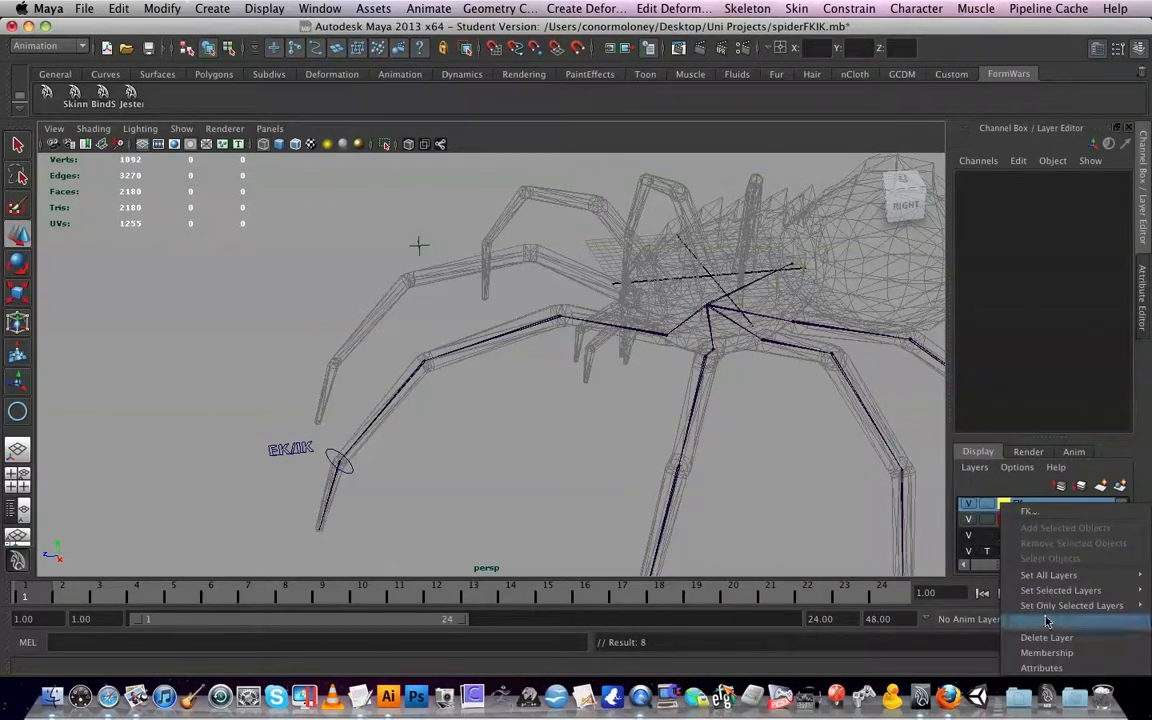
pyautogui.click(1055, 641)
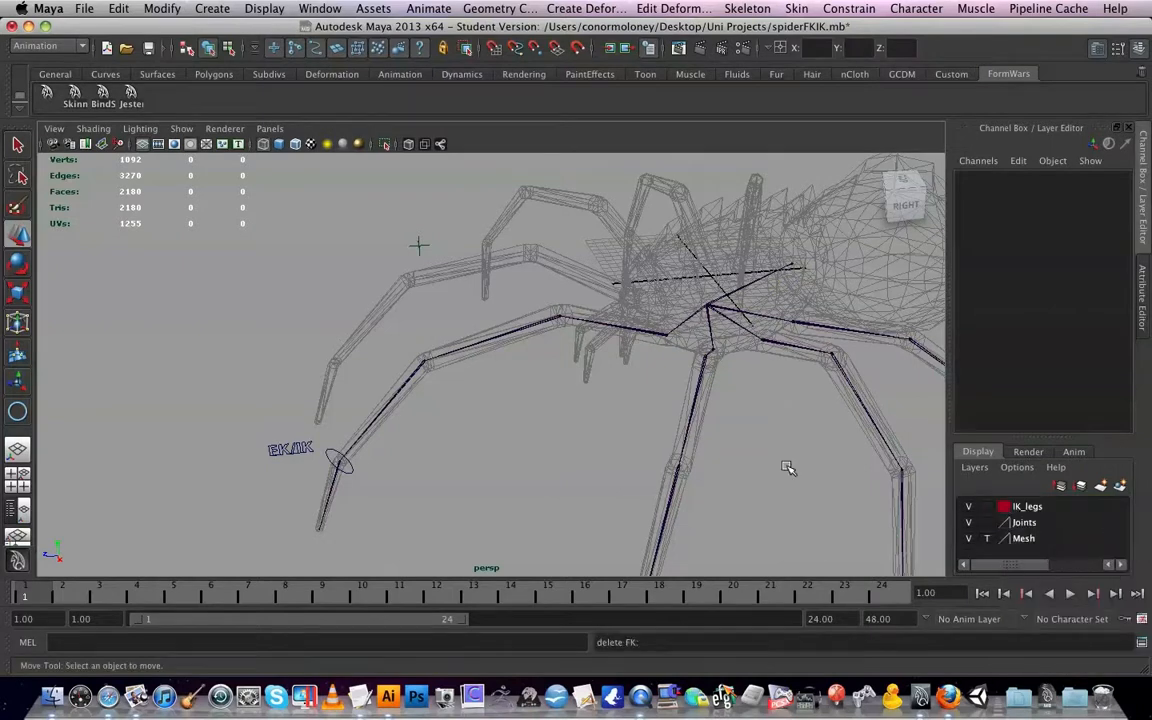
# - Select the Leg_Aim_IK locator above the front leg and open the Drawing Overrides settings of its shape
pyautogui.scroll(3, 607, 432)
pyautogui.keyDown('alt'); pyautogui.moveTo(604, 432); pyautogui.dragTo(545, 388); pyautogui.keyUp('alt')
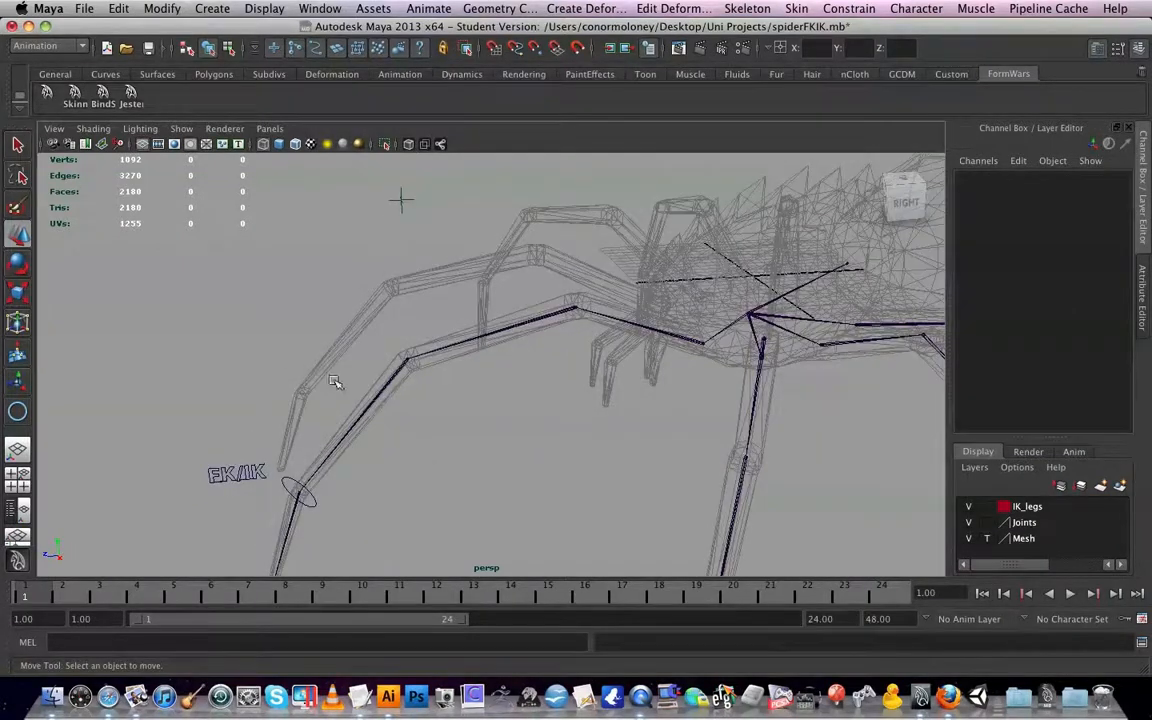
pyautogui.click(401, 198)
pyautogui.keyDown('alt'); pyautogui.moveTo(401, 198); pyautogui.dragTo(838, 323); pyautogui.keyUp('alt')
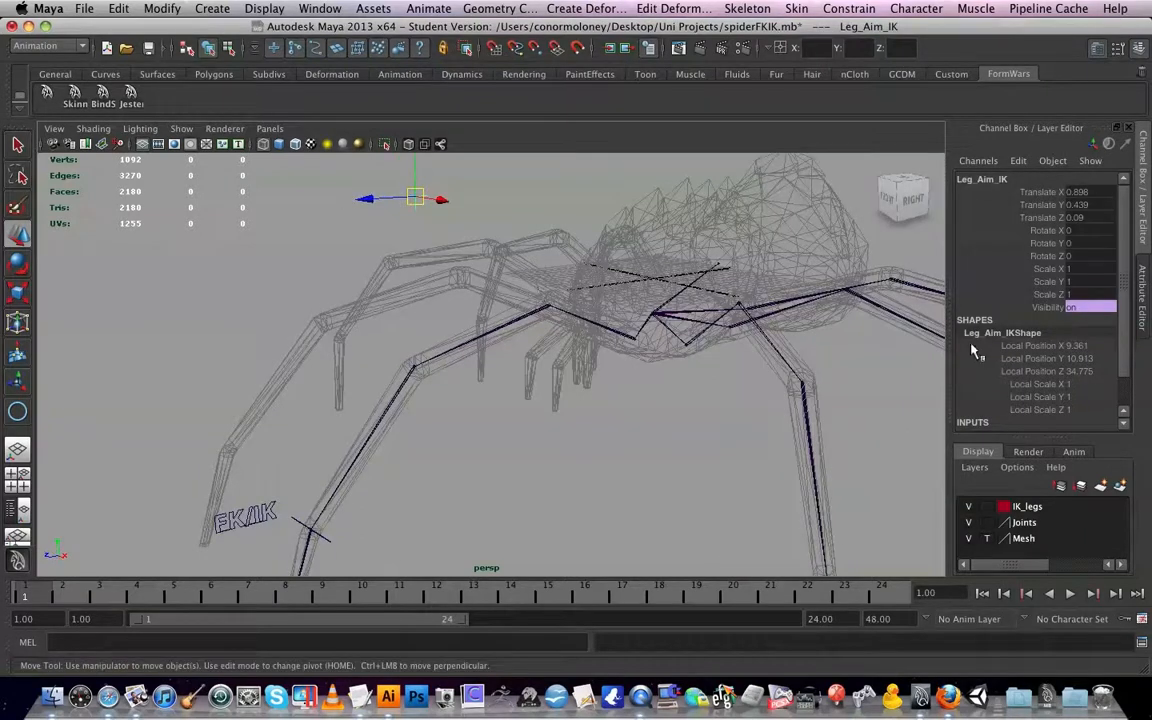
pyautogui.hotkey('ctrl', 'a')
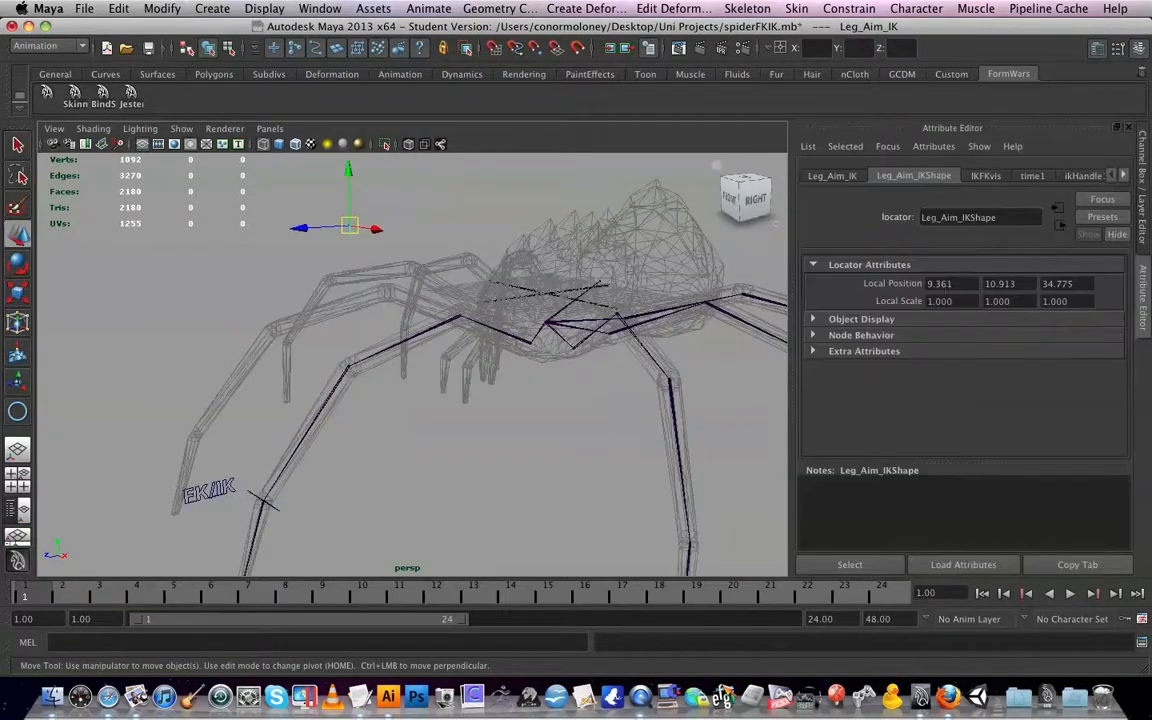
pyautogui.click(813, 320)
pyautogui.click(813, 320)
pyautogui.click(813, 320)
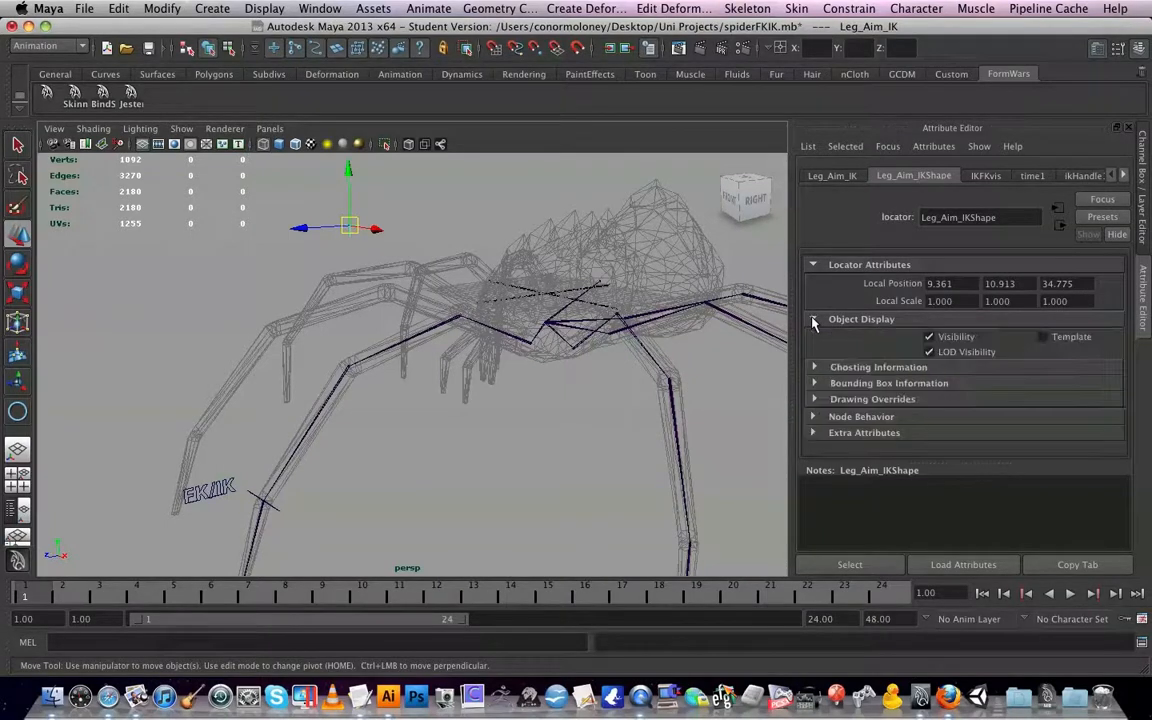
pyautogui.click(815, 399)
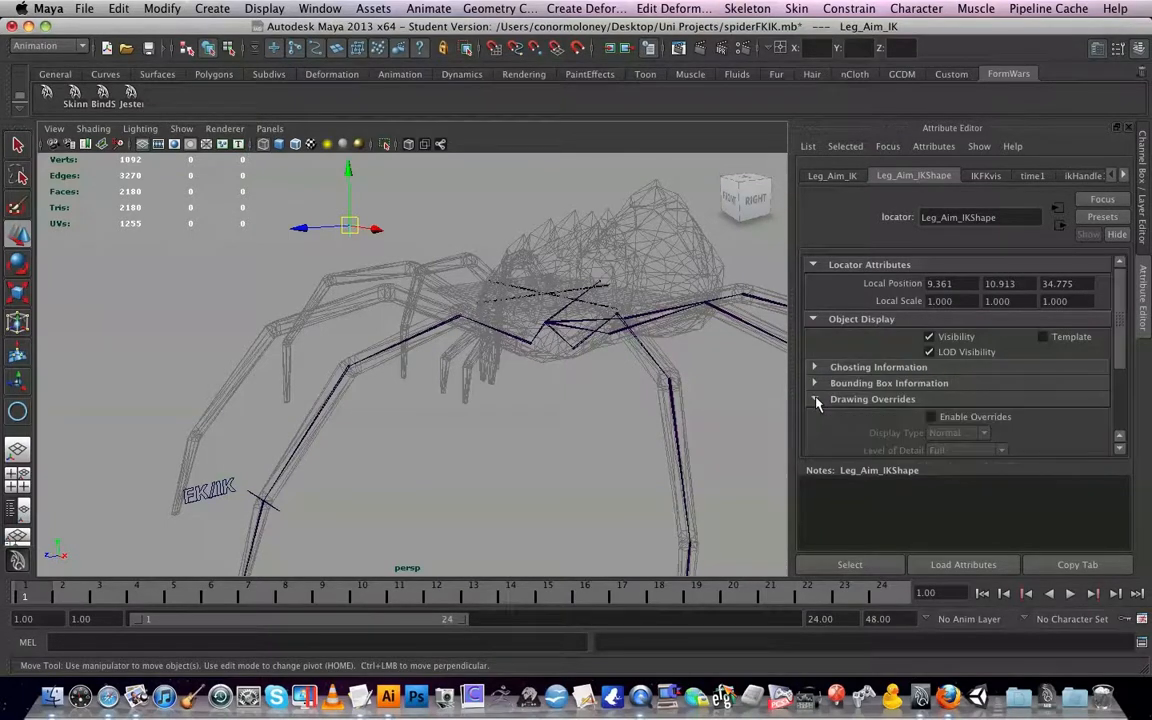
pyautogui.scroll(-3, 975, 405)
pyautogui.scroll(3, 977, 405)
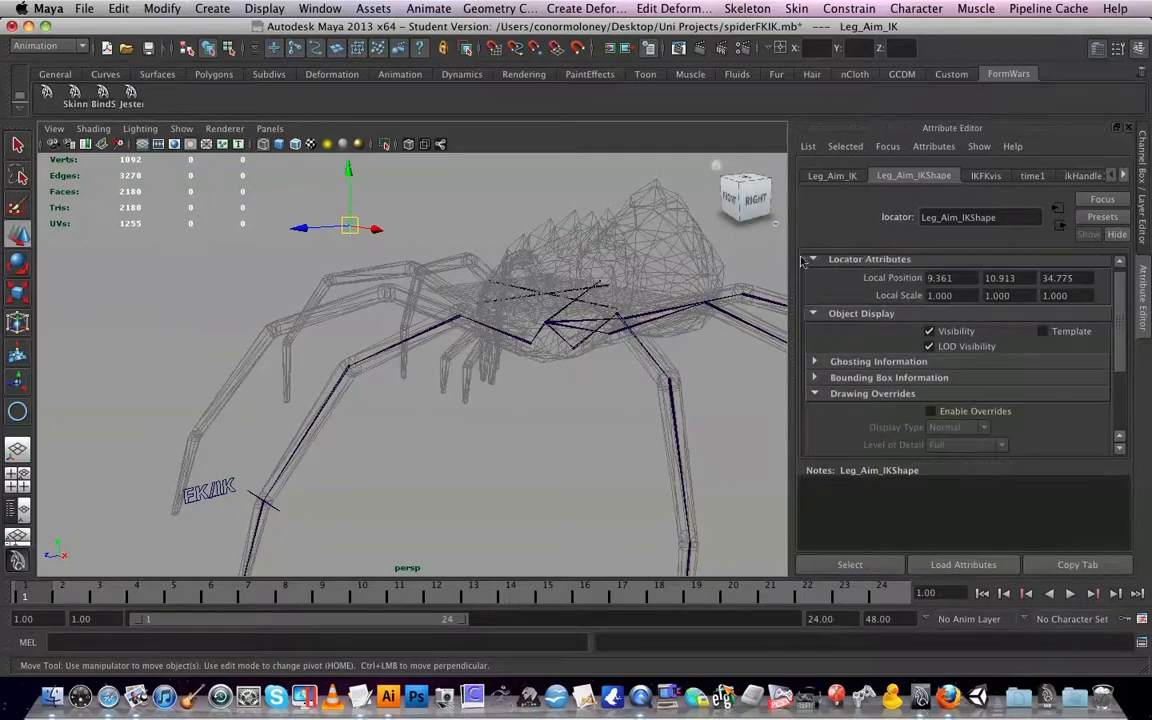
# - Enable drawing overrides on Leg_Aim_IKShape, set its colour to bright blue, and clear the selection
pyautogui.hotkey('ctrl', 'a')
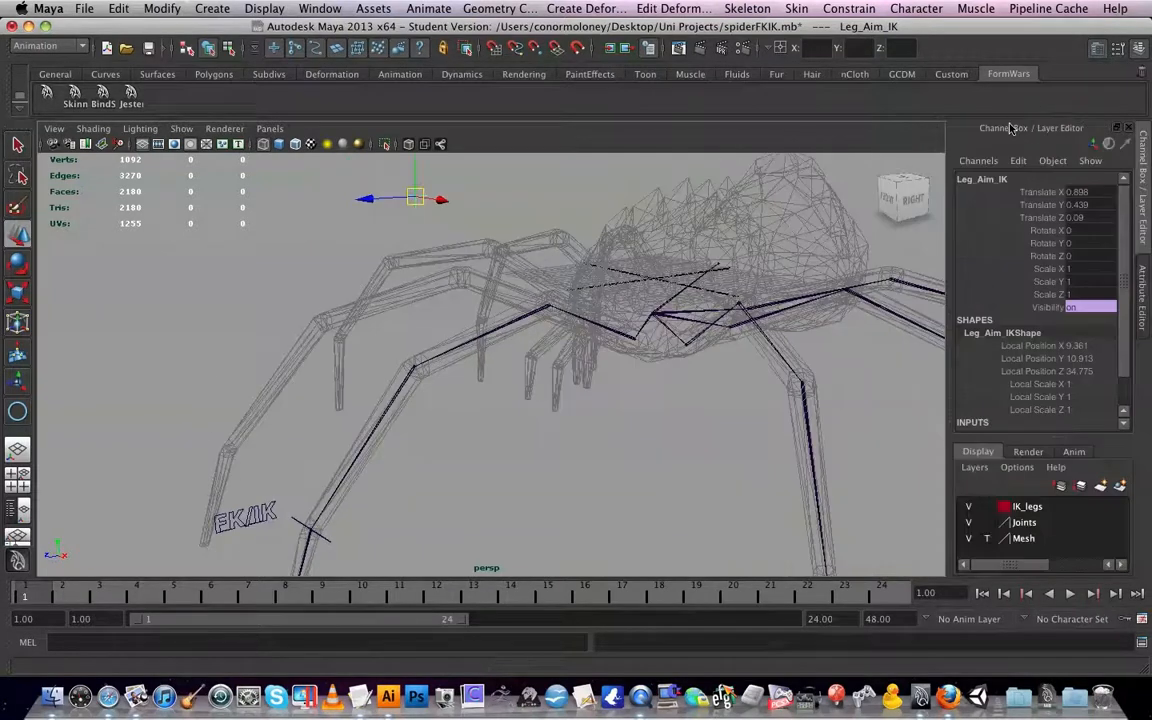
pyautogui.click(1145, 293)
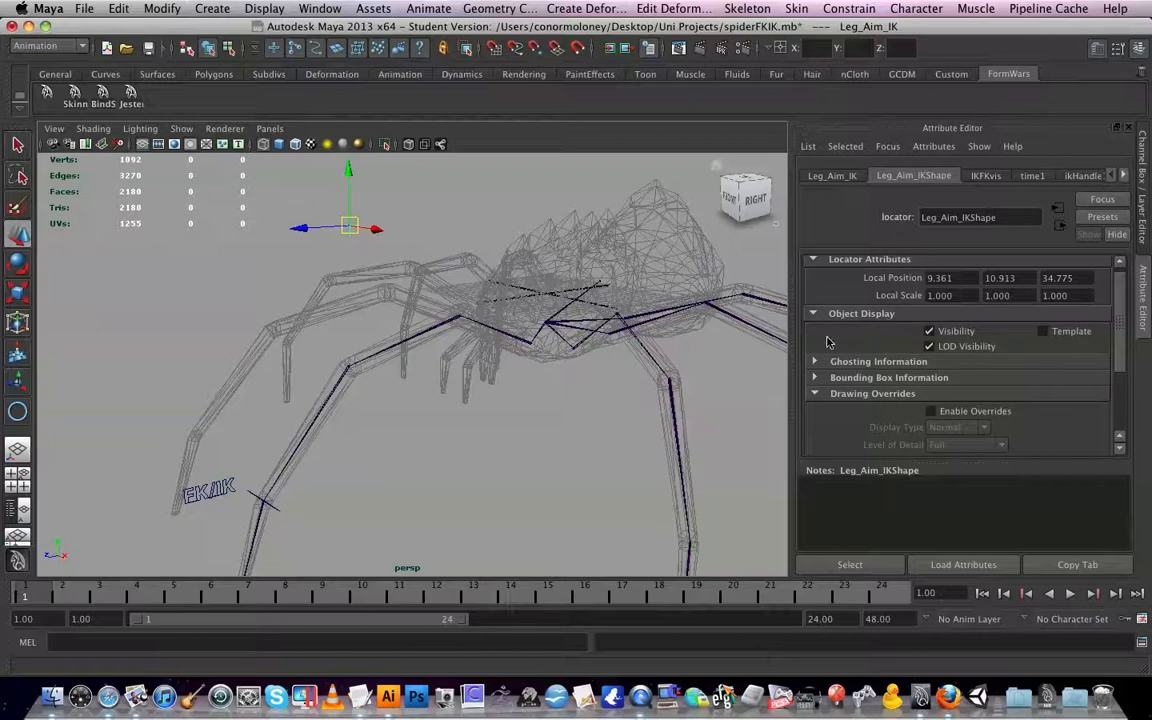
pyautogui.click(931, 412)
pyautogui.moveTo(1121, 327); pyautogui.dragTo(1118, 393)
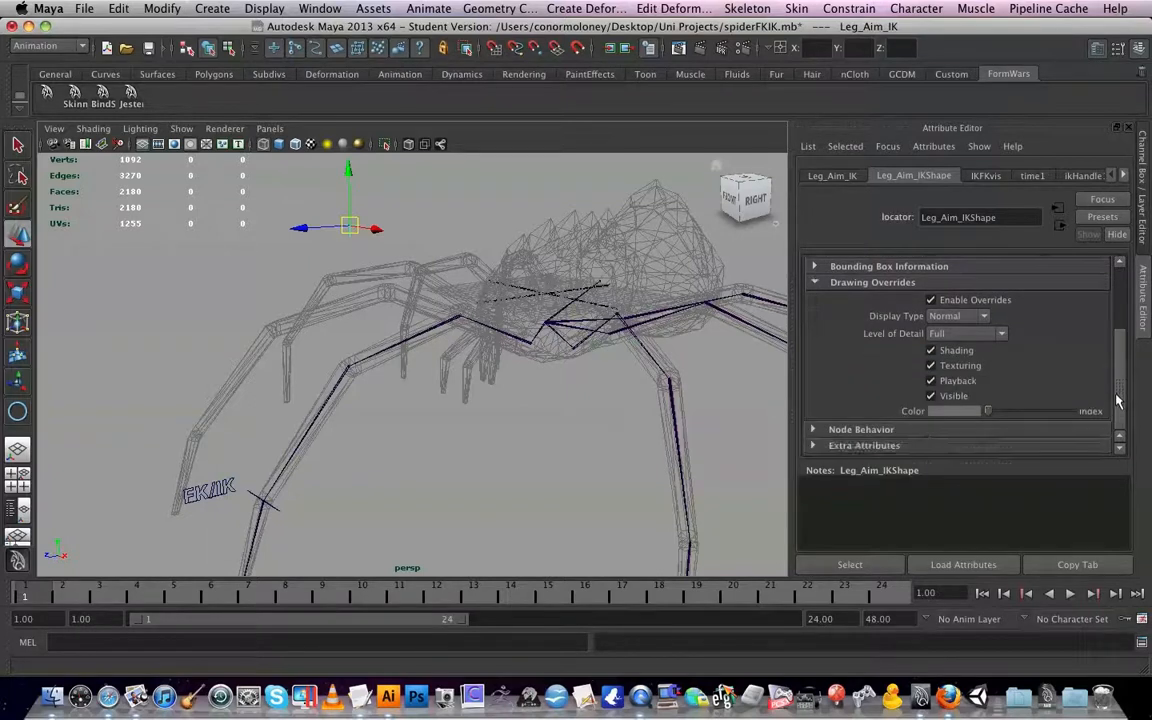
pyautogui.moveTo(989, 411); pyautogui.dragTo(1006, 412)
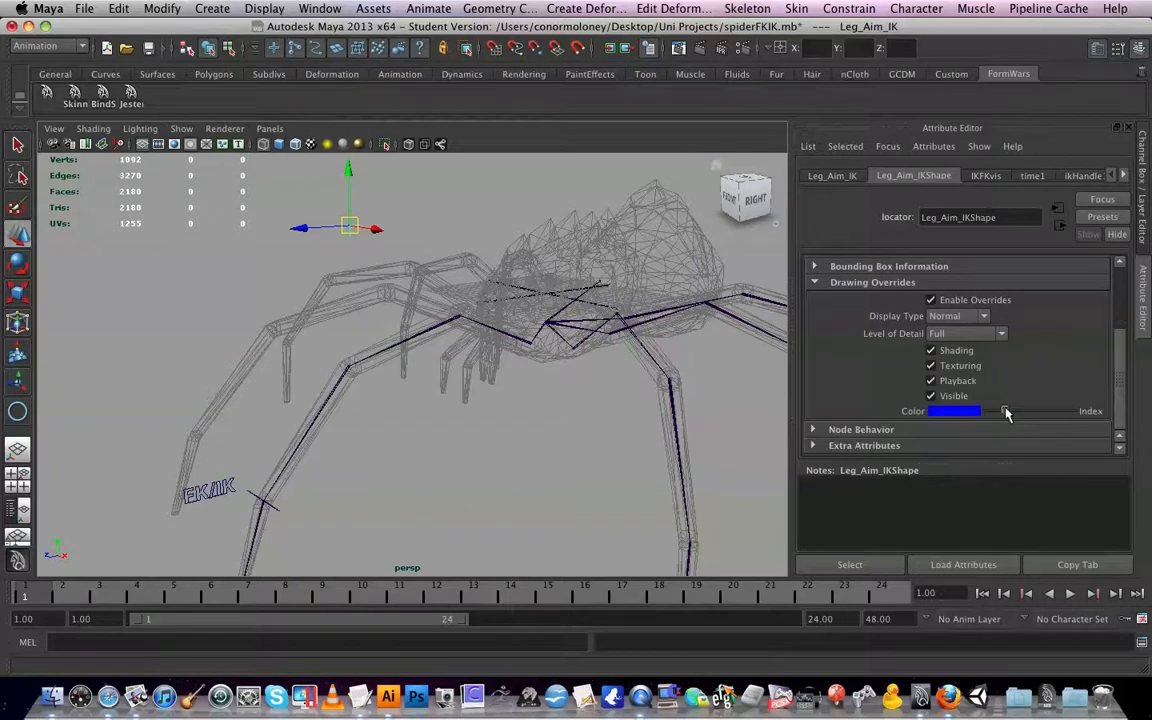
pyautogui.click(457, 457)
# - Enable drawing overrides on the Leg_IK_control curve's shape, set its colour to bright blue, and clear the selection
pyautogui.click(272, 508)
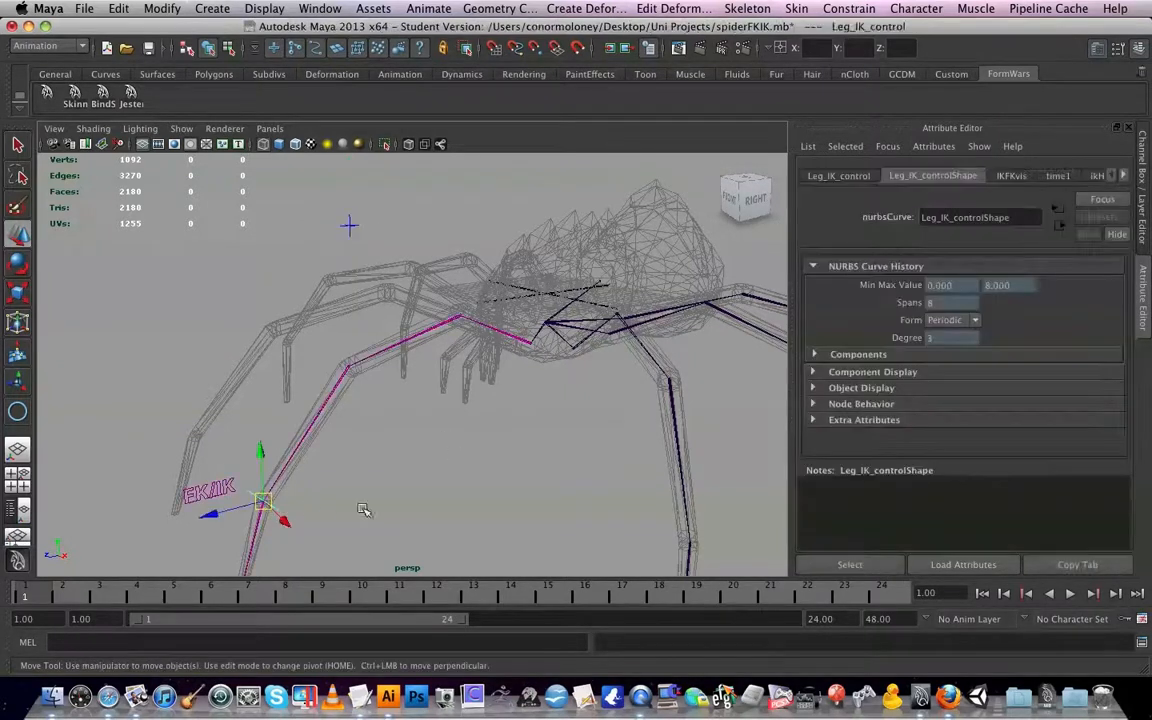
pyautogui.click(363, 478)
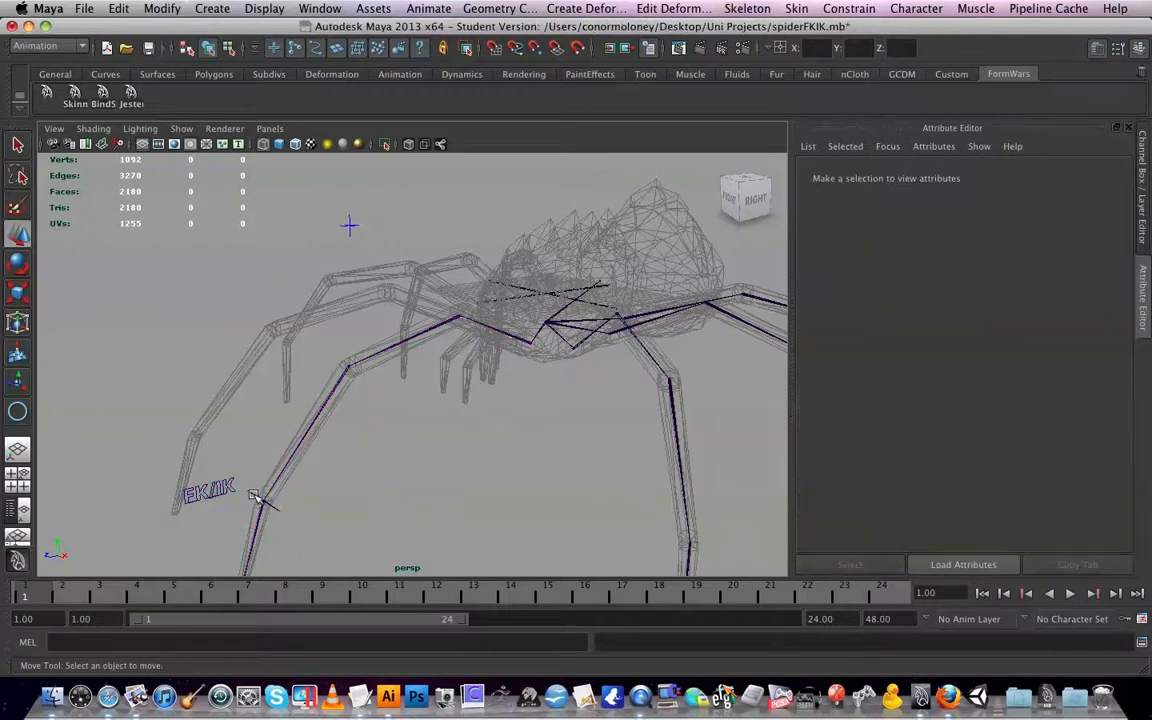
pyautogui.click(263, 492)
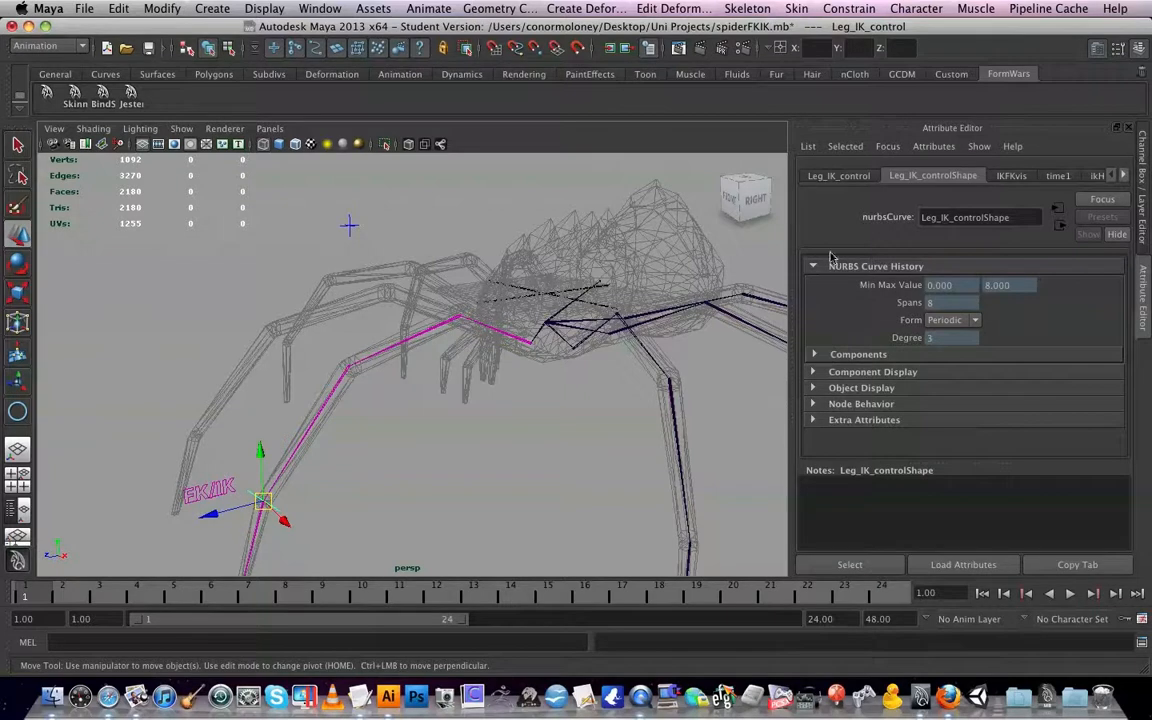
pyautogui.click(813, 389)
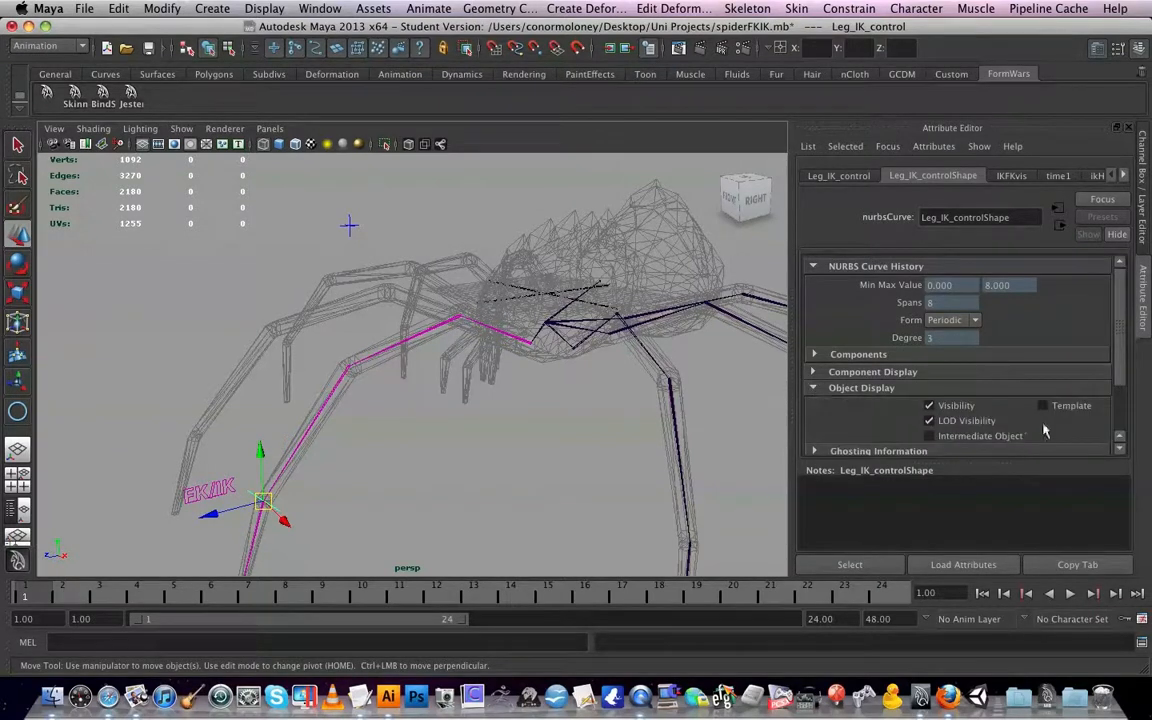
pyautogui.moveTo(1120, 355); pyautogui.dragTo(1124, 391)
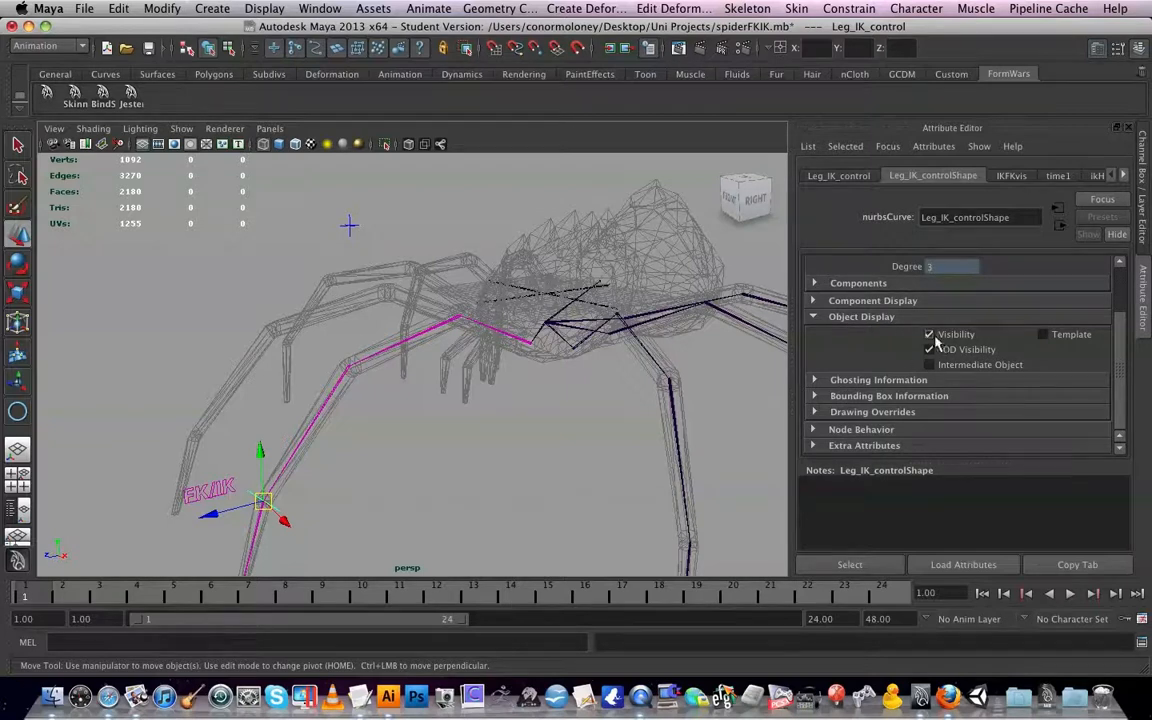
pyautogui.click(814, 412)
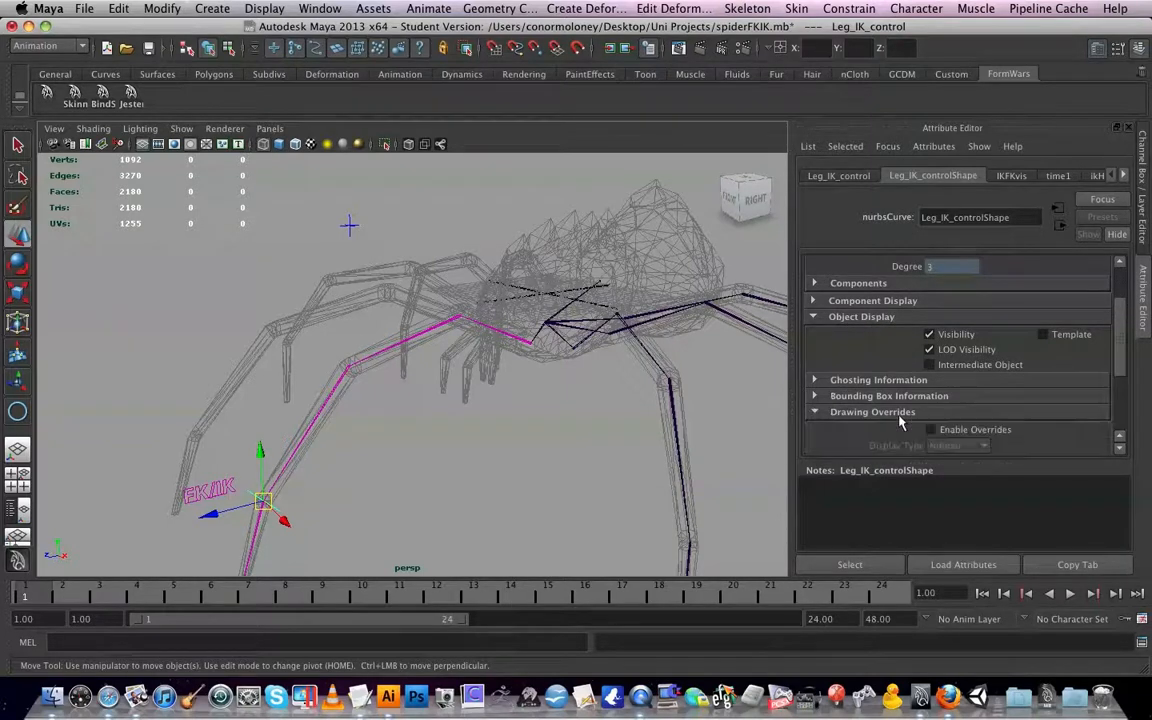
pyautogui.scroll(-3, 1110, 340)
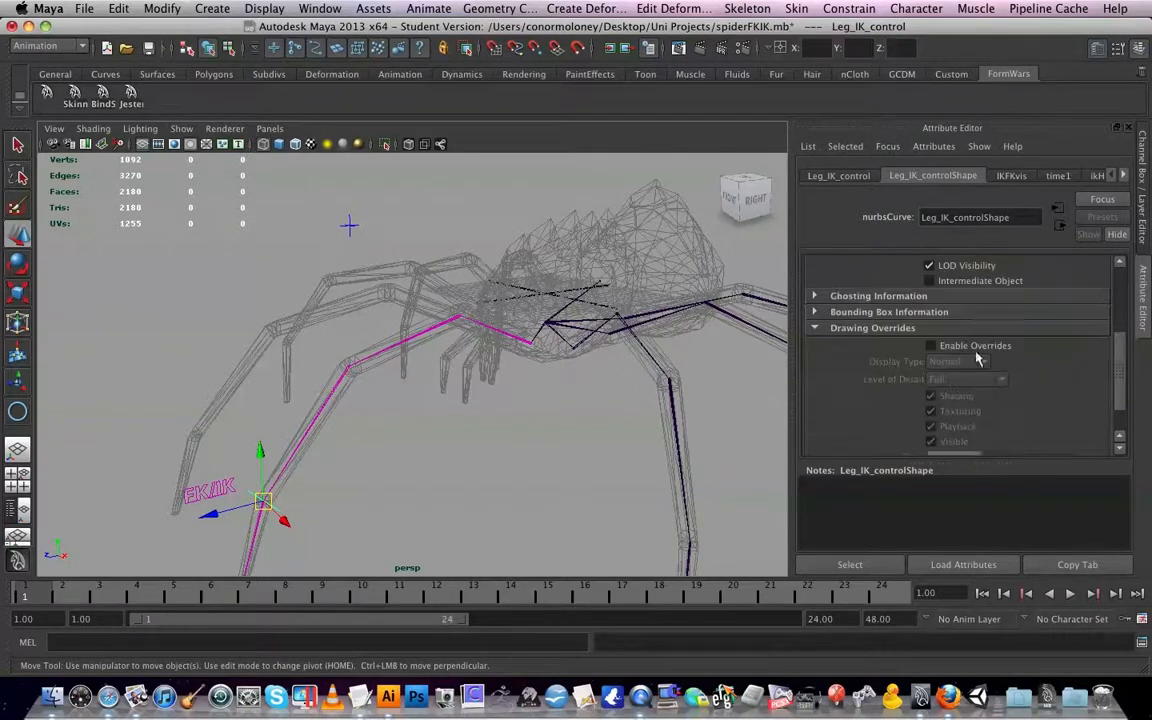
pyautogui.click(931, 345)
pyautogui.scroll(-2, 1122, 352)
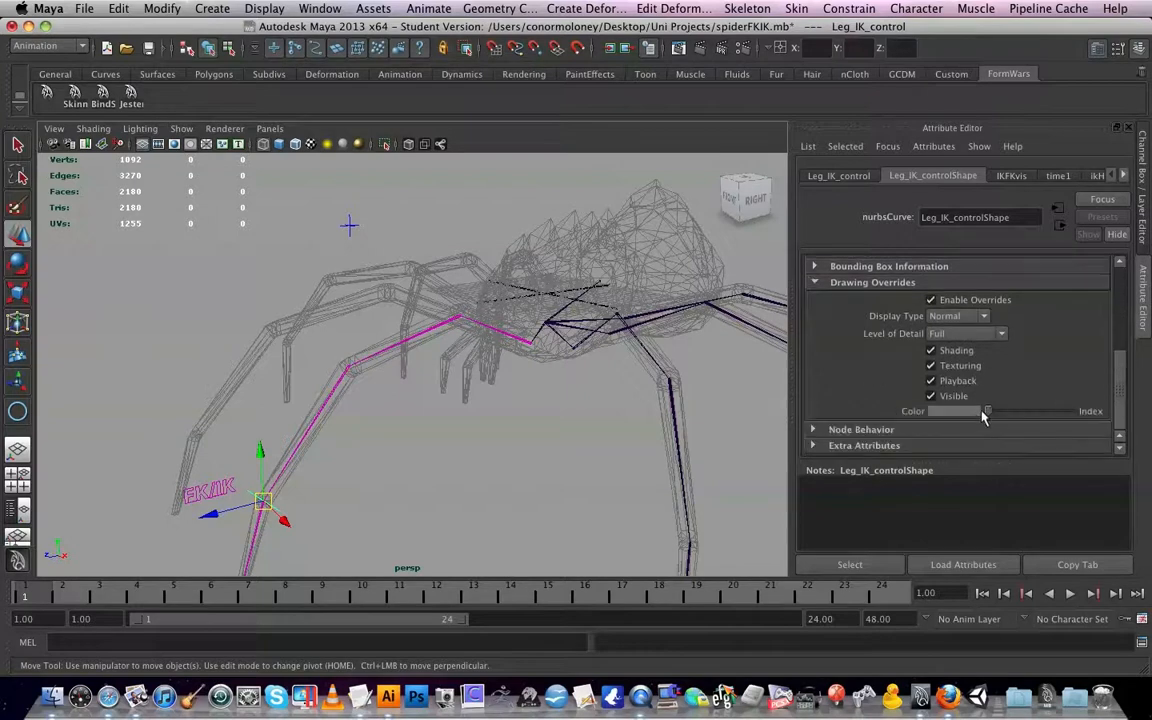
pyautogui.moveTo(991, 413); pyautogui.dragTo(1005, 414)
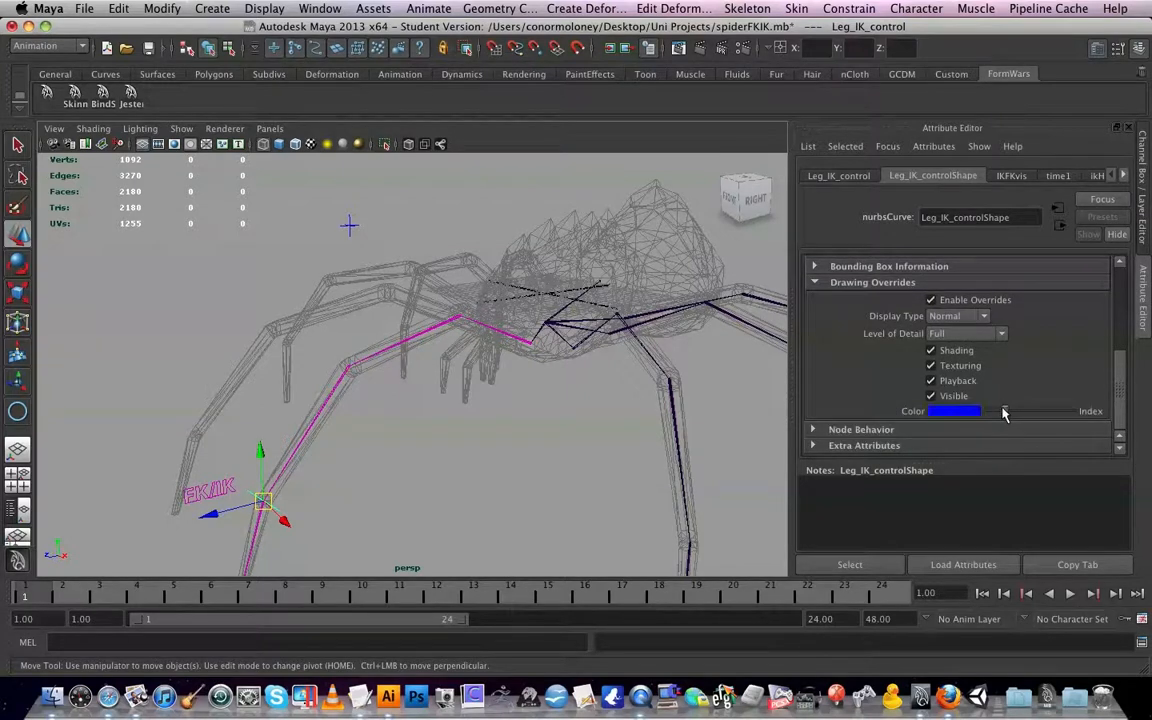
pyautogui.click(572, 404)
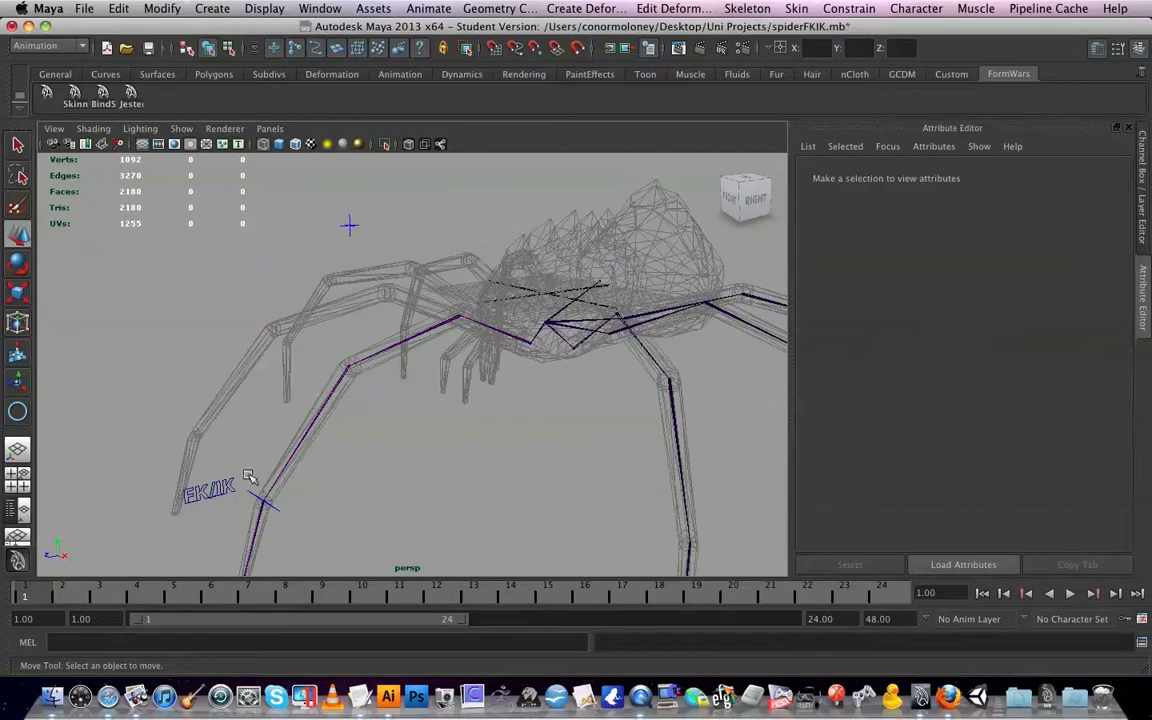
# - Set Blend IK To FK on L_FL_FK_IK_Switch to 0
pyautogui.click(212, 488)
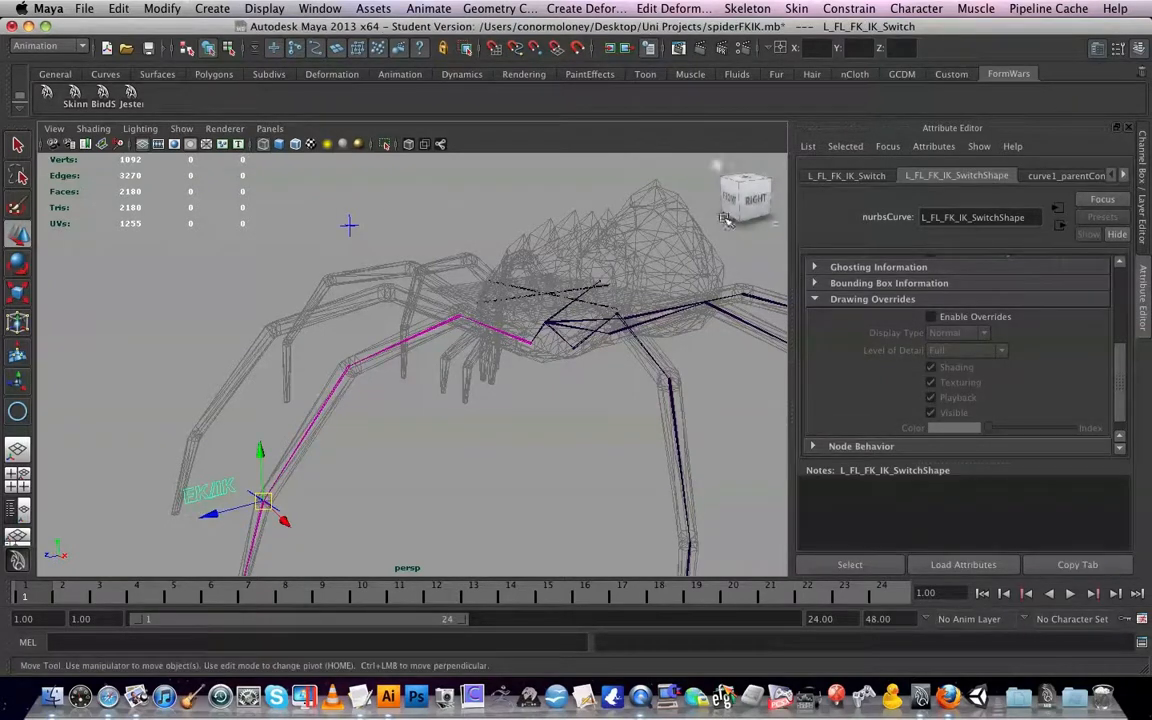
pyautogui.hotkey('ctrl', 'a')
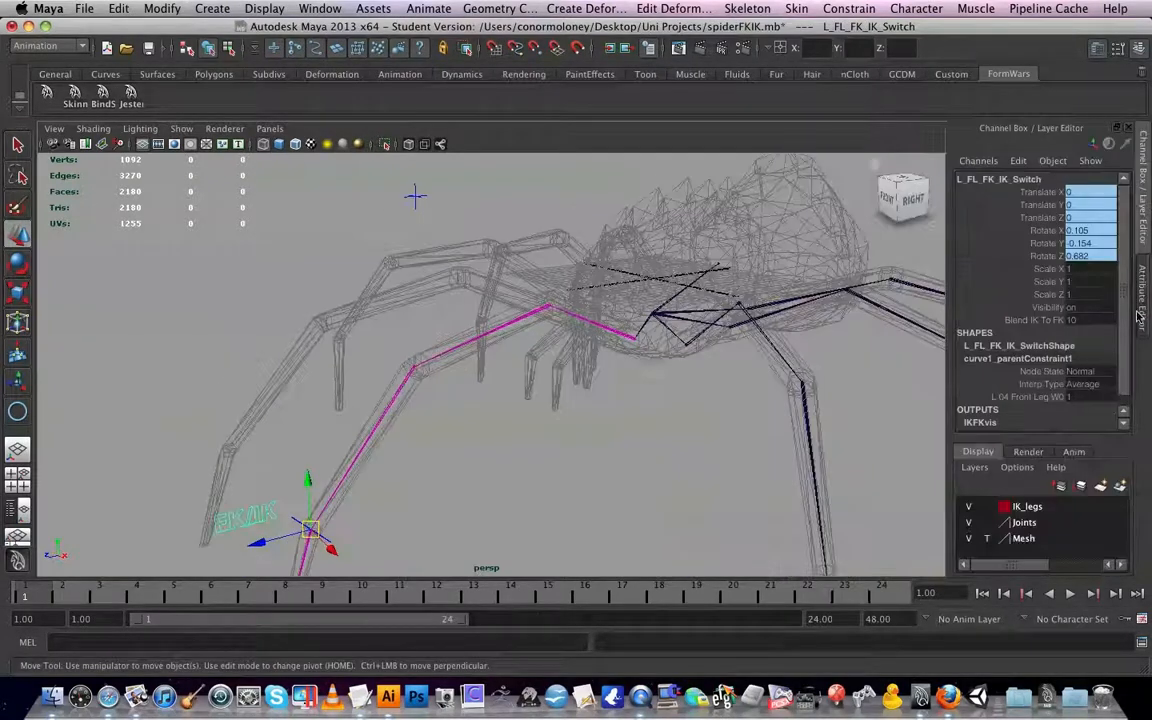
pyautogui.click(1045, 321)
pyautogui.moveTo(718, 371); pyautogui.dragTo(603, 337, button='middle')
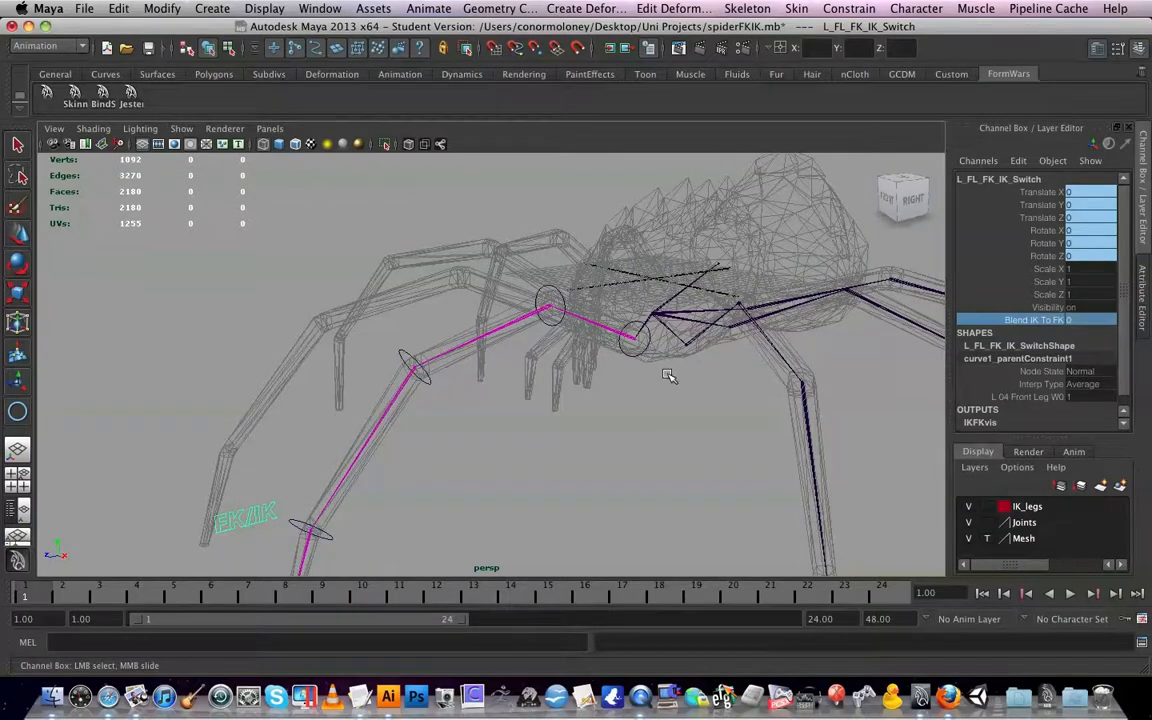
# - Enable drawing overrides on the Seg04_Control shape, set its colour to a medium blue, and clear the selection
pyautogui.click(296, 520)
pyautogui.press('w')
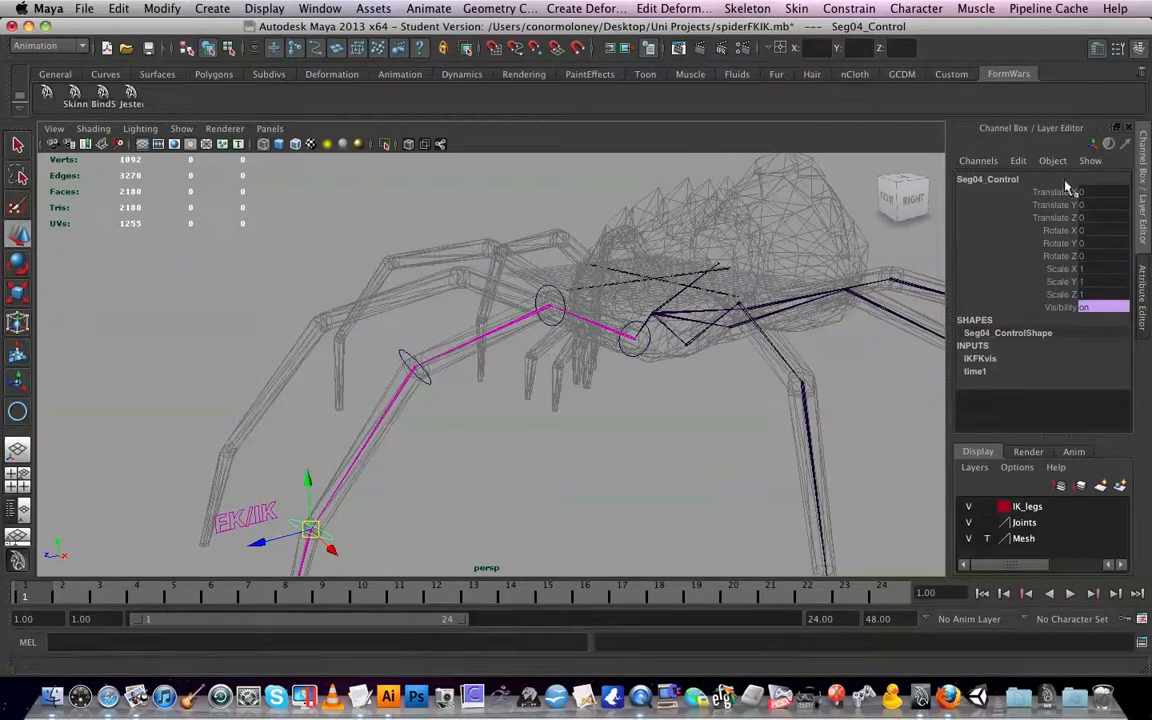
pyautogui.hotkey('ctrl', 'a')
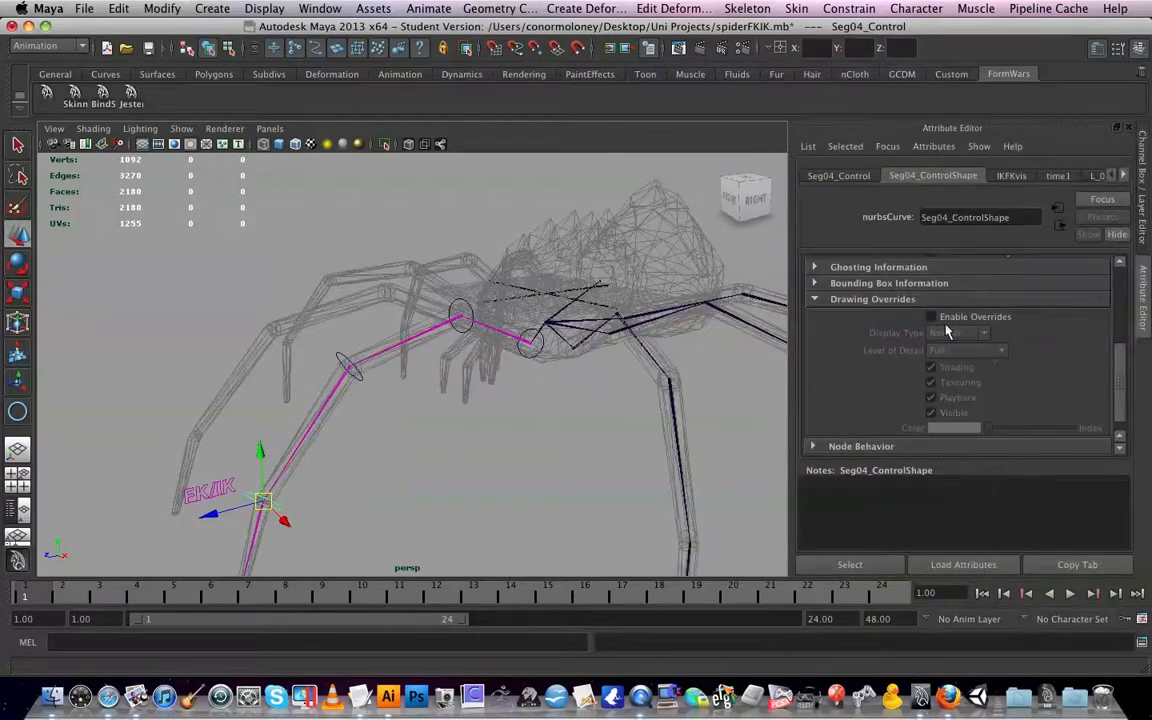
pyautogui.moveTo(990, 427); pyautogui.dragTo(1028, 429)
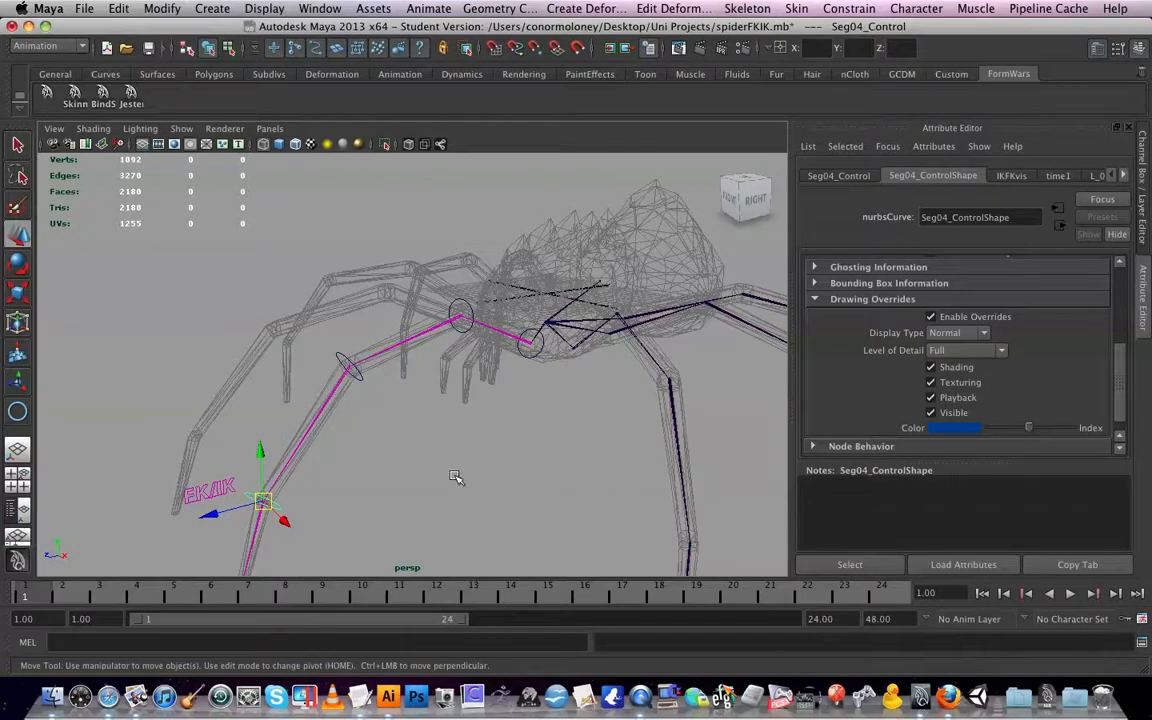
pyautogui.click(505, 450)
pyautogui.keyDown('alt'); pyautogui.moveTo(505, 450); pyautogui.dragTo(532, 407); pyautogui.keyUp('alt')
# - Select Seg01_Control, the FK rings further down the leg and L_FL_FK_IK_Switch in turn to check their drawing overrides
pyautogui.click(523, 338)
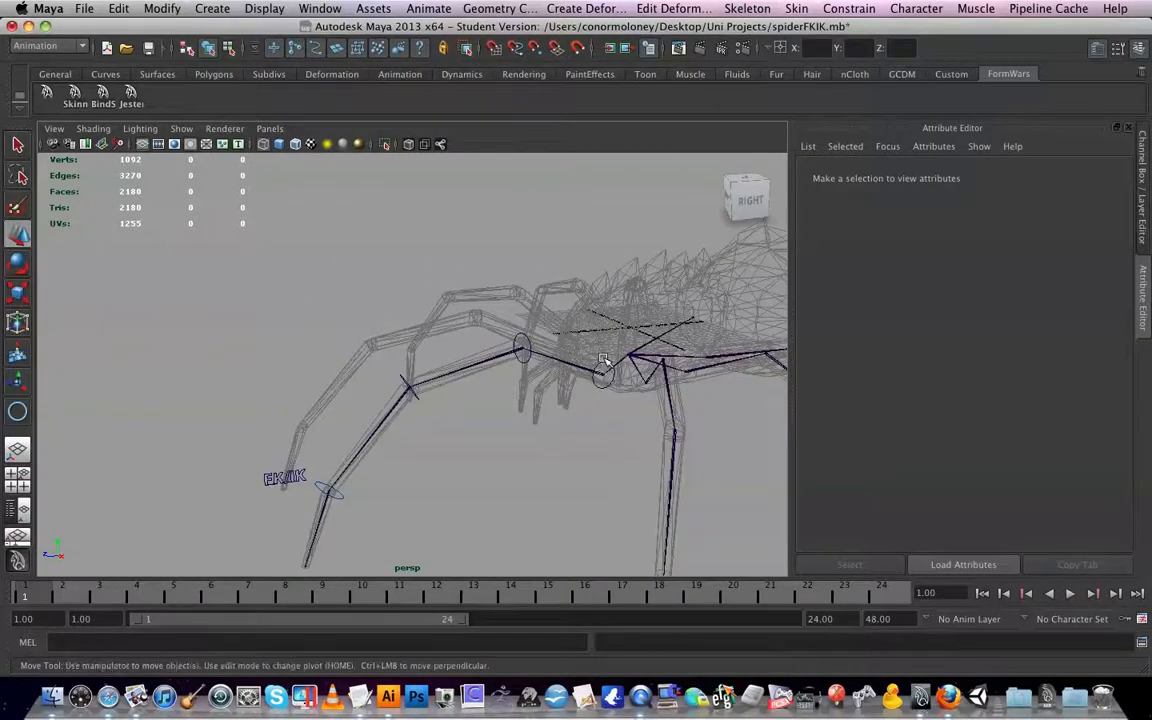
pyautogui.keyDown('alt'); pyautogui.moveTo(535, 468); pyautogui.dragTo(535, 466); pyautogui.keyUp('alt')
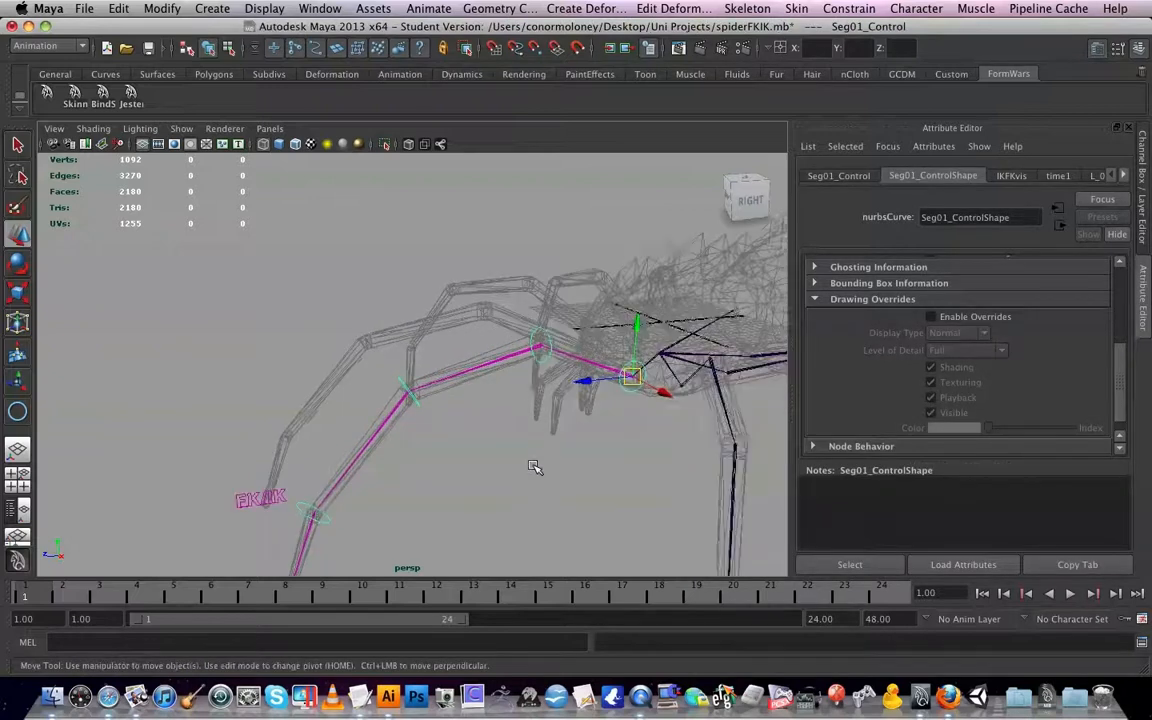
pyautogui.click(542, 338)
pyautogui.click(399, 386)
pyautogui.click(184, 513)
pyautogui.click(241, 508)
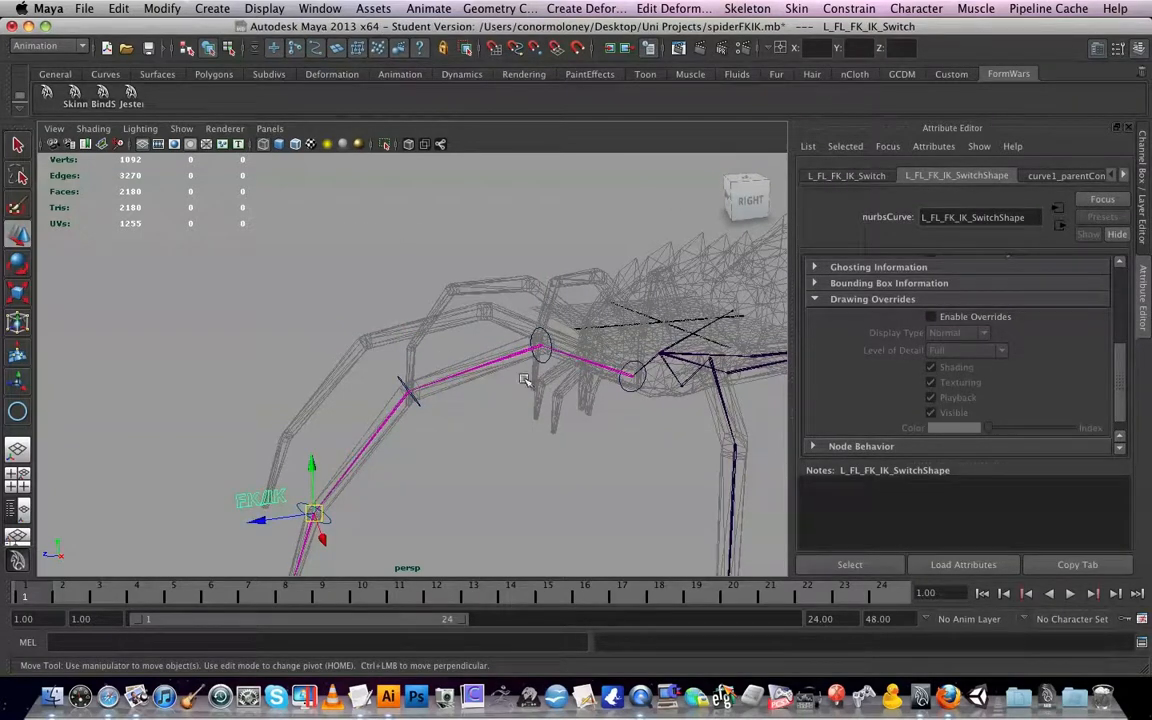
pyautogui.keyDown('alt'); pyautogui.moveTo(410, 396); pyautogui.dragTo(481, 419); pyautogui.keyUp('alt')
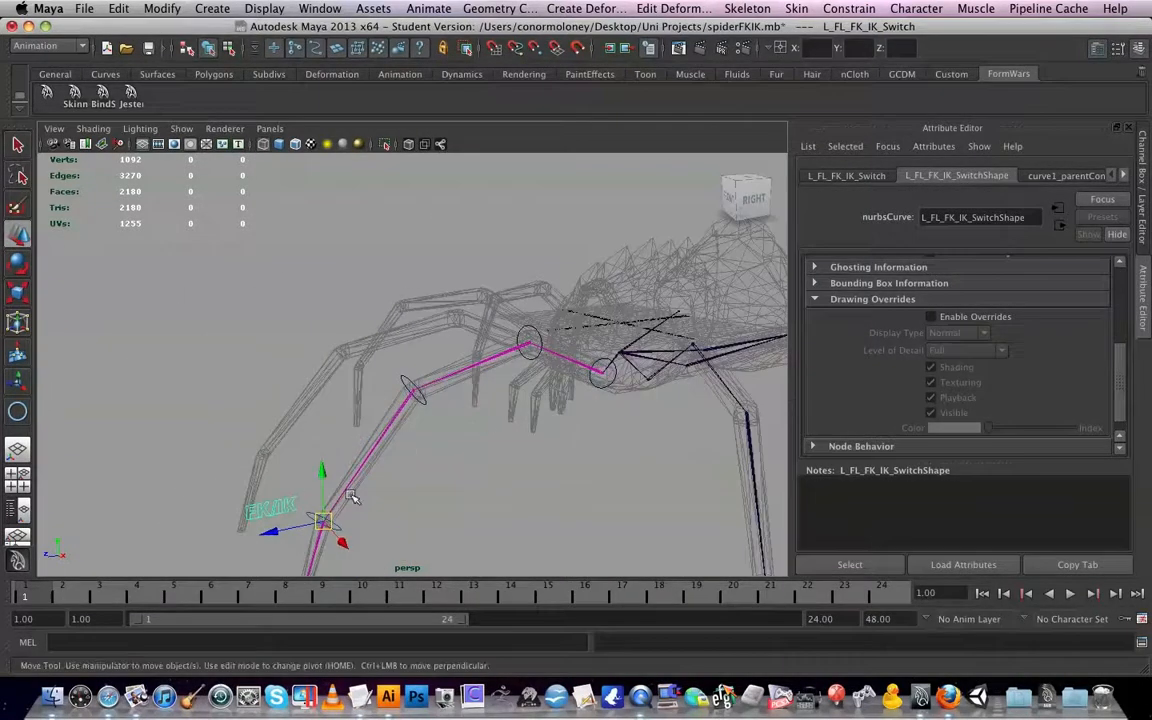
pyautogui.keyDown('alt'); pyautogui.moveTo(363, 496); pyautogui.dragTo(437, 479); pyautogui.keyUp('alt')
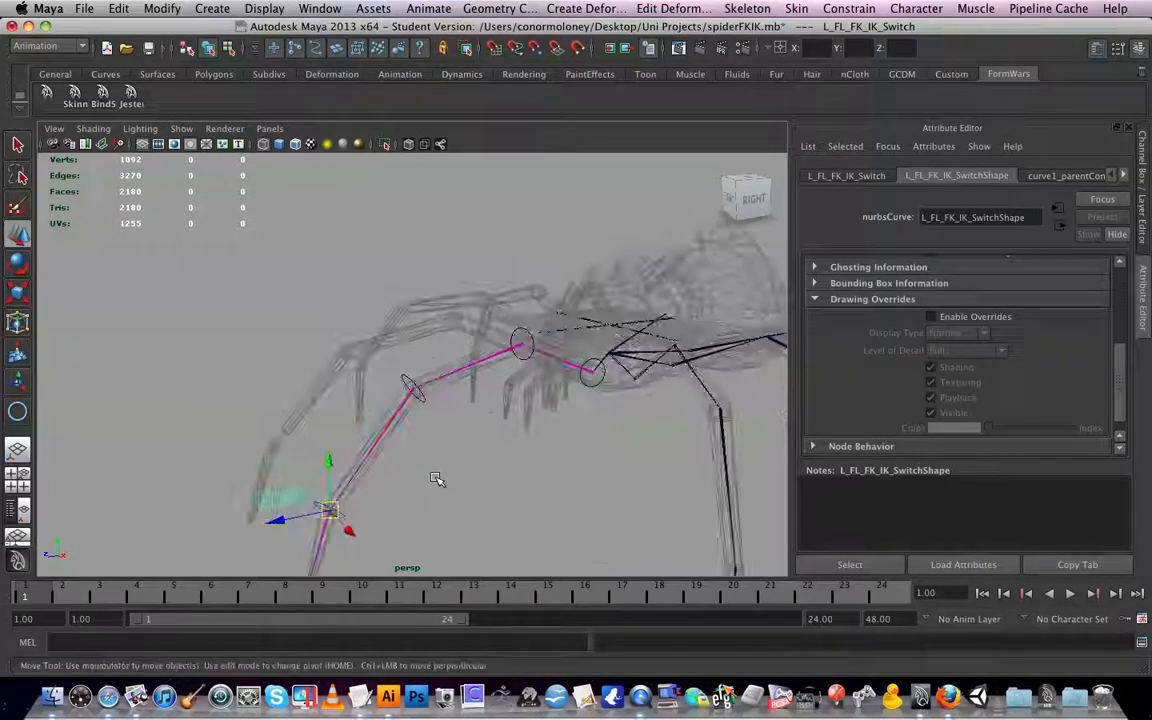
pyautogui.click(752, 695)
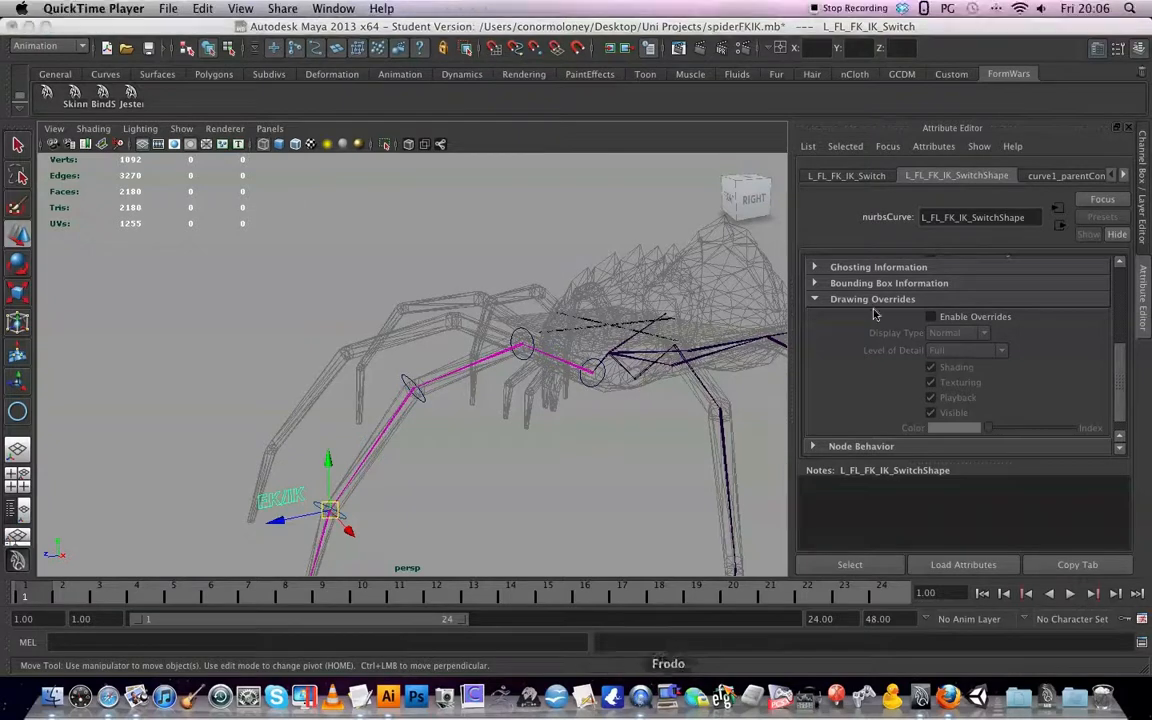